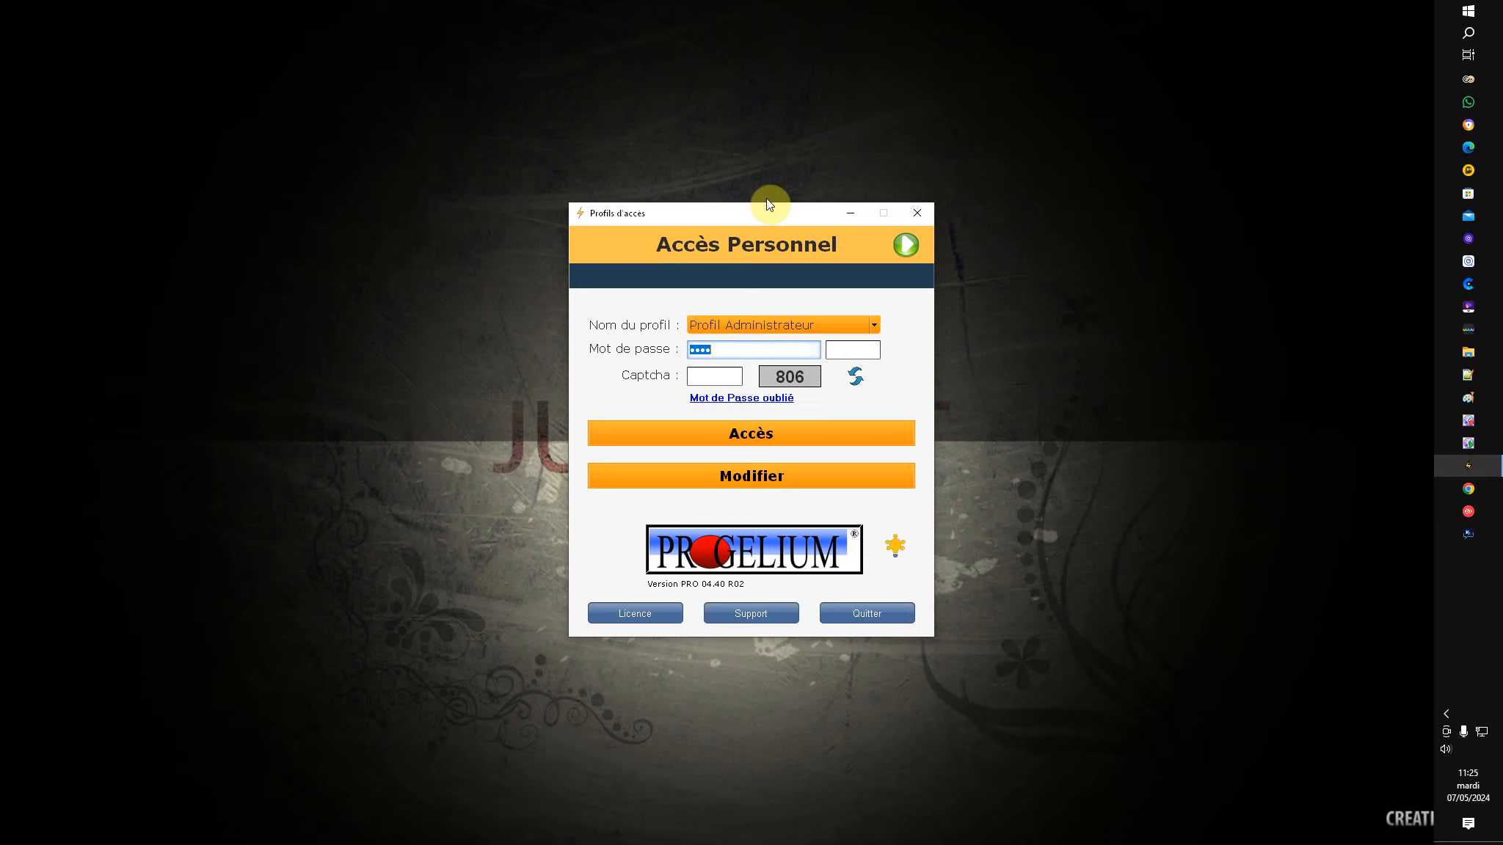
# Step: Log in to Progelium with Profil Administrateur to reach the home page
pyautogui.click(743, 433)
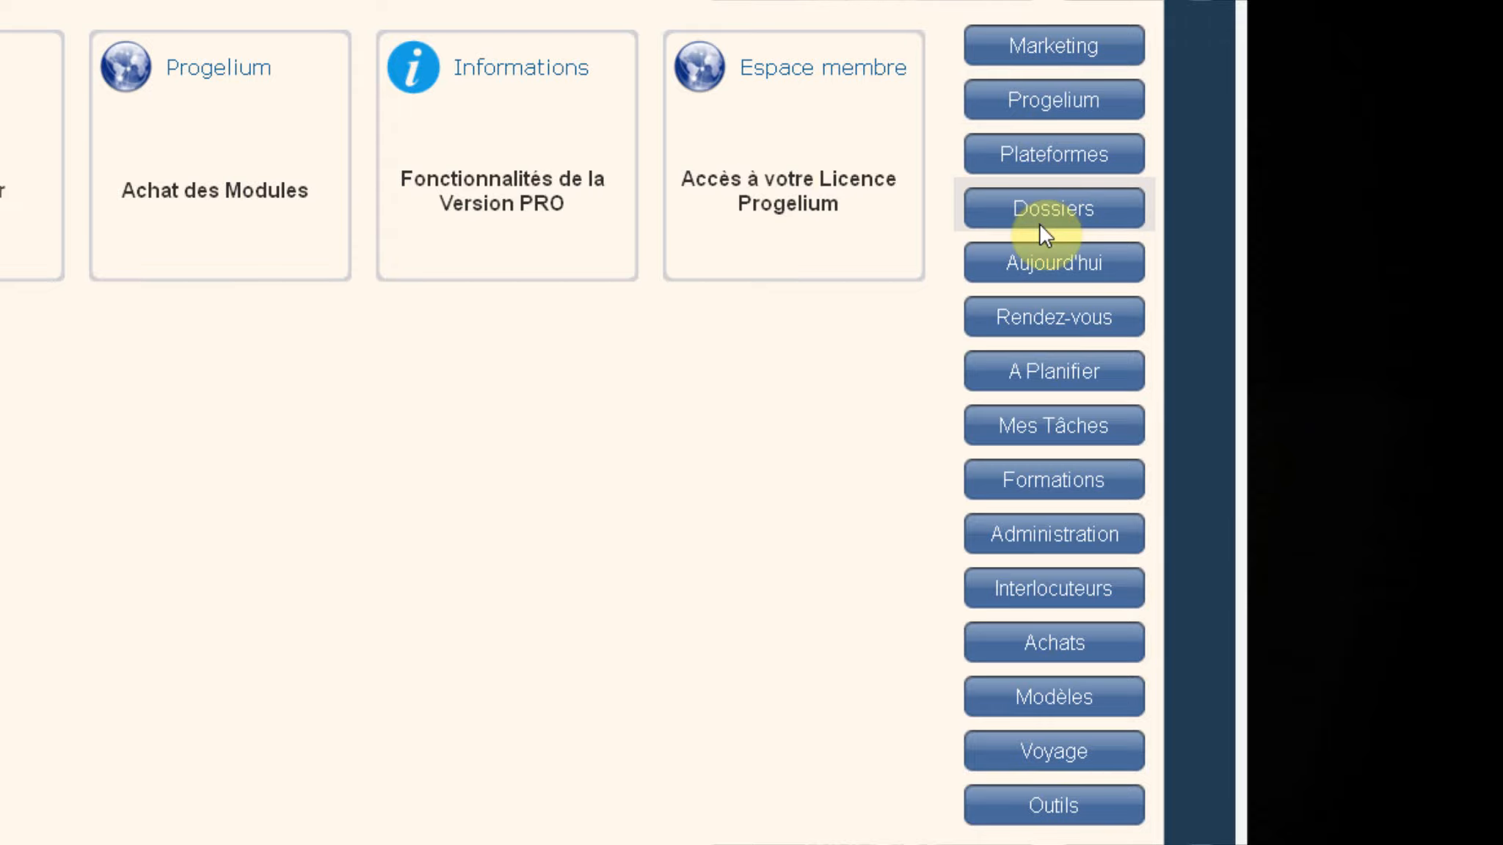
# Step: Show the Marketing dashboard with its Linkedin, Google ADS and Taboola tiles
pyautogui.click(1048, 40)
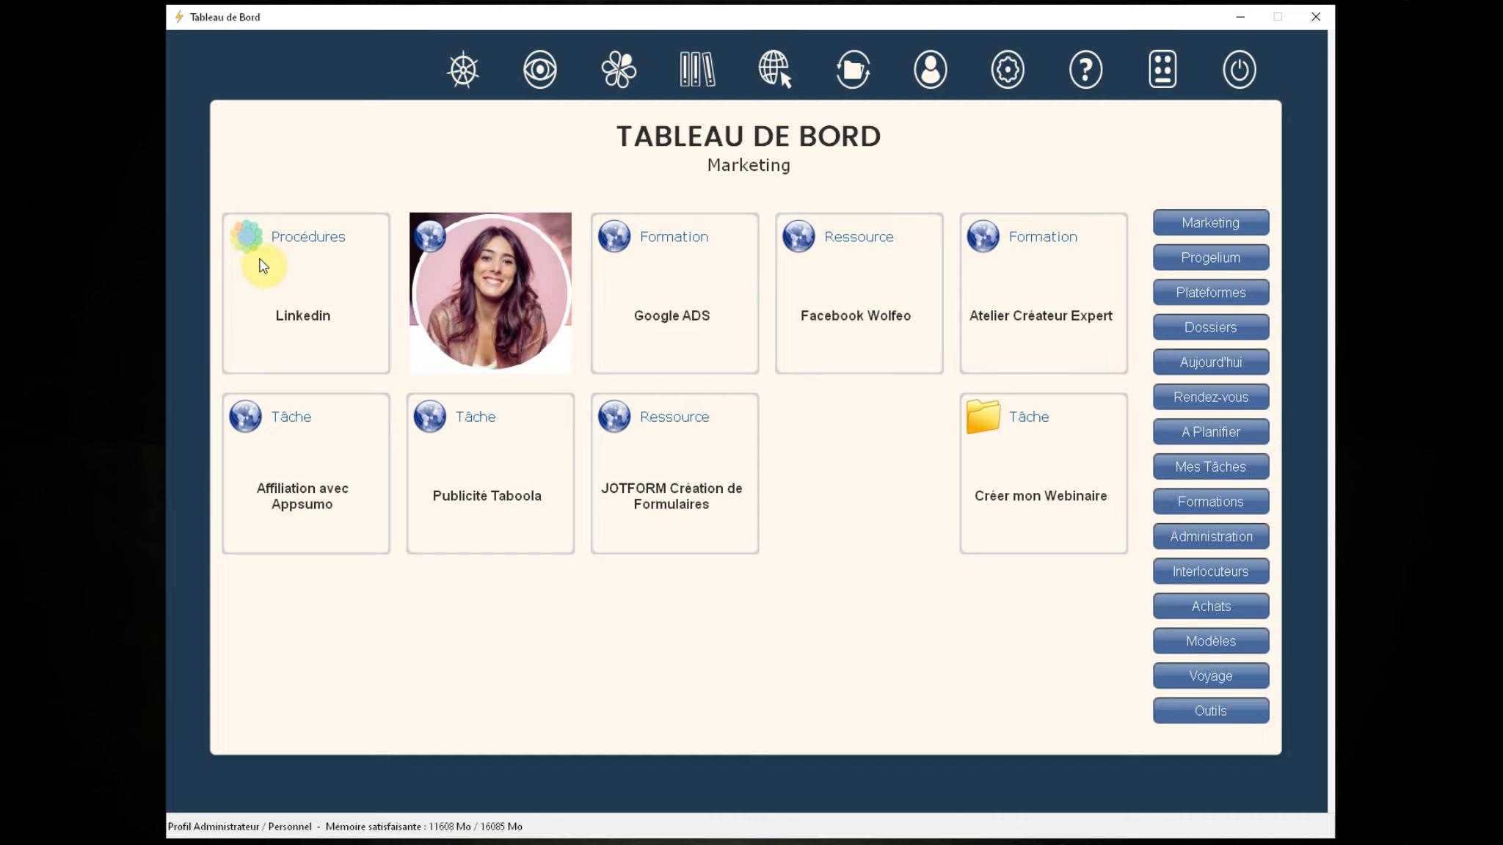
# Step: View the Linkedin Procédures diagram, then play the LinkedIn live video from the photo tile
pyautogui.click(304, 304)
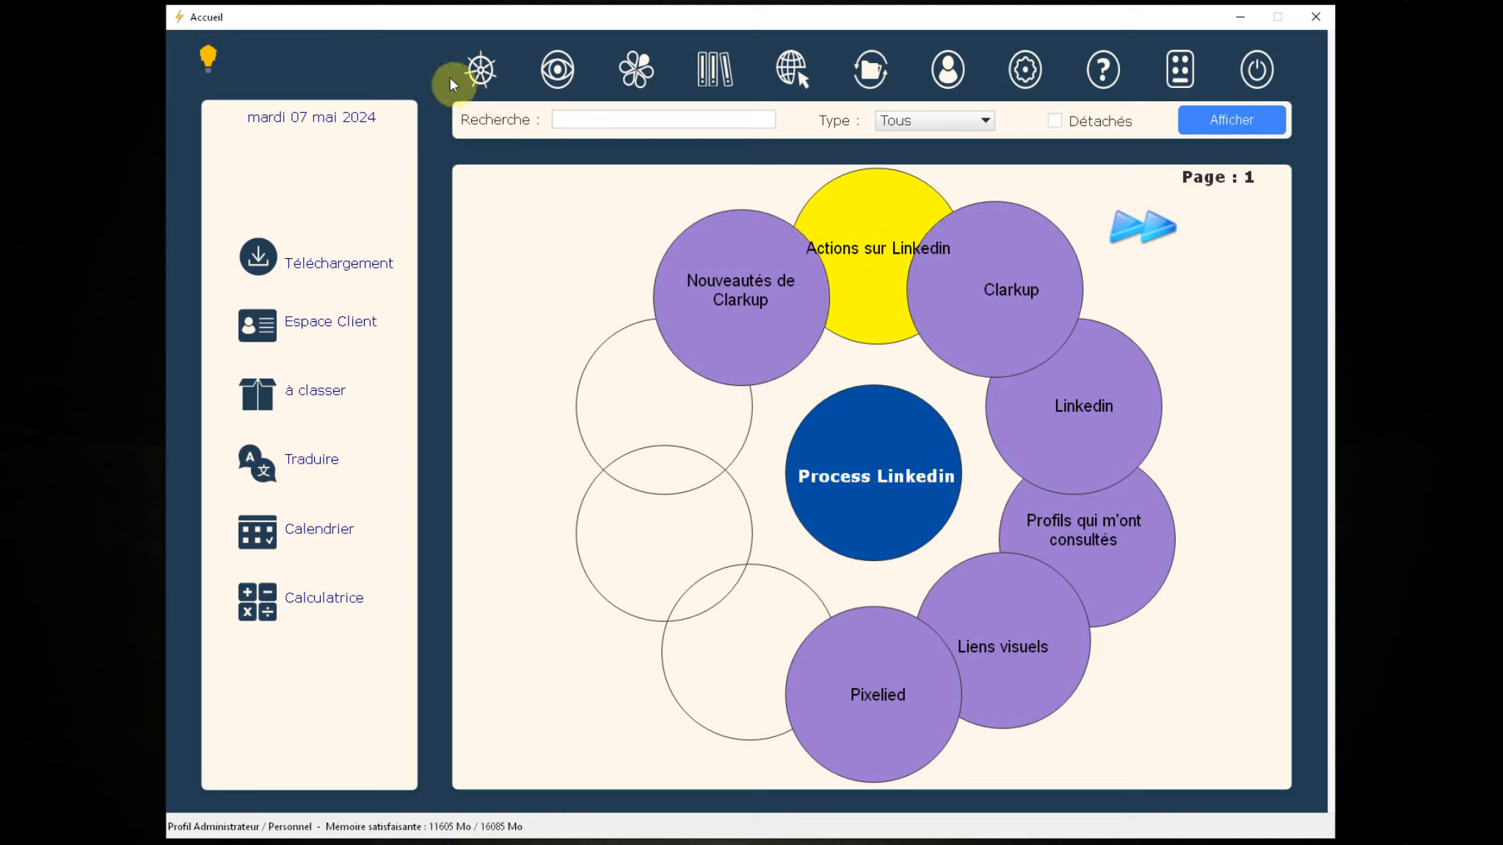
pyautogui.click(479, 71)
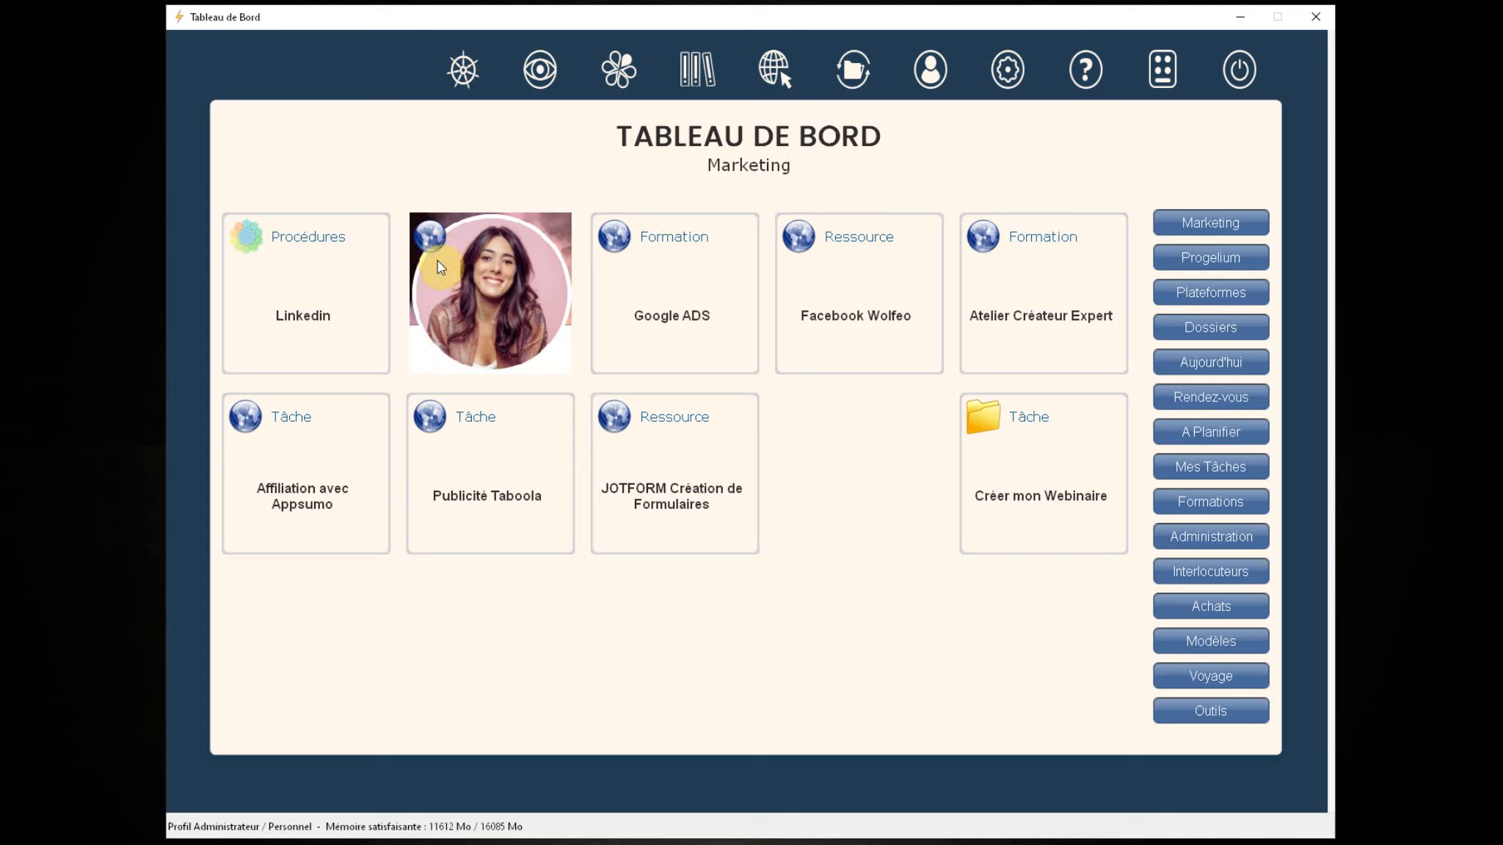
pyautogui.click(511, 288)
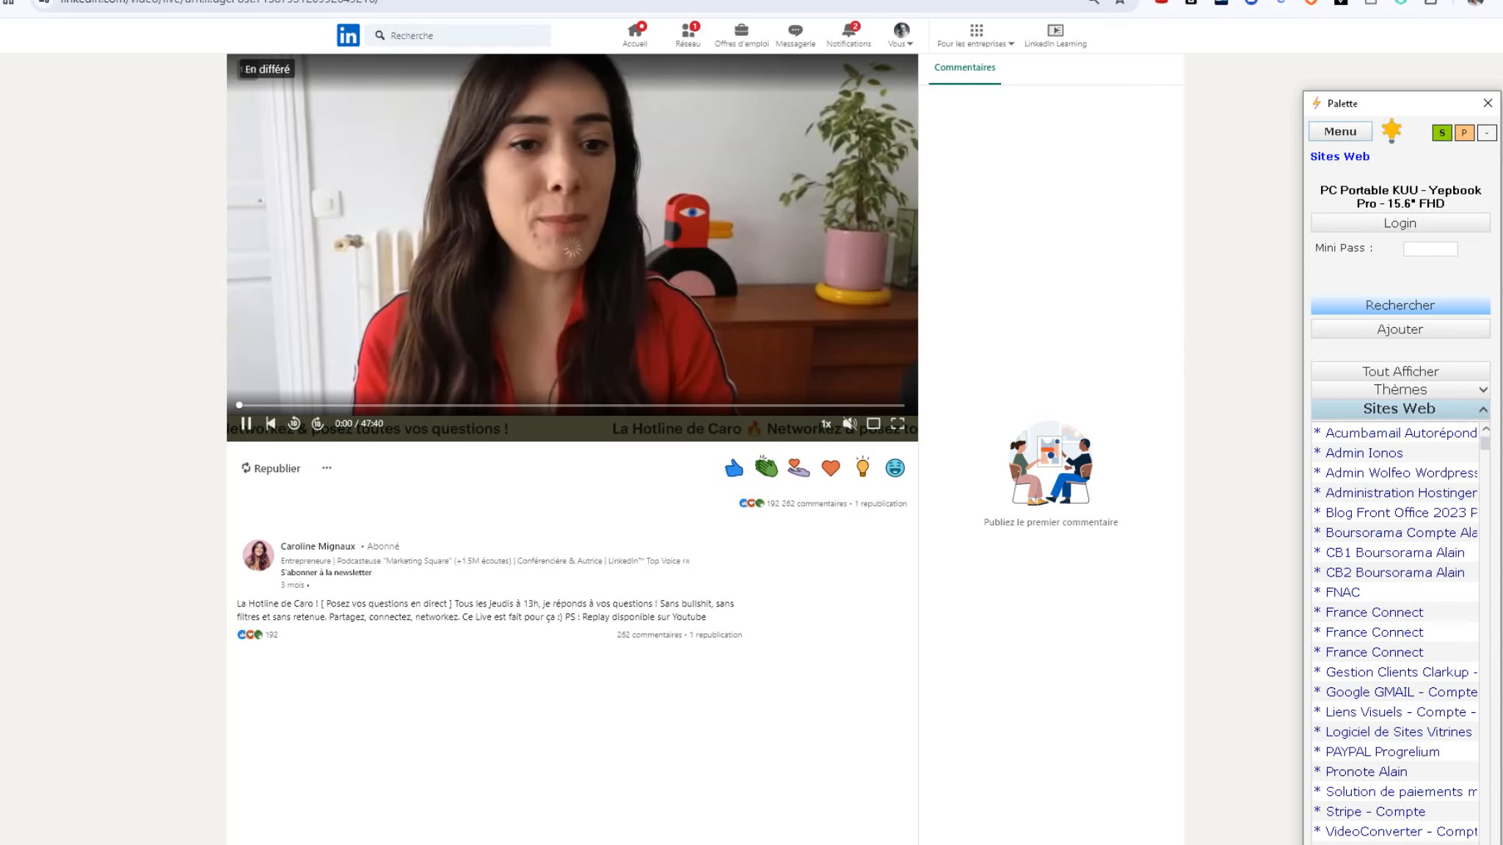
# Step: Close the LinkedIn video browser window and the Palette's Sites Web list
pyautogui.click(353, 843)
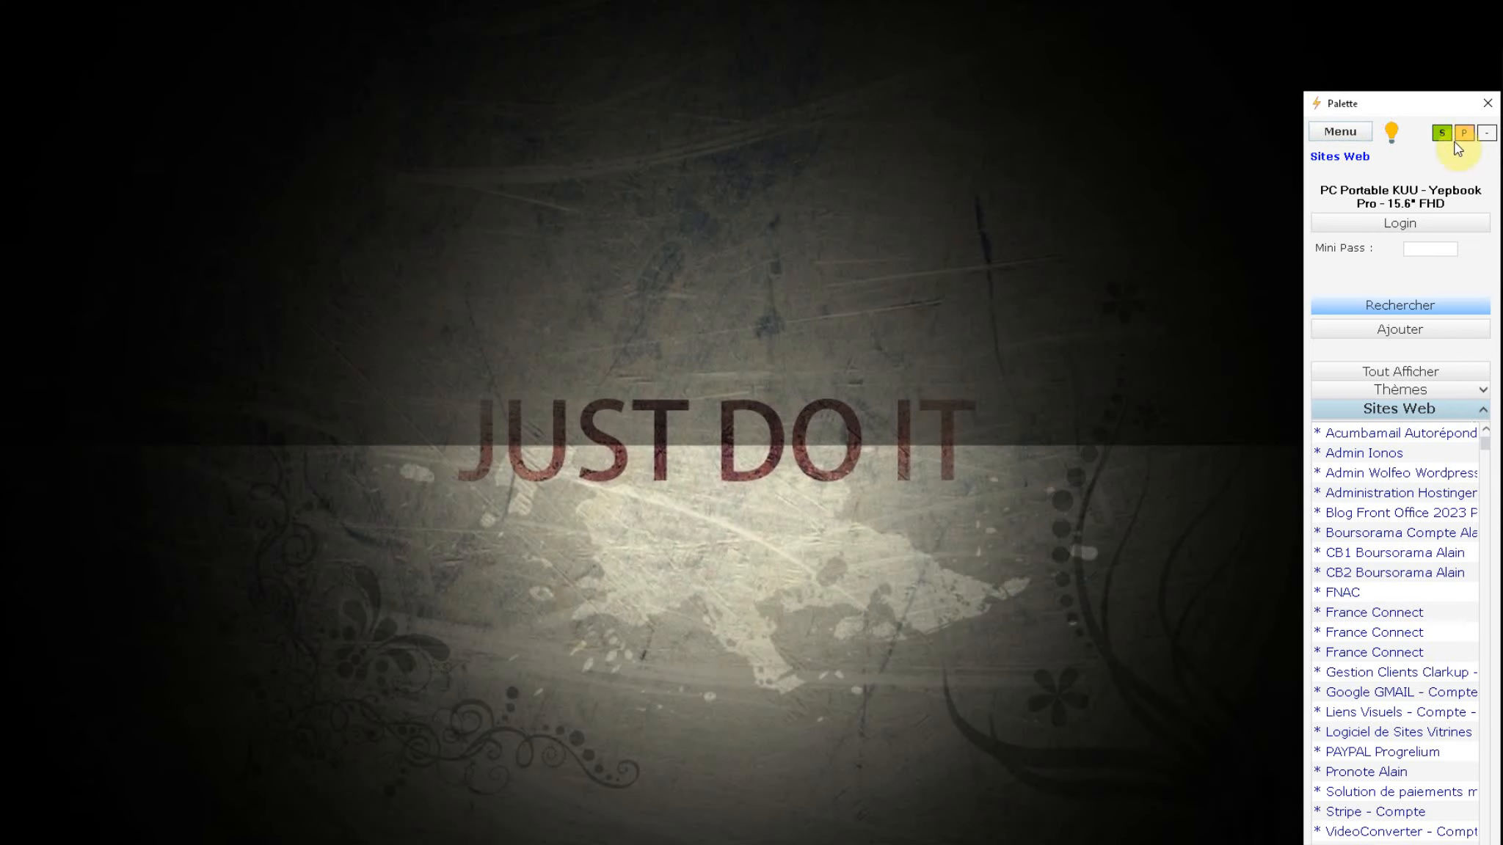
pyautogui.click(1488, 103)
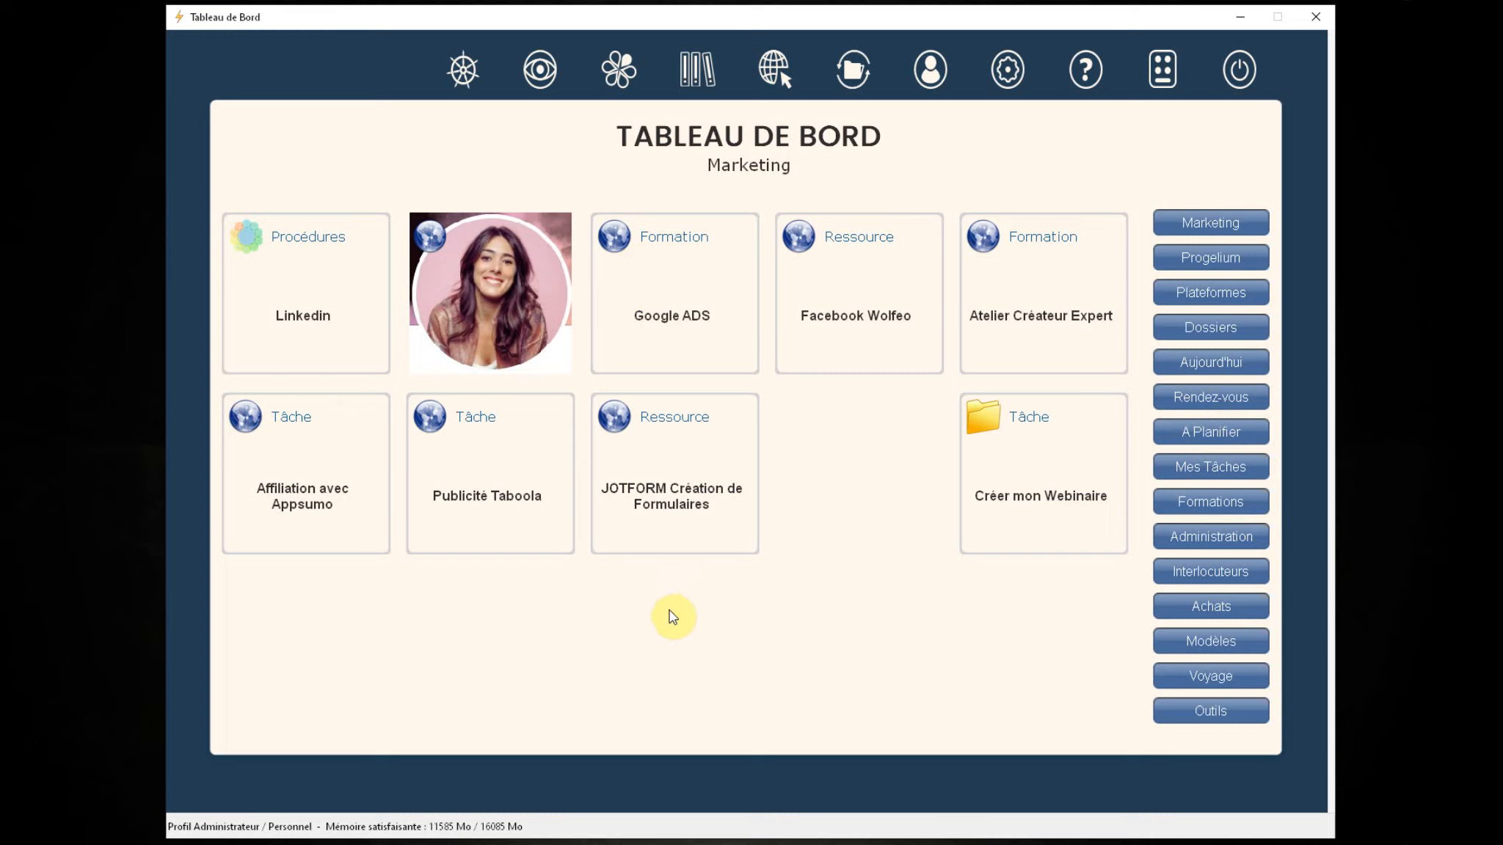
pyautogui.click(987, 427)
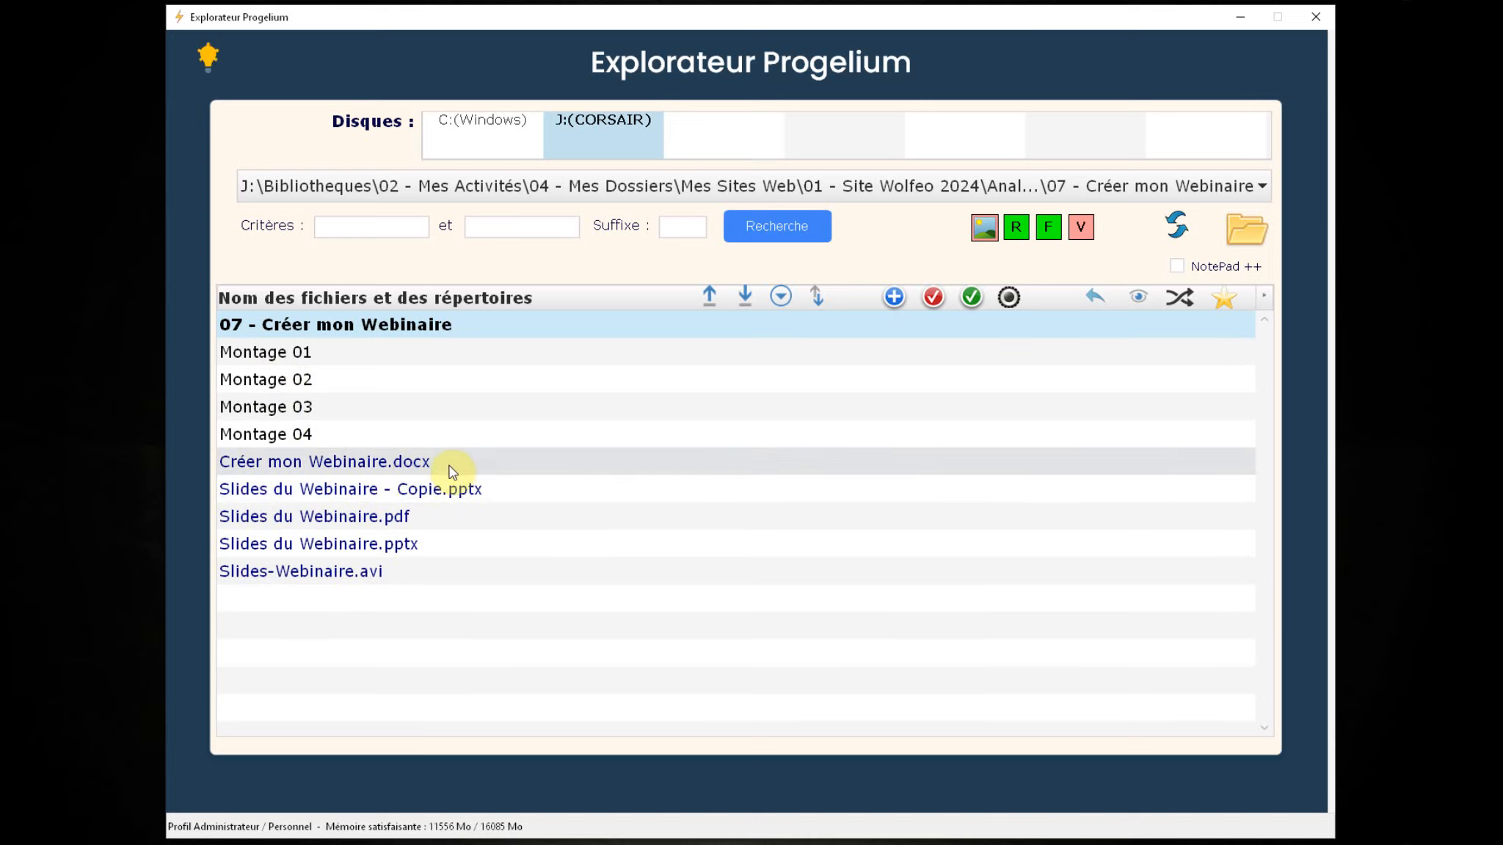
pyautogui.click(371, 517)
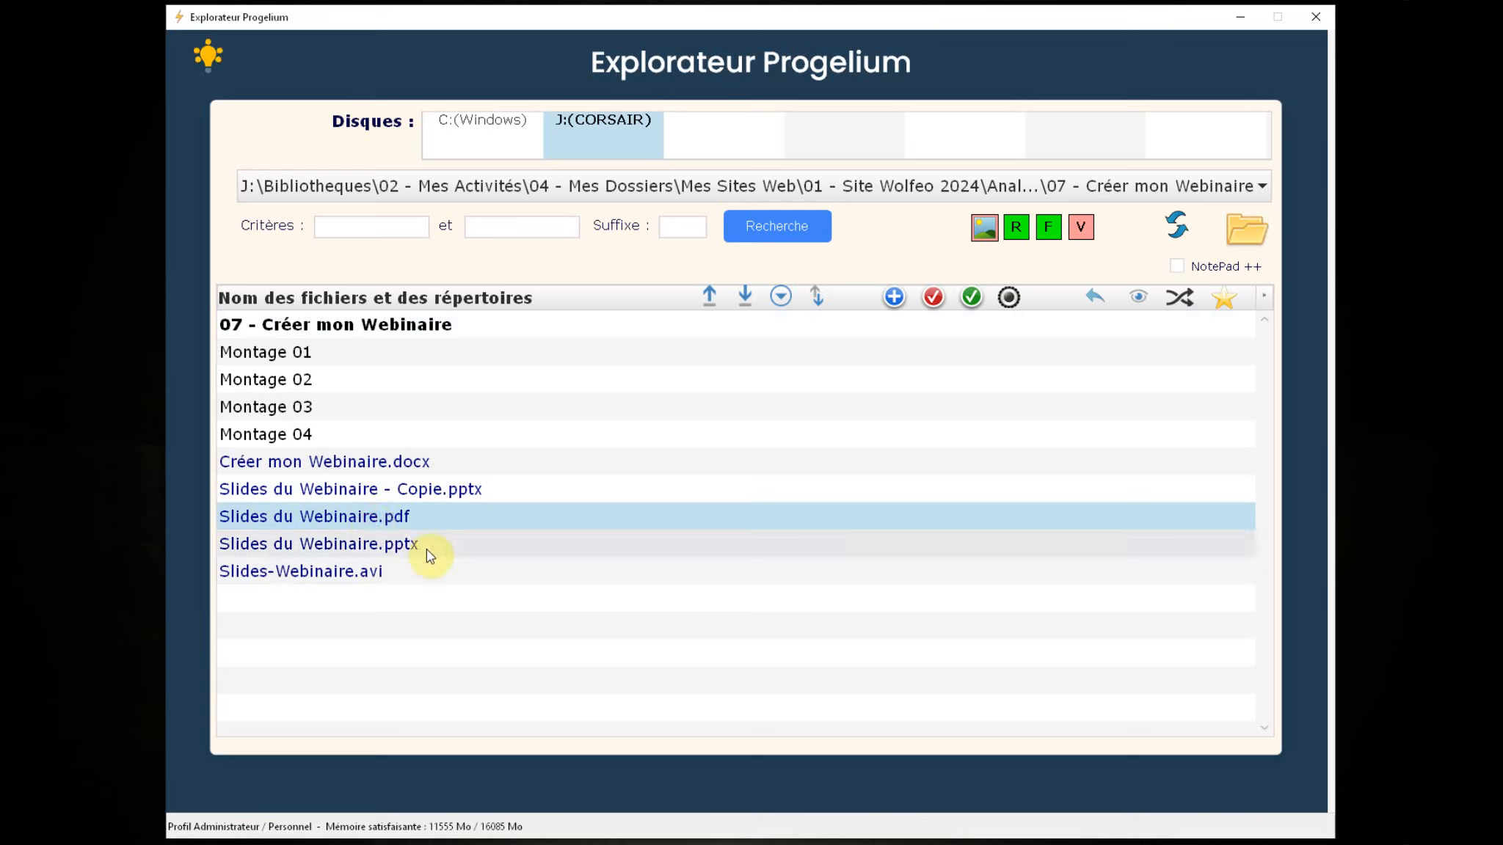
pyautogui.click(396, 547)
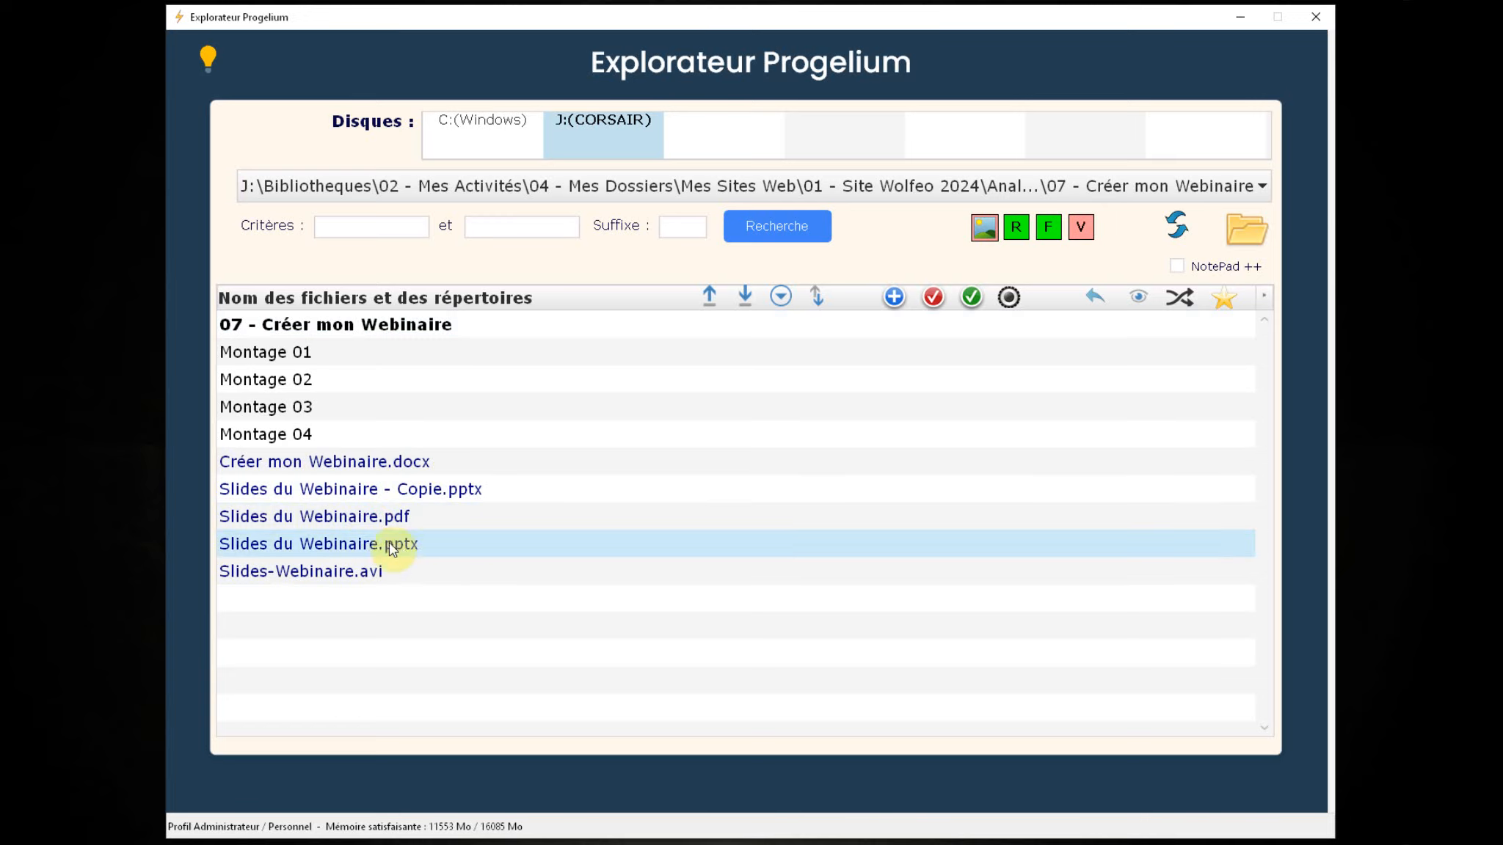
pyautogui.click(367, 572)
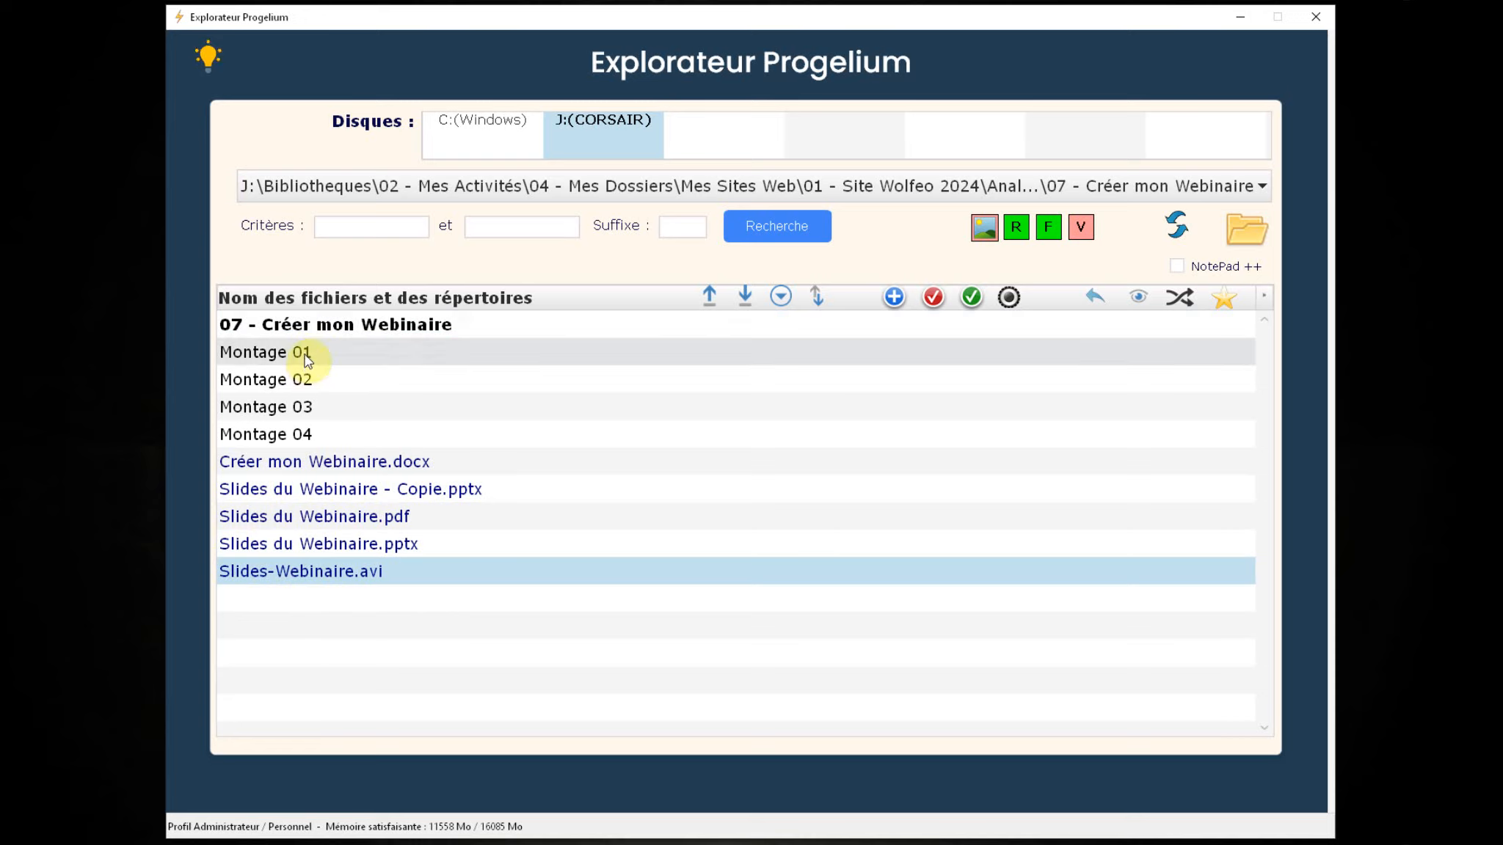
pyautogui.doubleClick(295, 433)
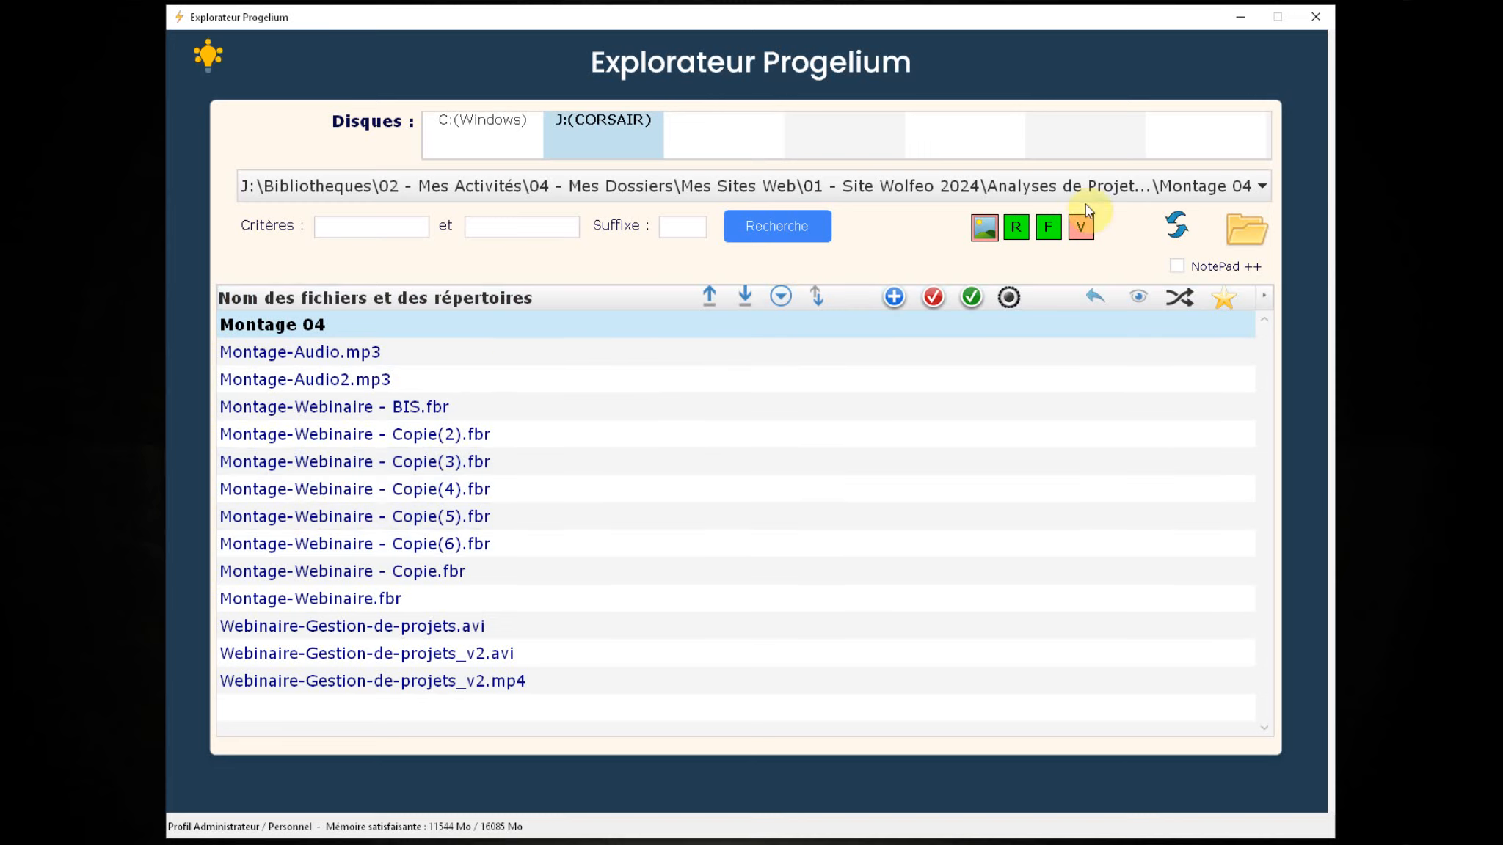
pyautogui.click(1313, 21)
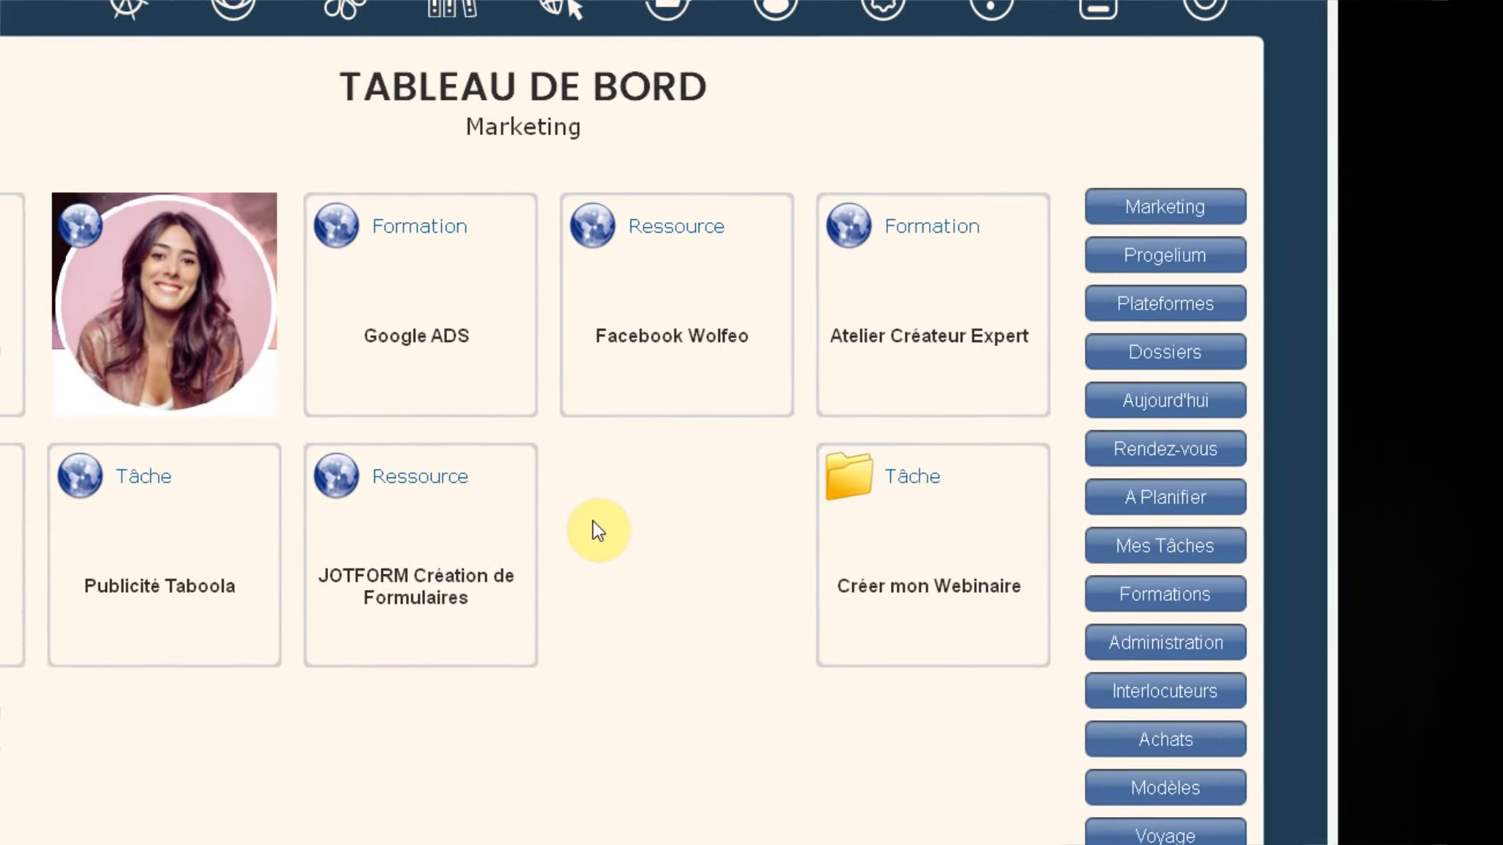
# Step: In Définir un Tableau de Bord, inspect the Mes Tâches labels, then open row 10 Dossiers' widgets
pyautogui.rightClick(598, 497)
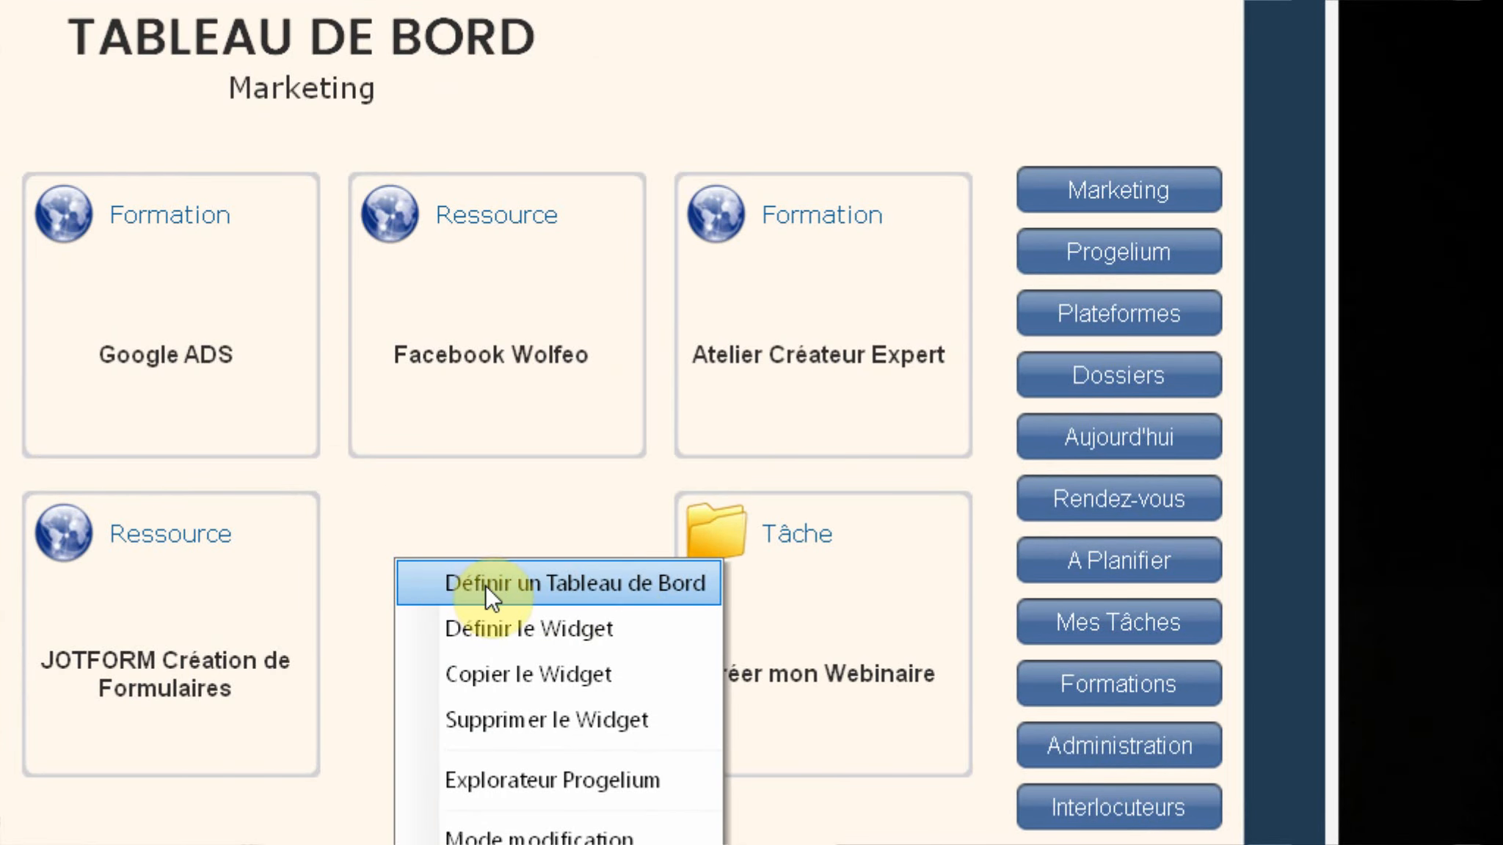
pyautogui.click(674, 585)
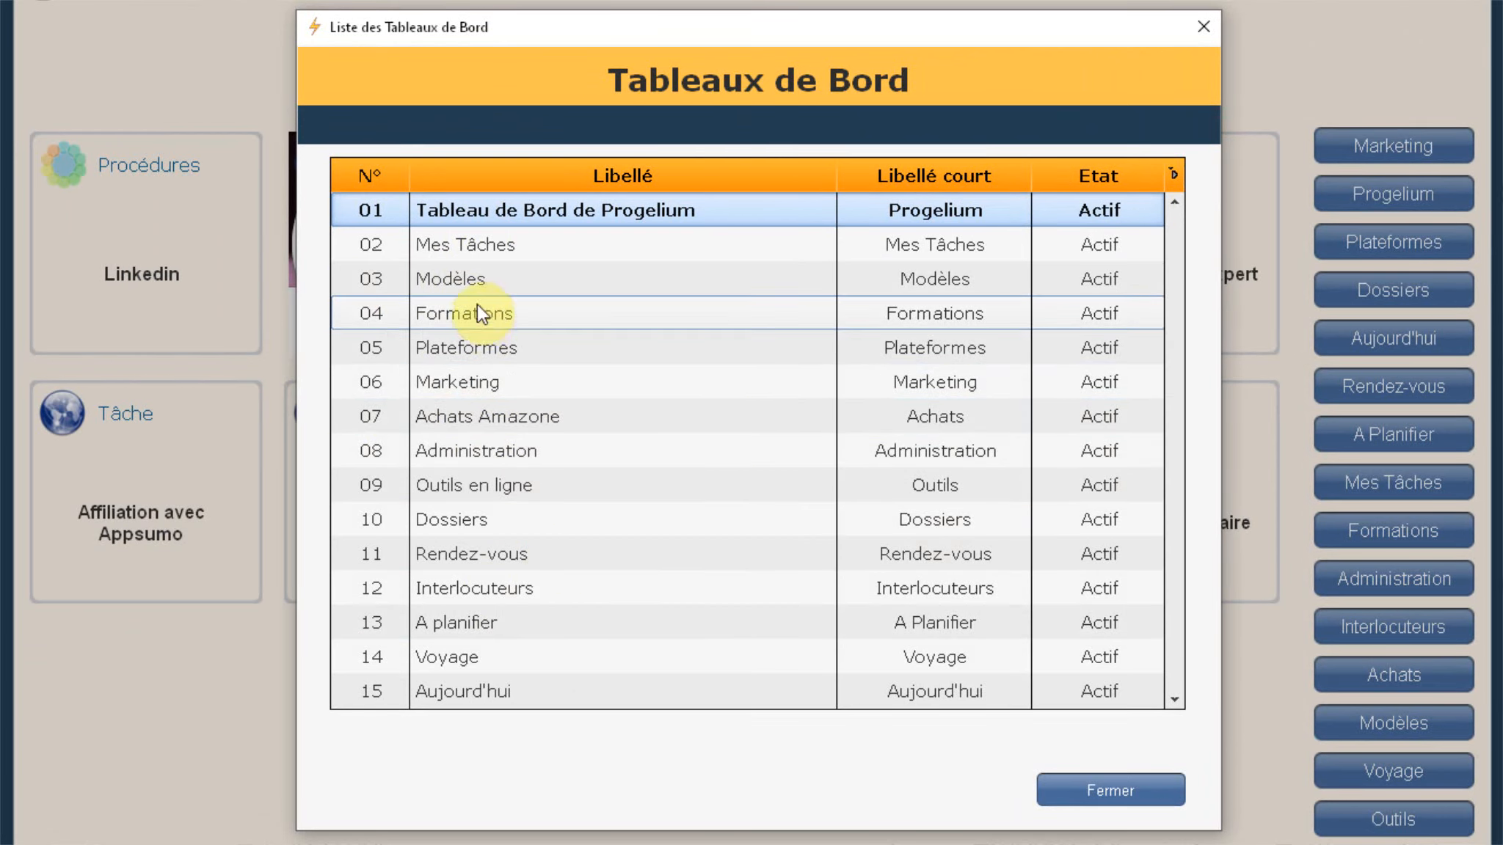
pyautogui.rightClick(471, 242)
pyautogui.click(542, 260)
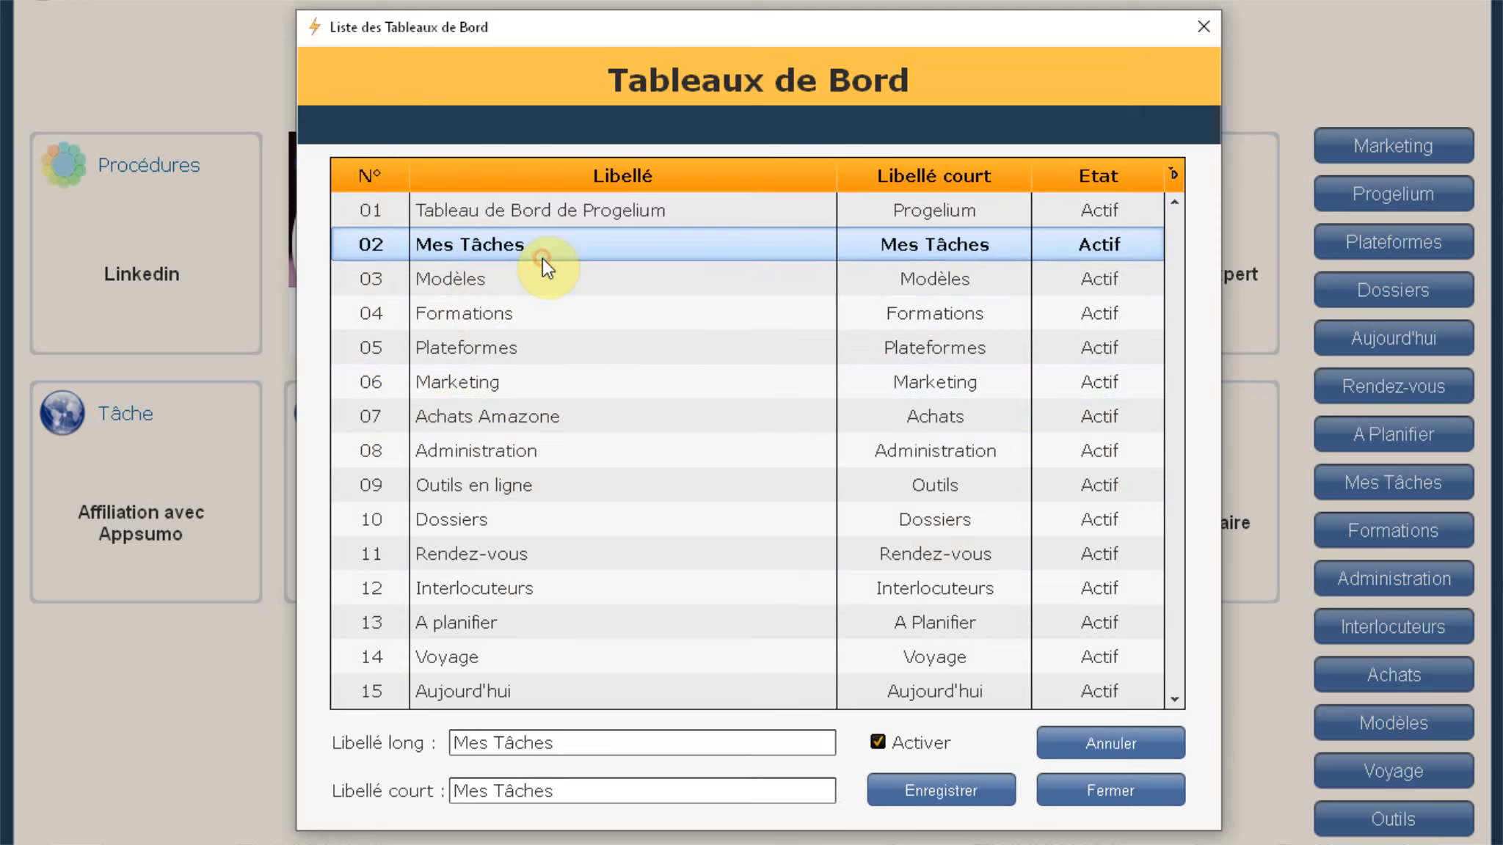
pyautogui.moveTo(574, 745); pyautogui.dragTo(605, 749)
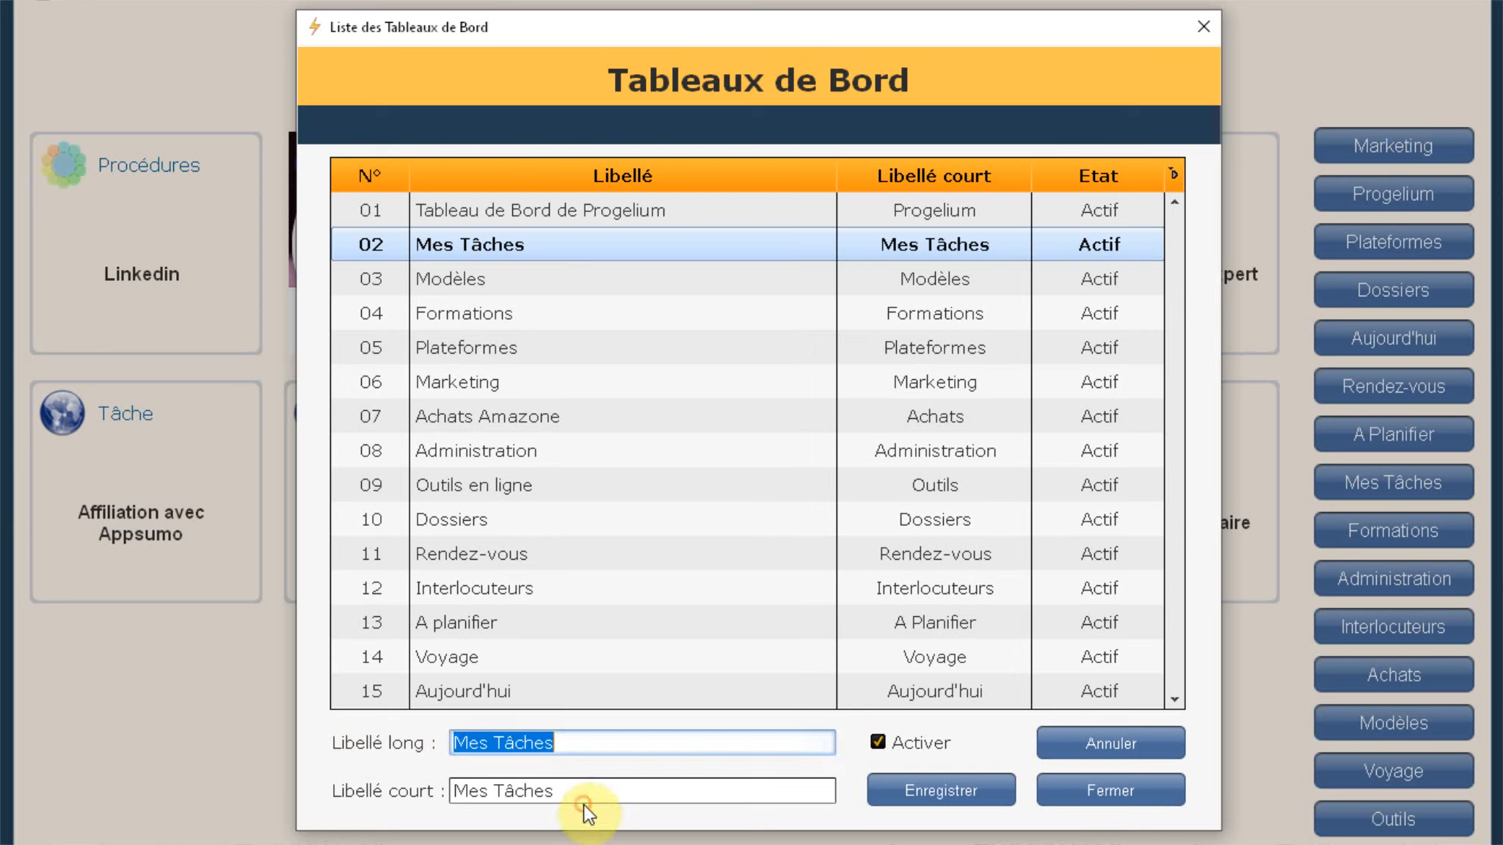
pyautogui.click(565, 791)
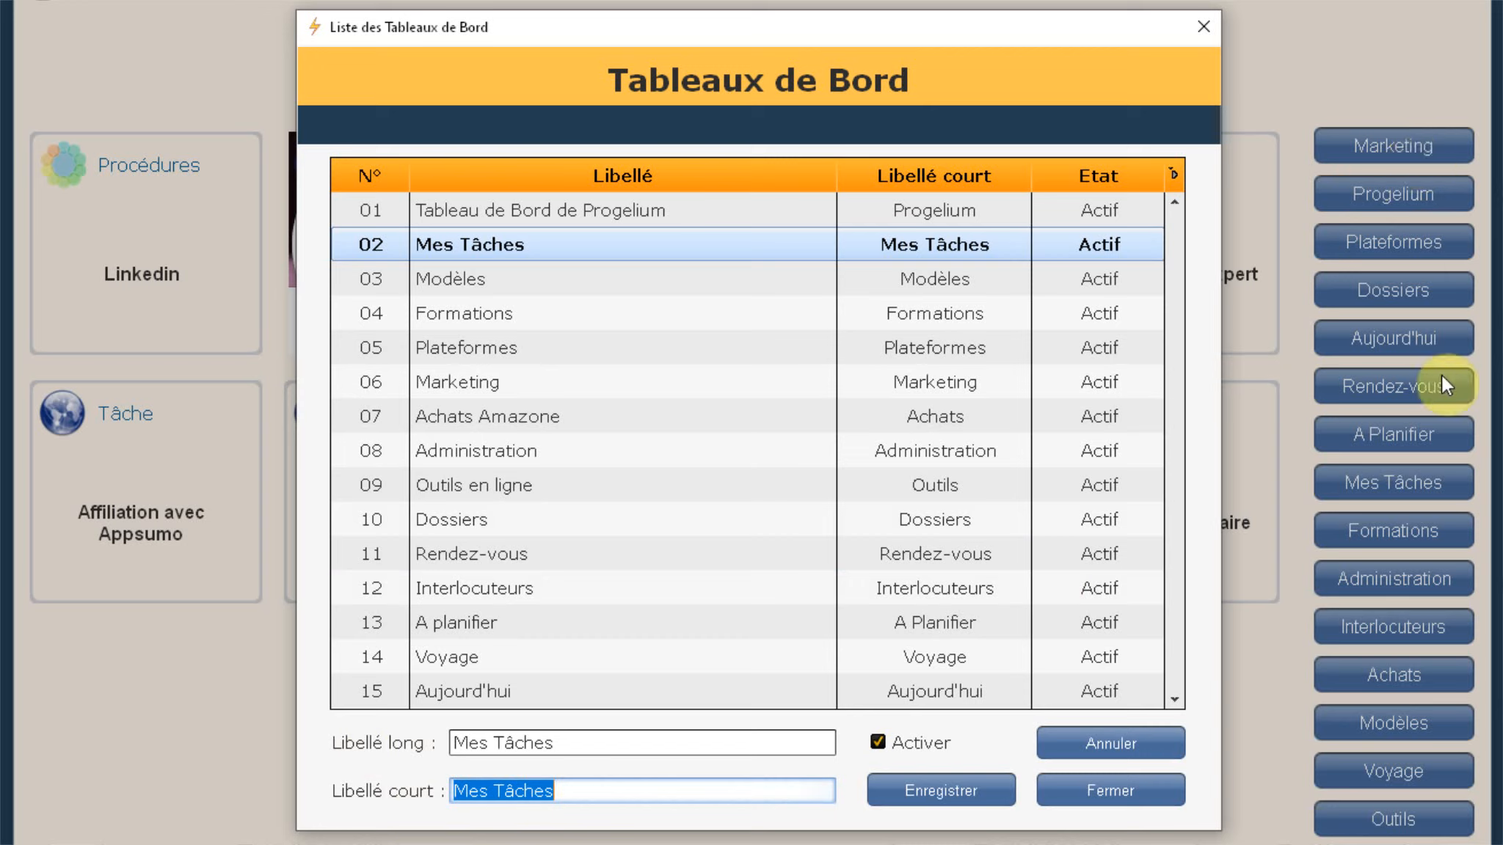
pyautogui.click(483, 516)
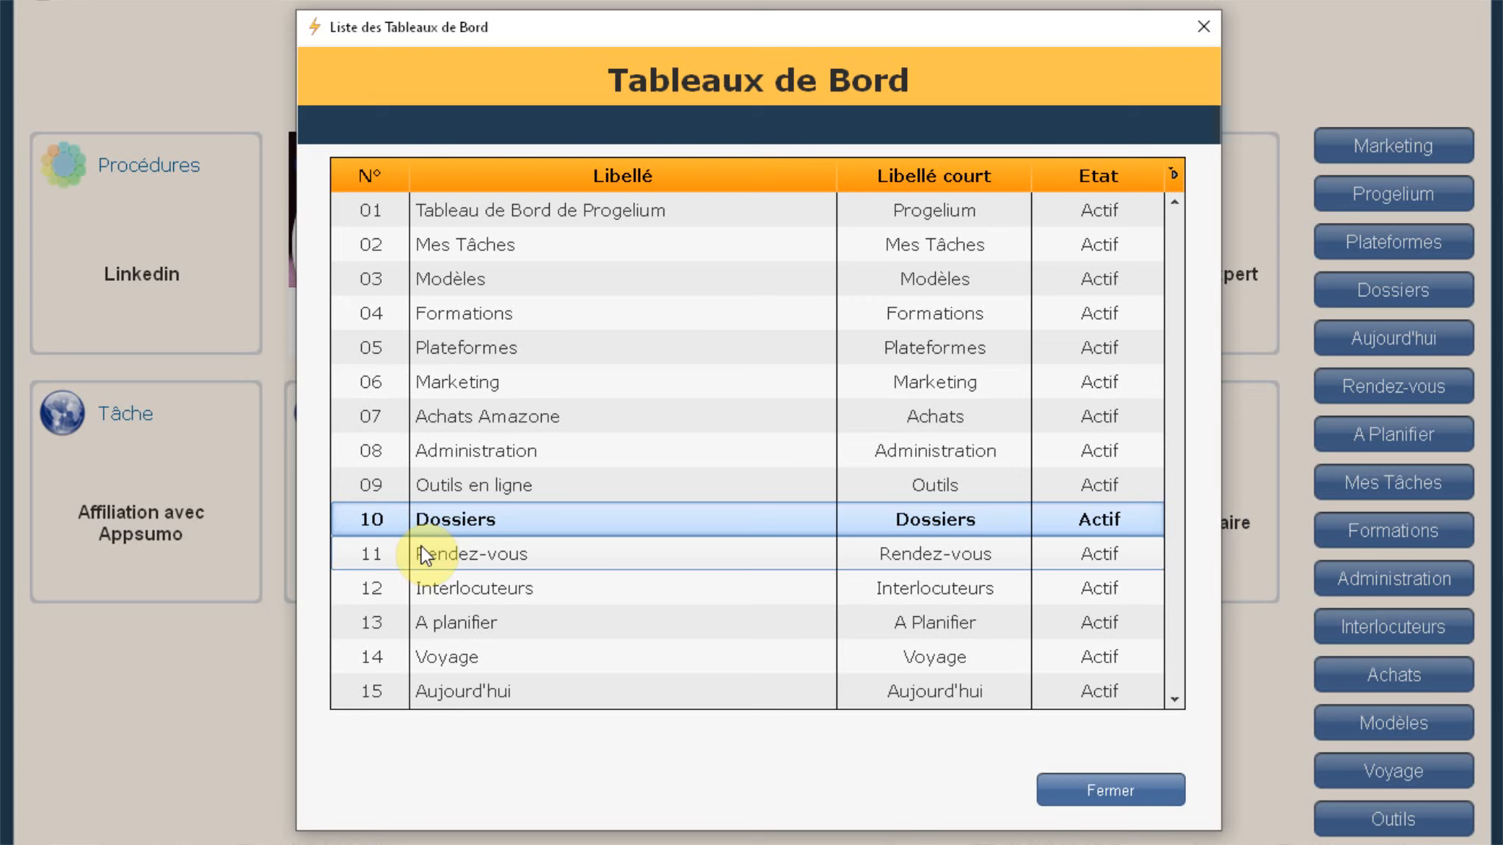
pyautogui.doubleClick(532, 522)
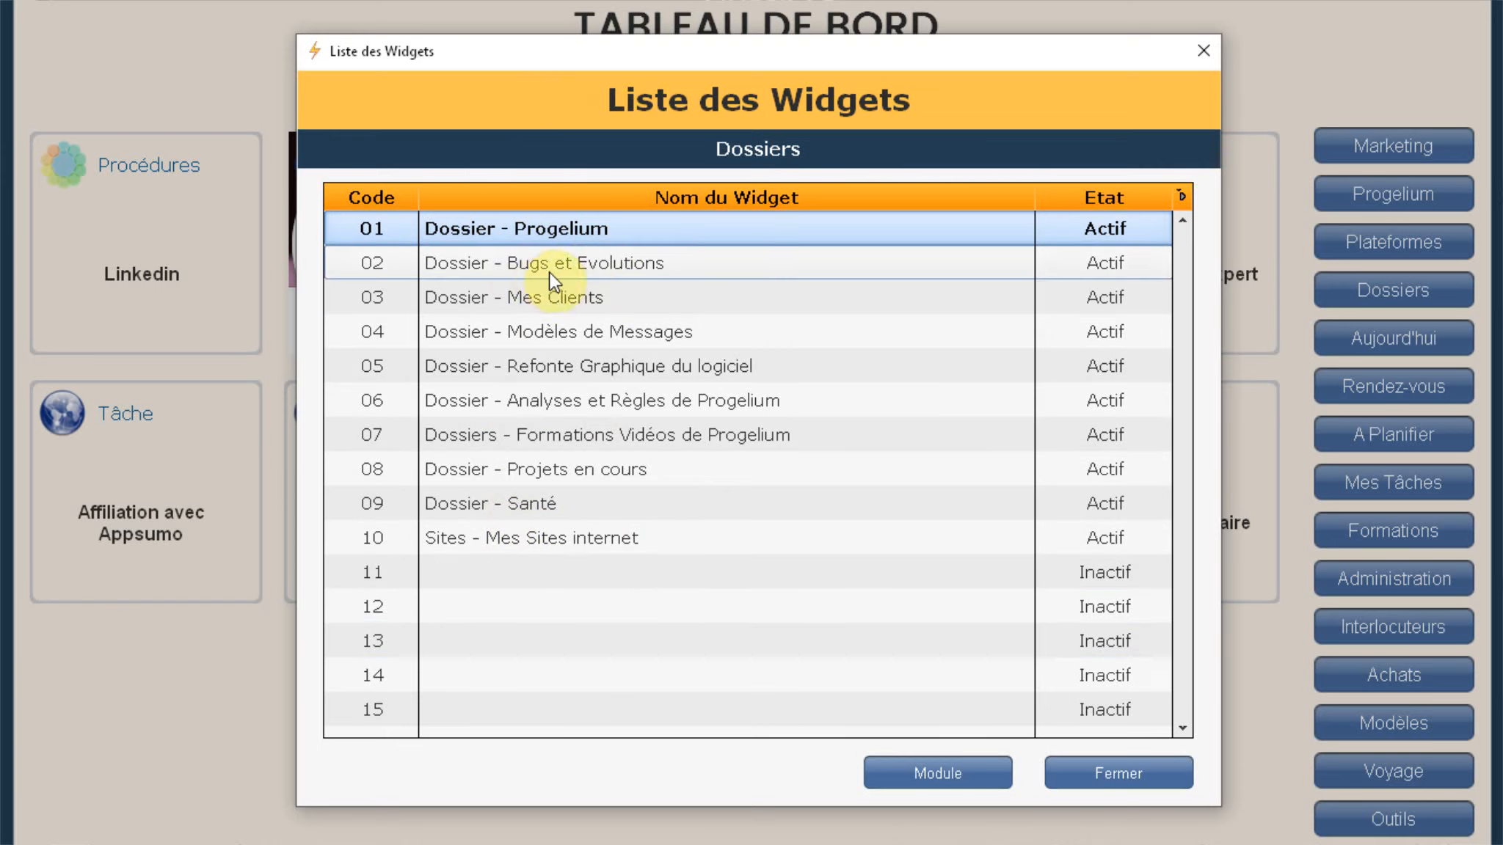
# Step: Open the Widget Configuration for row 01 Dossier - Progelium
pyautogui.doubleClick(551, 230)
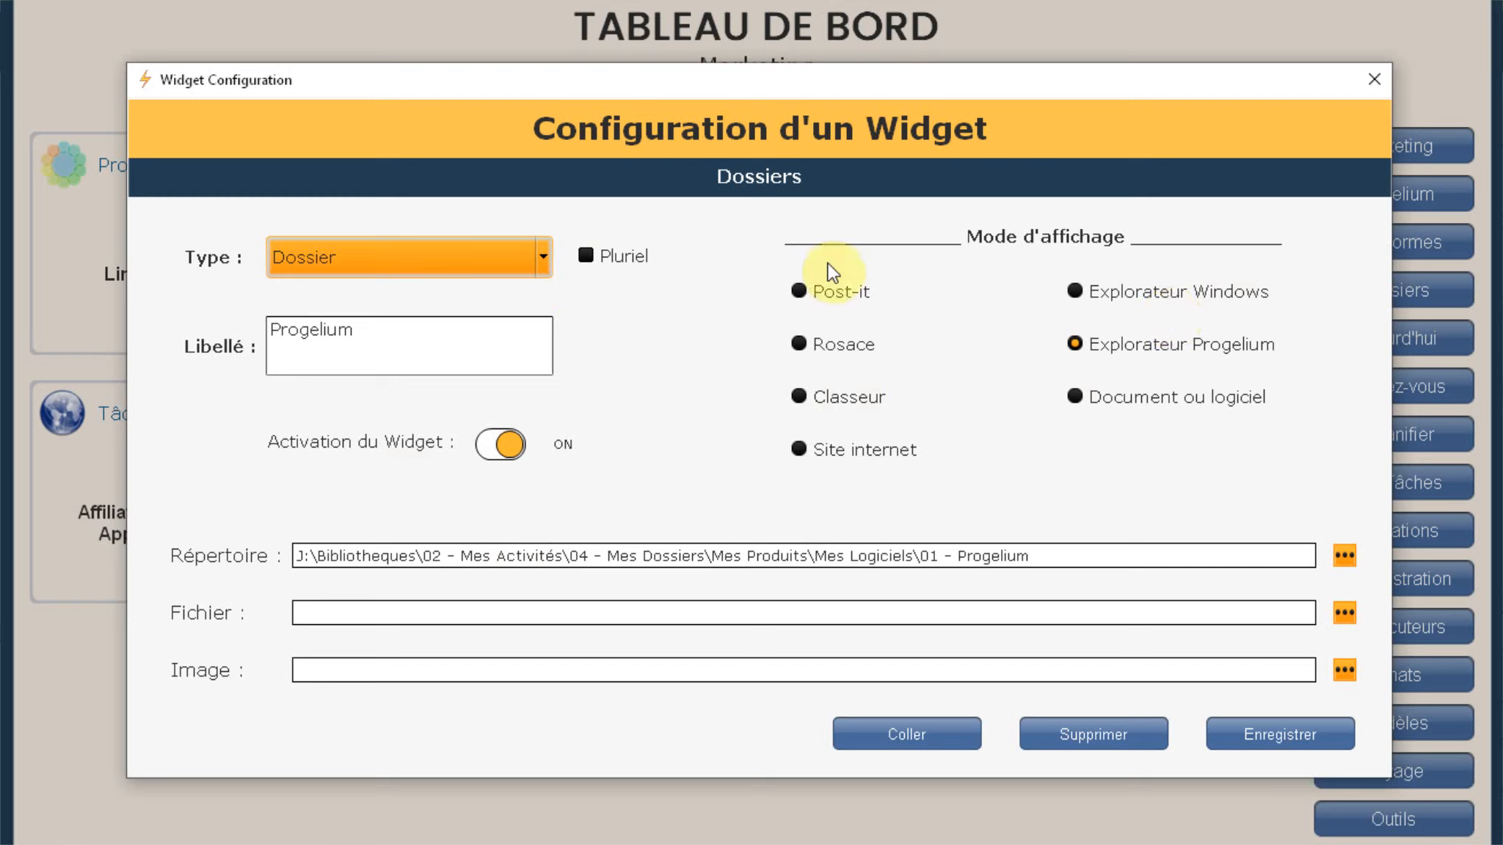
pyautogui.click(544, 258)
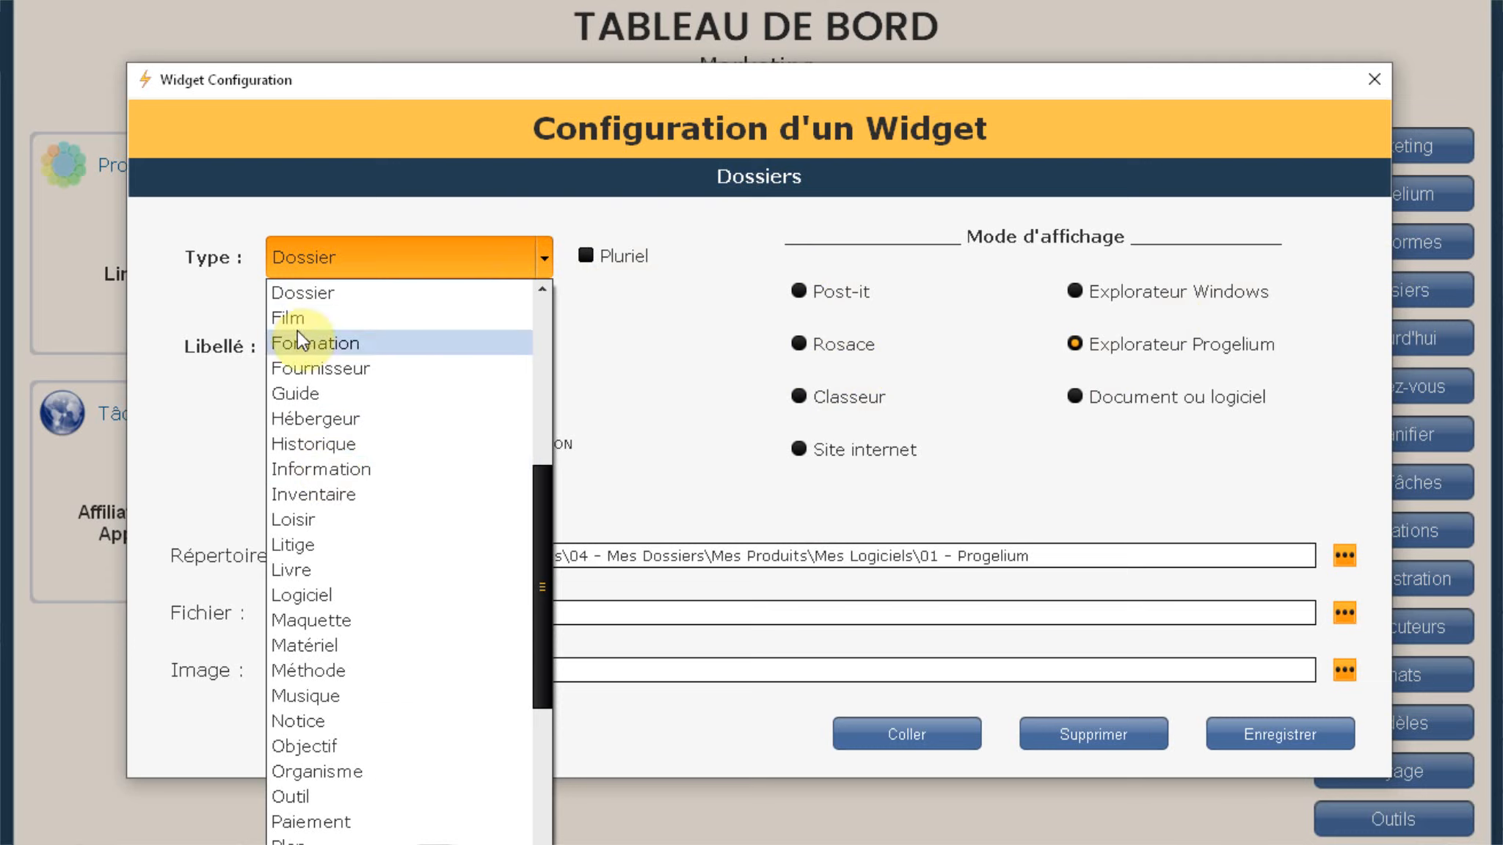
pyautogui.scroll(-3, 325, 745)
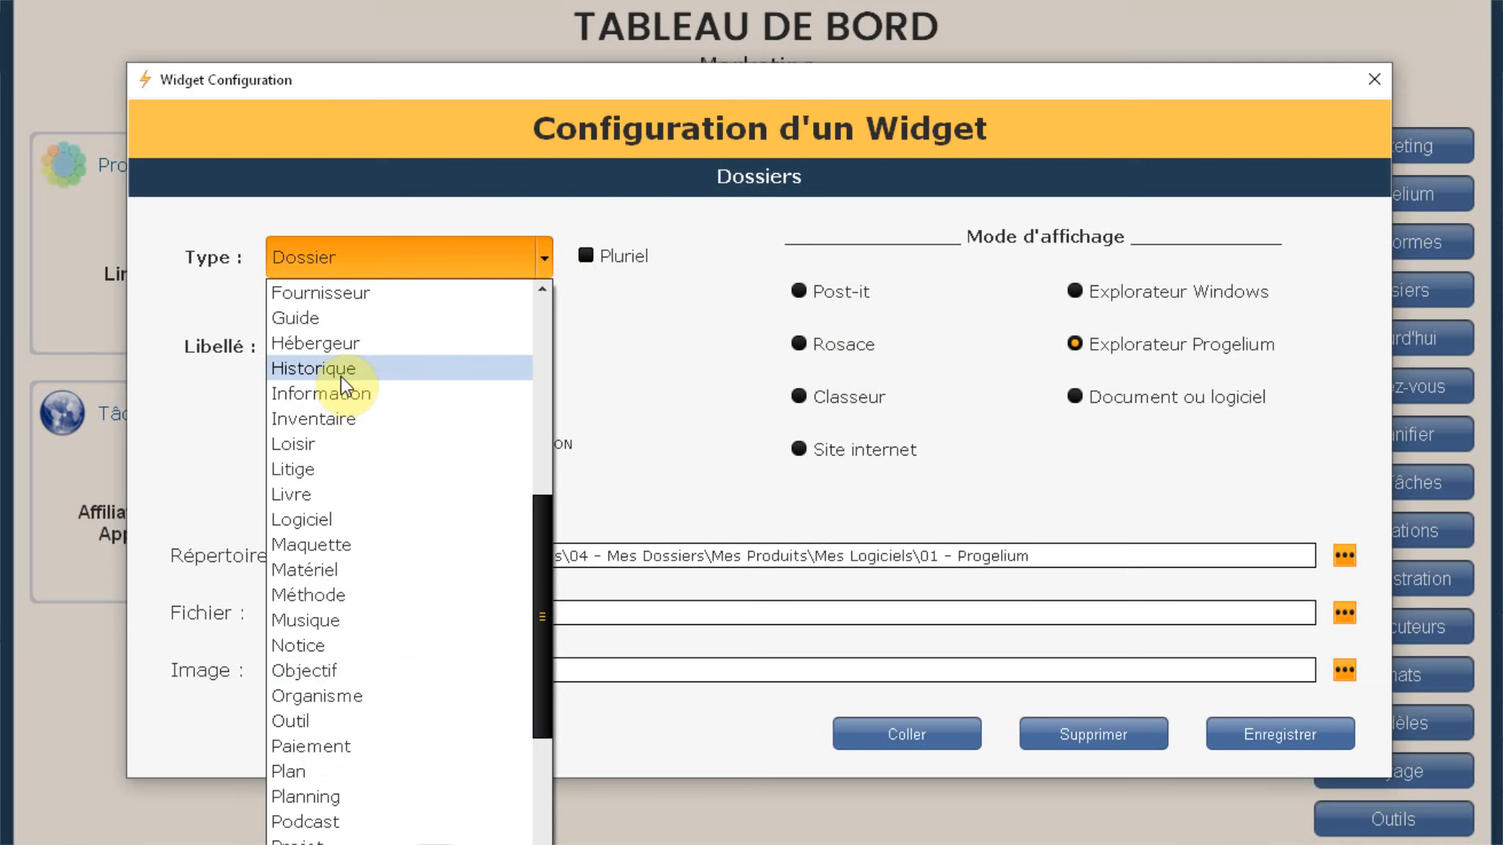
pyautogui.scroll(3, 327, 437)
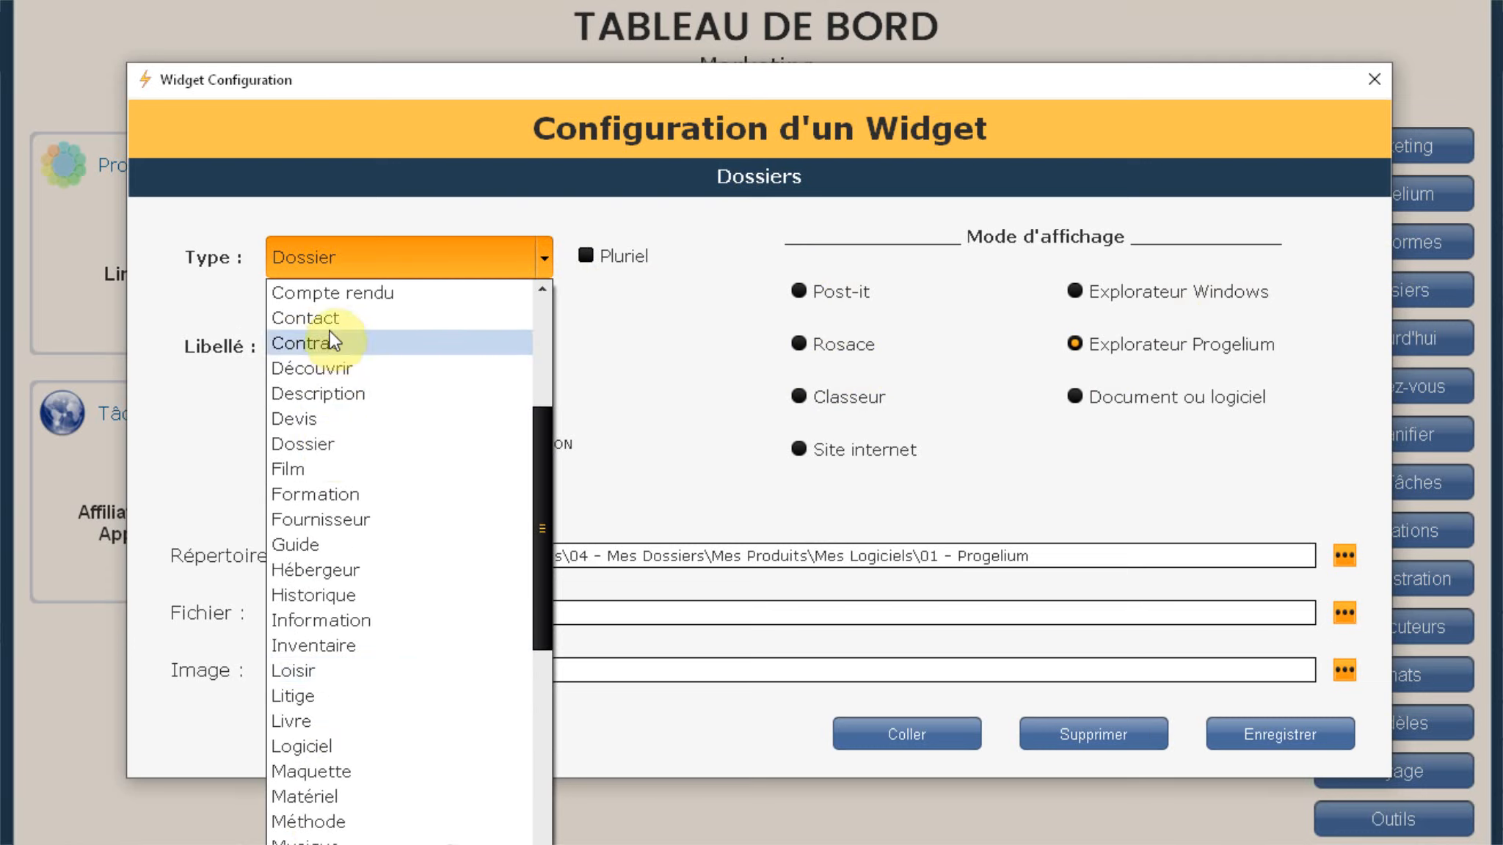
pyautogui.scroll(-8, 335, 379)
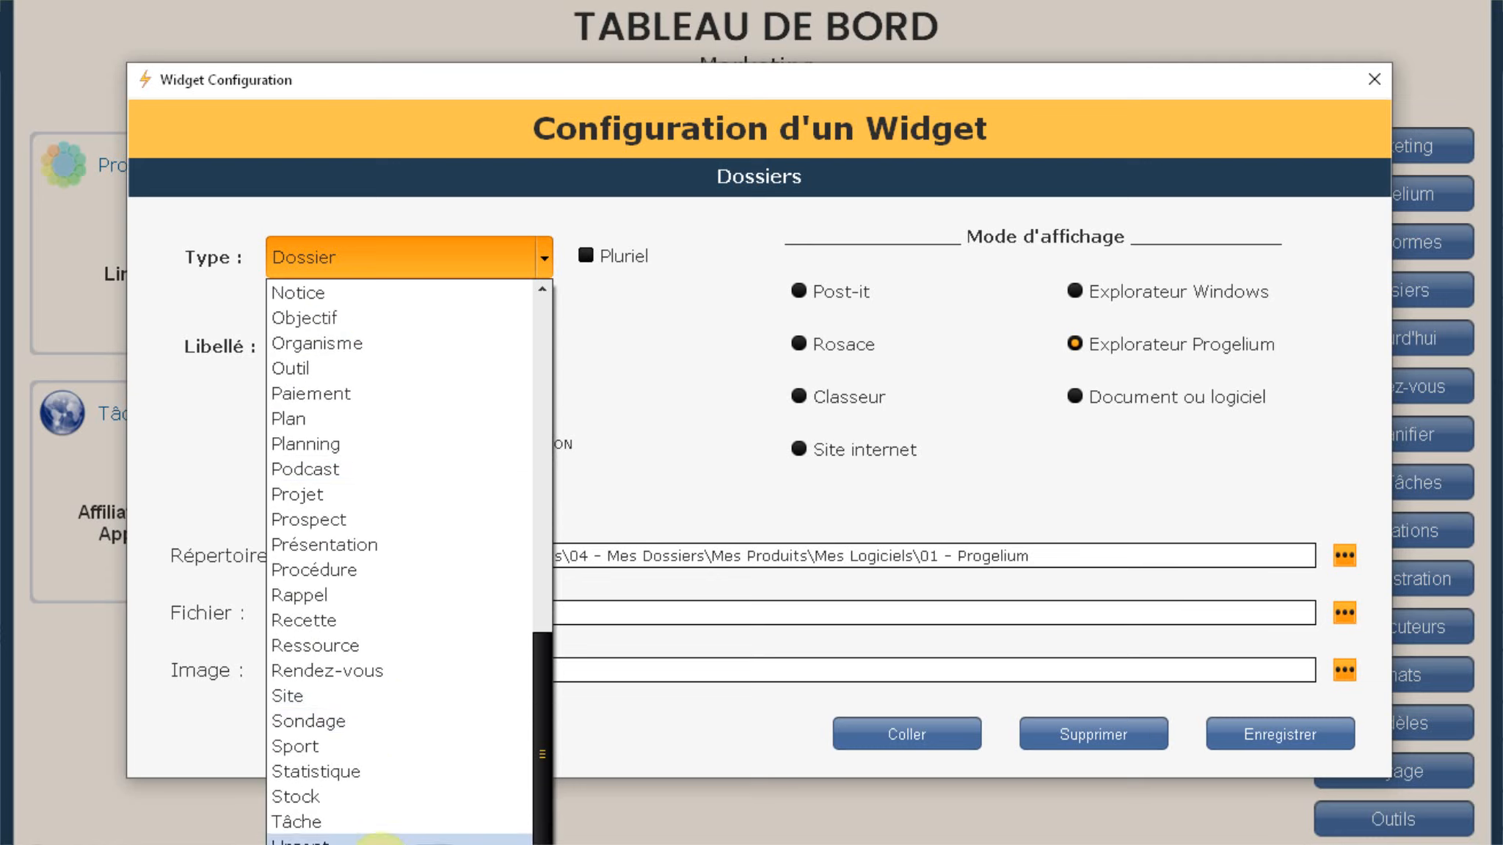
pyautogui.scroll(6, 342, 786)
pyautogui.scroll(4, 342, 784)
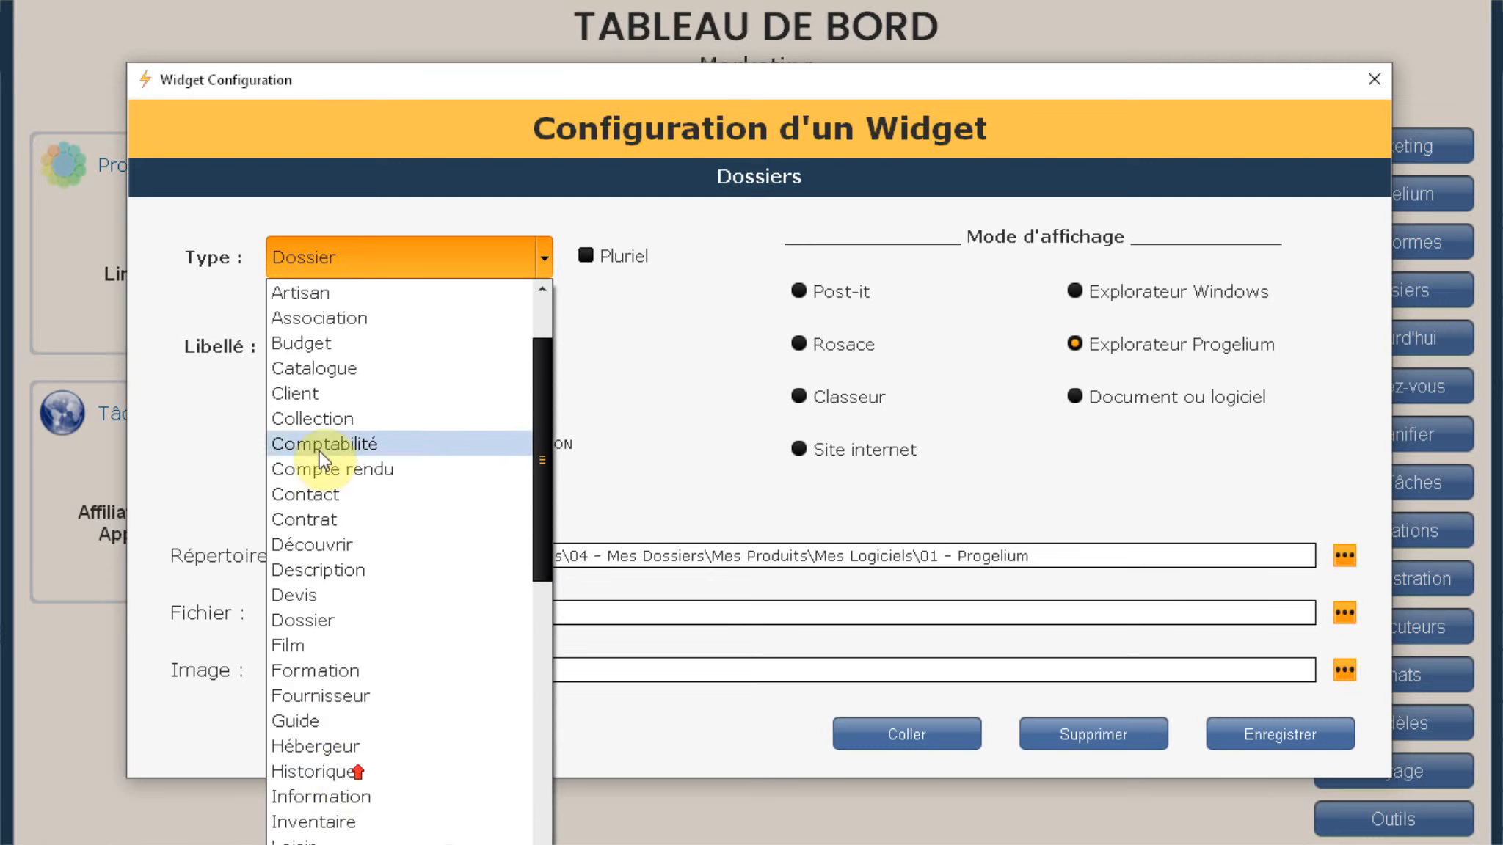
pyautogui.scroll(2, 321, 293)
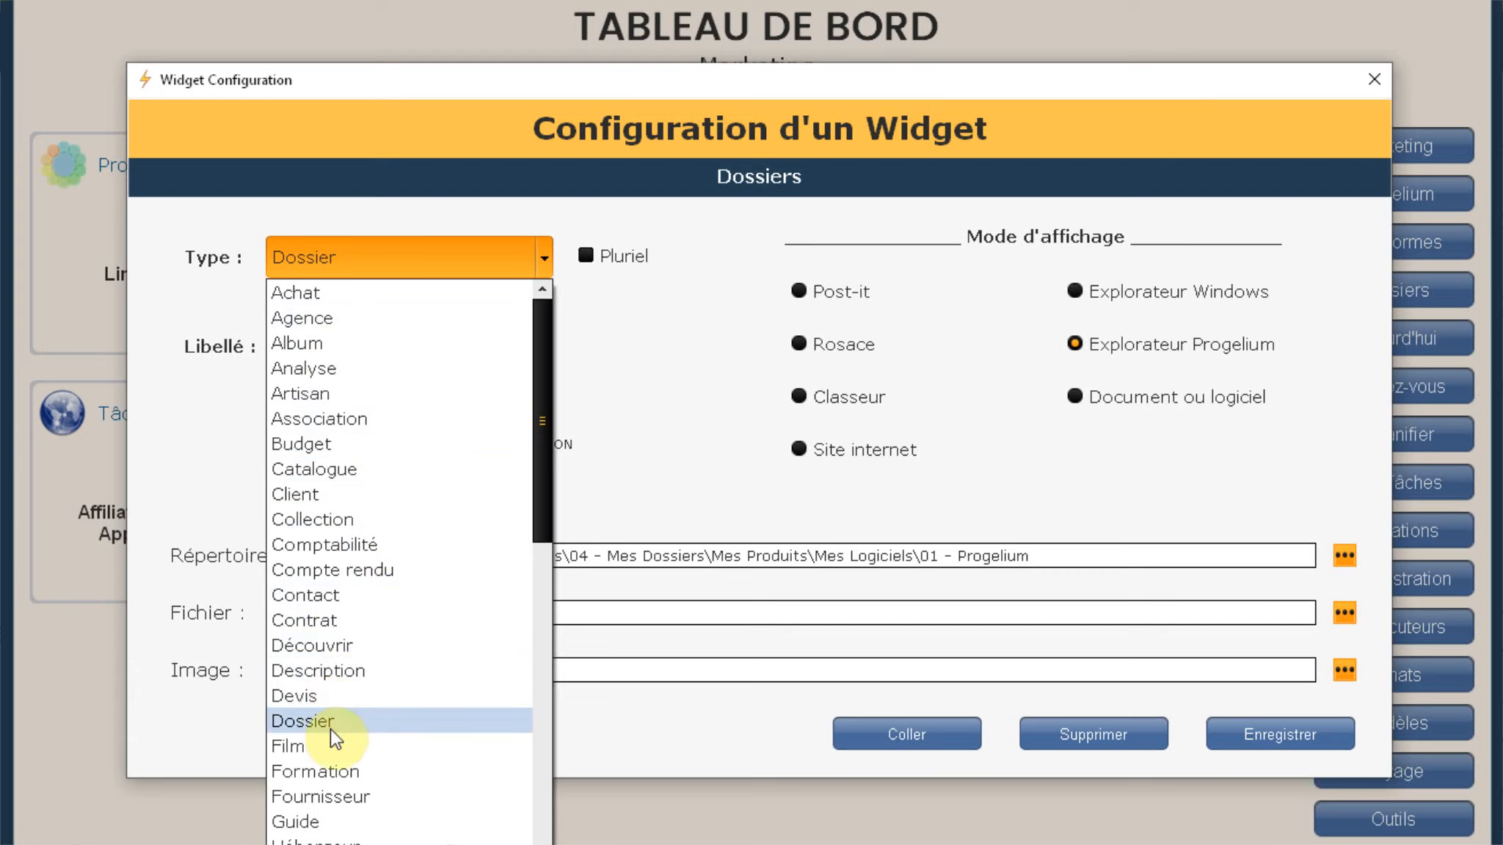
pyautogui.scroll(-11, 408, 713)
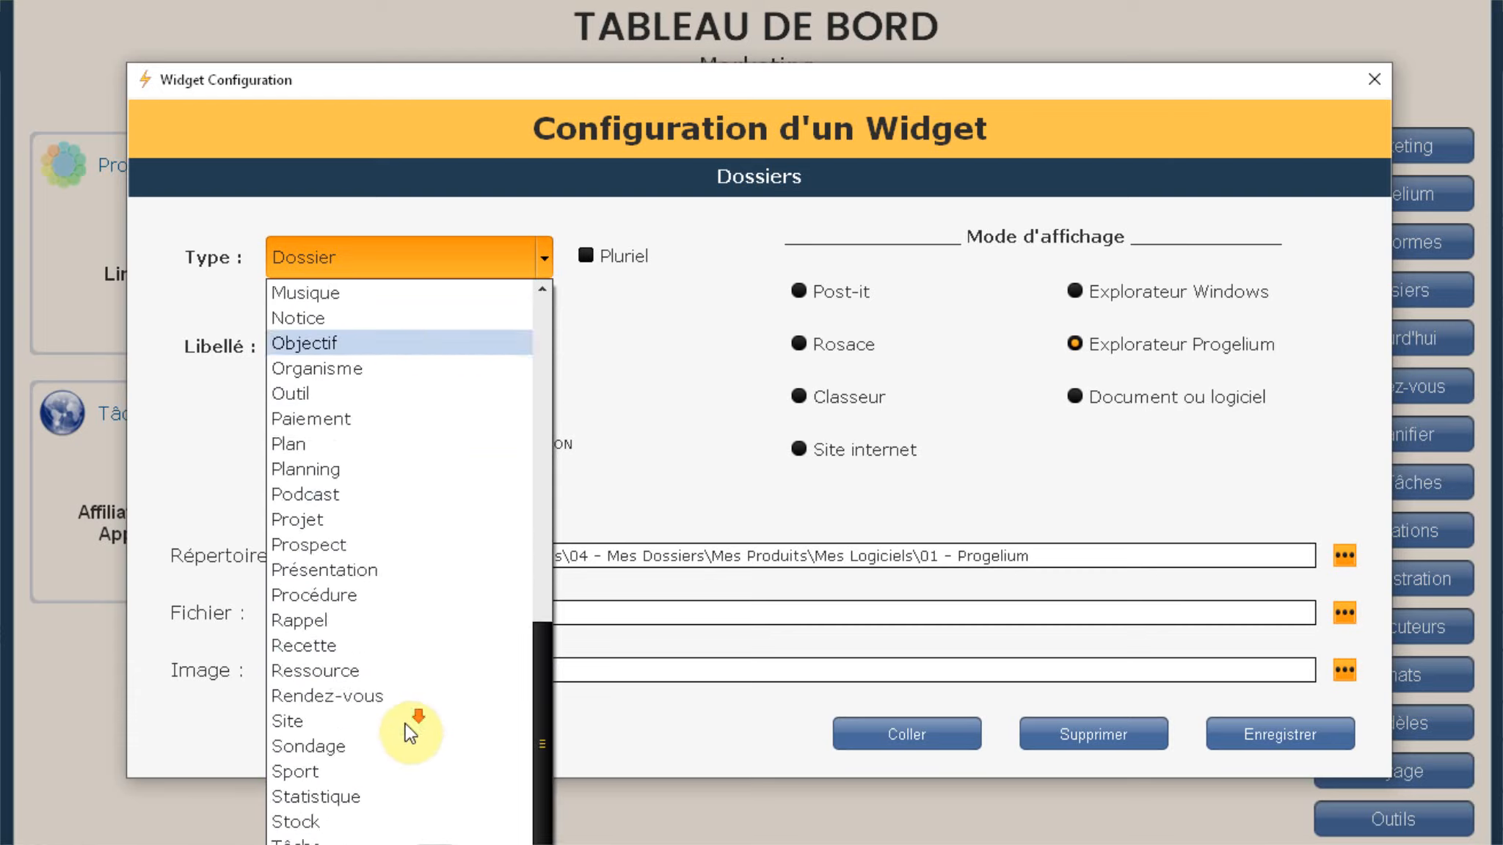
pyautogui.scroll(7, 408, 713)
pyautogui.click(598, 371)
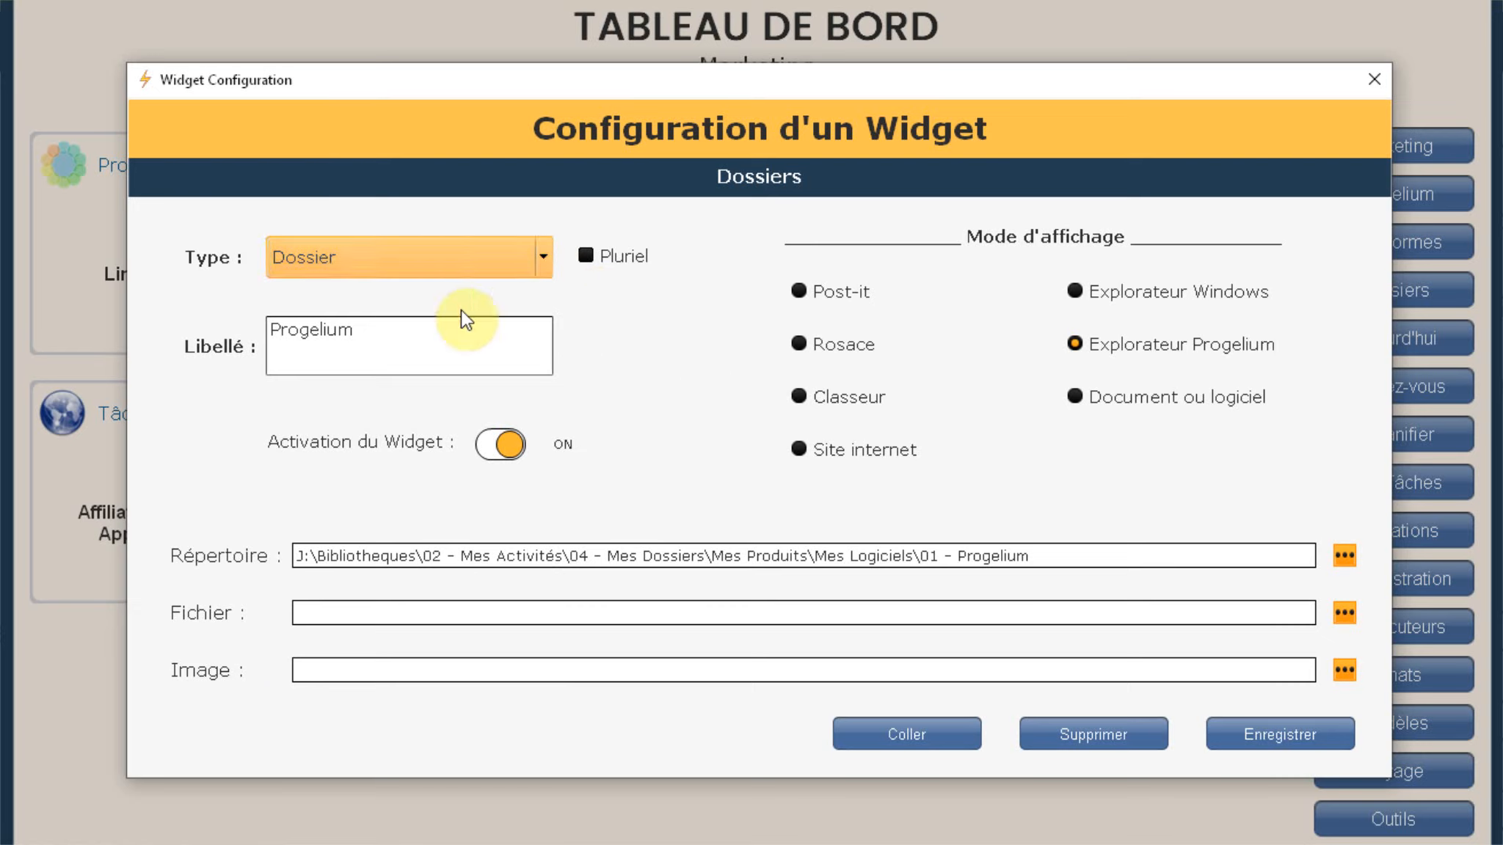
pyautogui.doubleClick(376, 349)
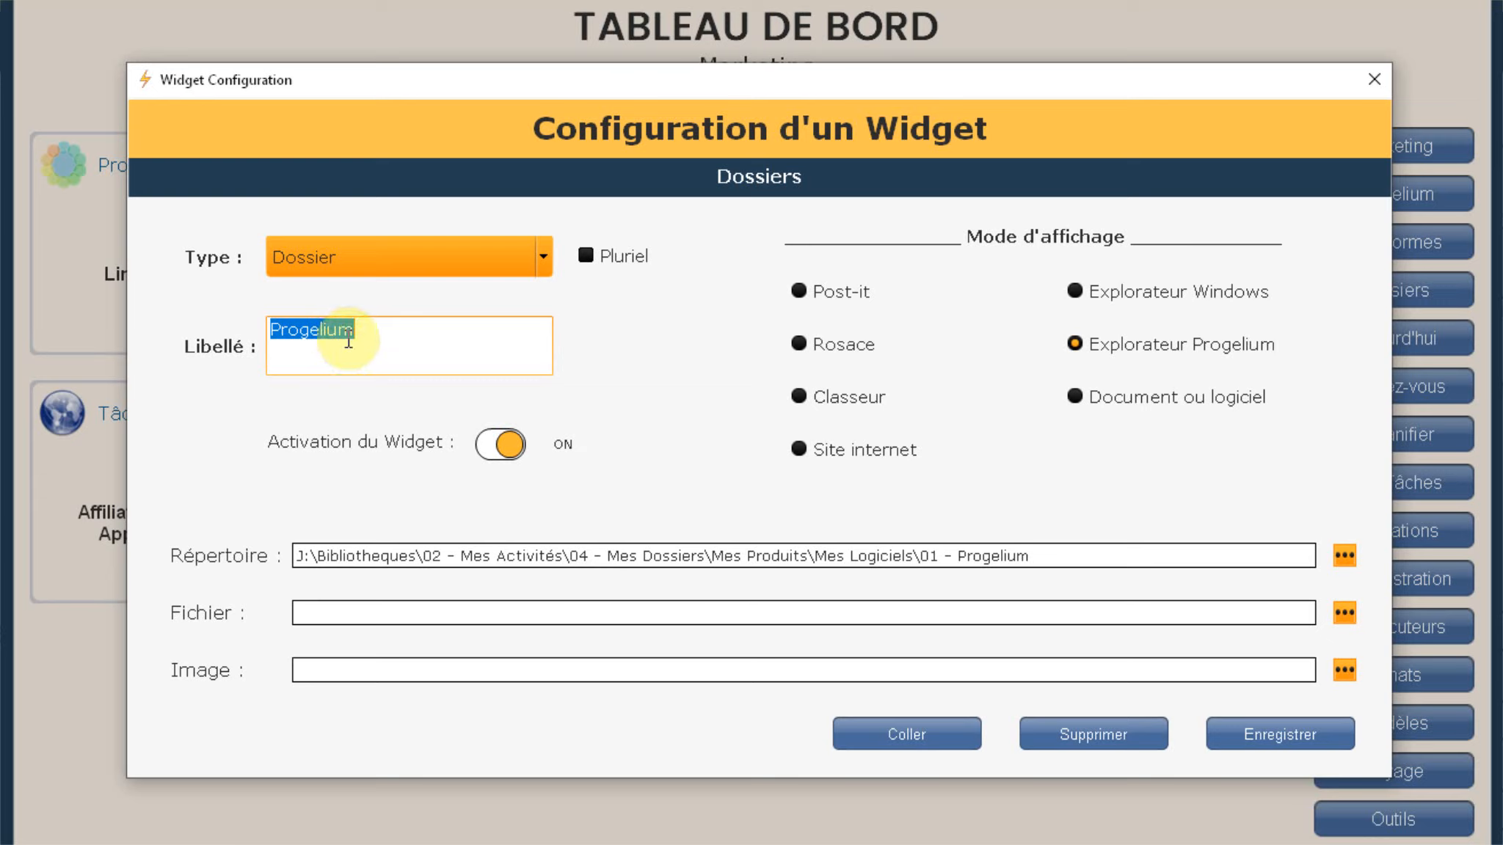
pyautogui.click(376, 334)
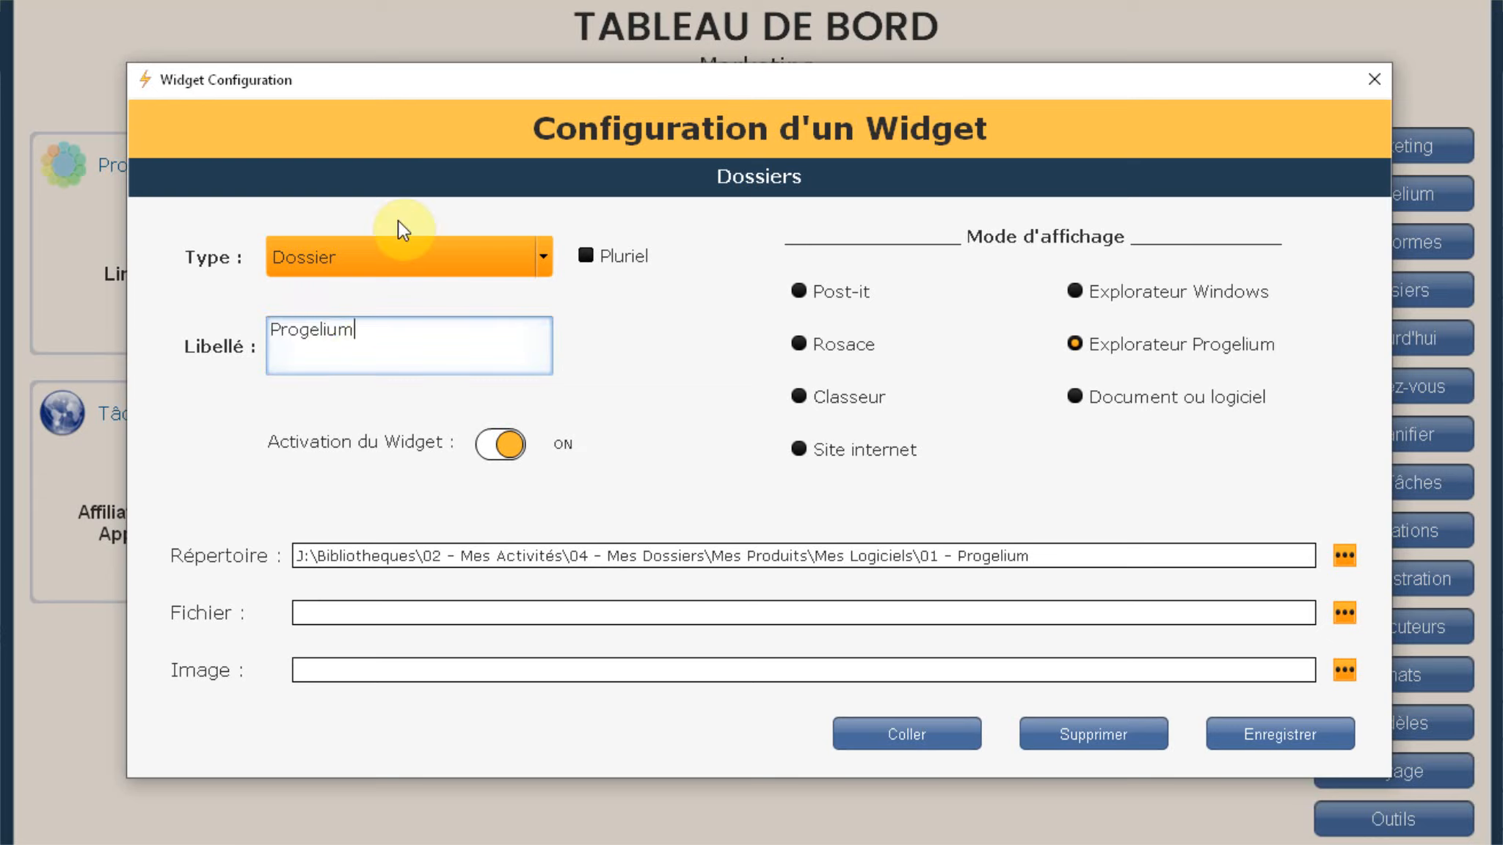
pyautogui.press('Return')
pyautogui.write('kjjkjkjkjk')
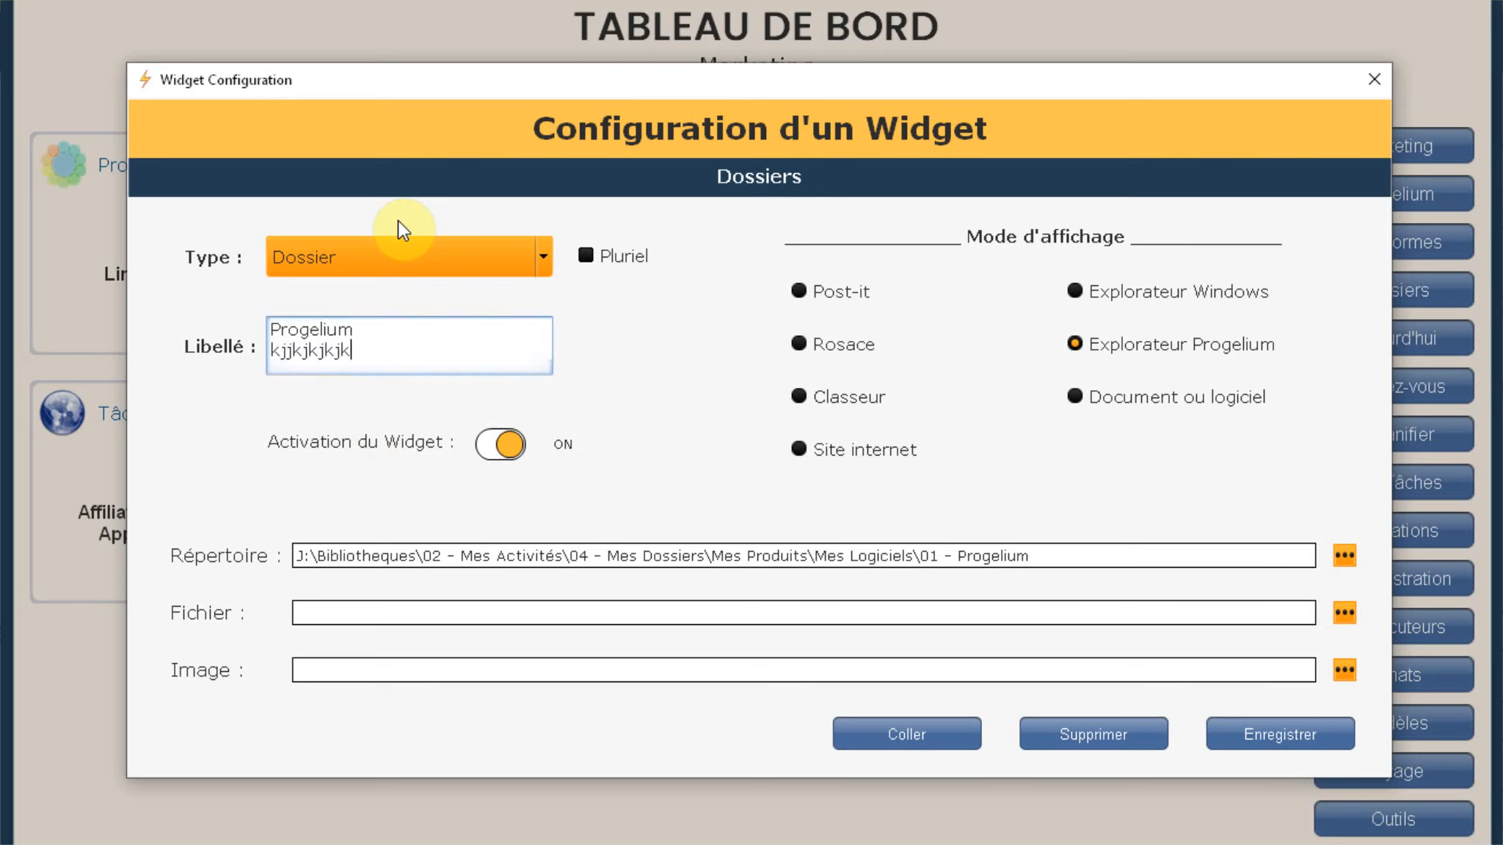
pyautogui.press('Return')
pyautogui.press('BackSpace')
pyautogui.press('BackSpace')
pyautogui.press('BackSpace')
pyautogui.press('BackSpace')
pyautogui.press('BackSpace')
pyautogui.press('BackSpace')
pyautogui.press('BackSpace')
pyautogui.press('BackSpace')
pyautogui.press('BackSpace')
pyautogui.press('BackSpace')
pyautogui.press('BackSpace')
pyautogui.press('BackSpace')
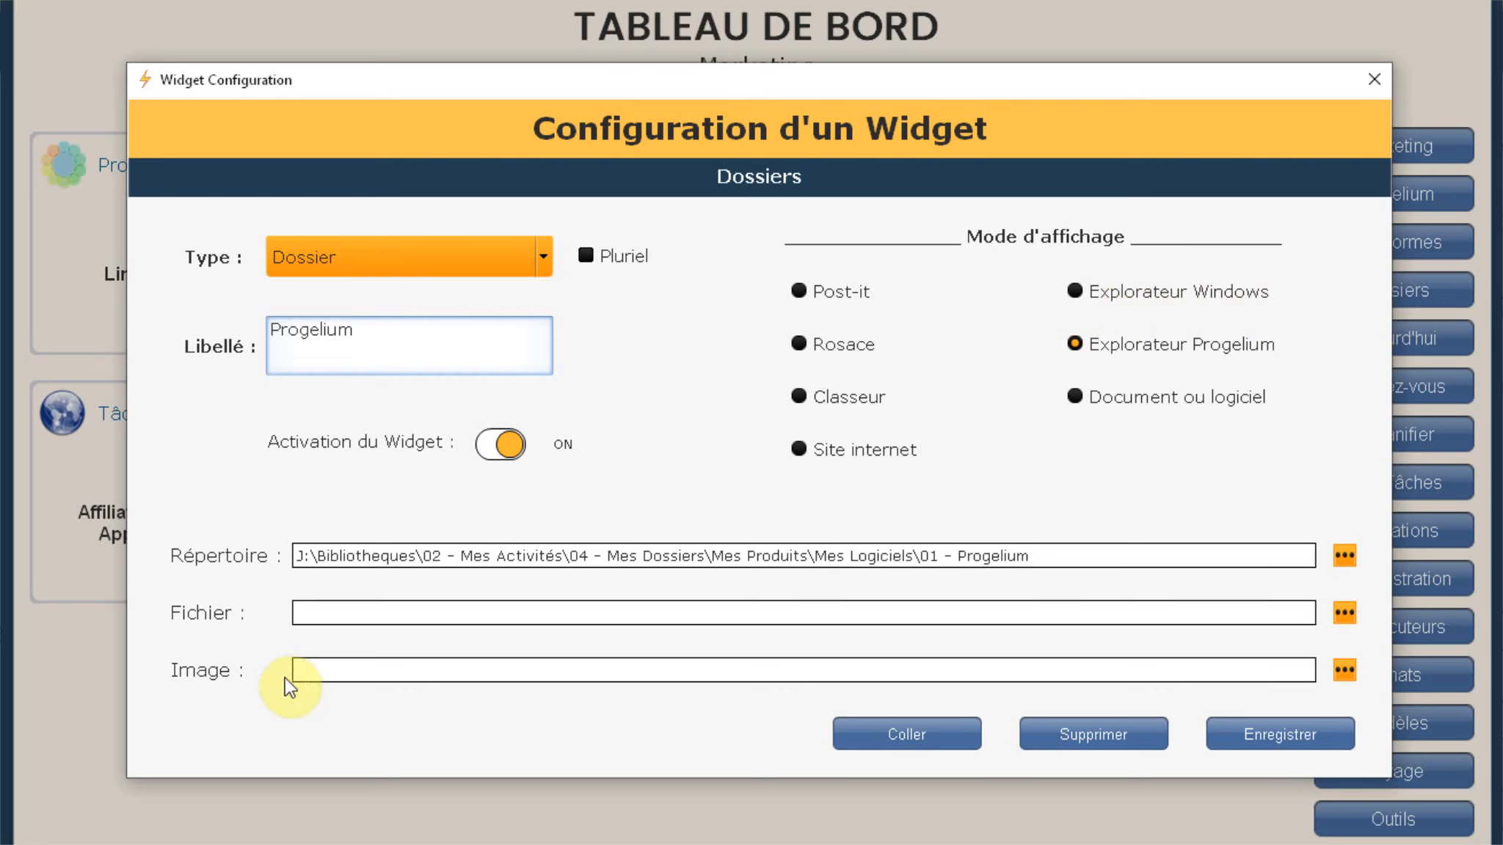
pyautogui.click(310, 547)
pyautogui.moveTo(310, 547); pyautogui.dragTo(1127, 517)
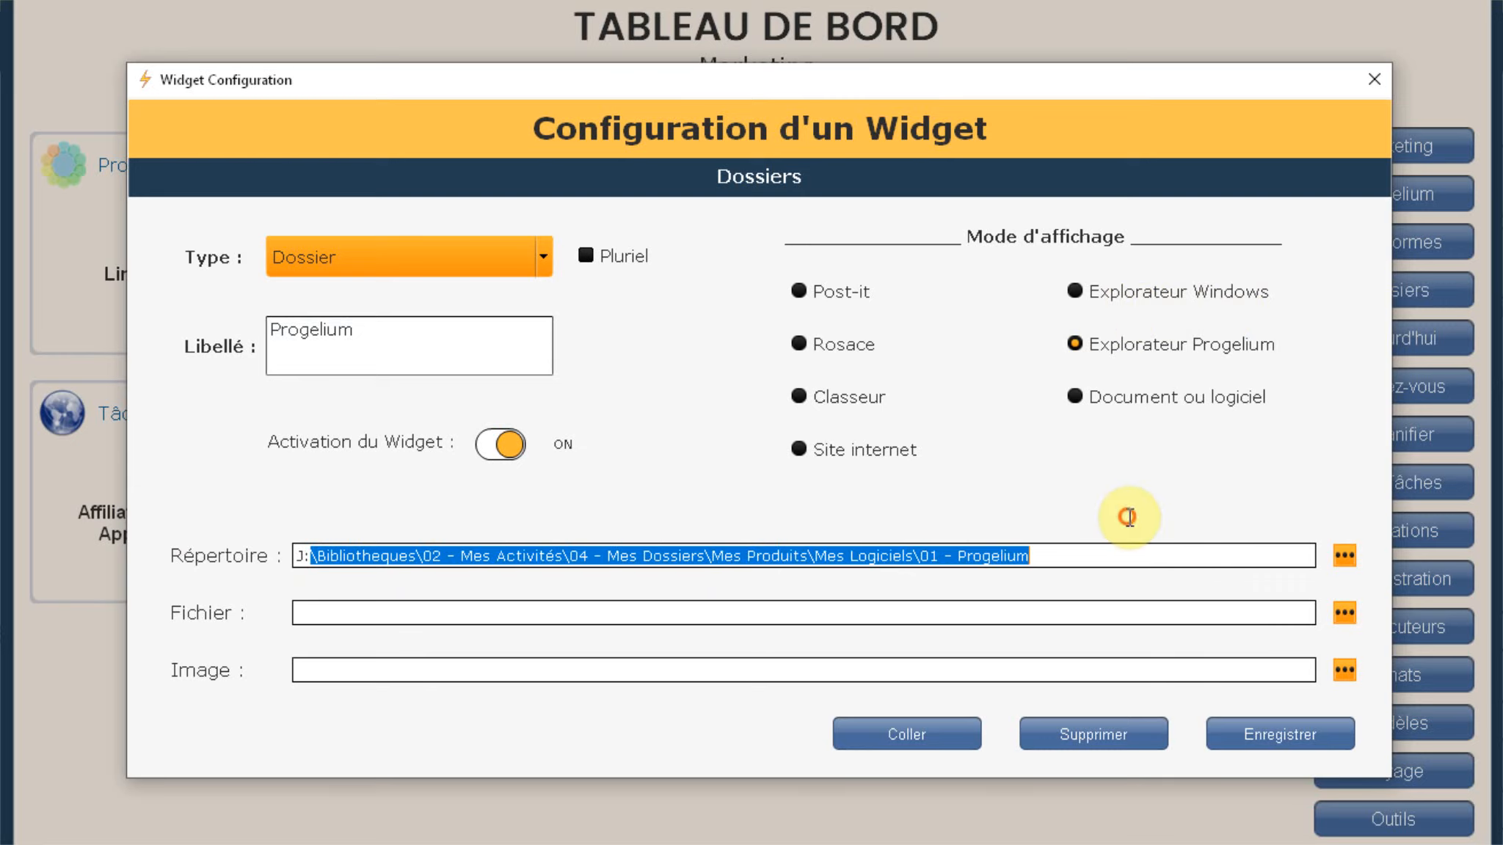
pyautogui.click(1345, 557)
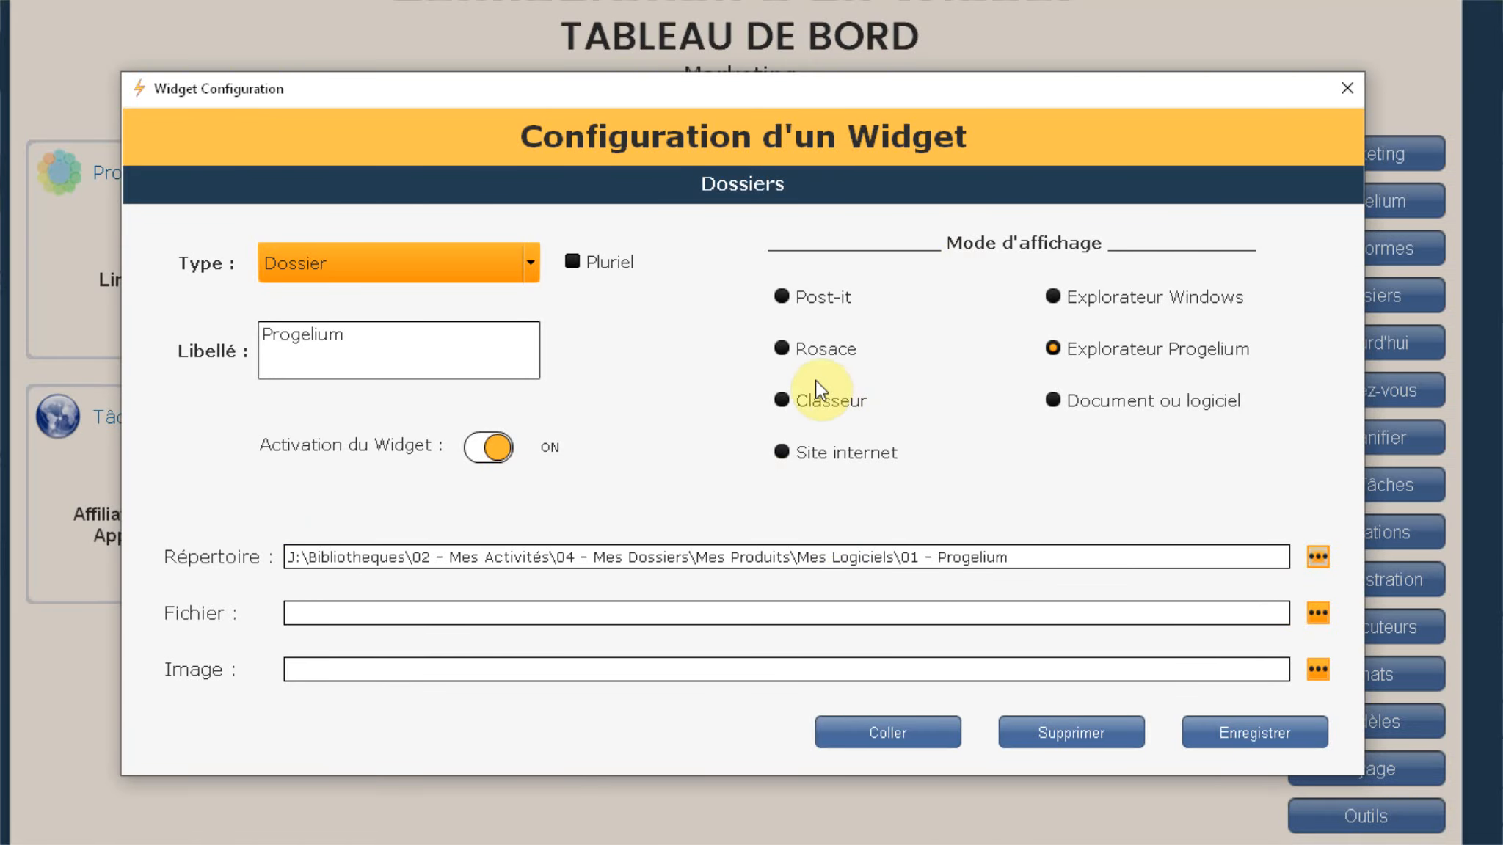
# Step: Change the Progelium widget's display mode from Explorateur Progelium to Document ou logiciel
pyautogui.click(782, 350)
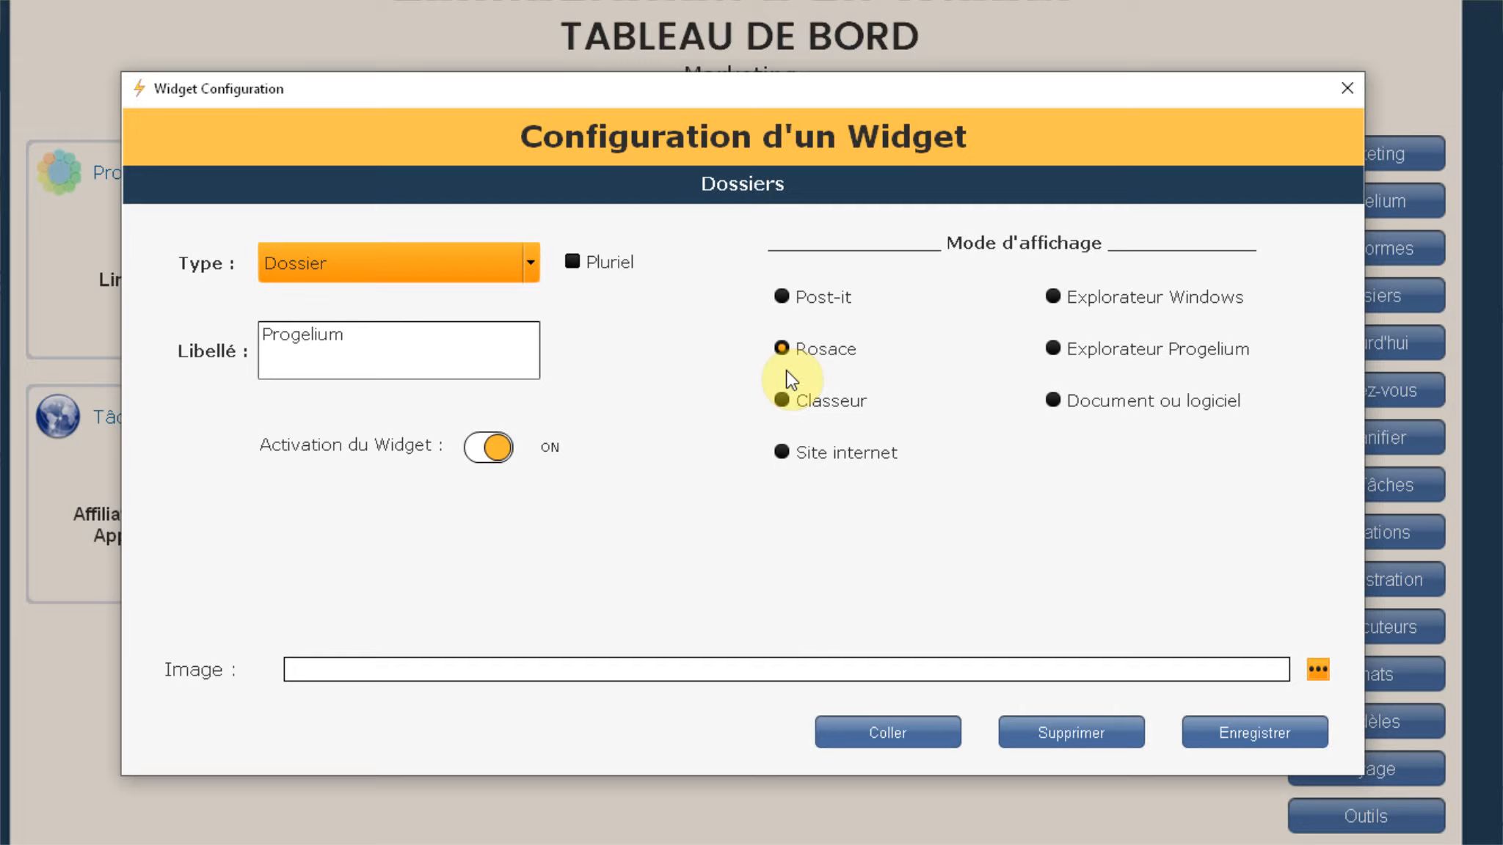
pyautogui.click(1054, 350)
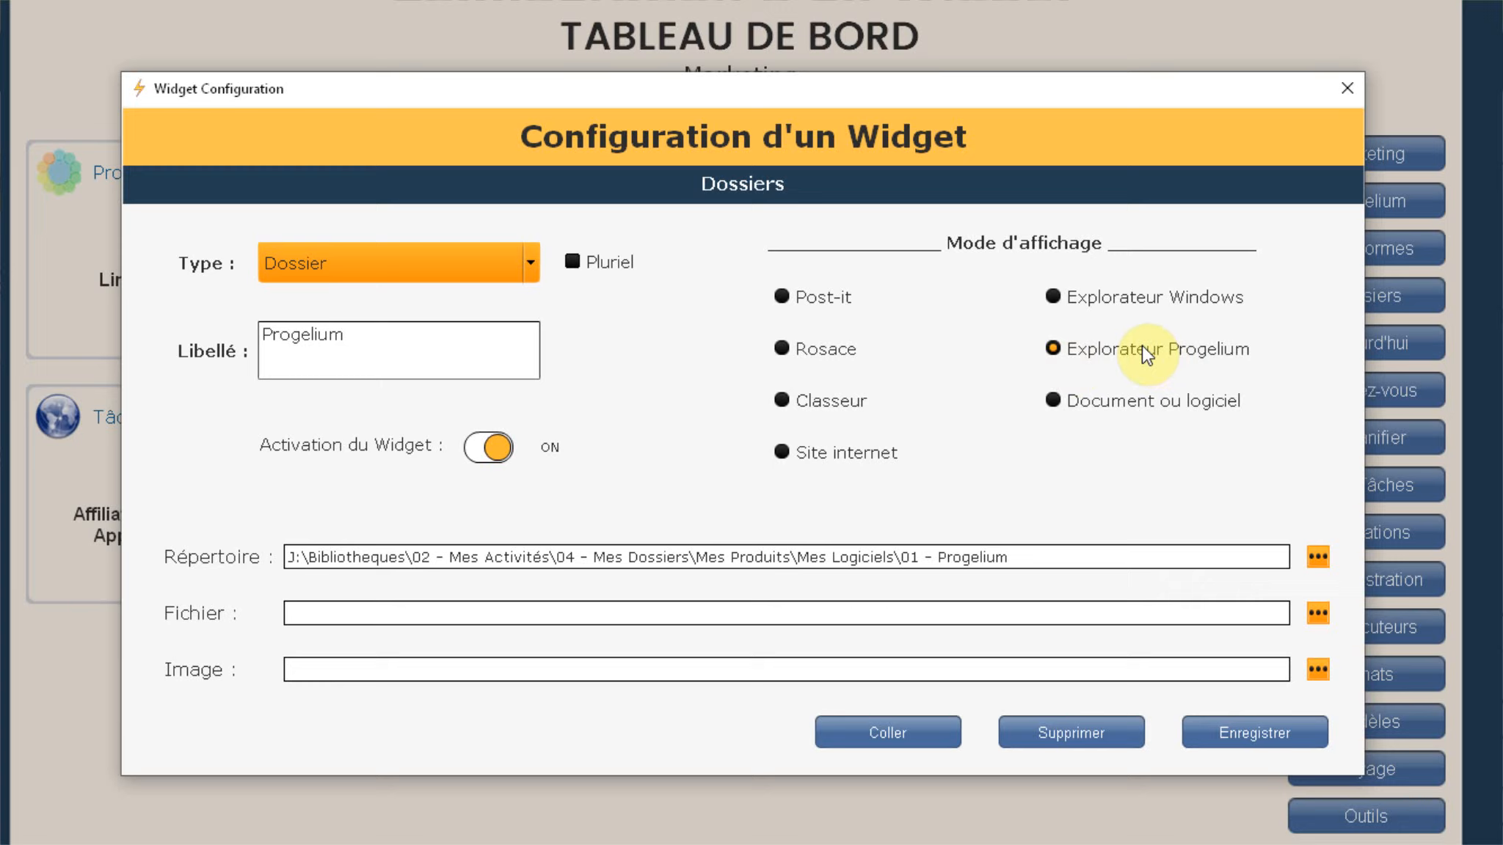
pyautogui.click(1054, 402)
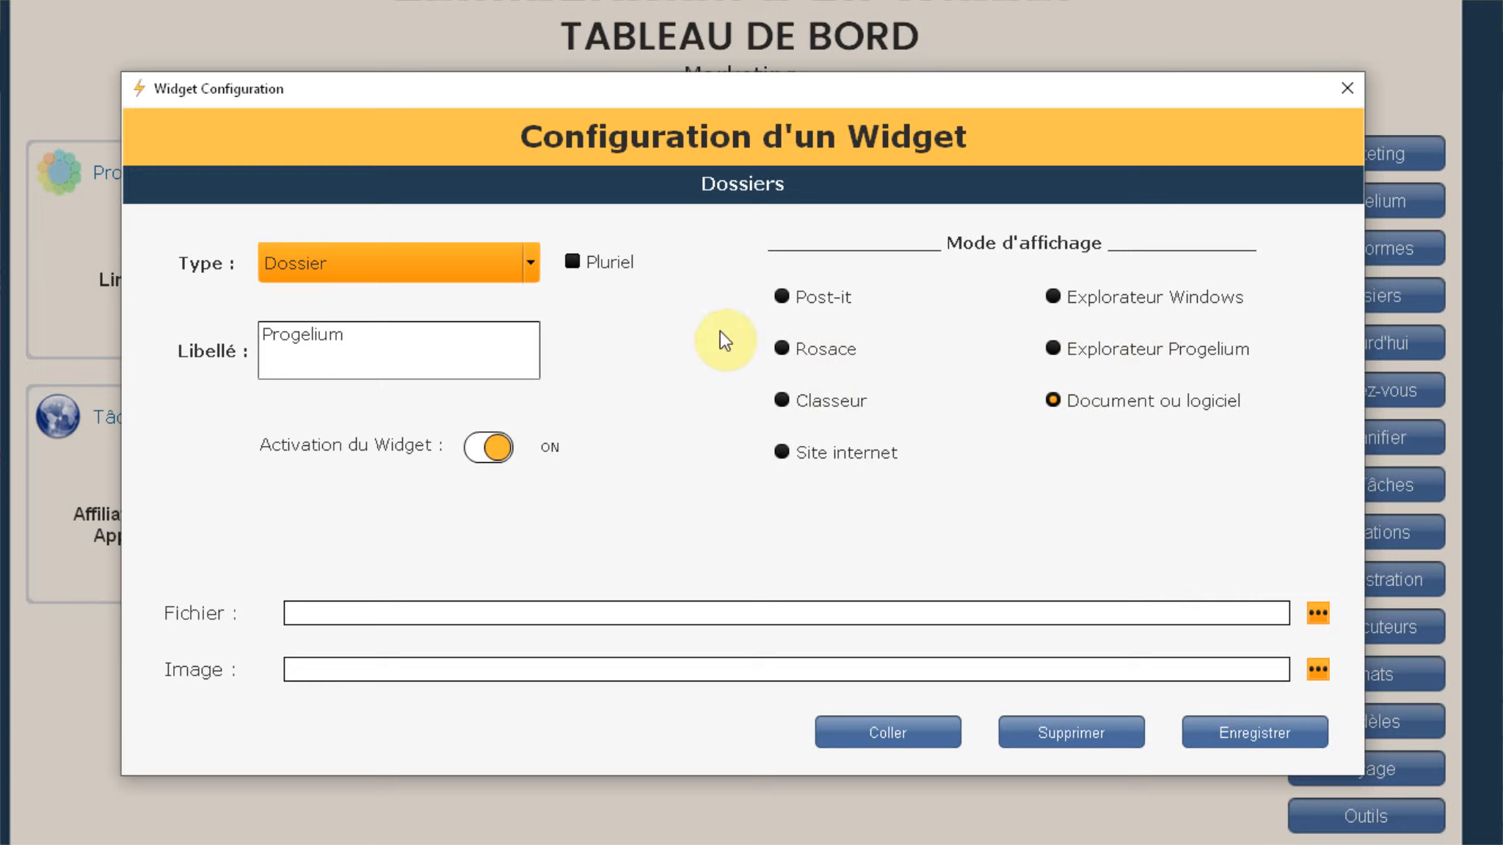
pyautogui.click(337, 613)
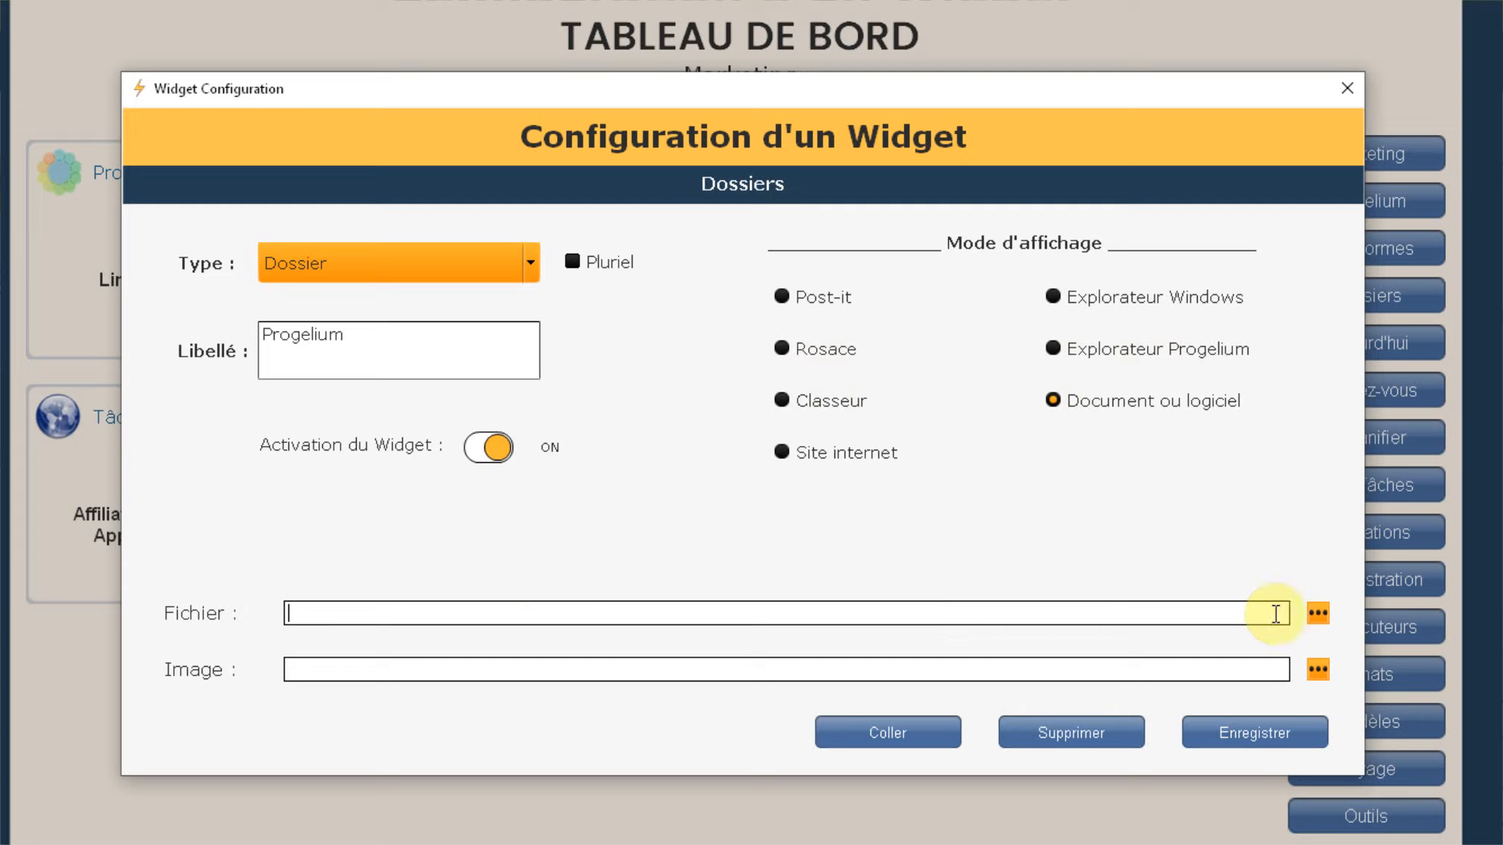
# Step: Cancel the Fichier chooser and switch the widget's display mode to Site internet
pyautogui.click(1318, 613)
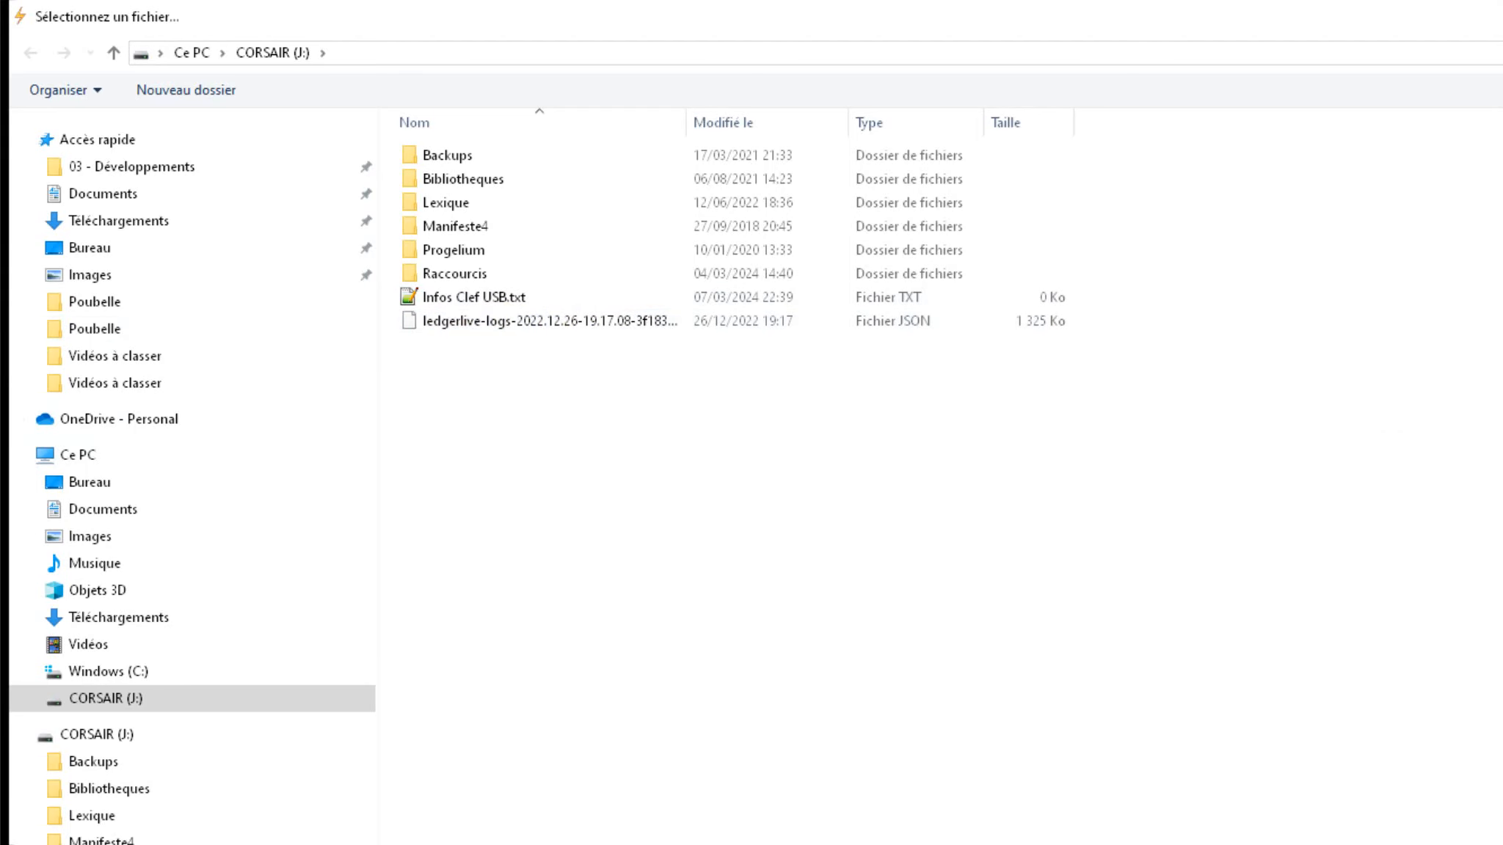
pyautogui.press('Escape')
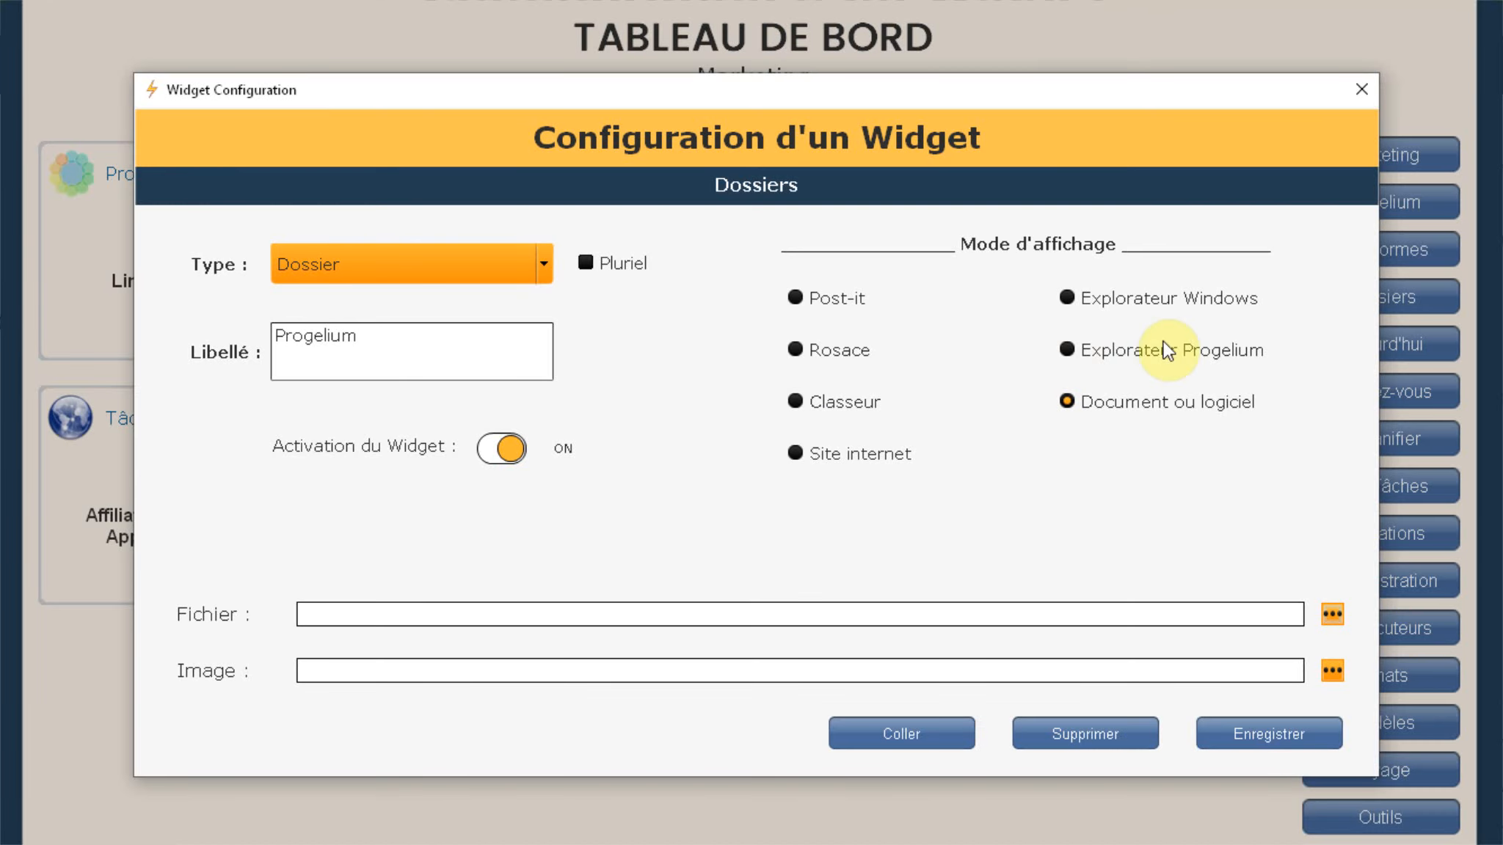
pyautogui.click(795, 454)
pyautogui.click(327, 615)
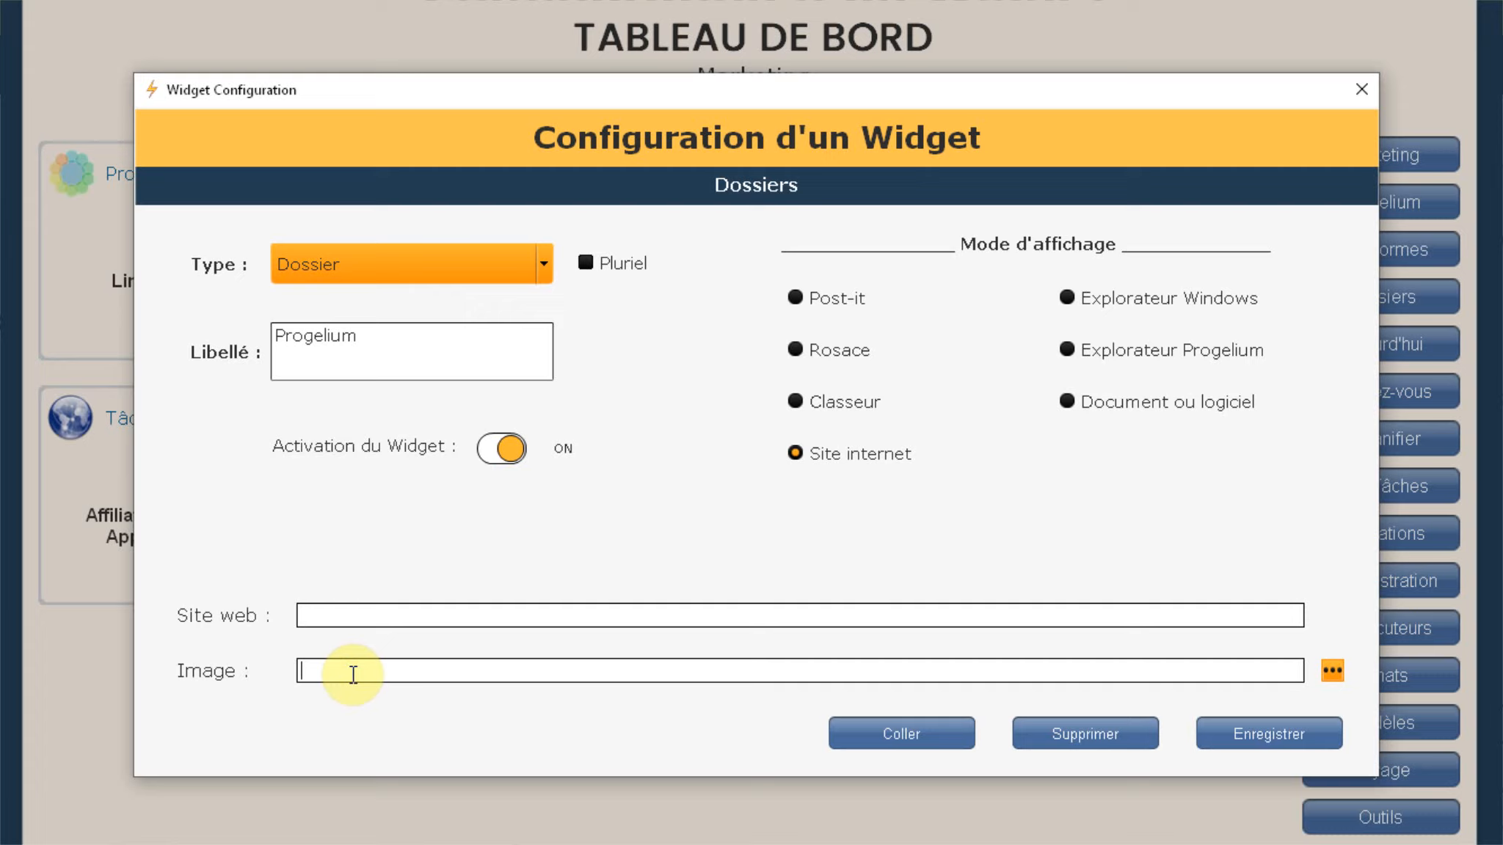
# Step: Set the Progelium widget's display mode to Classeur
pyautogui.click(396, 334)
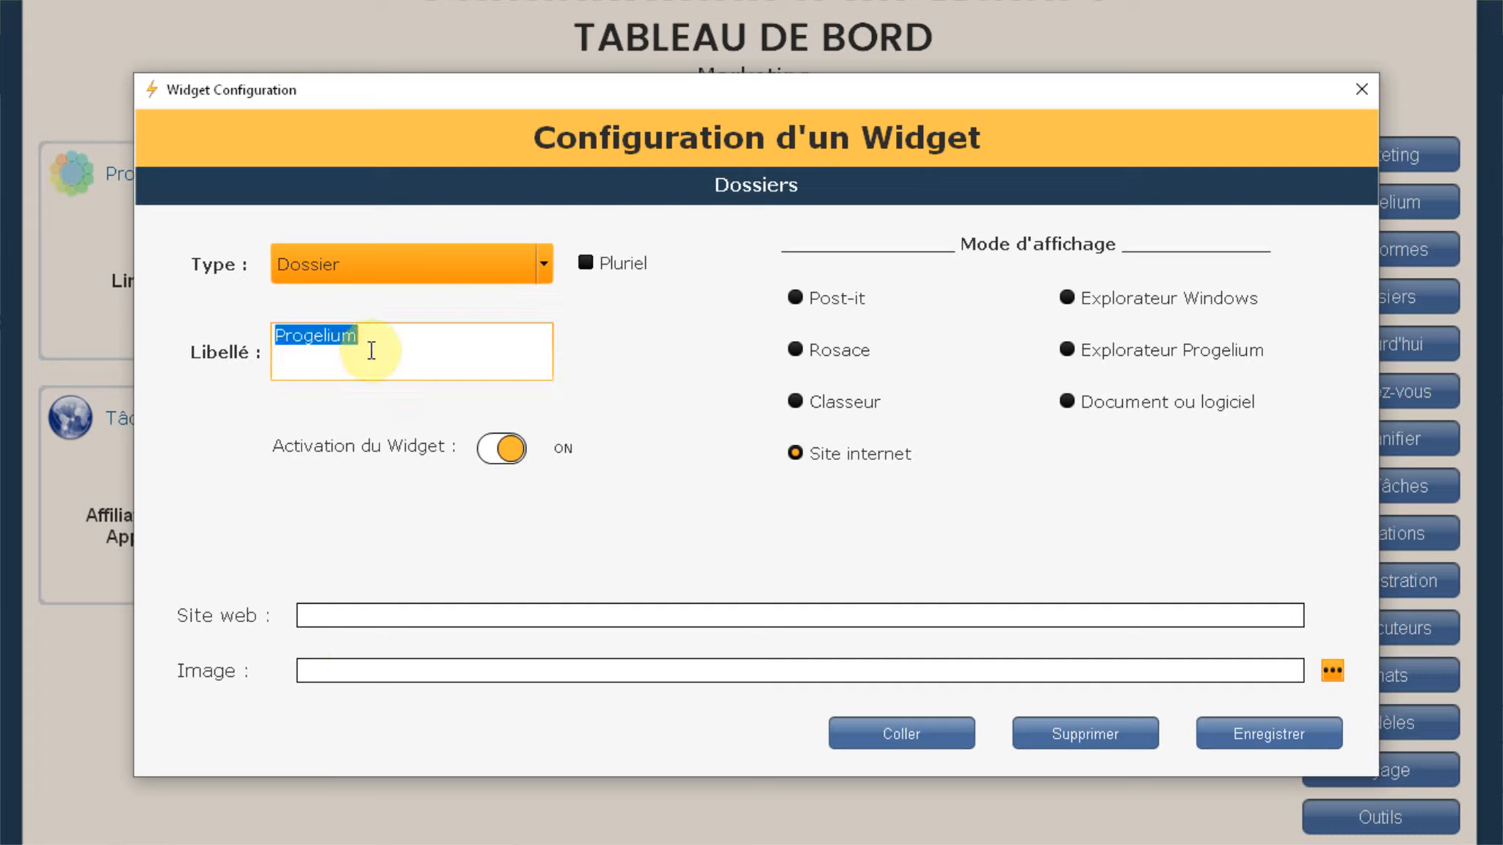
pyautogui.click(327, 671)
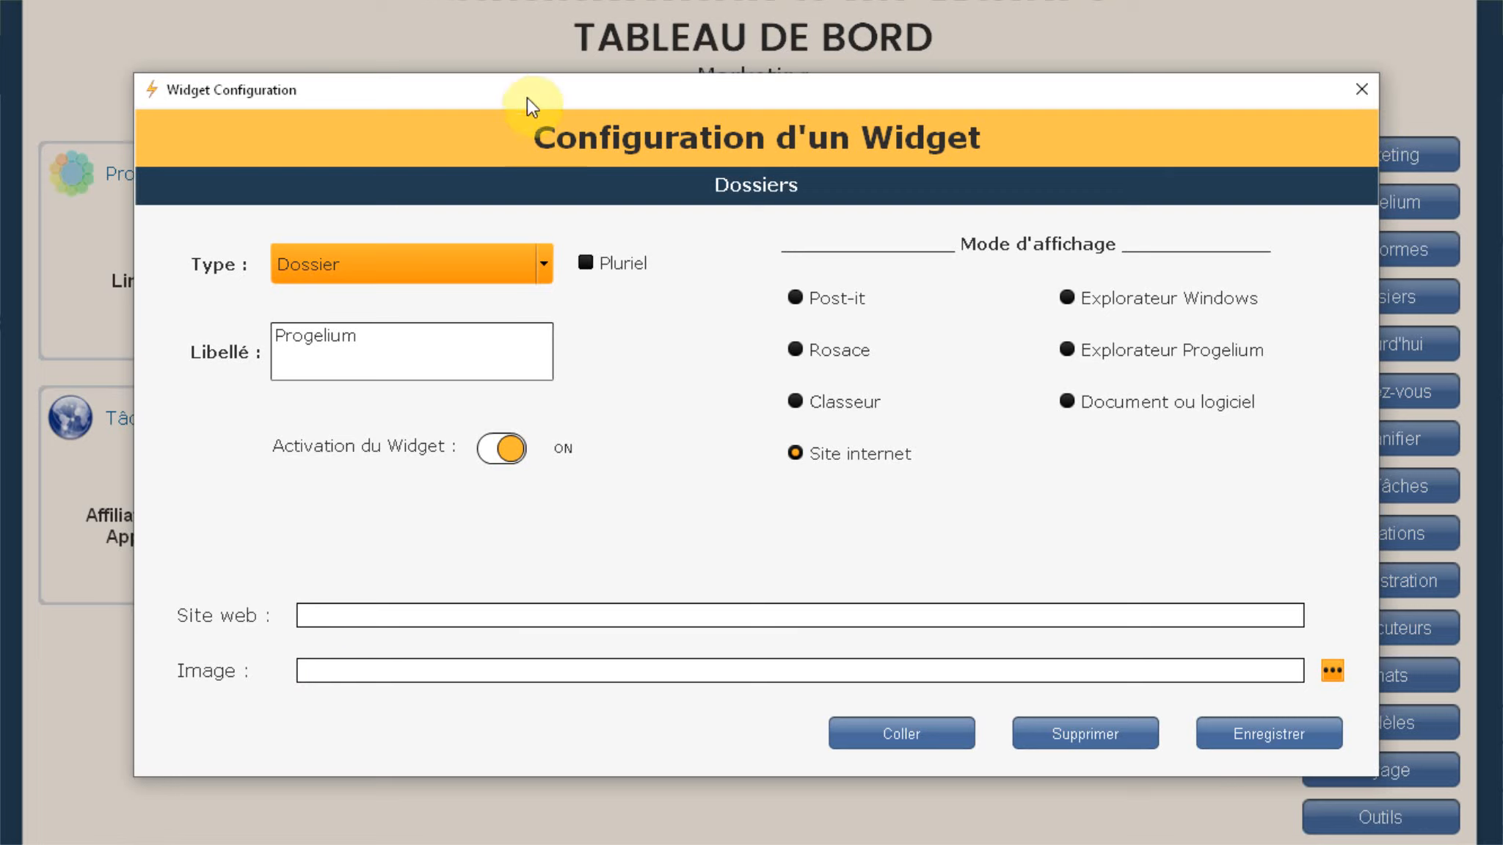
pyautogui.moveTo(527, 97); pyautogui.dragTo(996, 176)
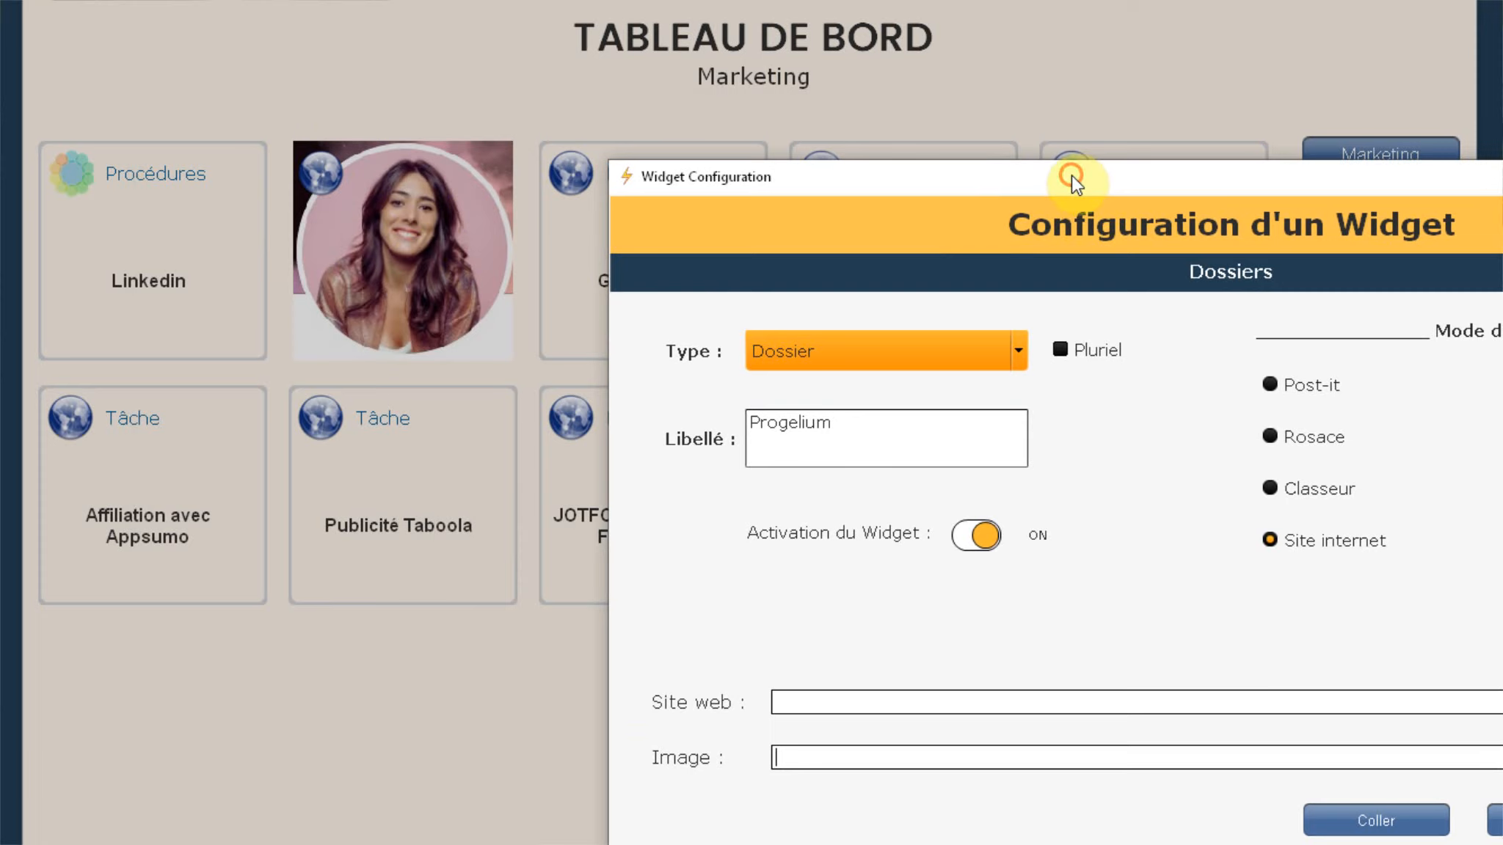
pyautogui.moveTo(1071, 175); pyautogui.dragTo(541, 40)
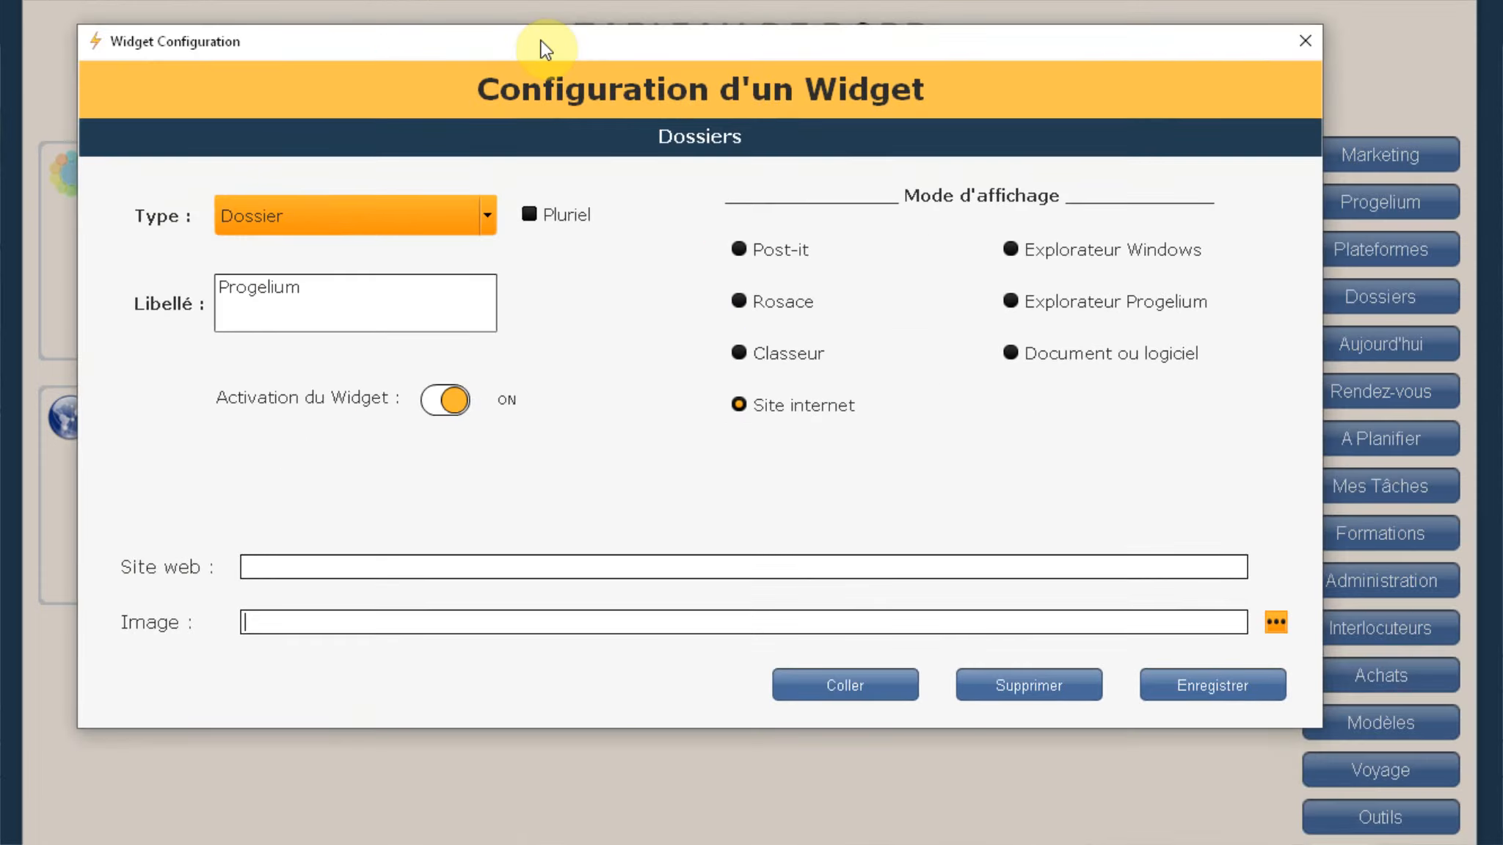
pyautogui.click(739, 353)
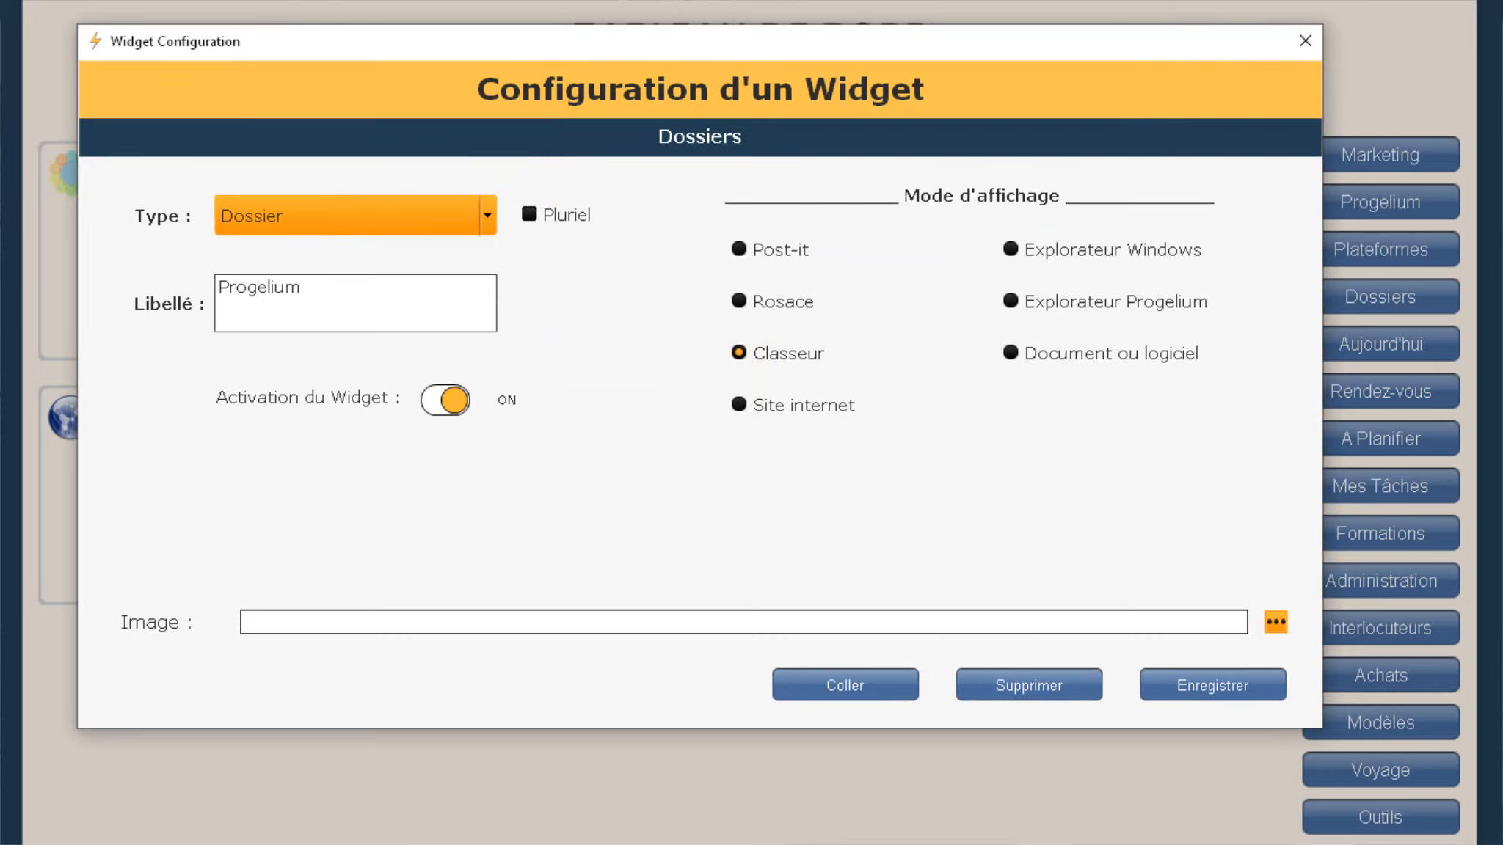
# Step: Close Widget Configuration, Liste des Widgets and Liste des Tableaux de Bord without saving
pyautogui.click(1303, 43)
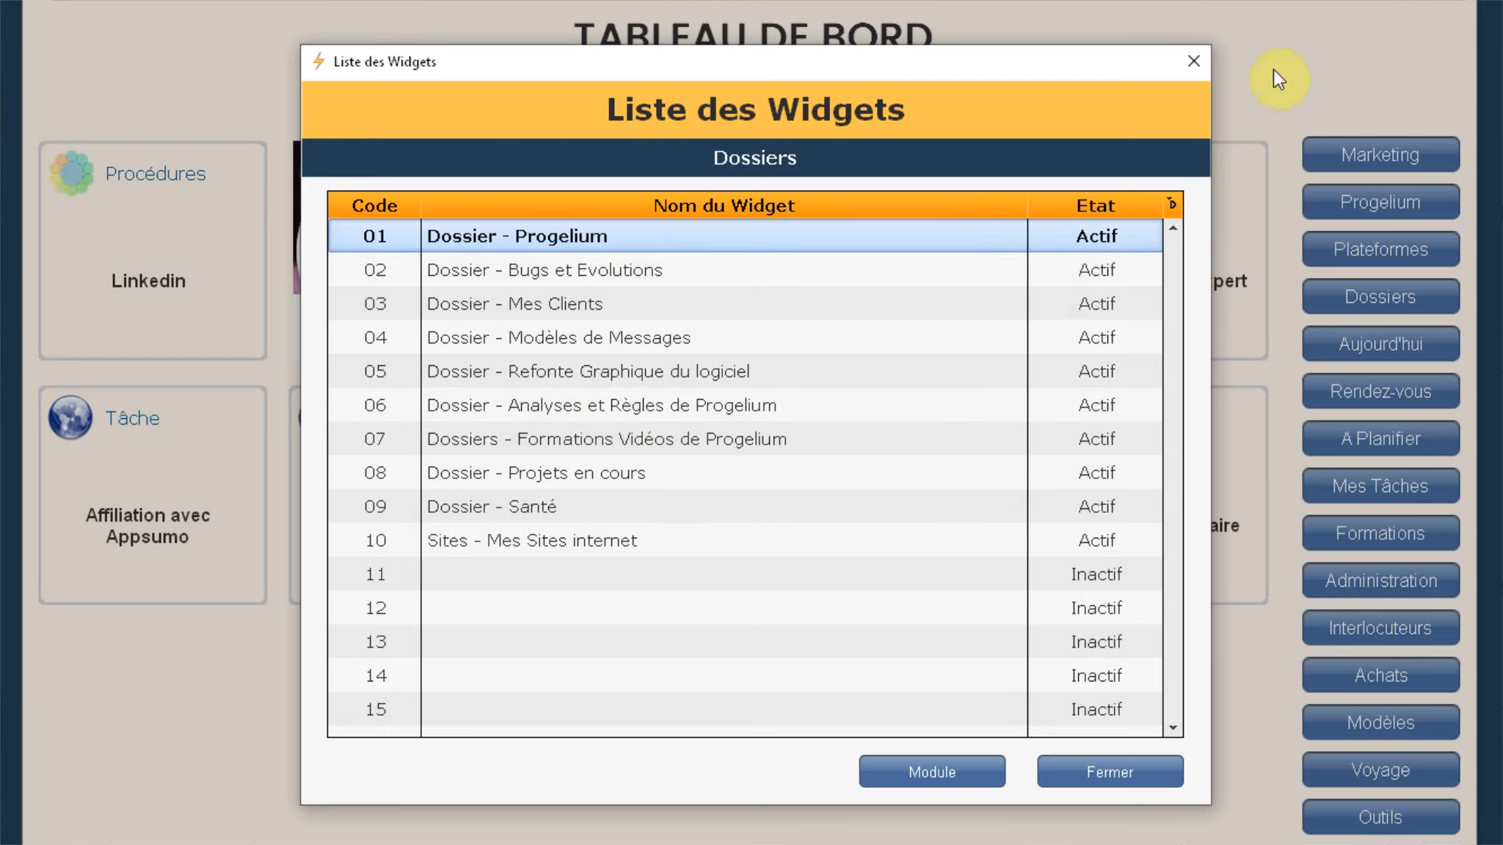
pyautogui.click(1201, 65)
pyautogui.click(1191, 37)
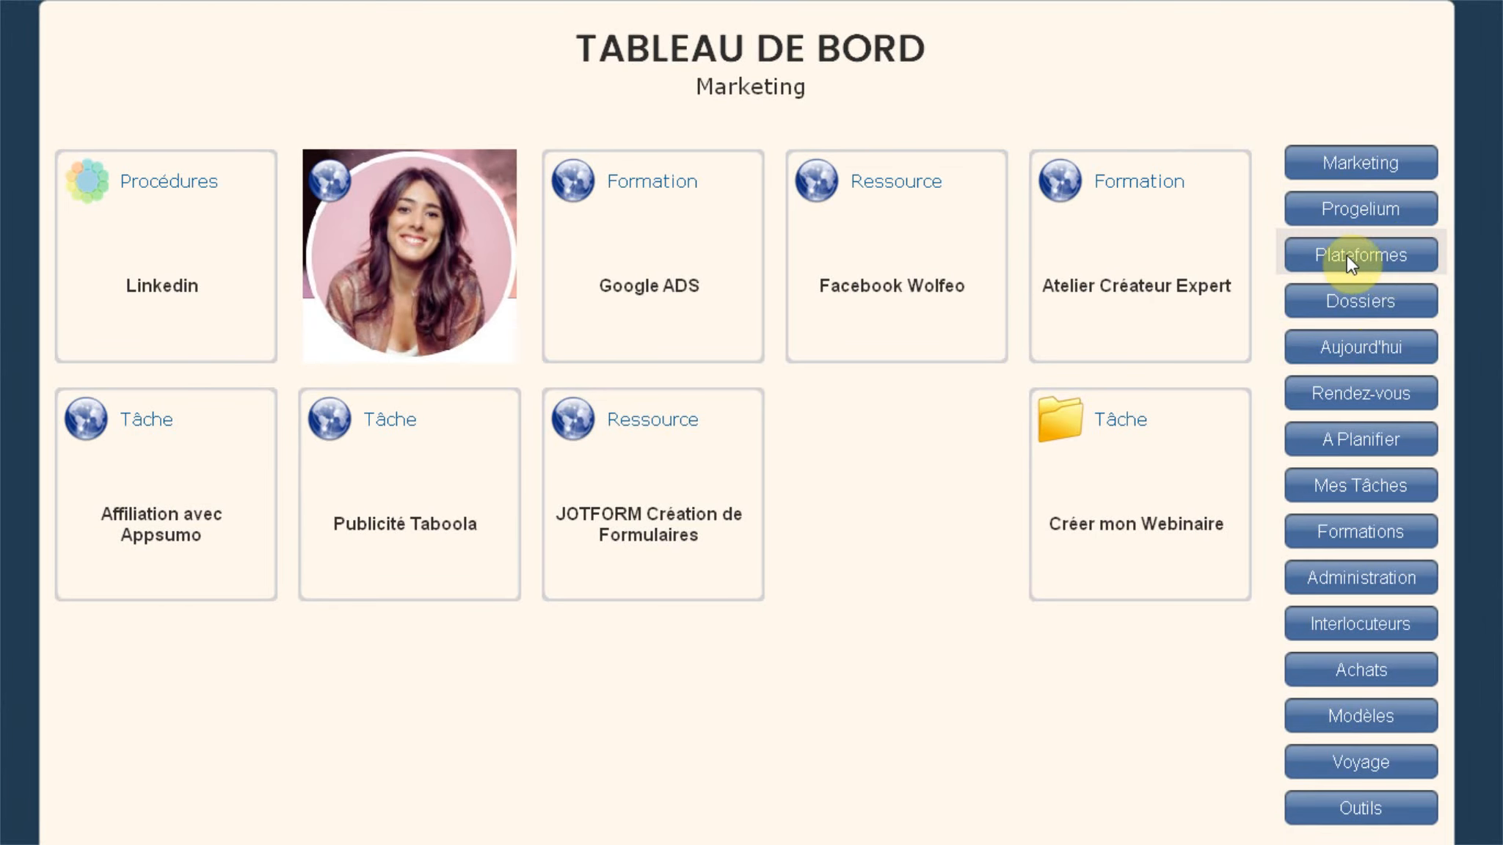
# Step: Go from the Plateformes to the Dossiers dashboard and open the 01 - Progelium folder
pyautogui.click(1369, 256)
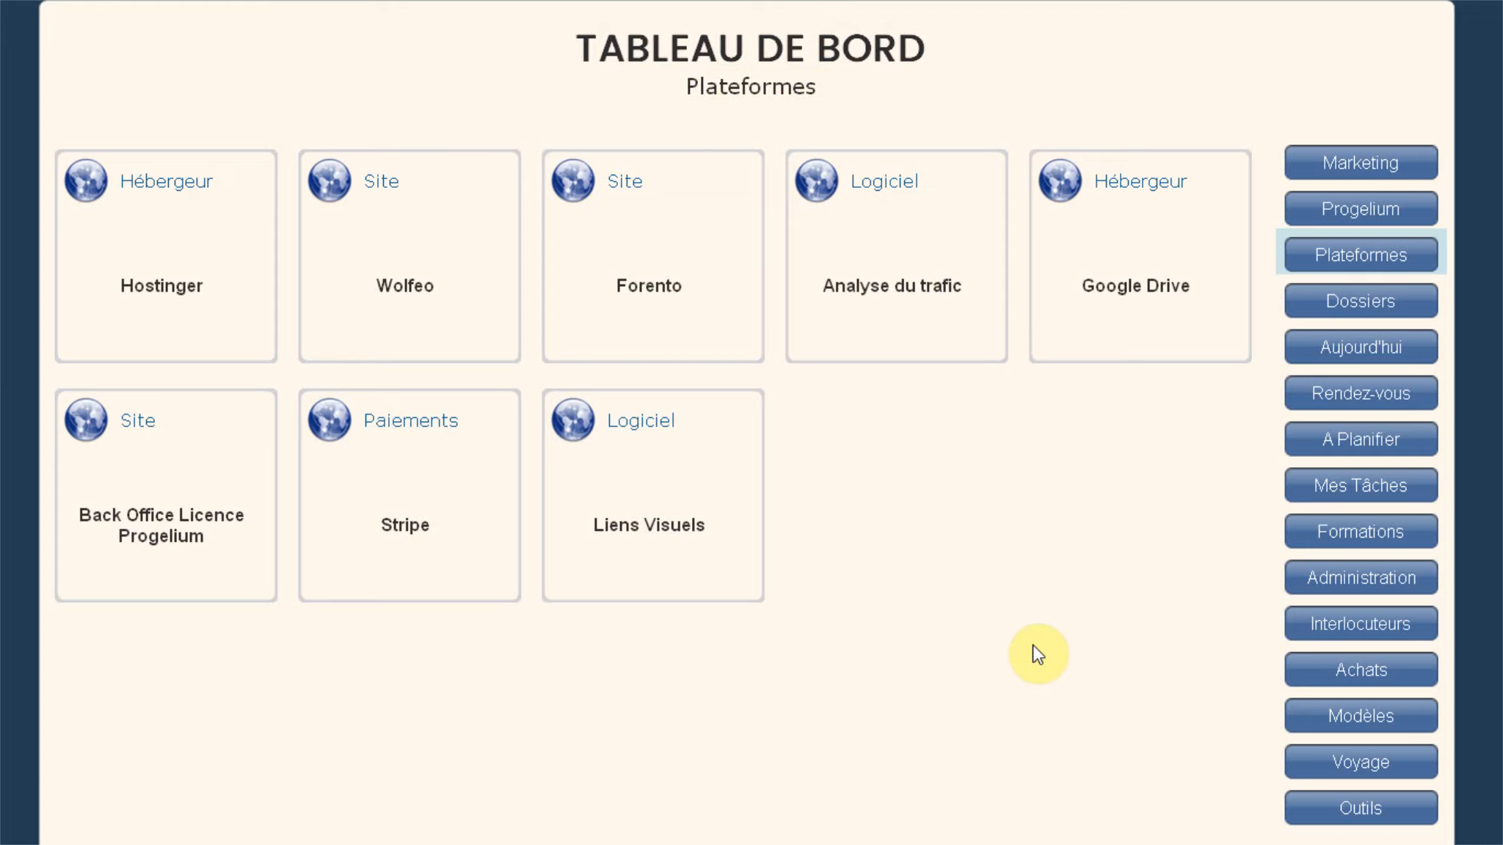
pyautogui.click(1381, 297)
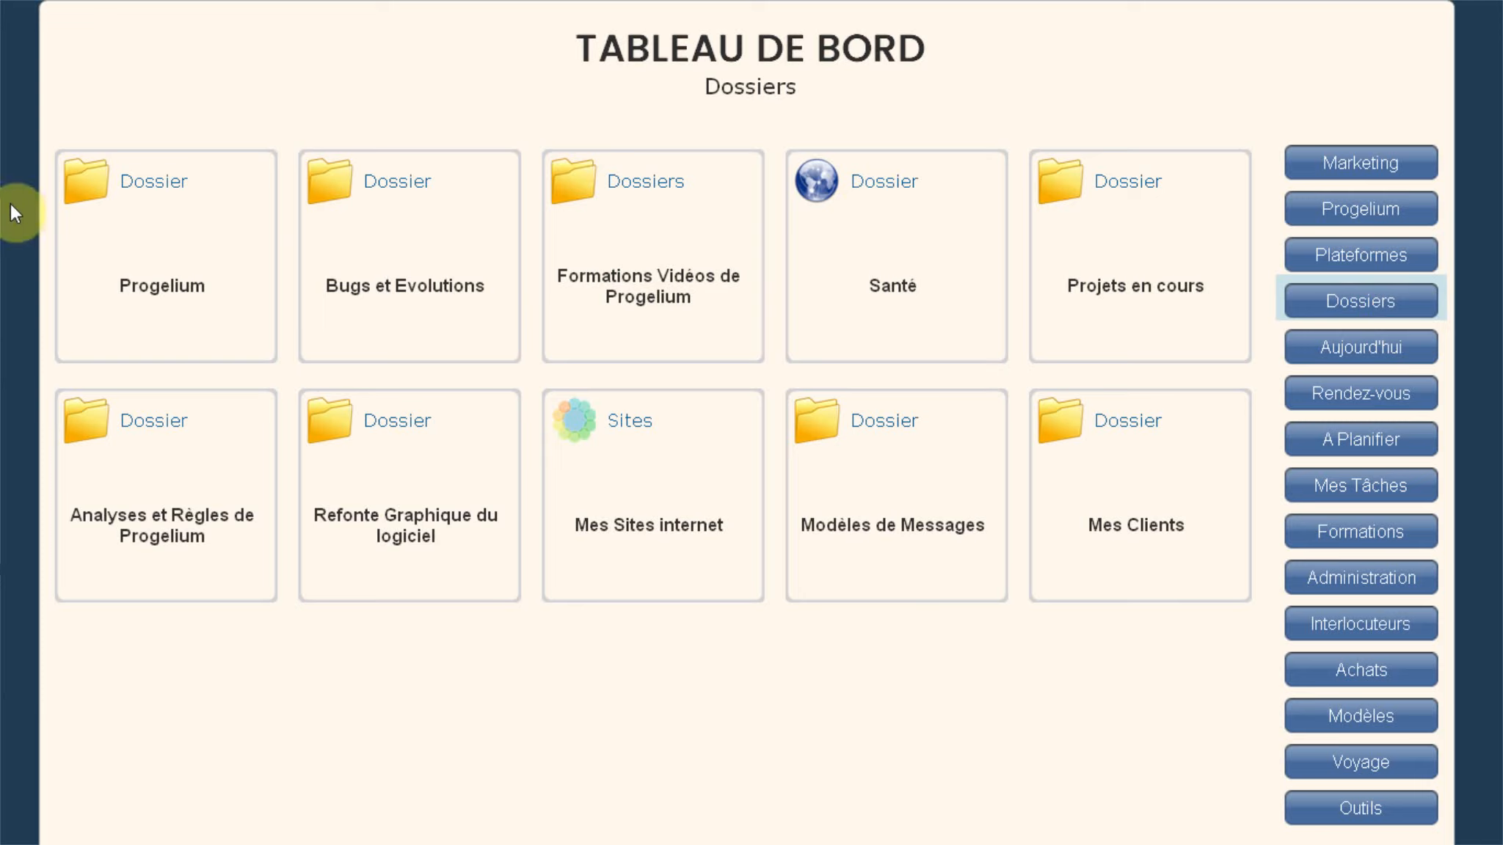
pyautogui.click(94, 193)
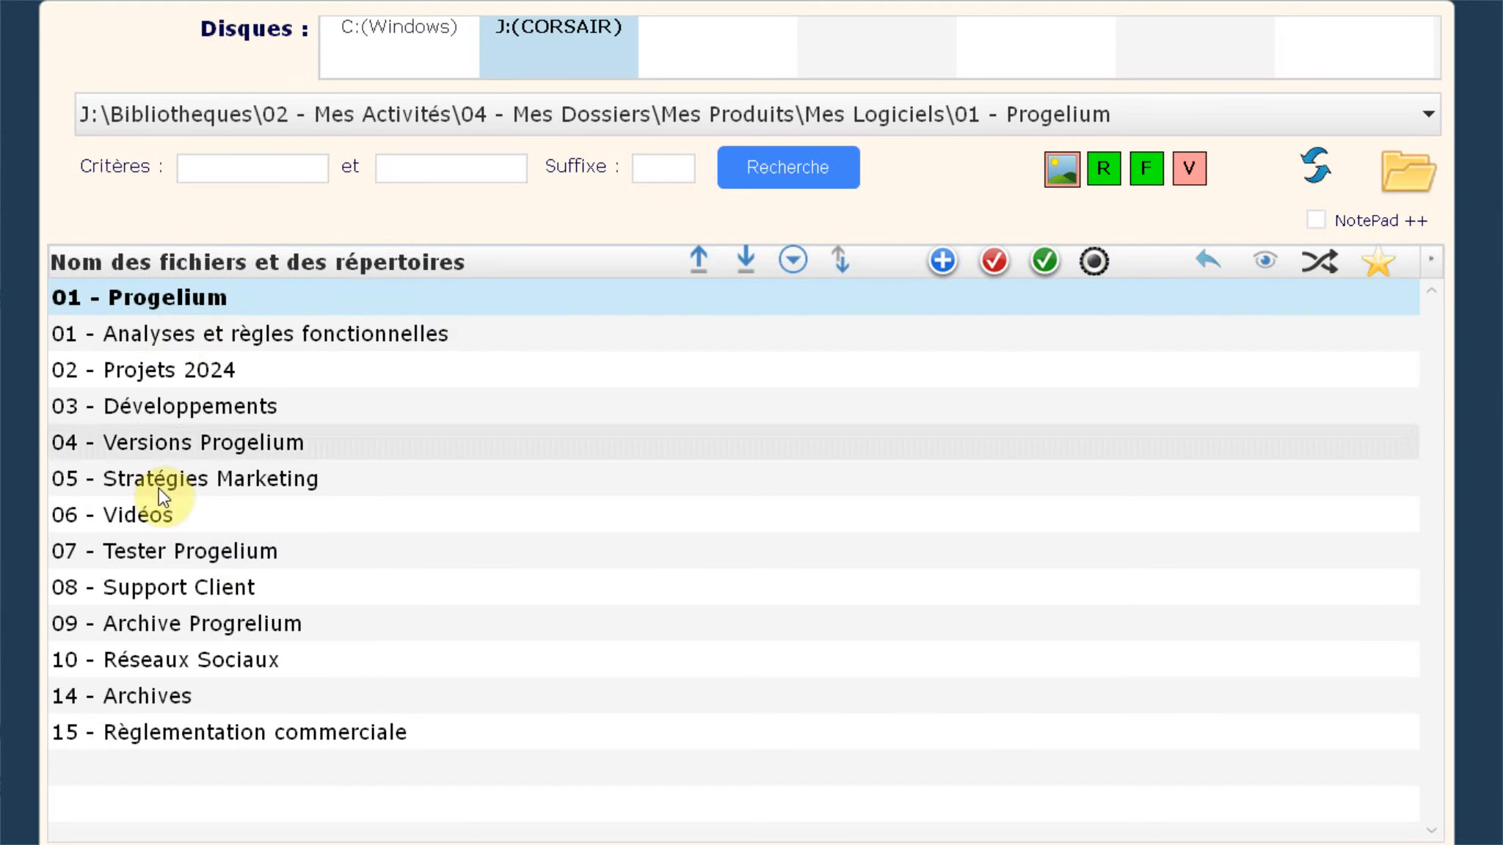
# Step: Select each 01 - Progelium subfolder in turn, from 01 - Analyses et règles fonctionnelles to 06 - Vidéos
pyautogui.click(195, 345)
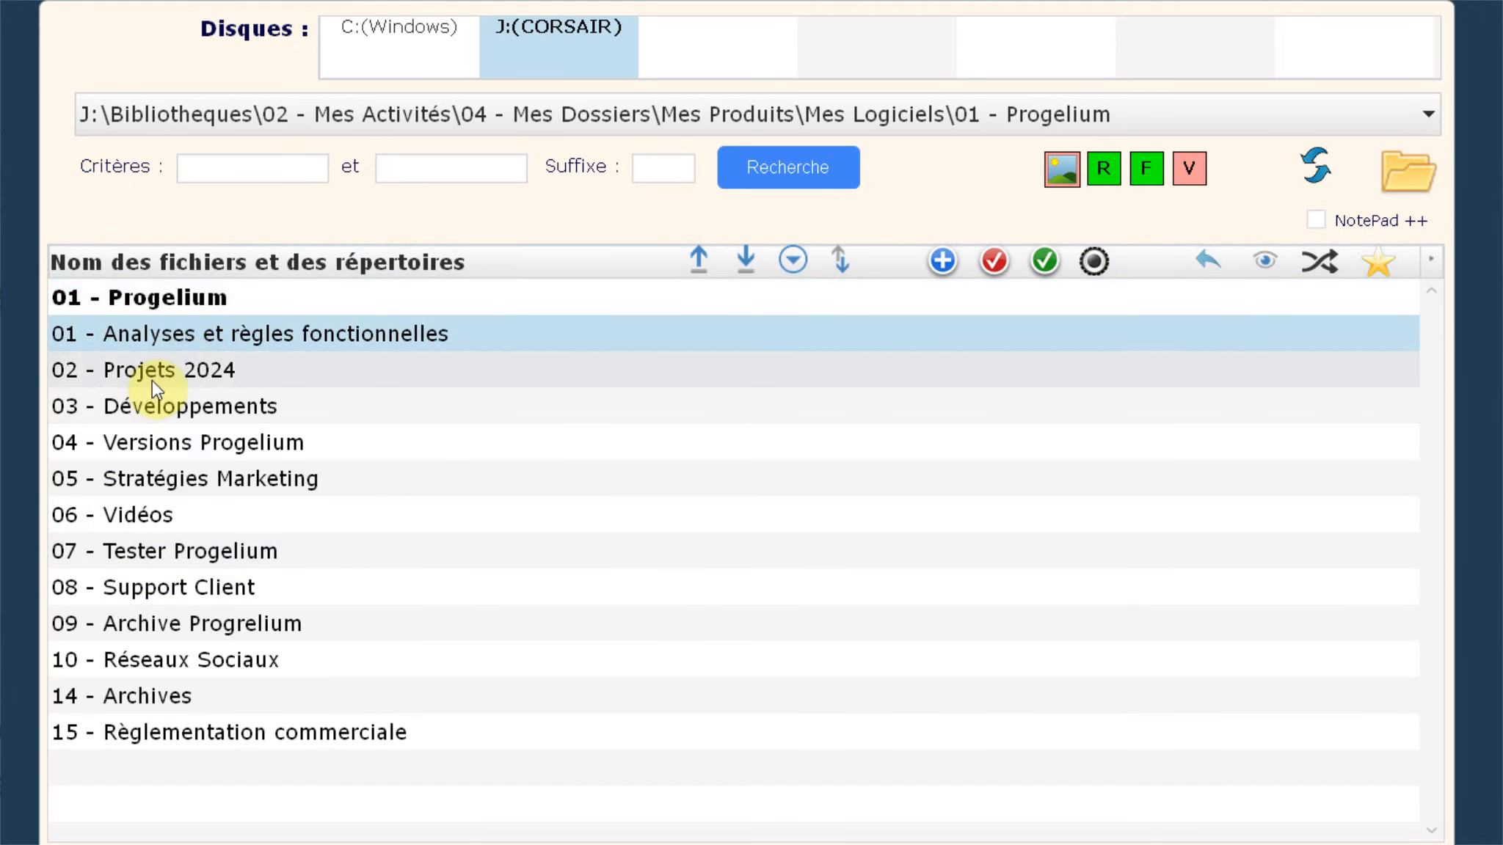
pyautogui.click(189, 374)
pyautogui.click(182, 413)
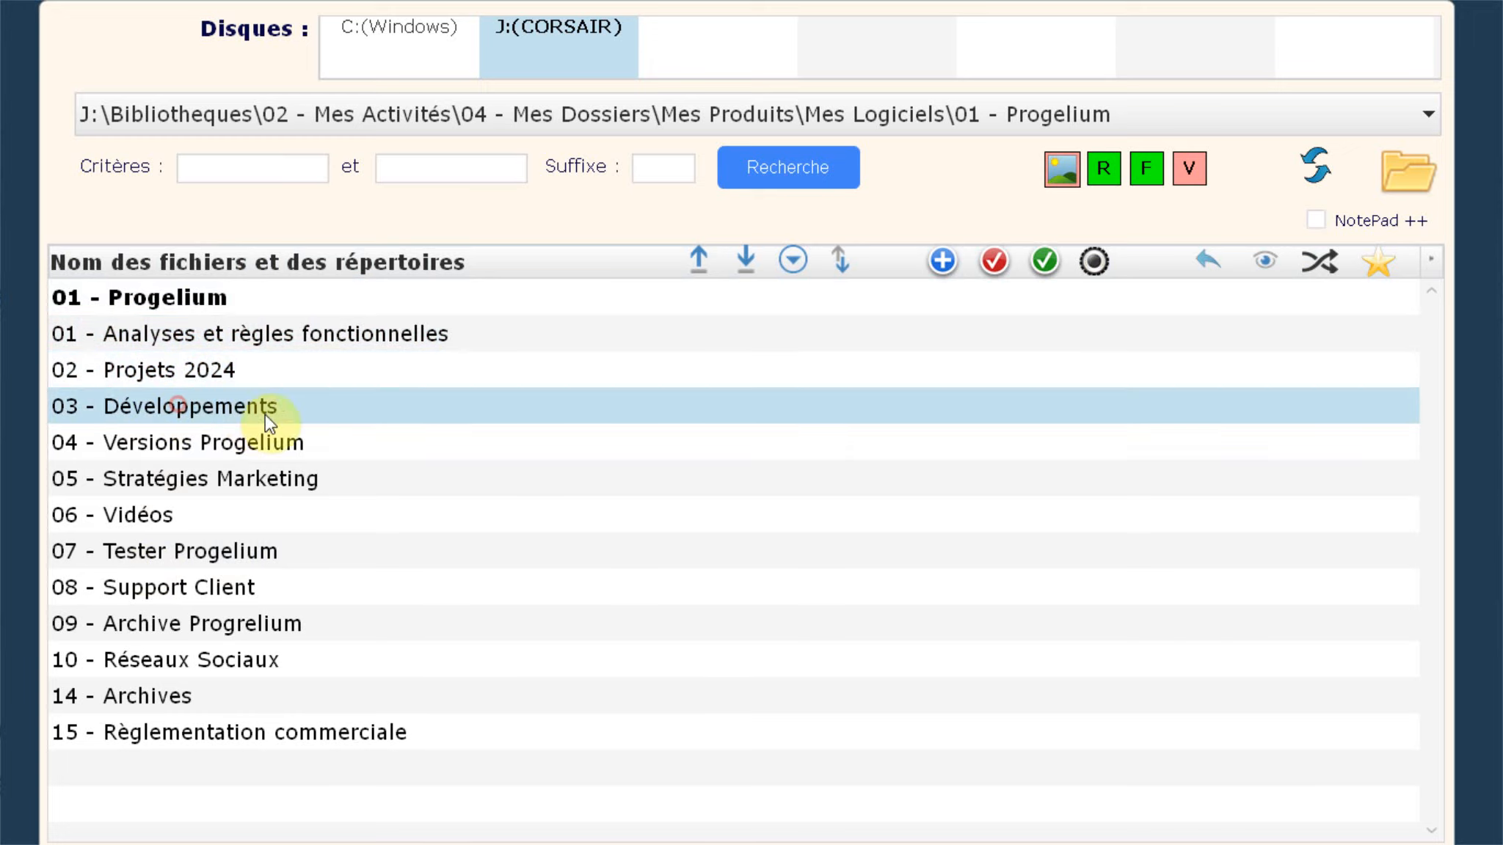
pyautogui.click(160, 454)
pyautogui.click(151, 488)
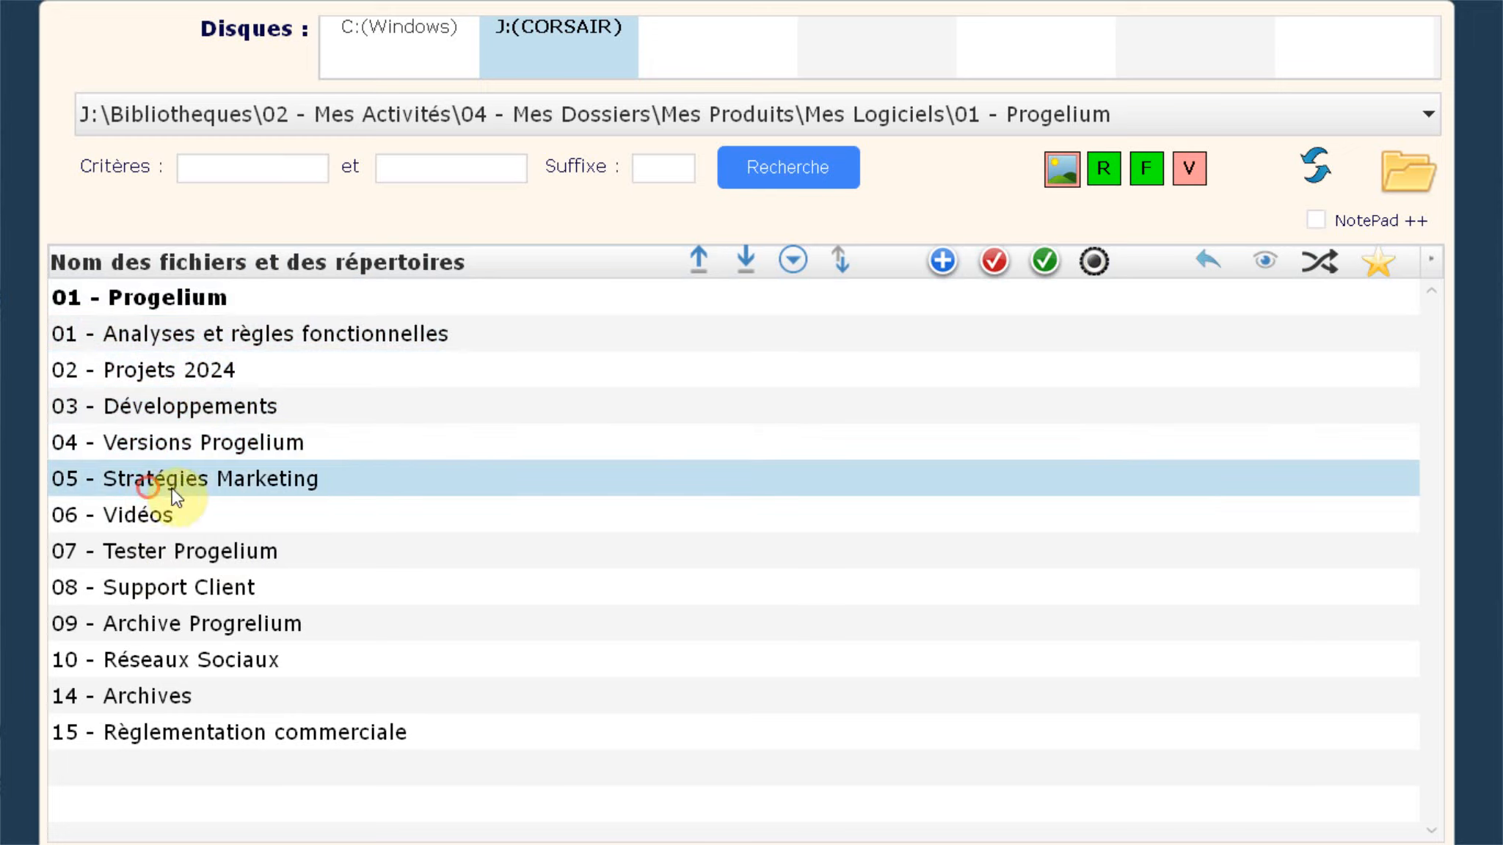
pyautogui.click(128, 523)
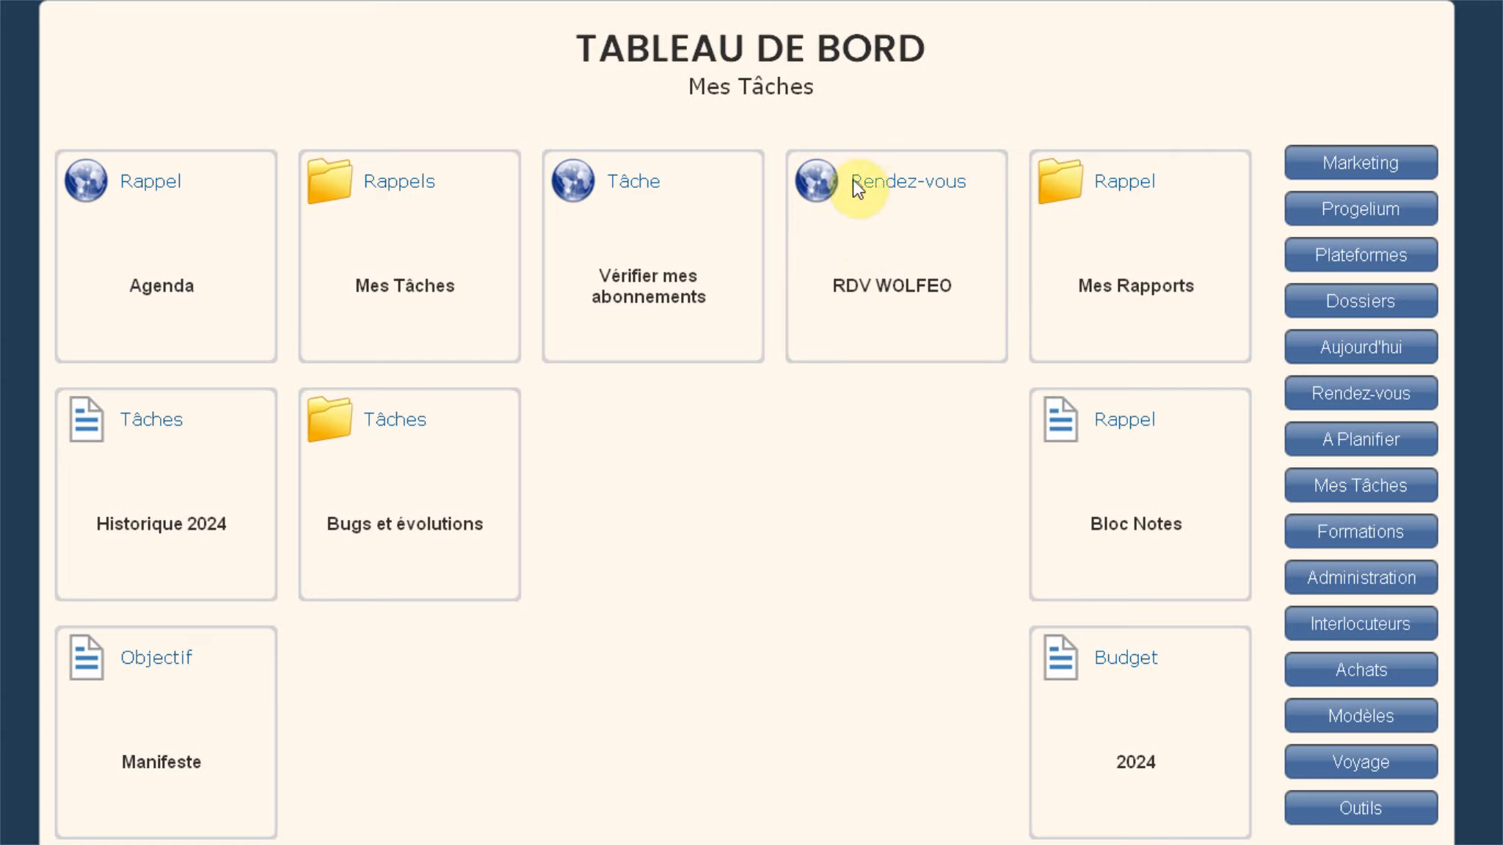
# Step: Copy the RDV WOLFEO tile and paste it as a new saved tile on the Rendez-vous dashboard
pyautogui.rightClick(822, 187)
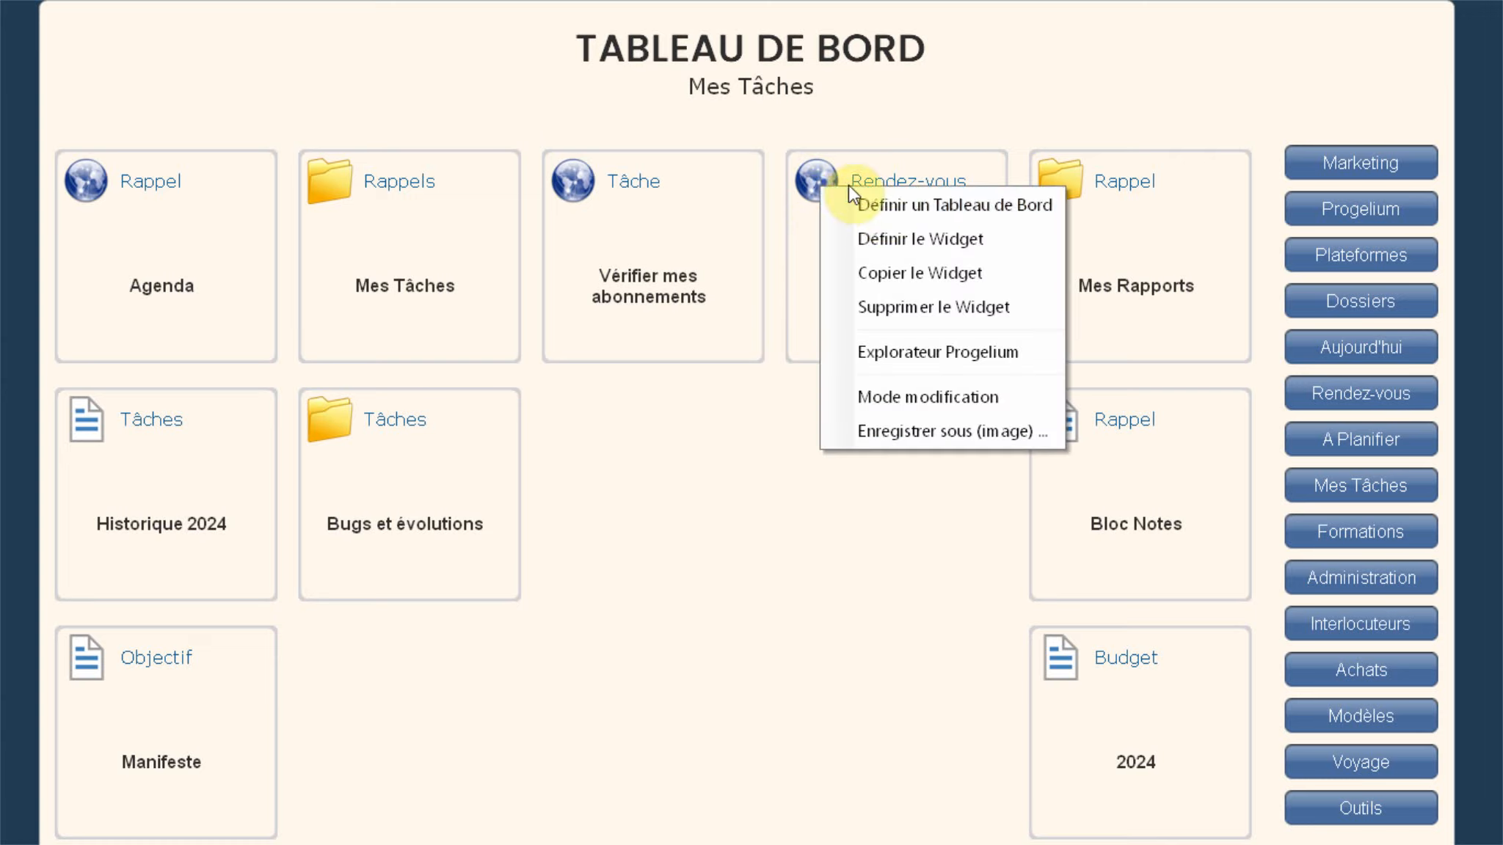
pyautogui.click(897, 273)
pyautogui.click(1378, 396)
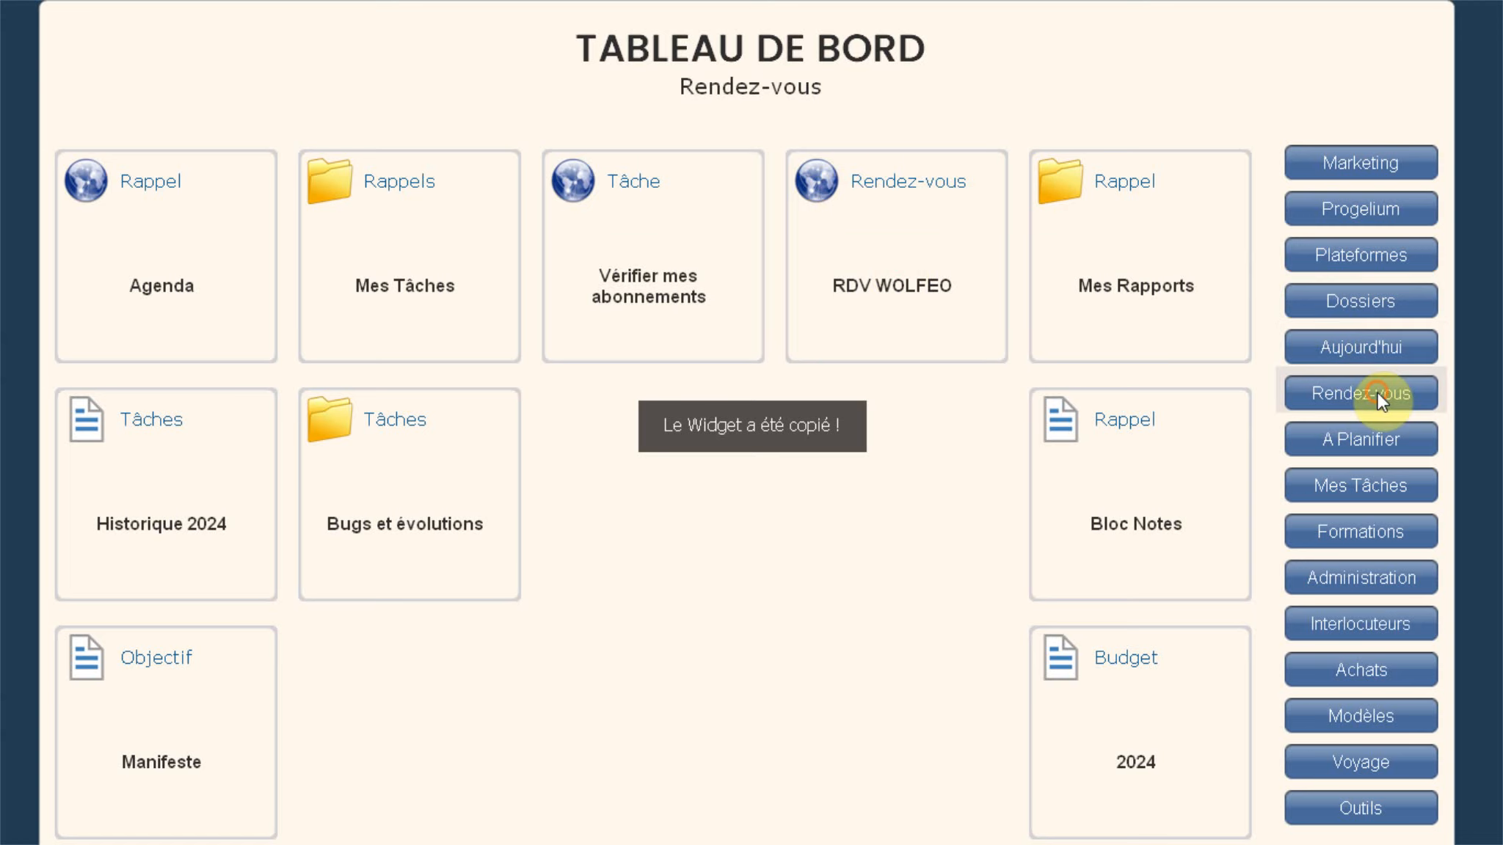
pyautogui.rightClick(403, 181)
pyautogui.click(483, 228)
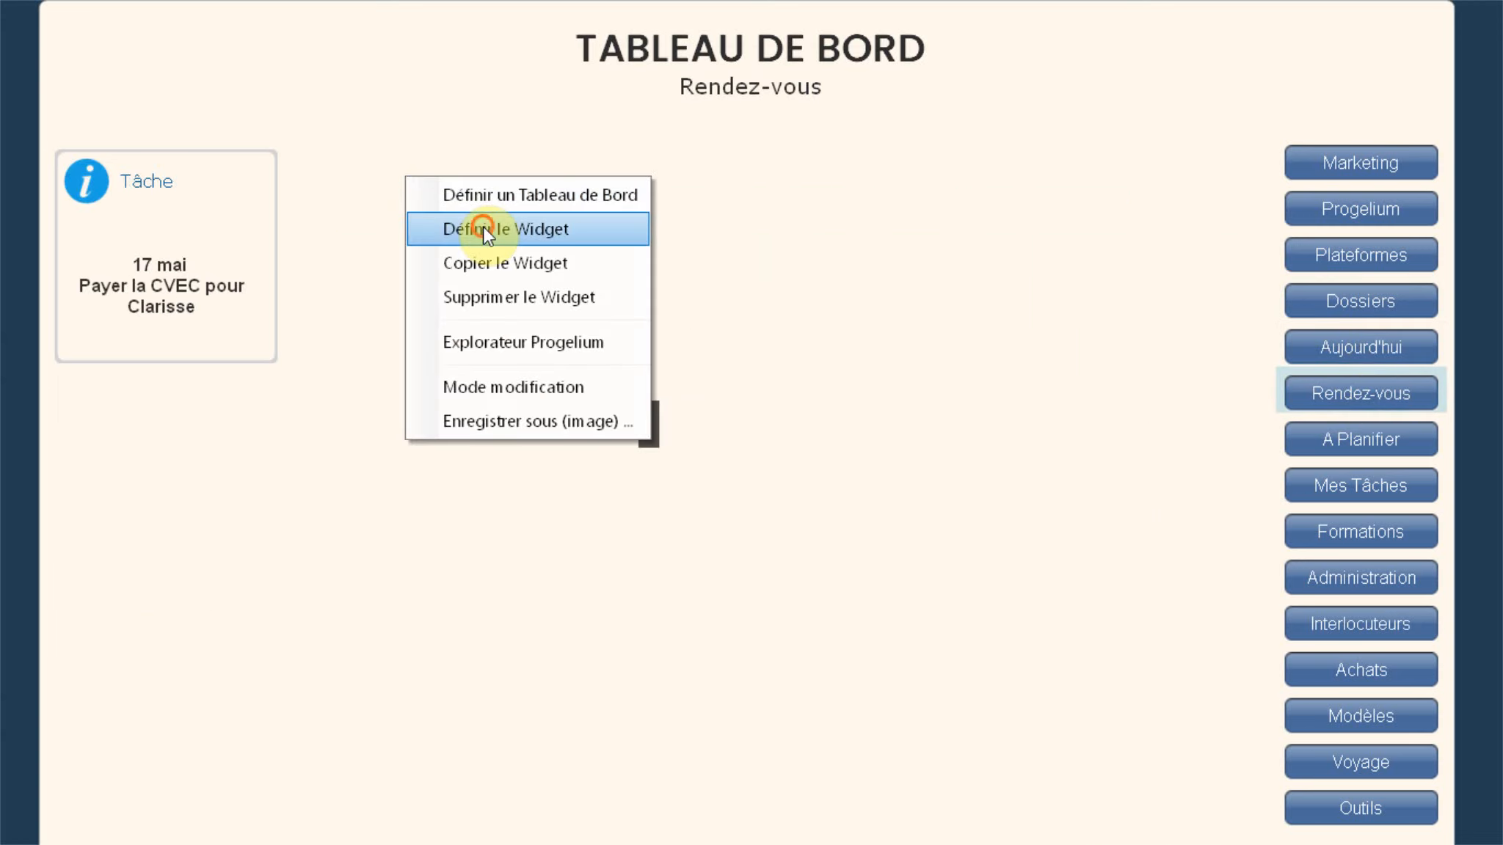
pyautogui.doubleClick(480, 266)
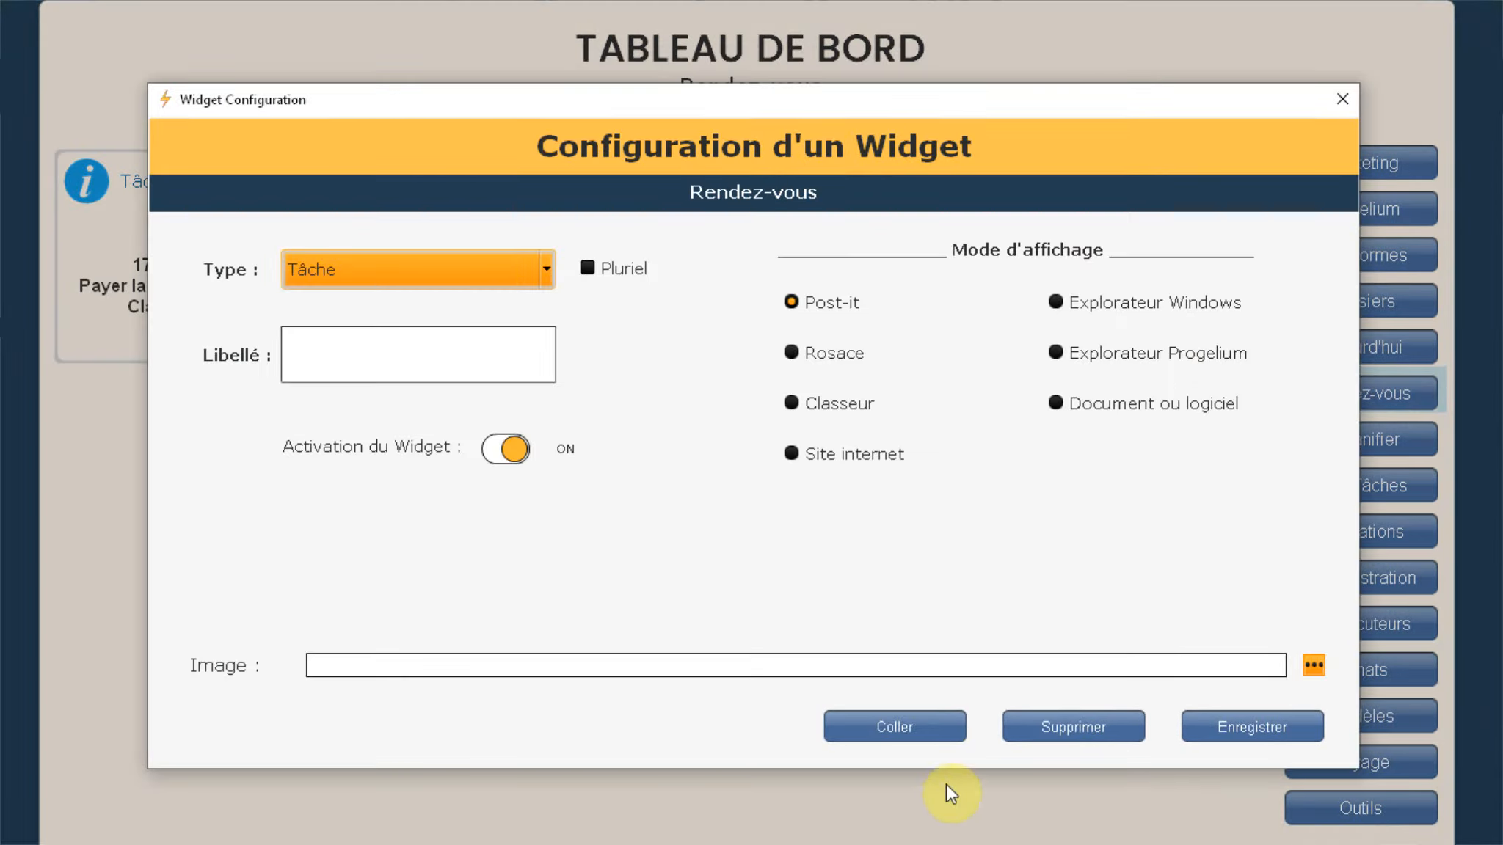
pyautogui.click(929, 720)
pyautogui.click(1284, 737)
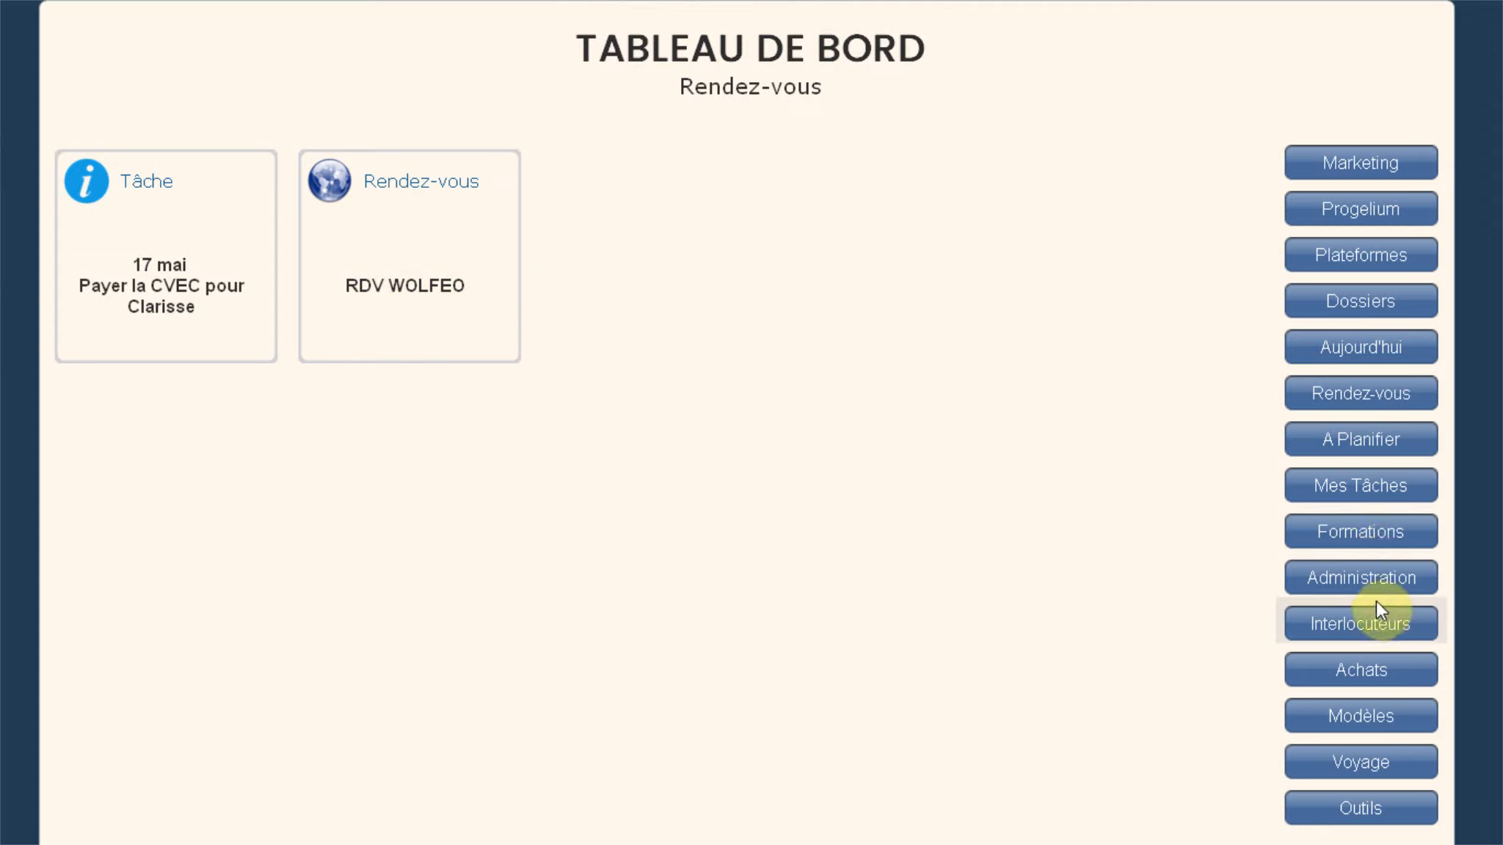
# Step: Delete the RDV WOLFEO tile from the Mes Tâches dashboard, confirming with Oui
pyautogui.click(1366, 486)
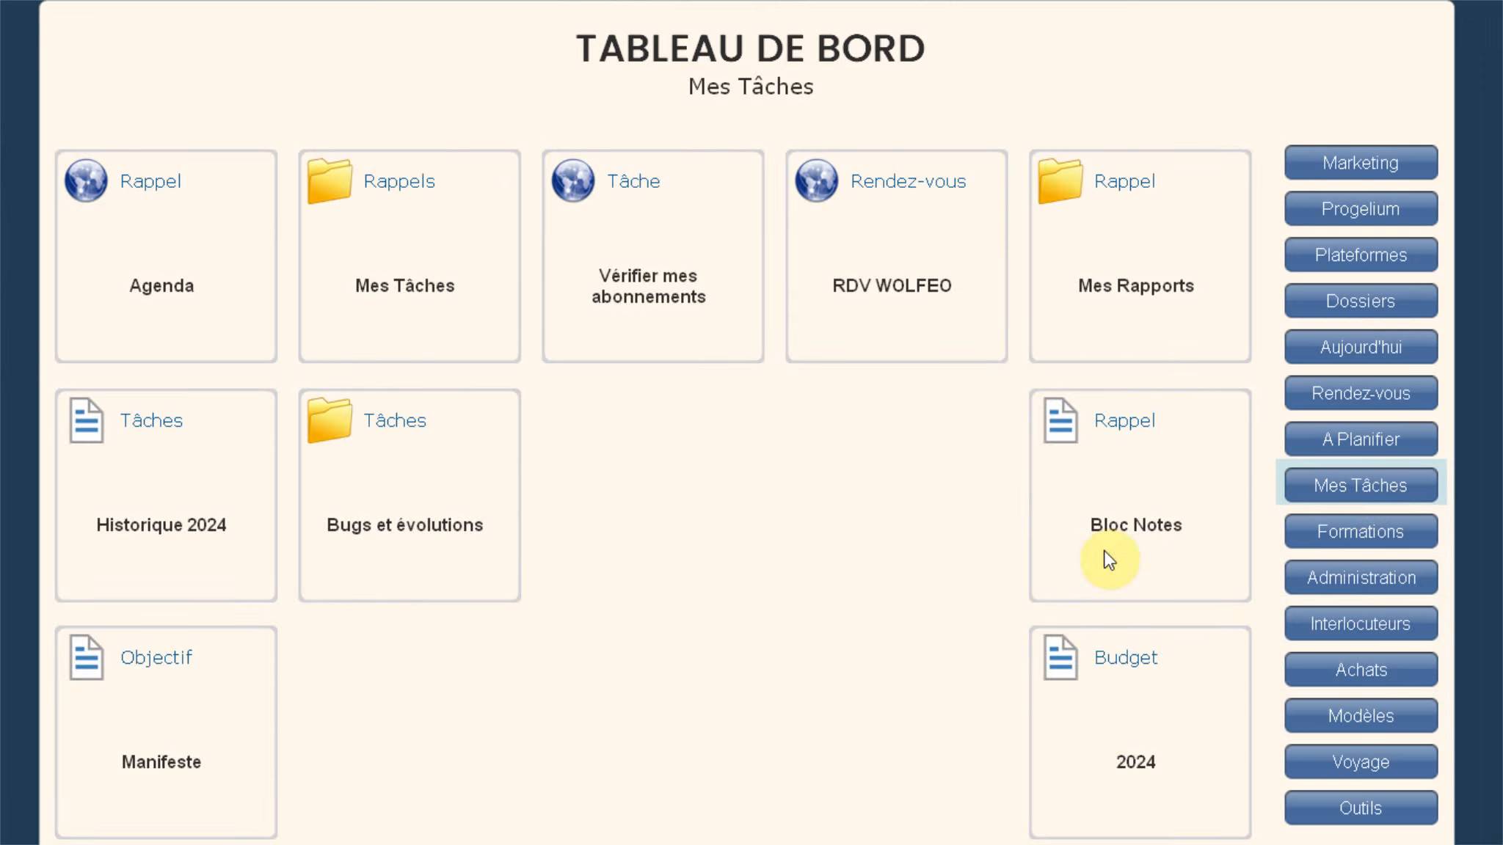
pyautogui.rightClick(814, 180)
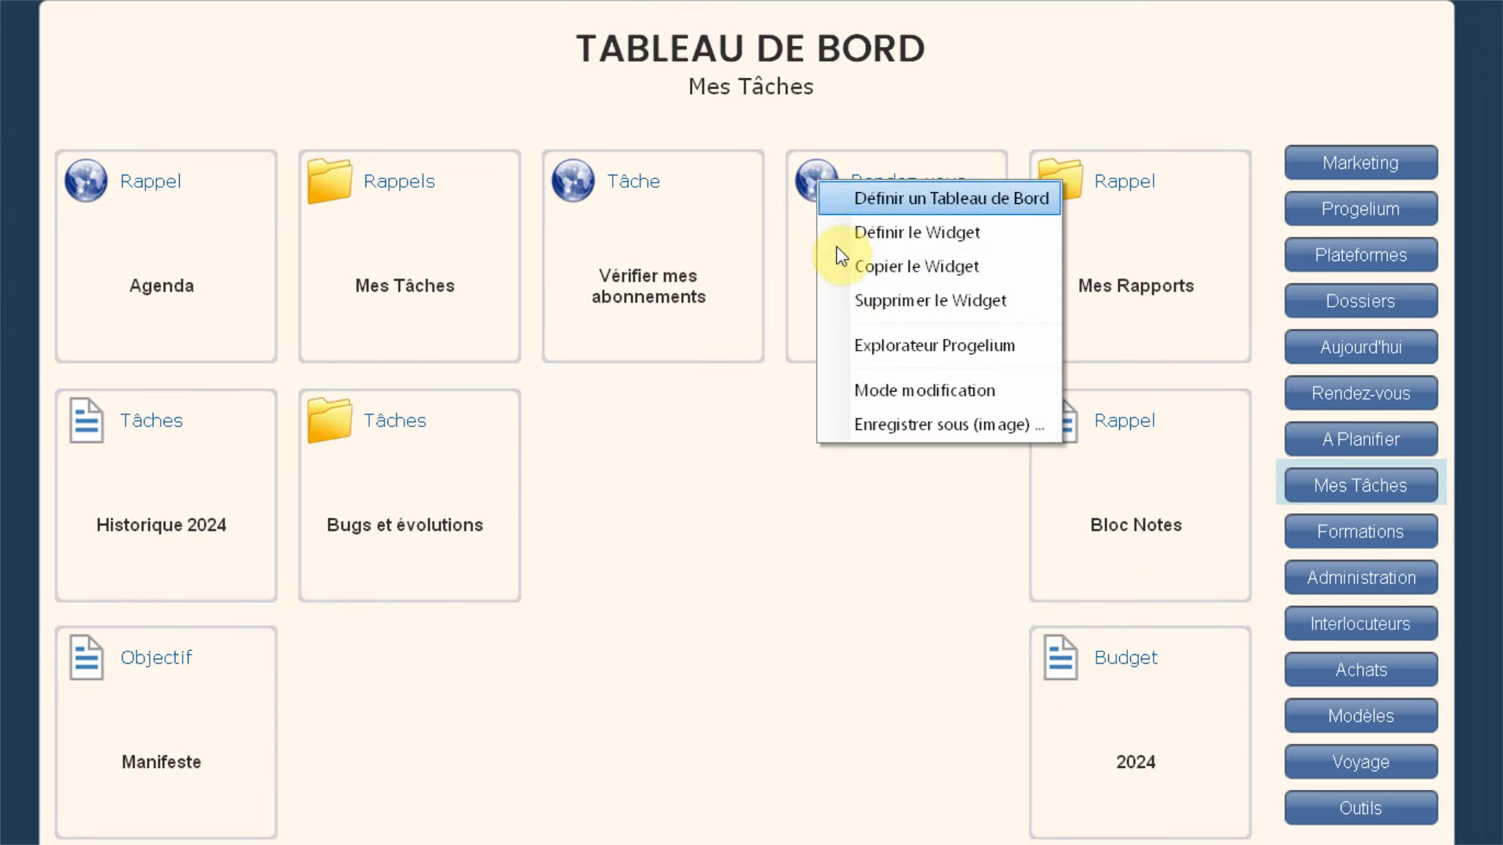
pyautogui.click(885, 315)
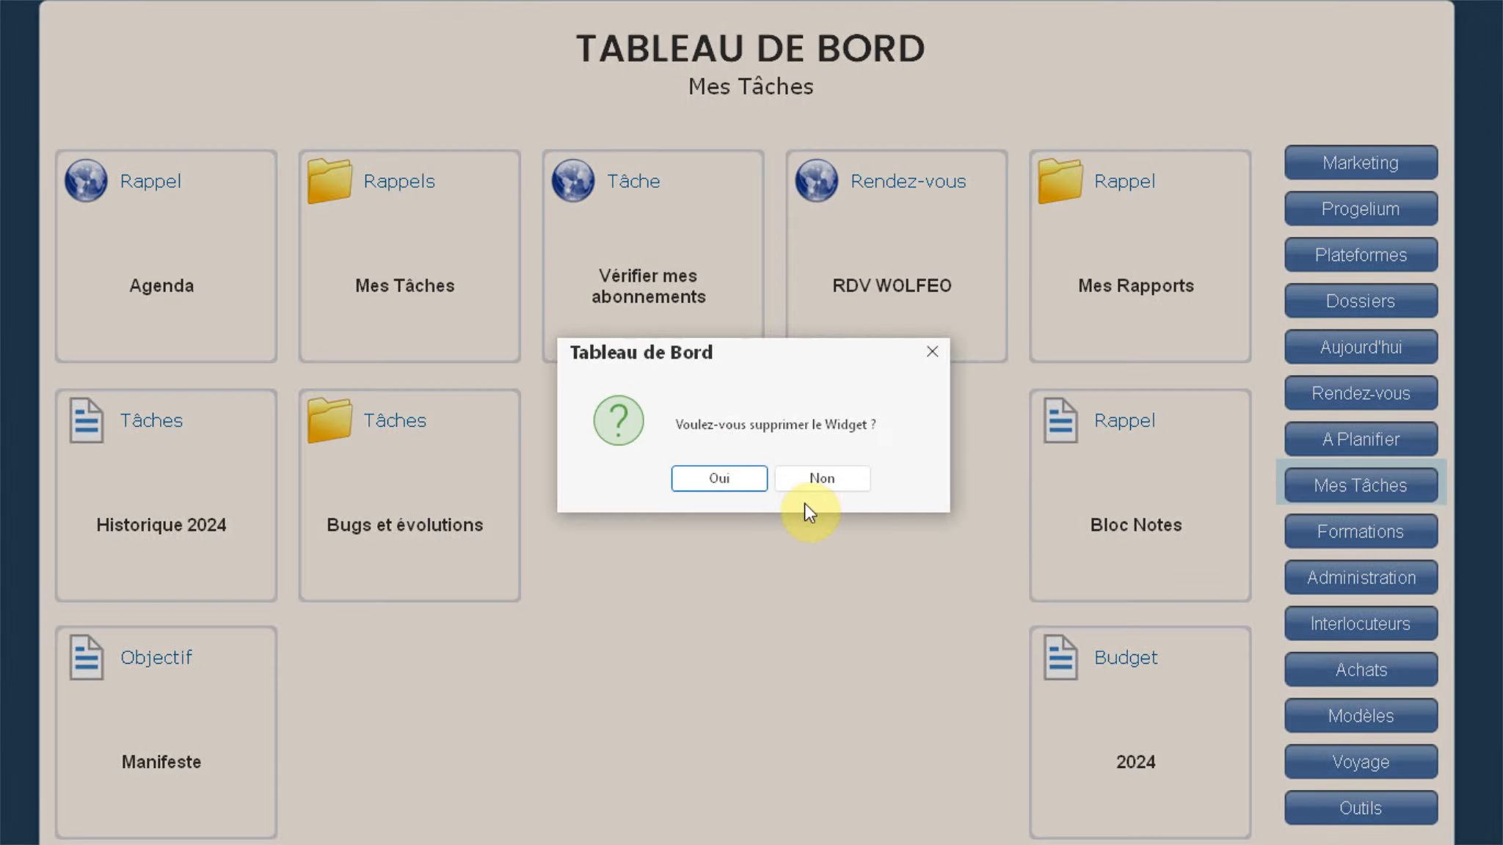
pyautogui.click(745, 484)
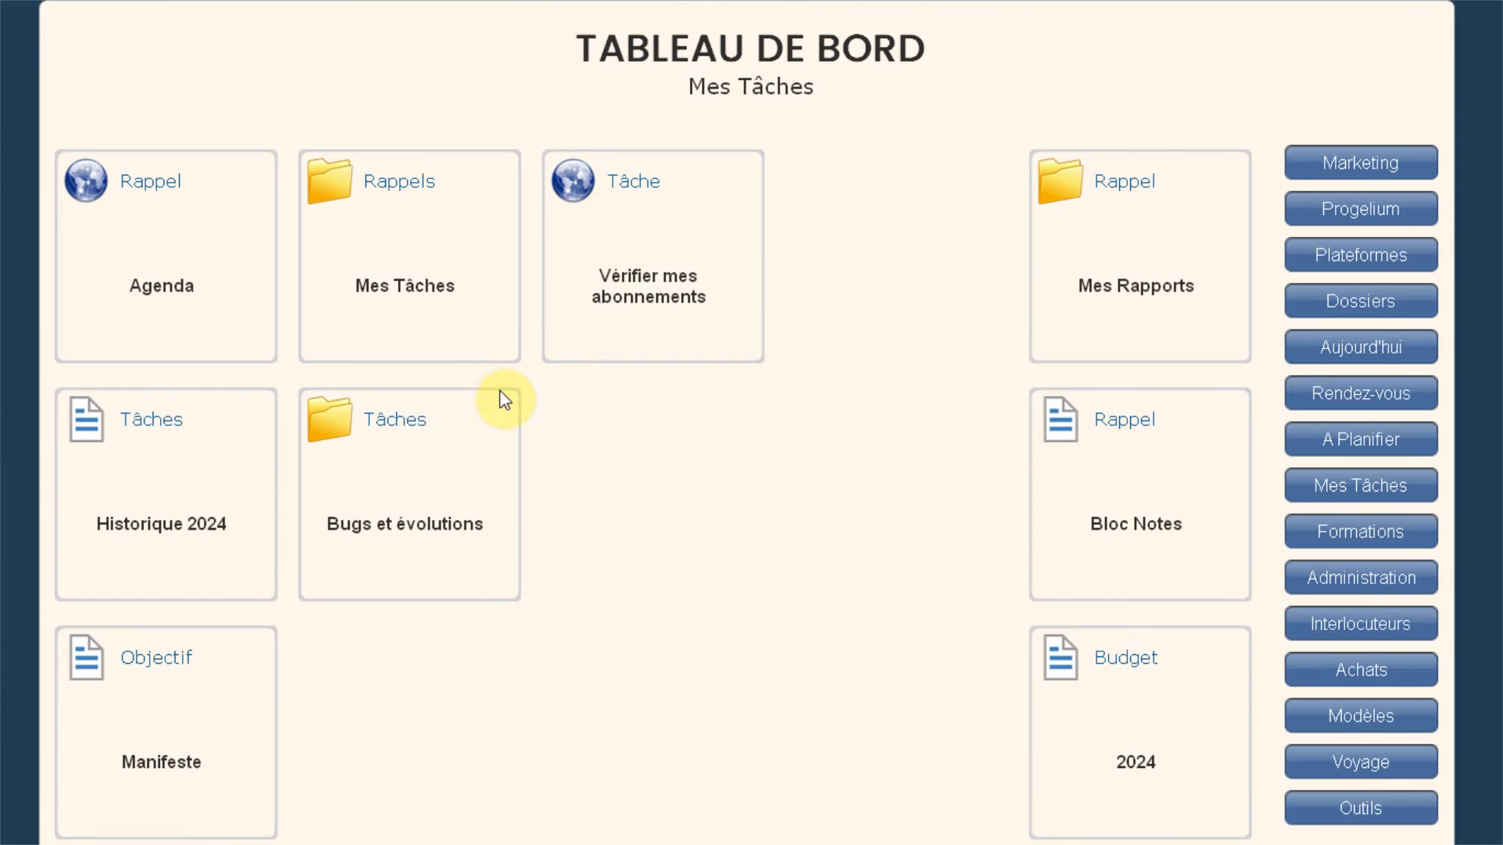
pyautogui.click(337, 196)
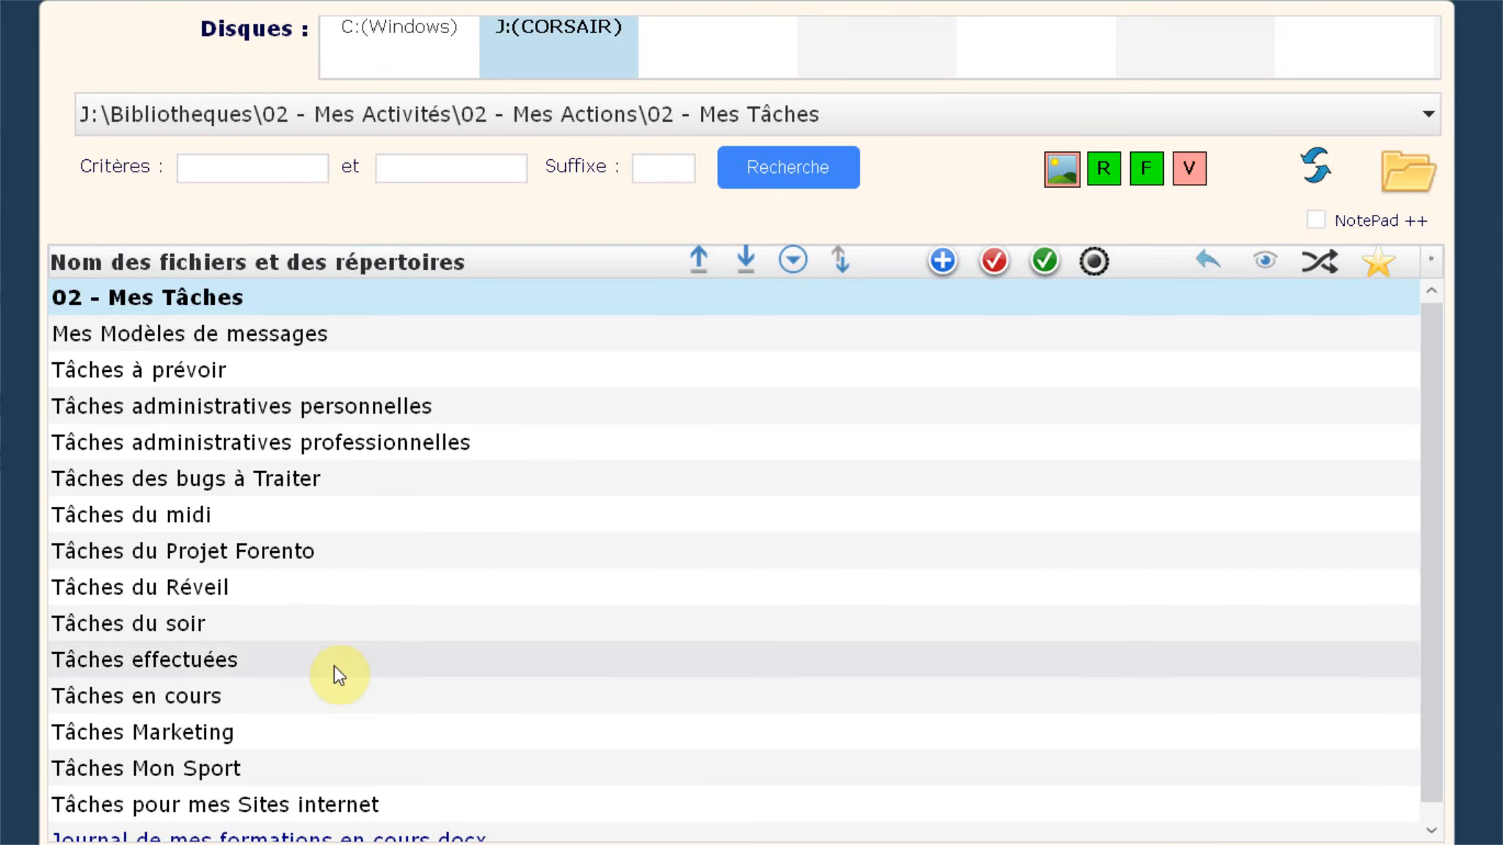
pyautogui.scroll(-1, 235, 754)
pyautogui.scroll(1, 231, 760)
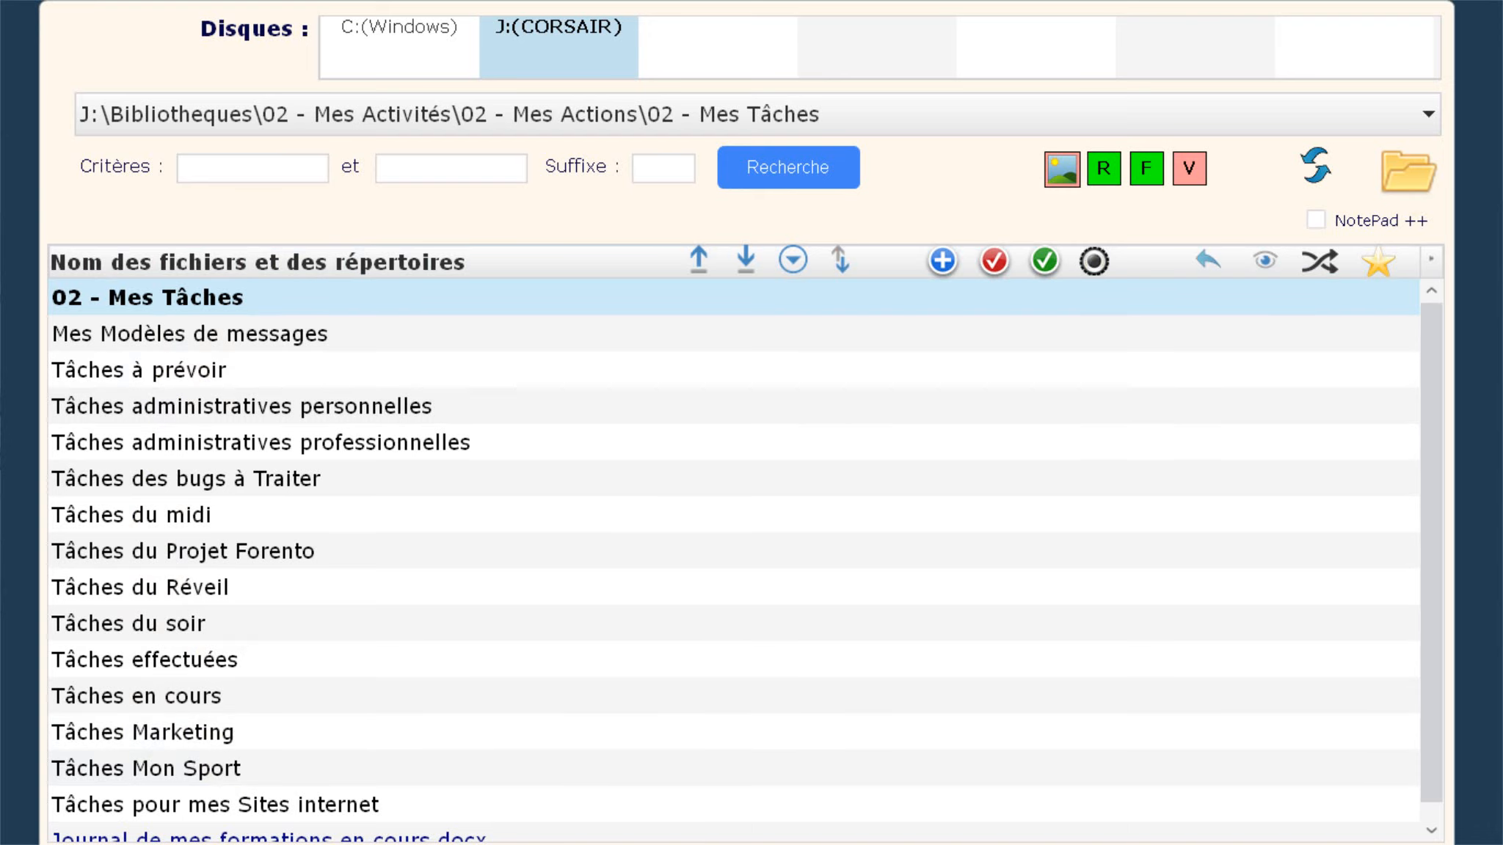
pyautogui.press('Escape')
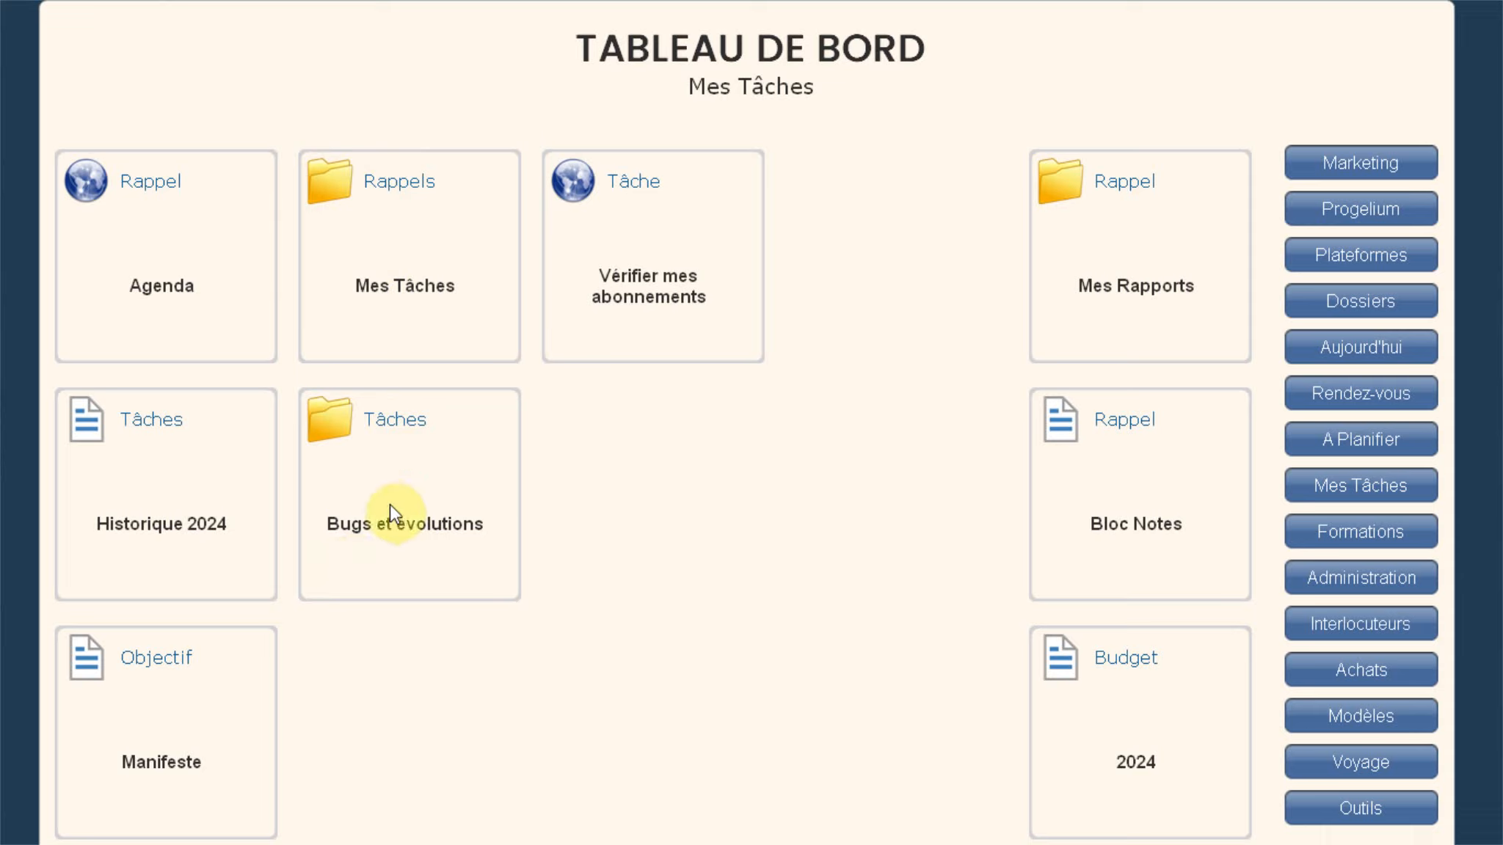
pyautogui.click(339, 438)
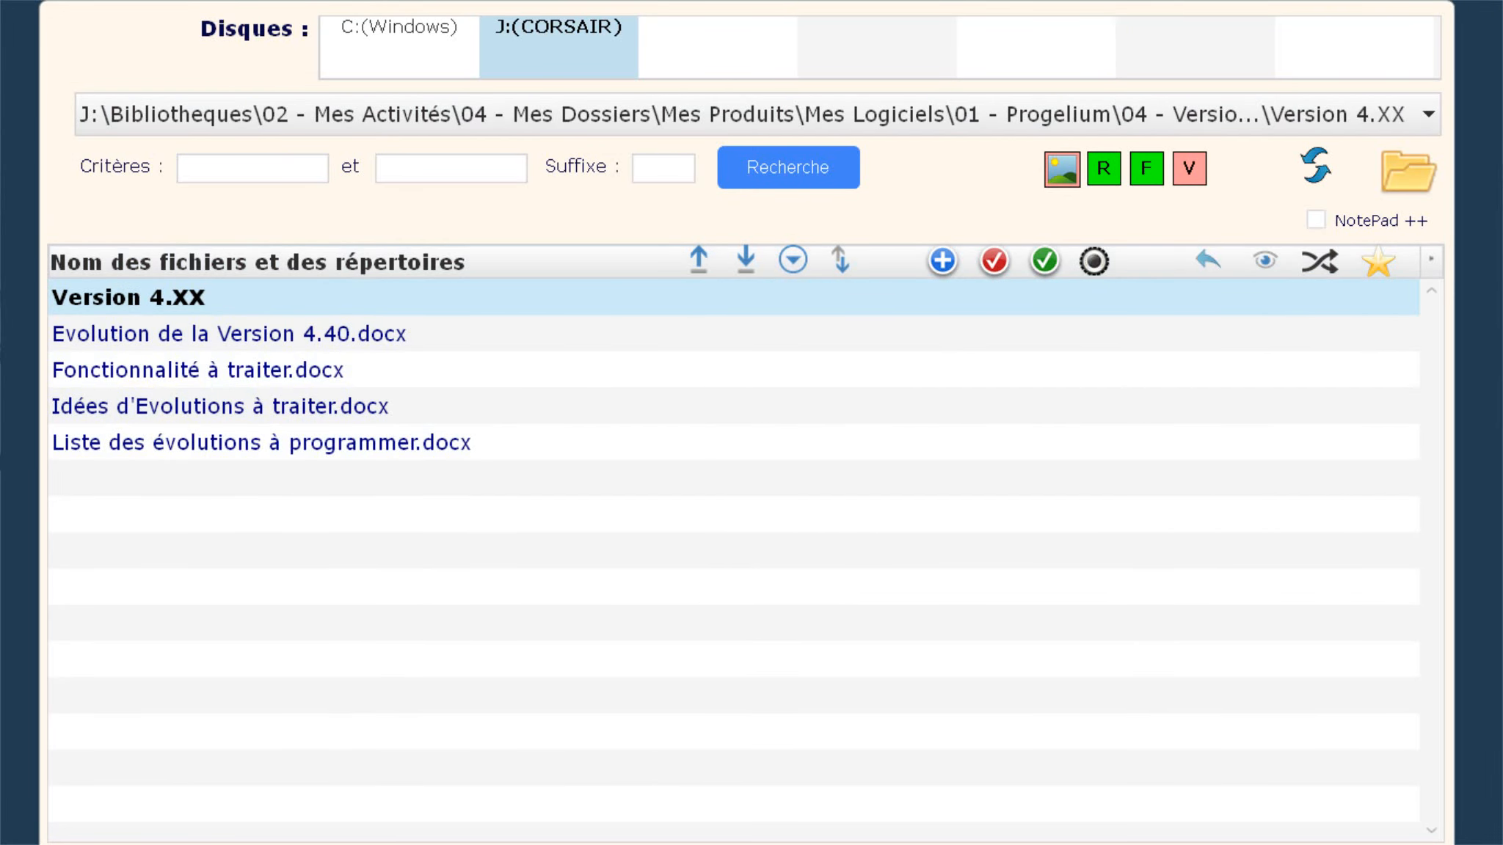
pyautogui.click(1198, 3)
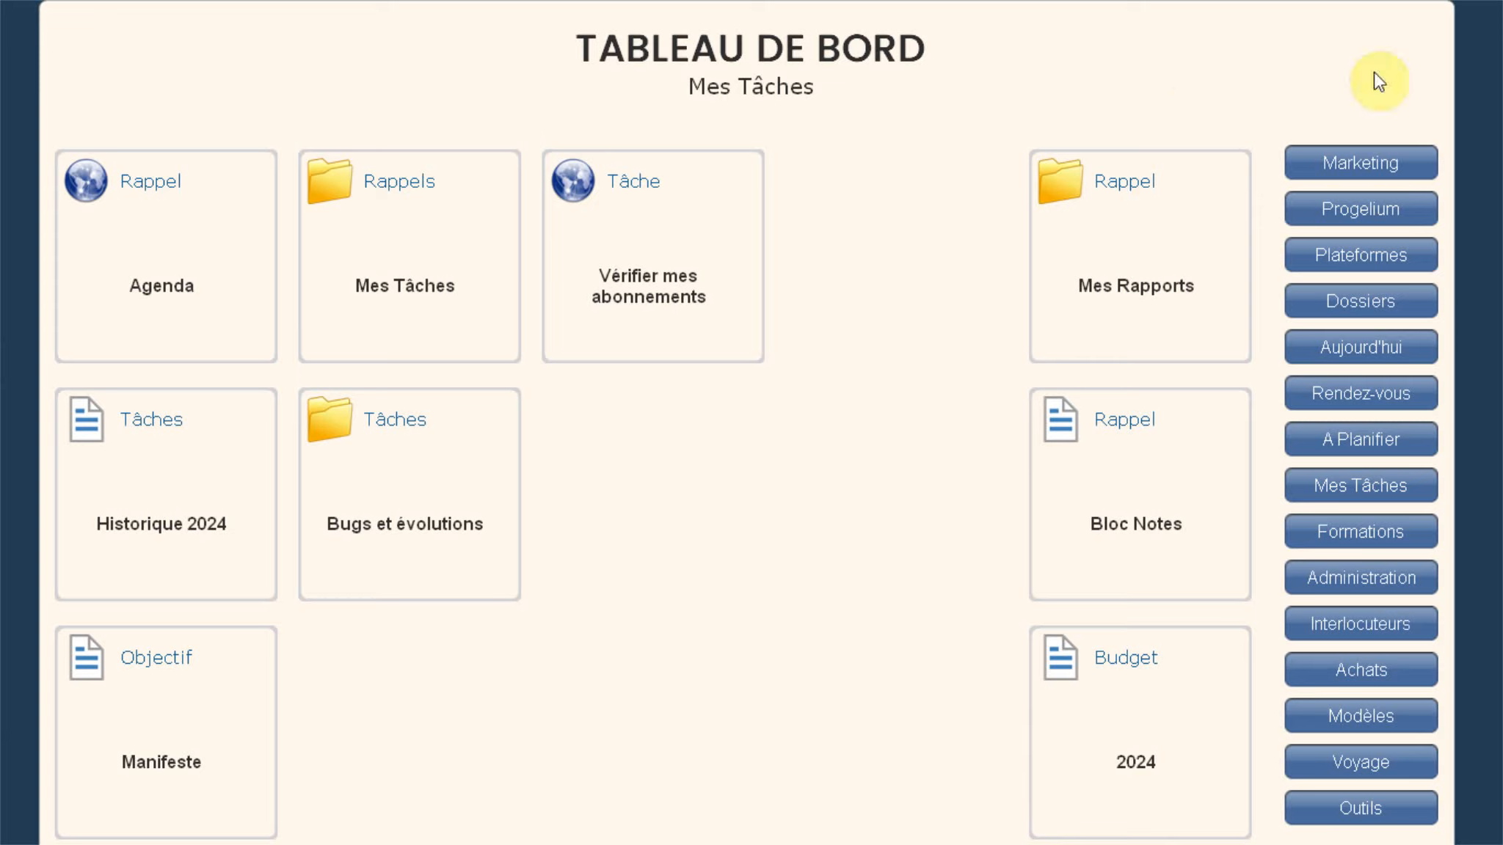
# Step: Show the Outils dashboard tiles, briefly viewing then closing the Autres Logiciels page
pyautogui.click(1371, 808)
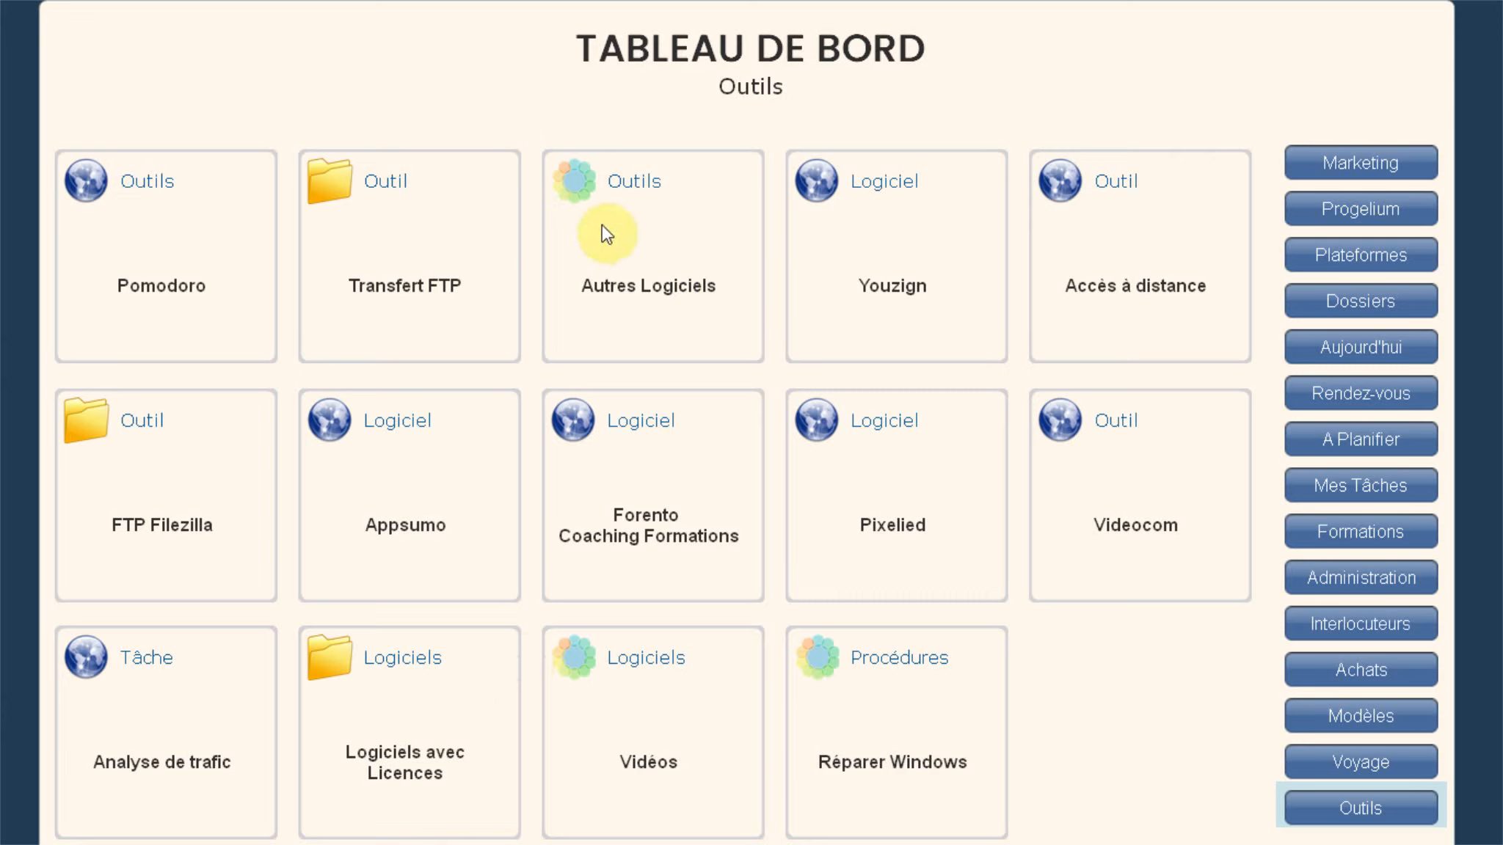
pyautogui.click(579, 195)
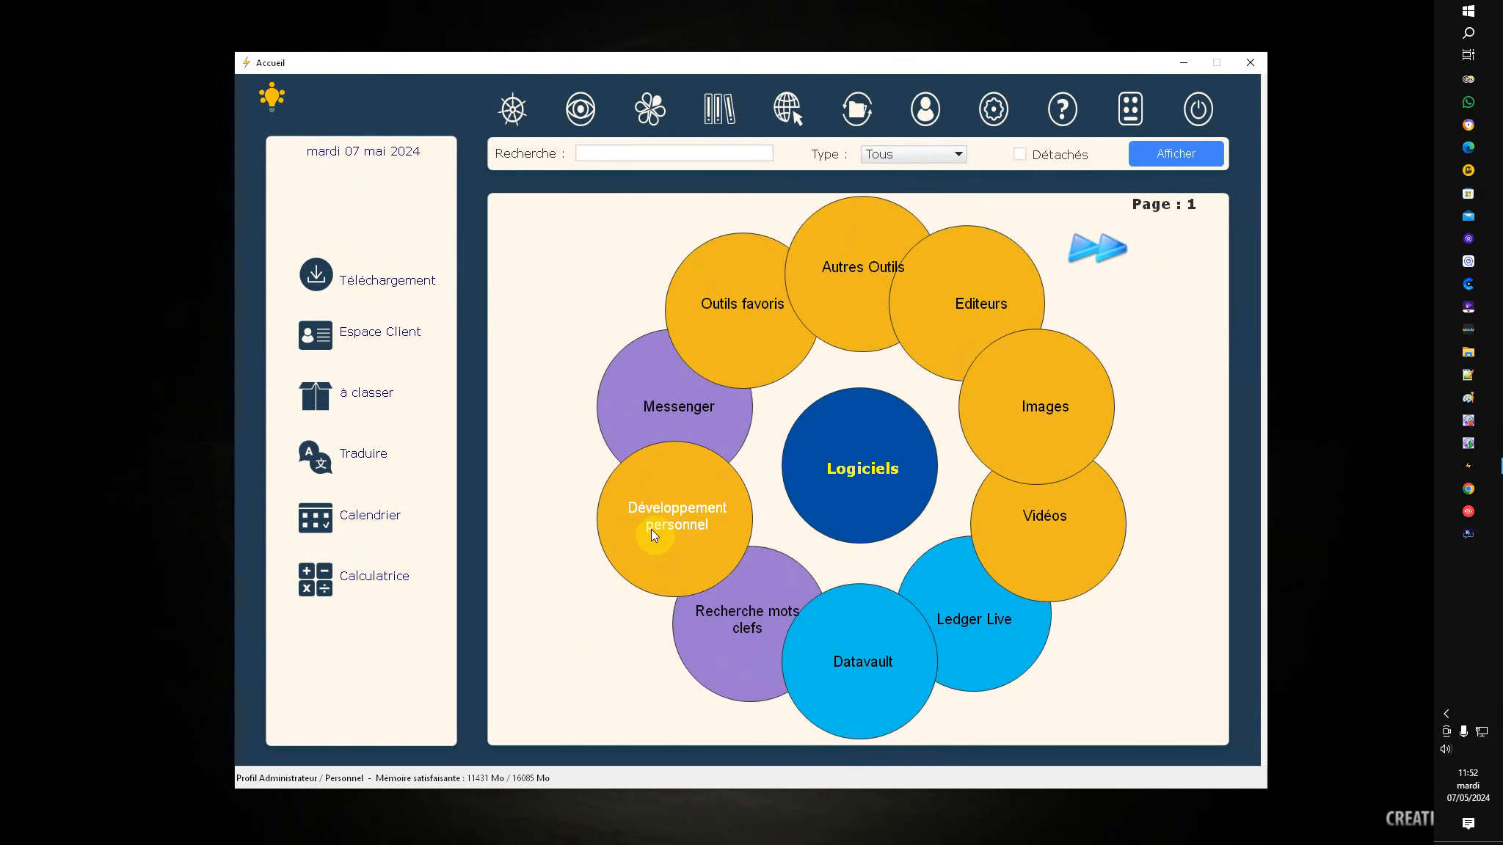
pyautogui.click(1252, 67)
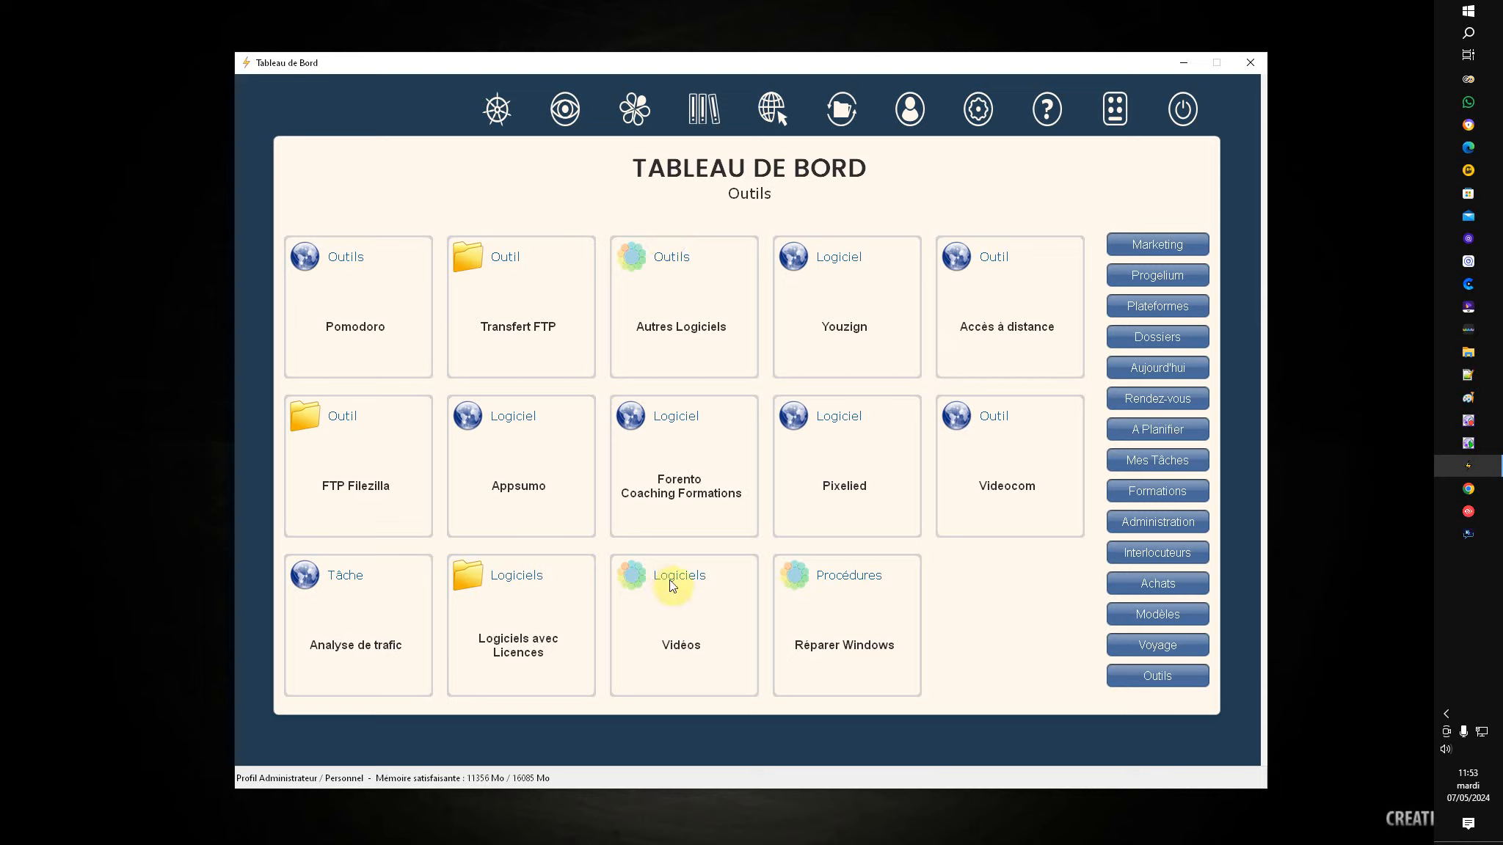
# Step: Glance at the Vidéos tools page, then bring up the Autres Logiciels bubble menu
pyautogui.click(641, 585)
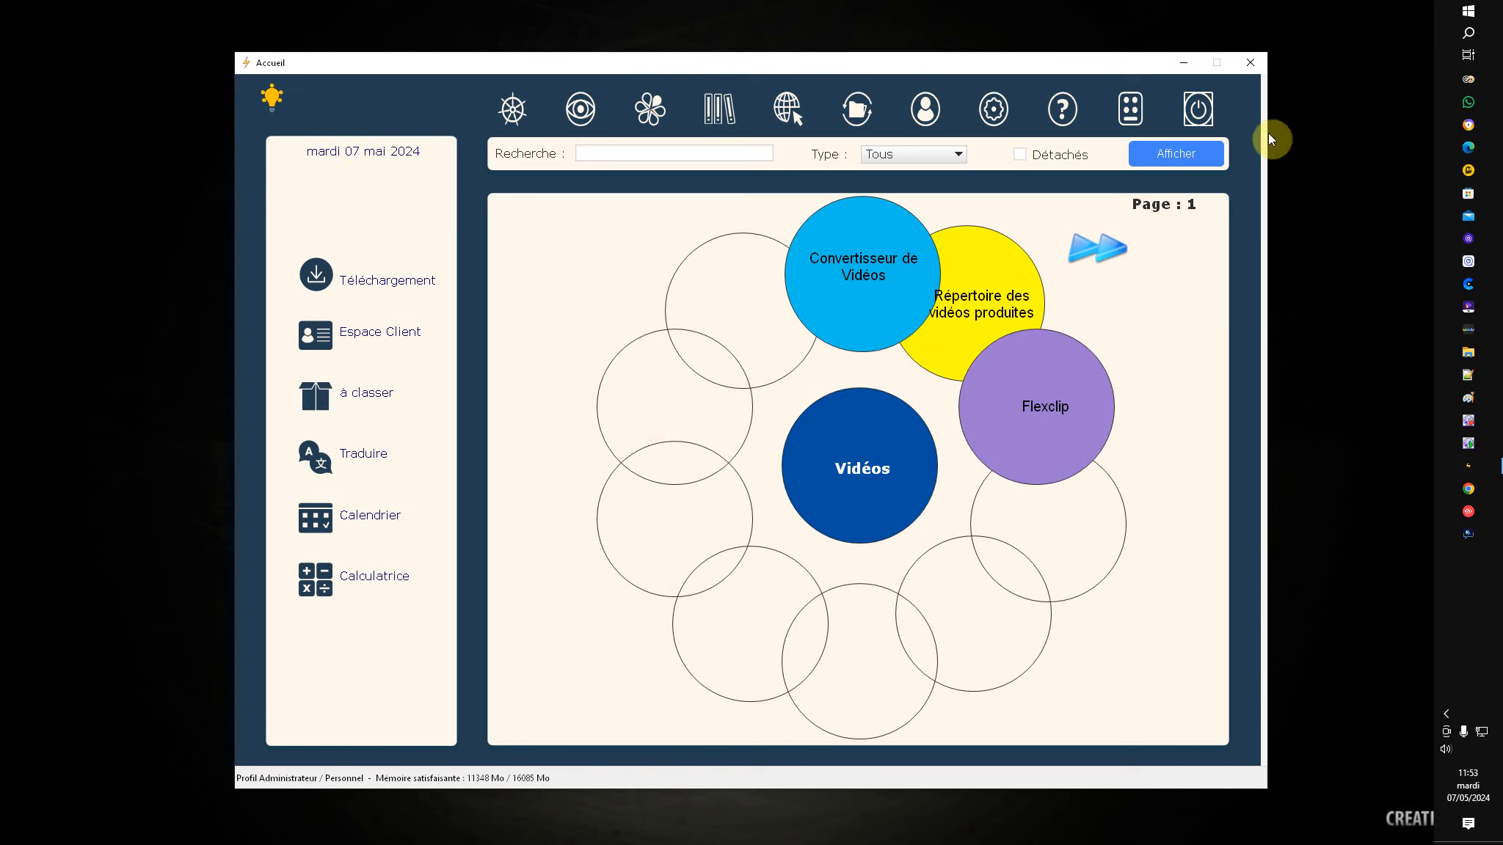
pyautogui.click(1249, 57)
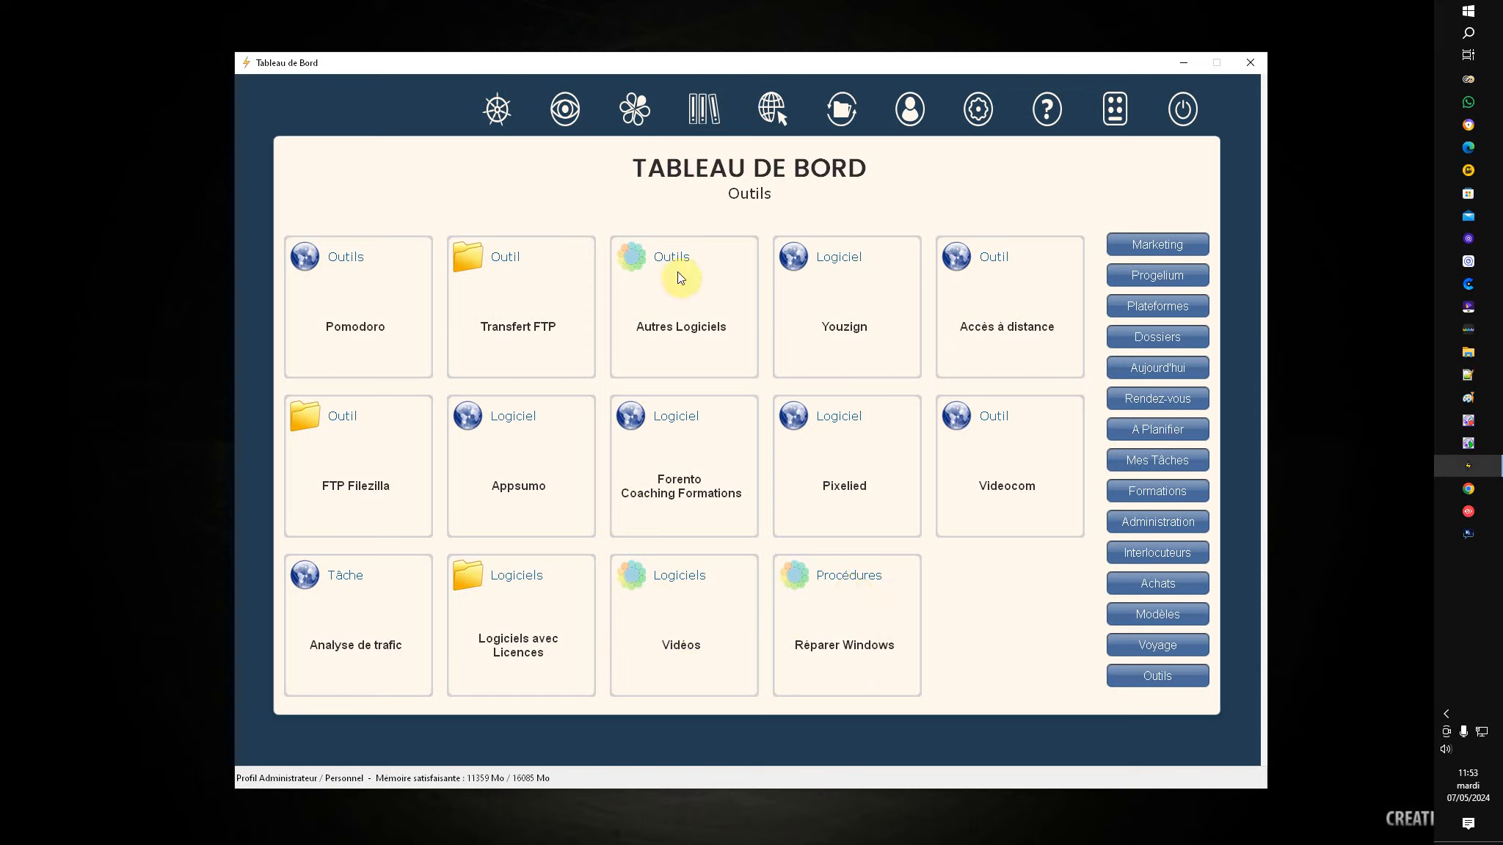
pyautogui.click(637, 270)
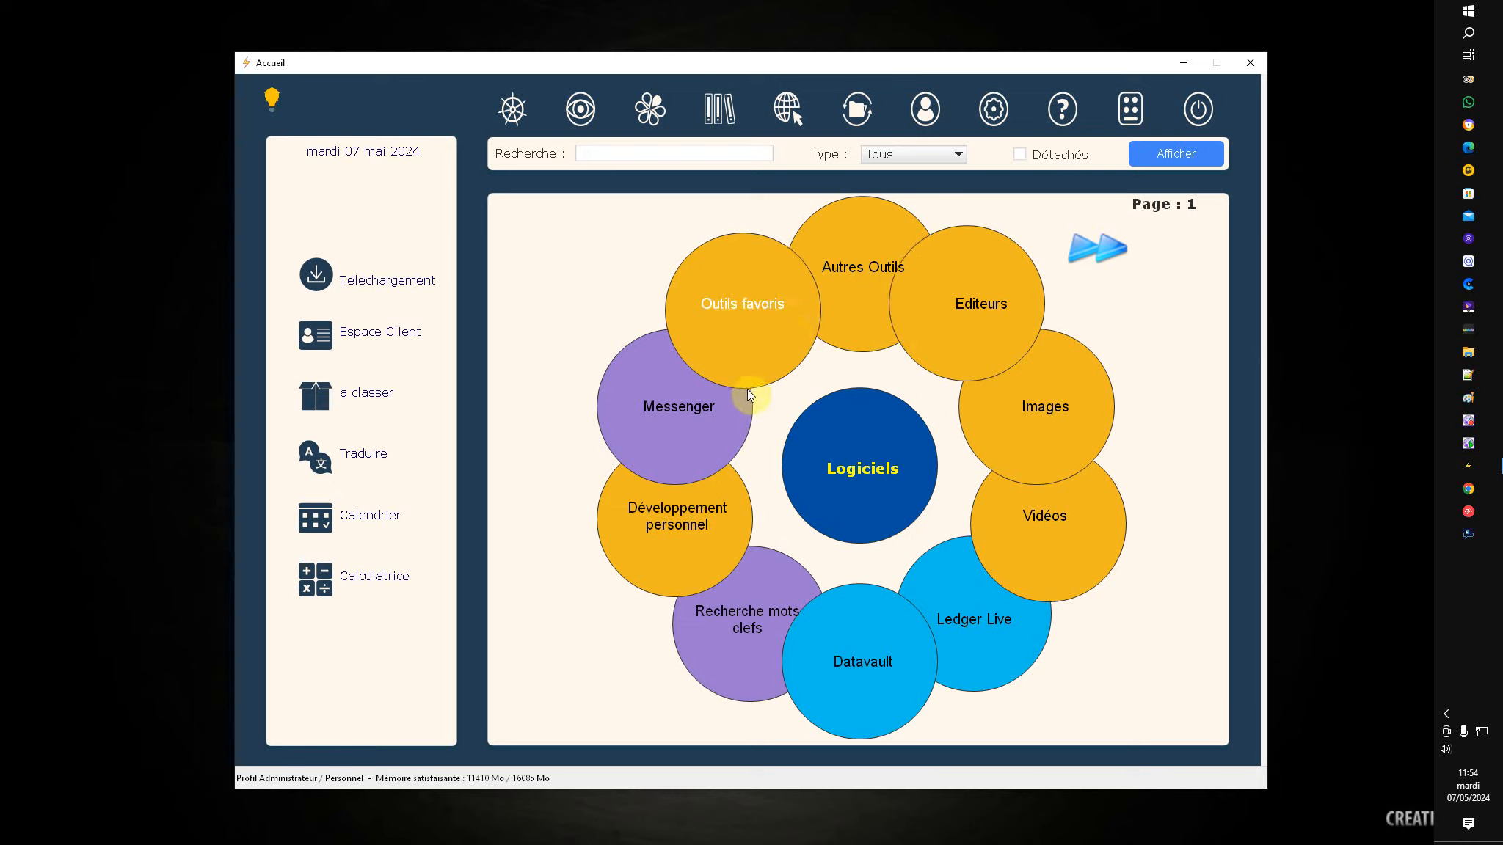
pyautogui.click(983, 308)
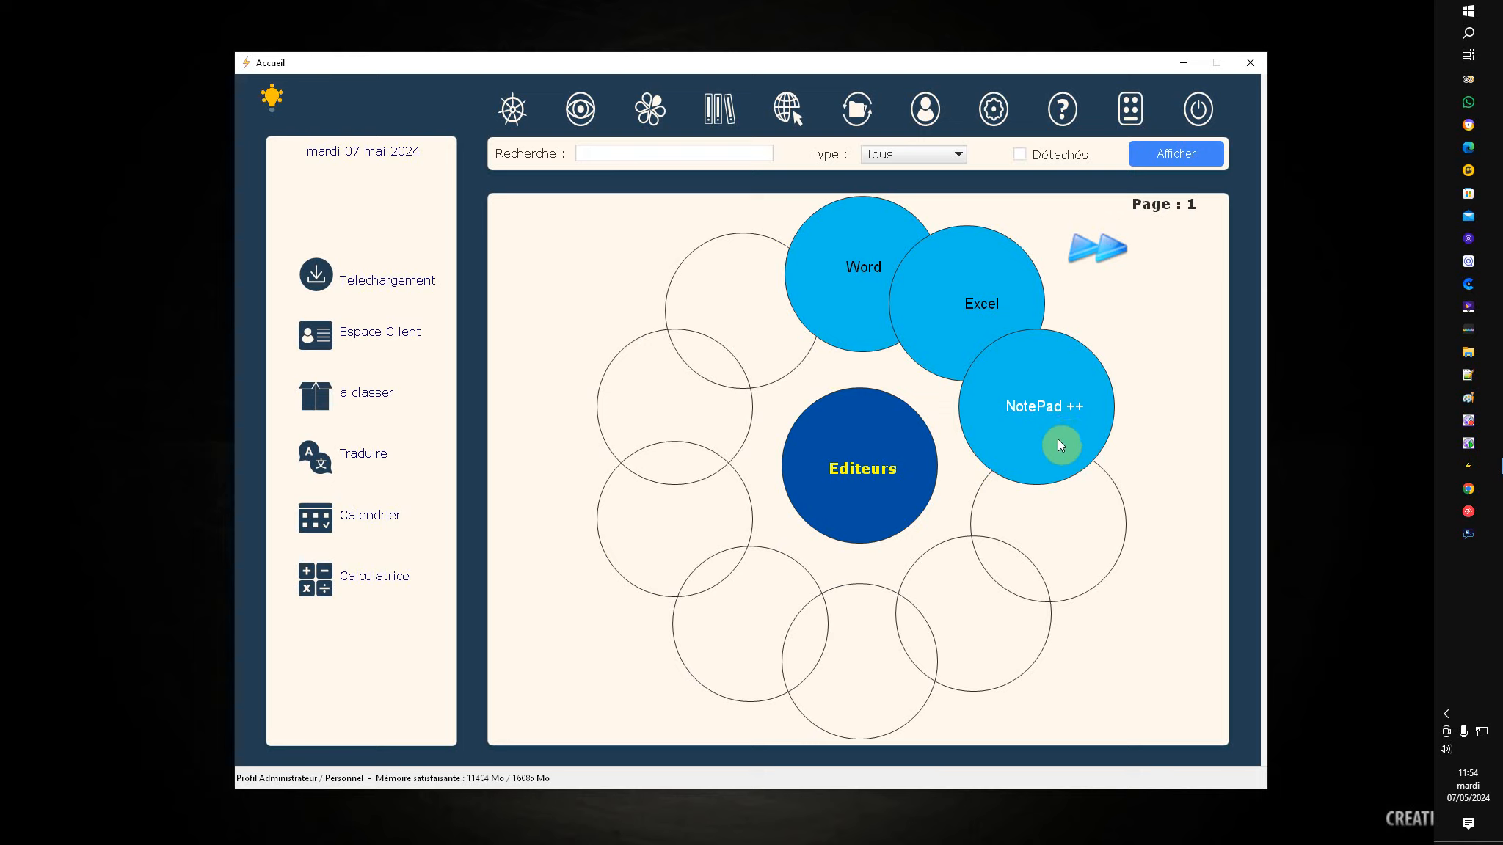
pyautogui.click(856, 472)
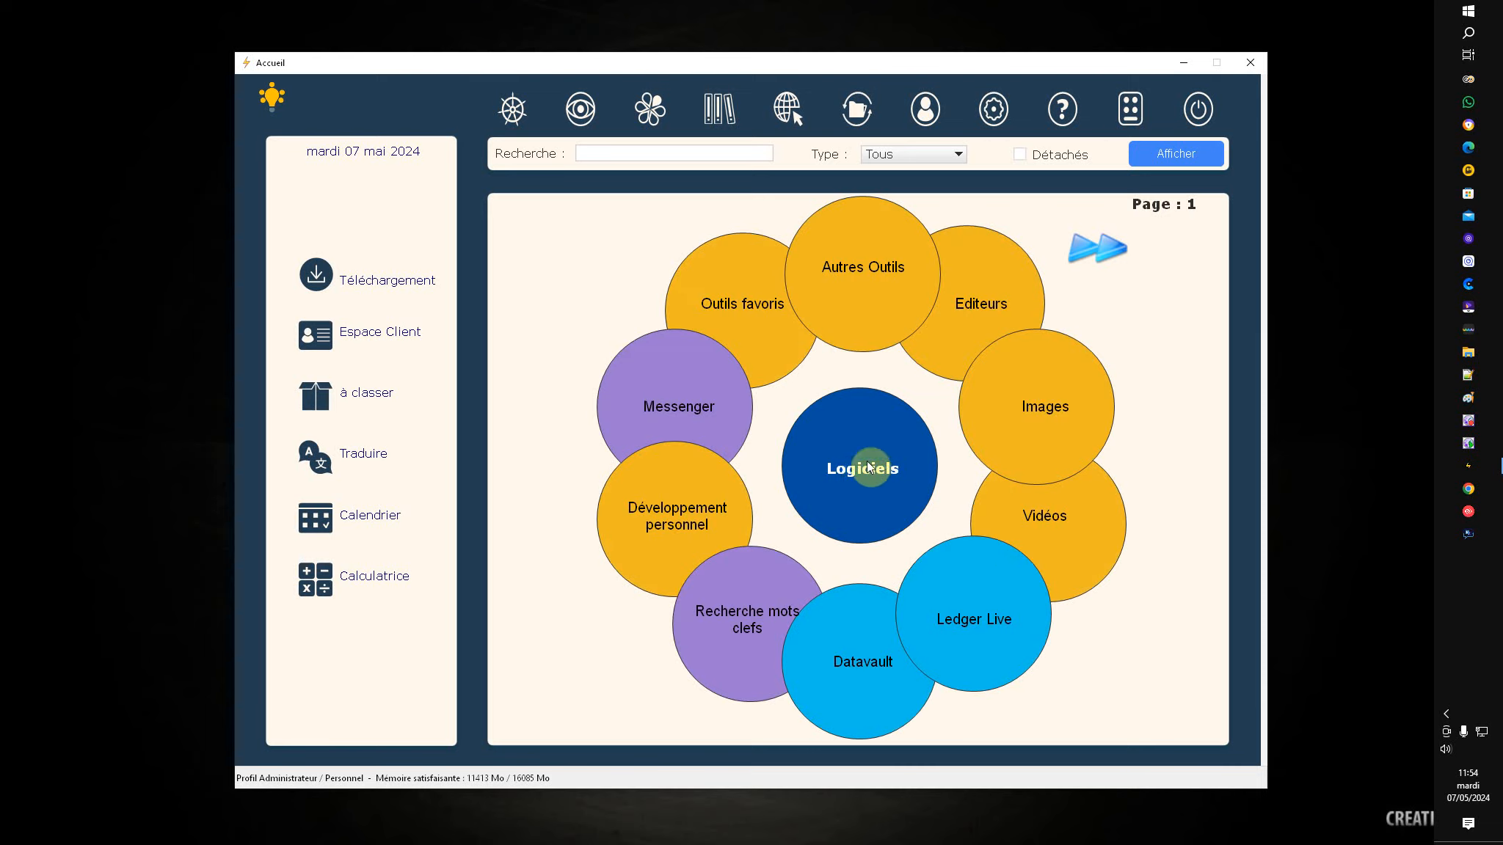
pyautogui.click(1100, 253)
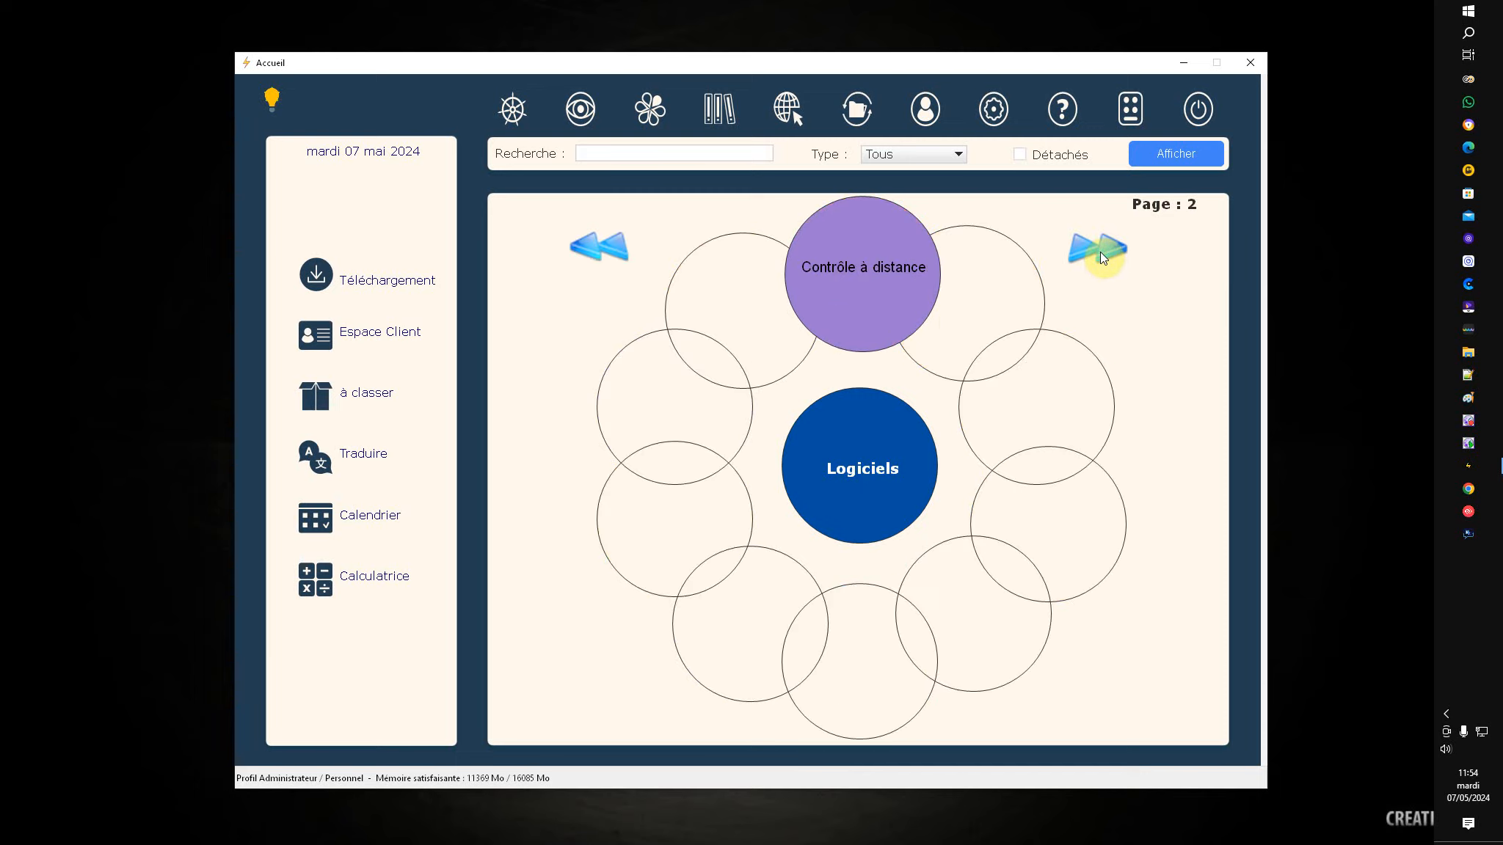
pyautogui.click(599, 258)
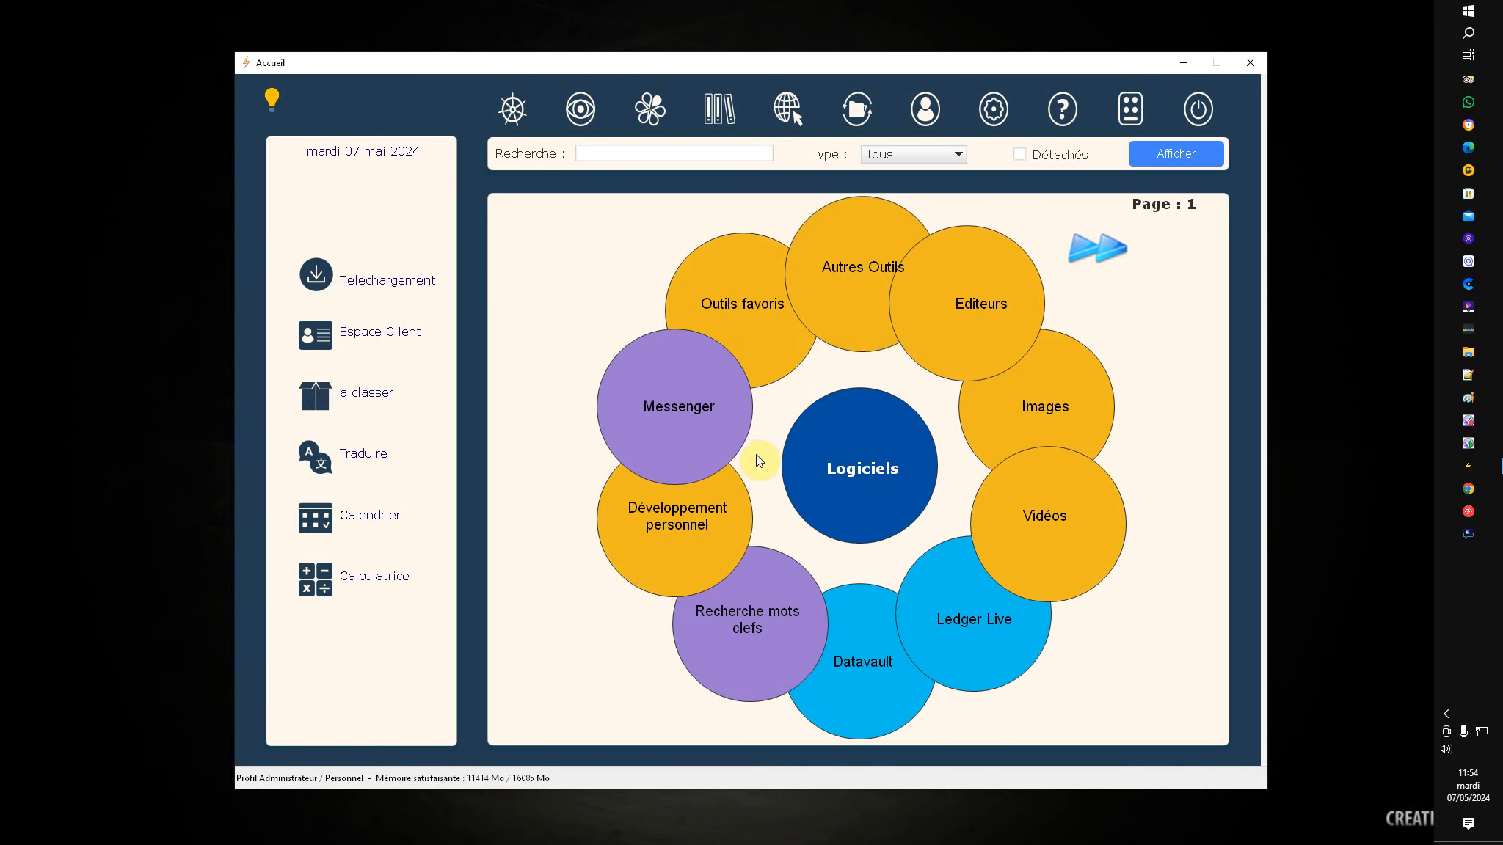
pyautogui.click(1045, 417)
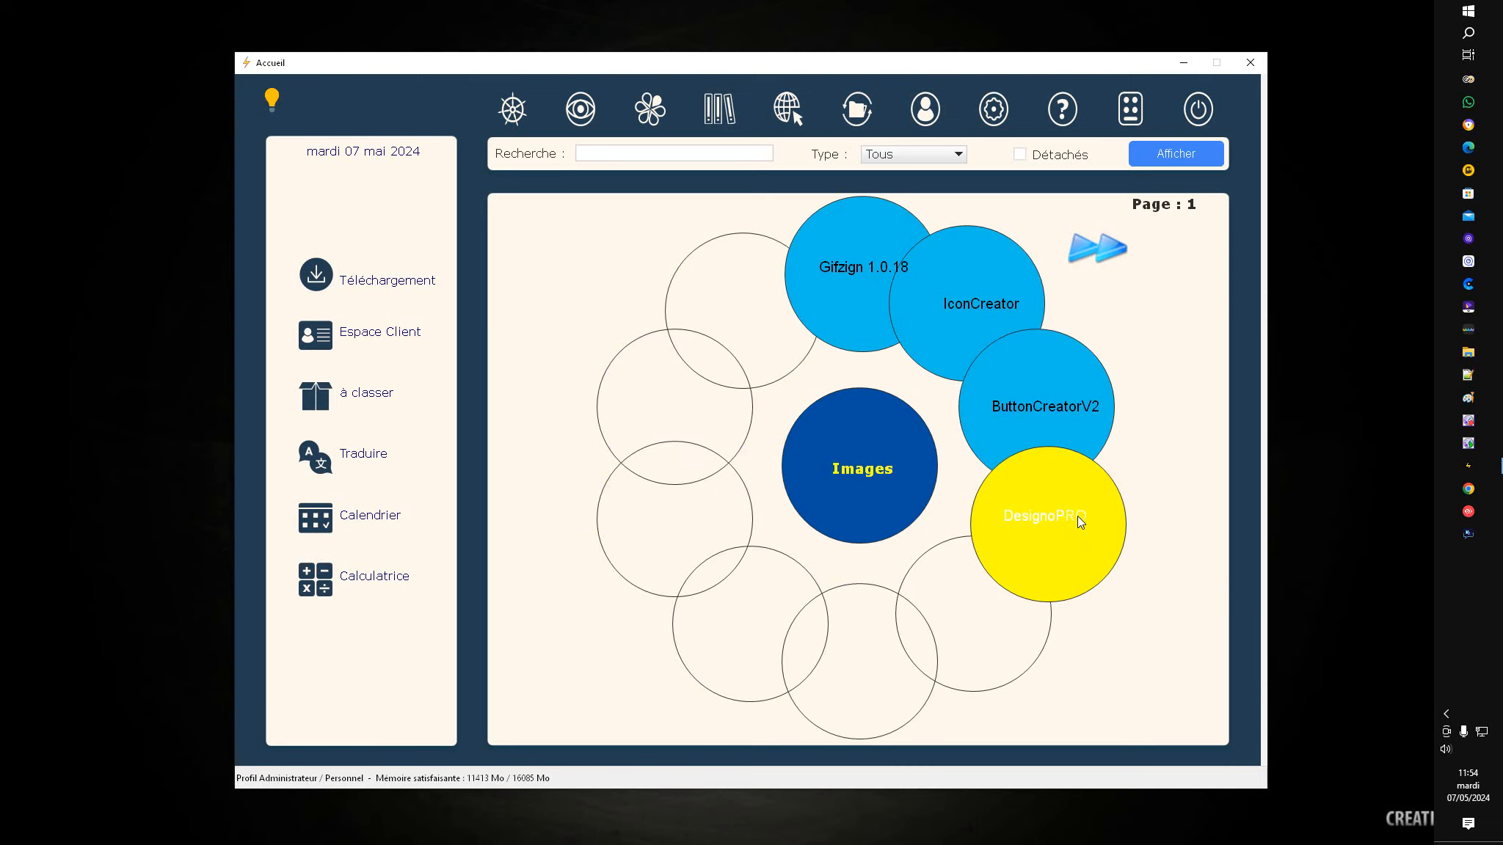
pyautogui.click(866, 474)
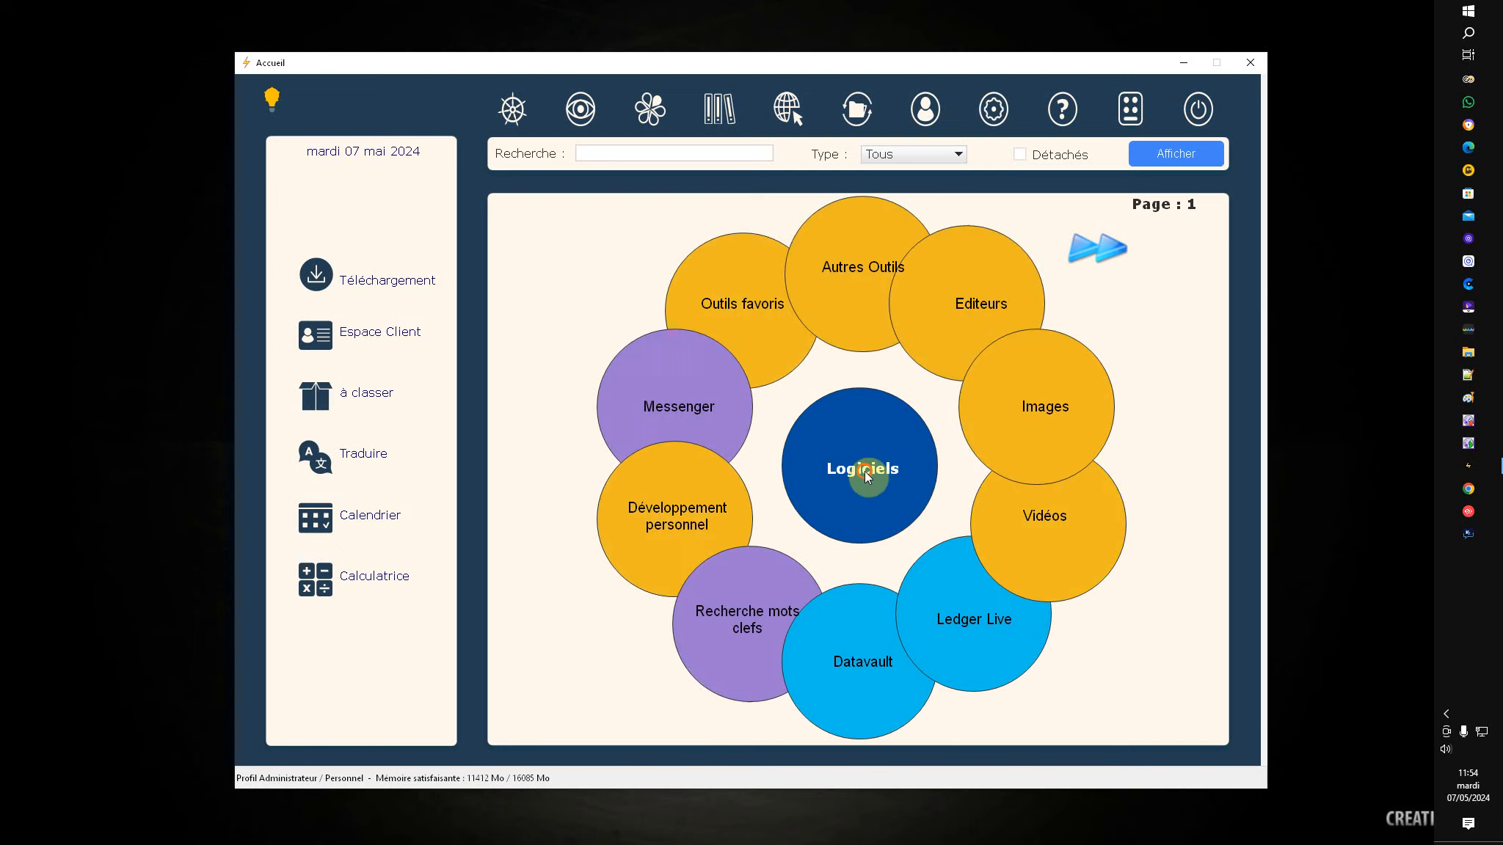
pyautogui.click(1049, 519)
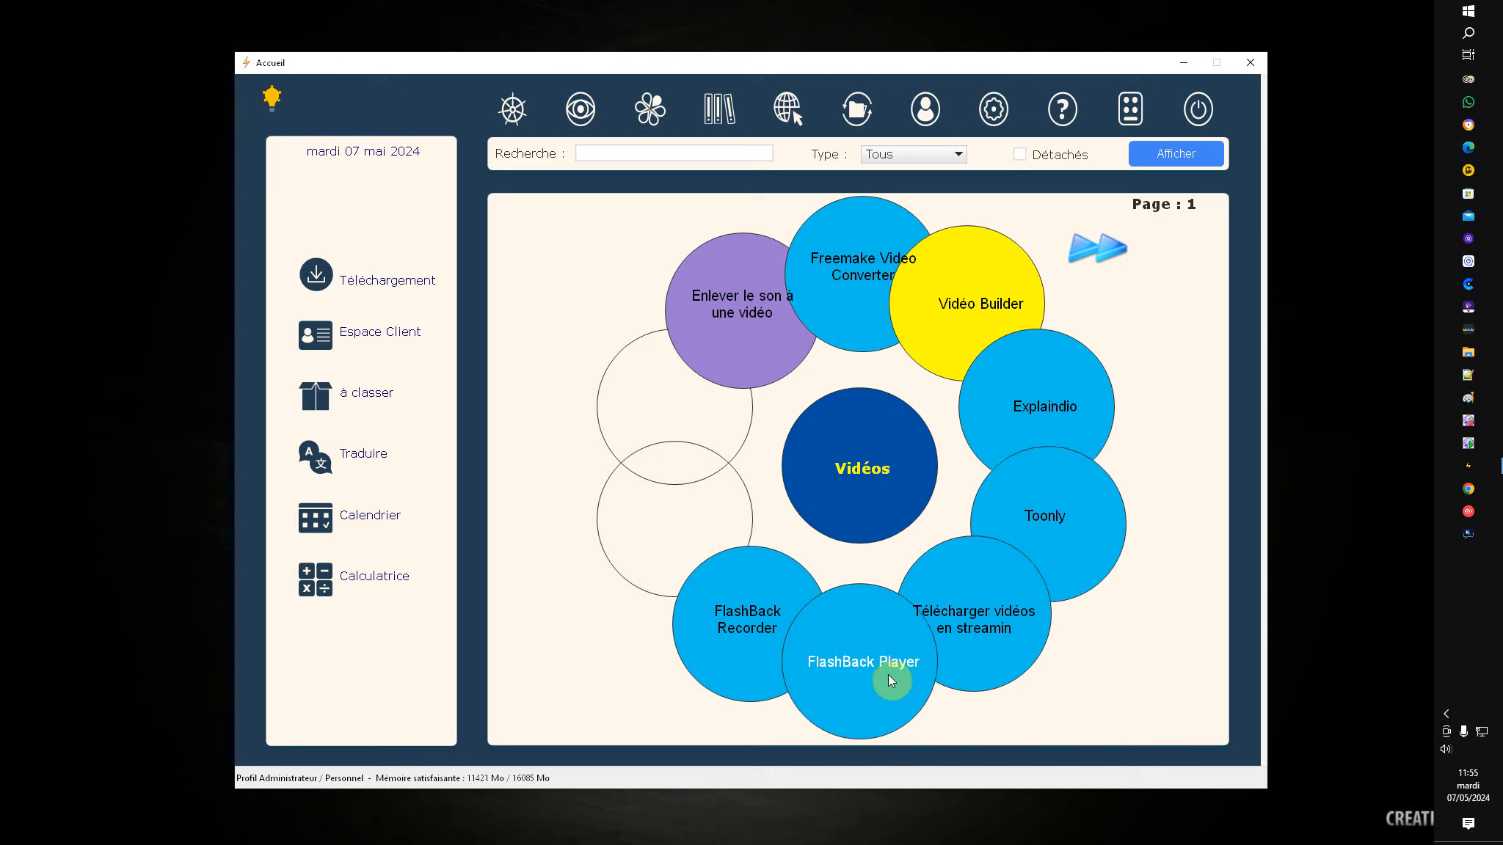
pyautogui.click(866, 470)
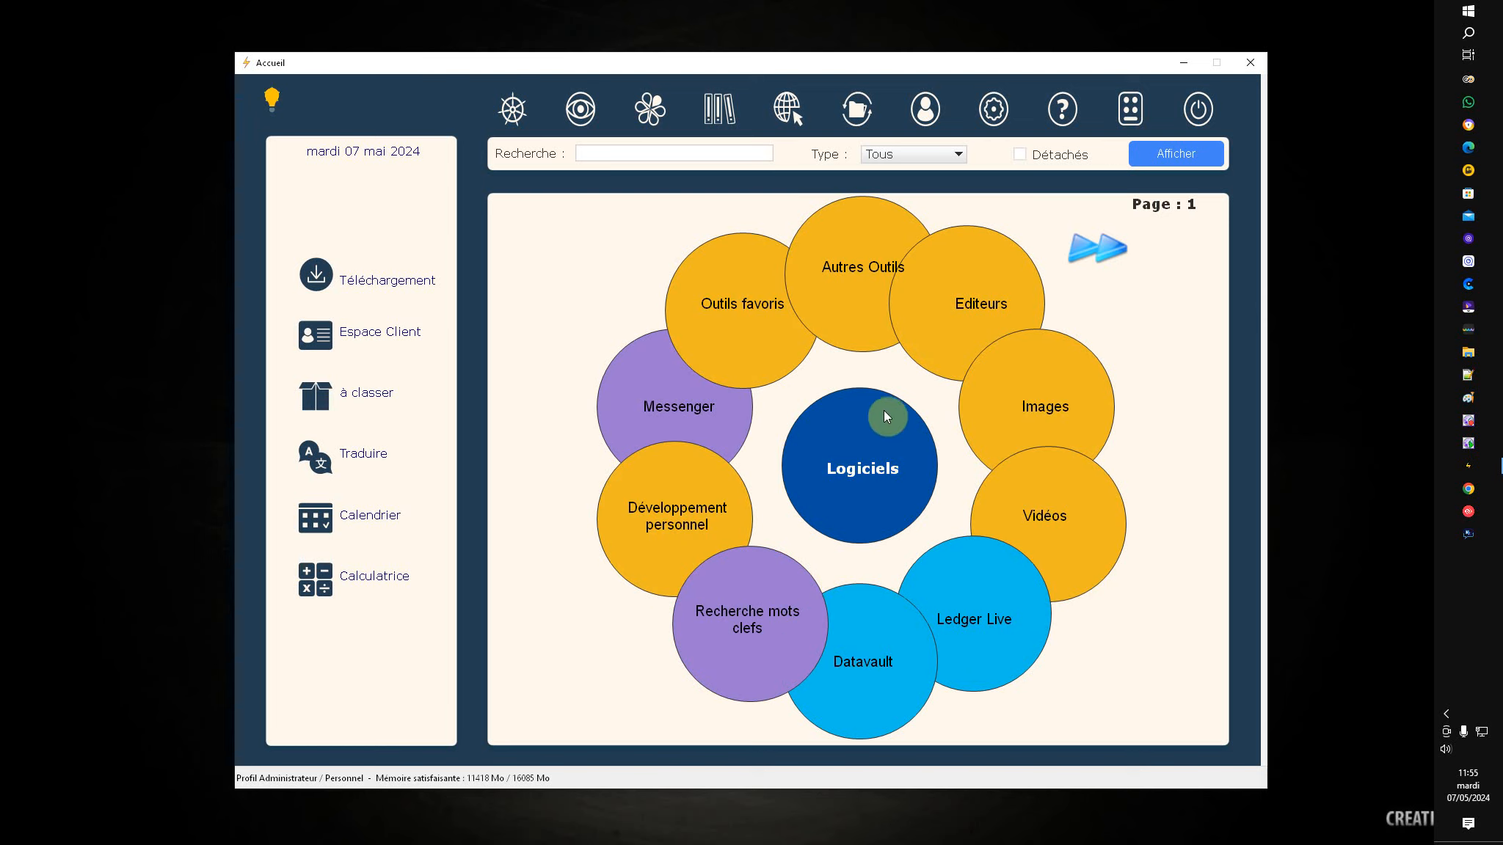
# Step: Open the Définir form for the Autres Outils petal and inspect its document, directory and URL fields
pyautogui.rightClick(850, 267)
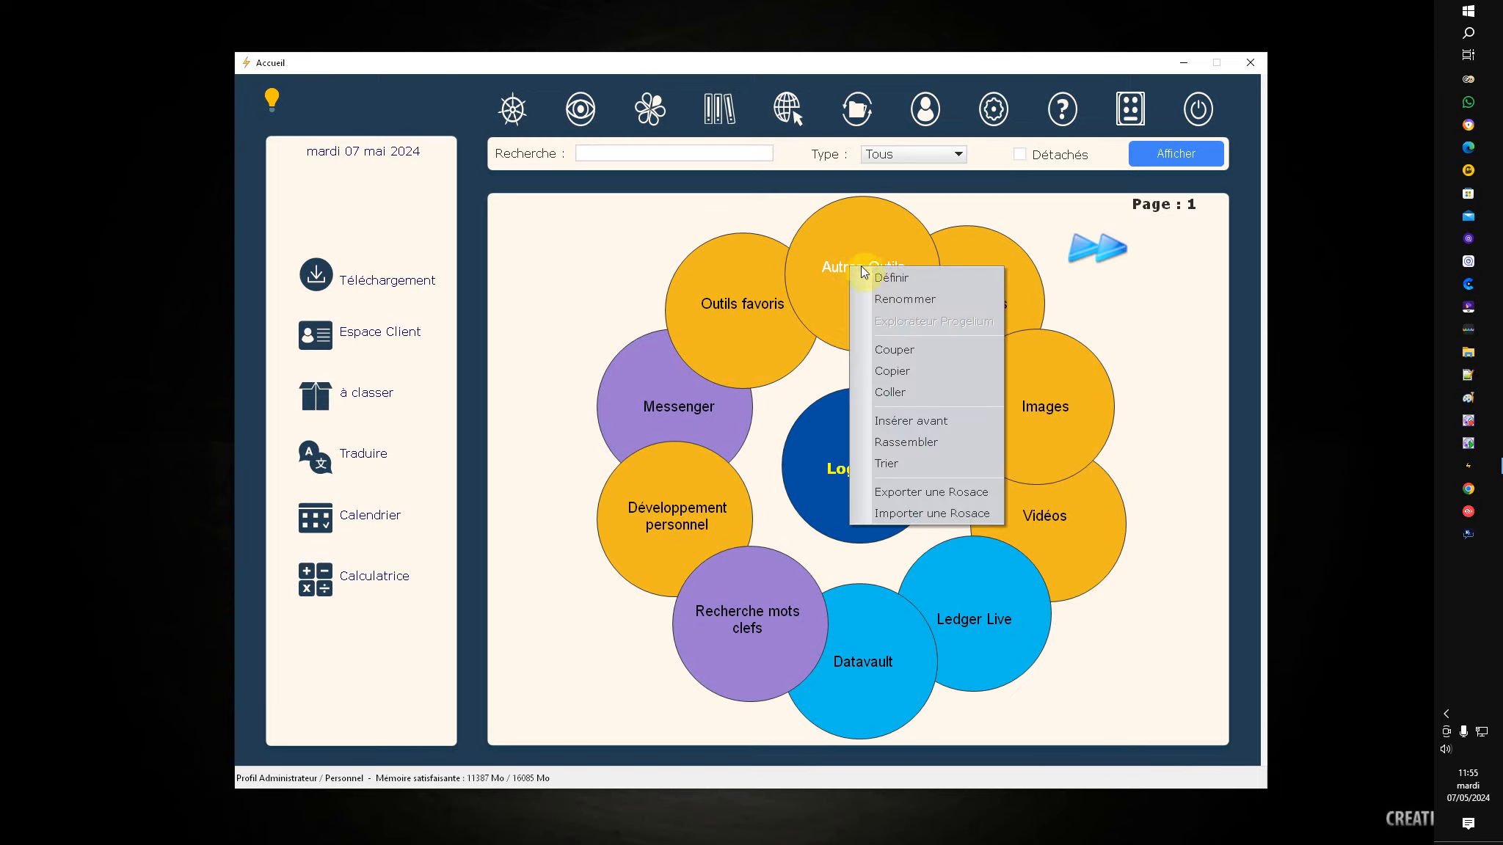
pyautogui.click(888, 280)
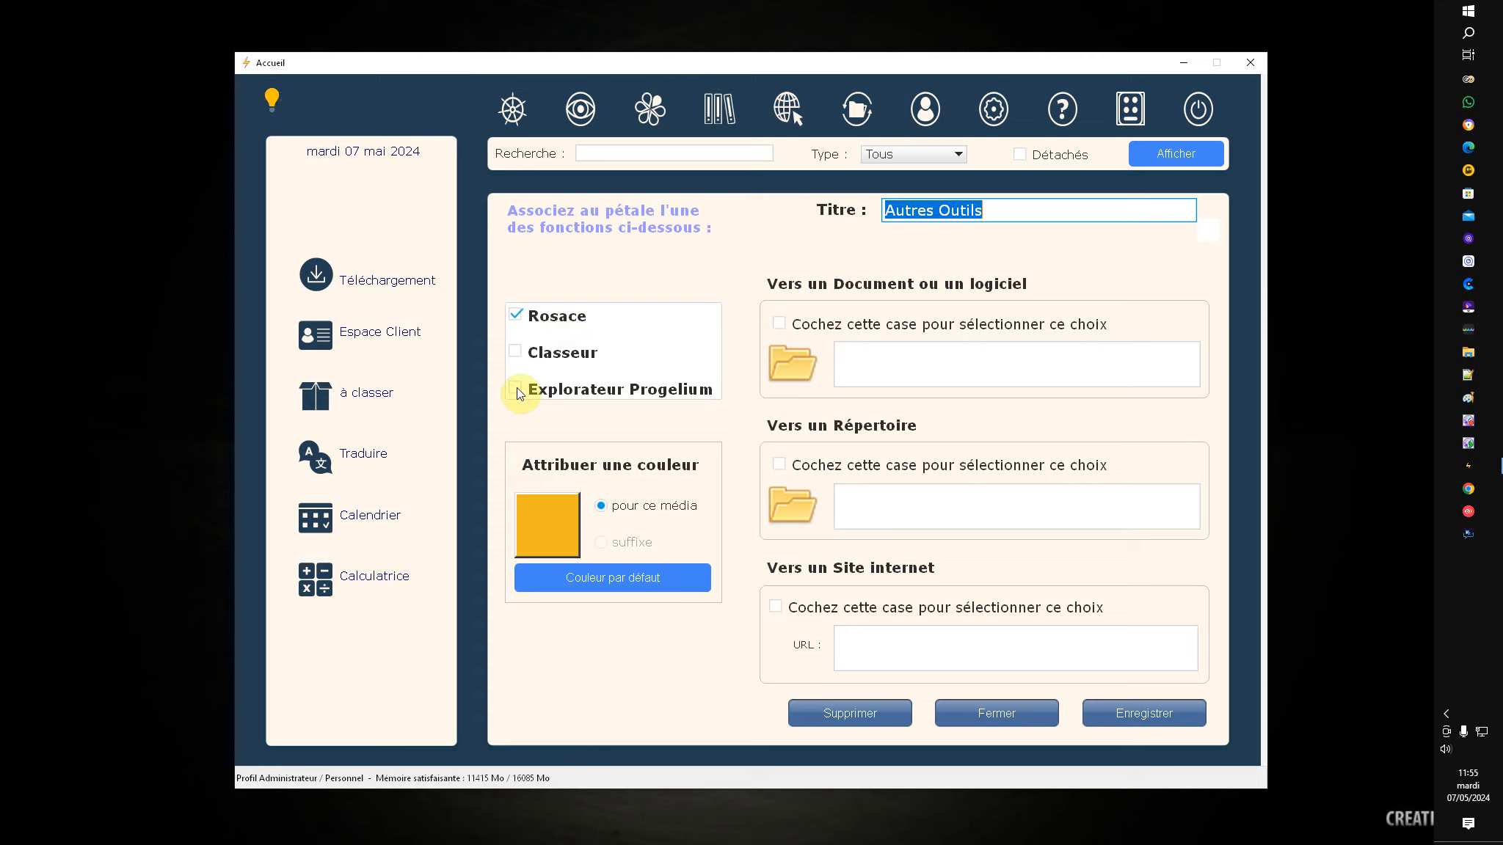
pyautogui.click(884, 370)
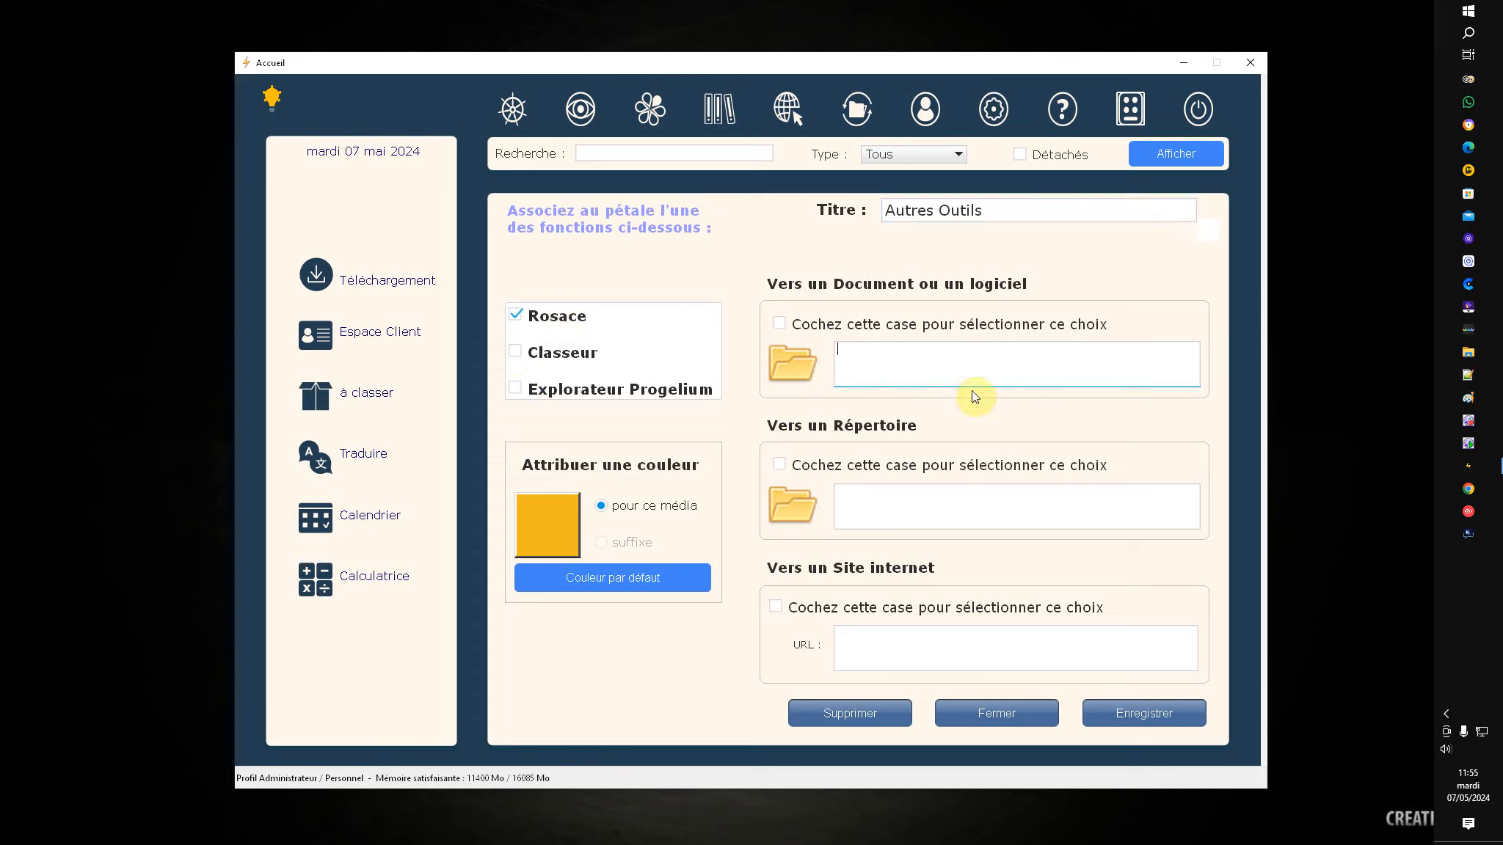
pyautogui.click(878, 508)
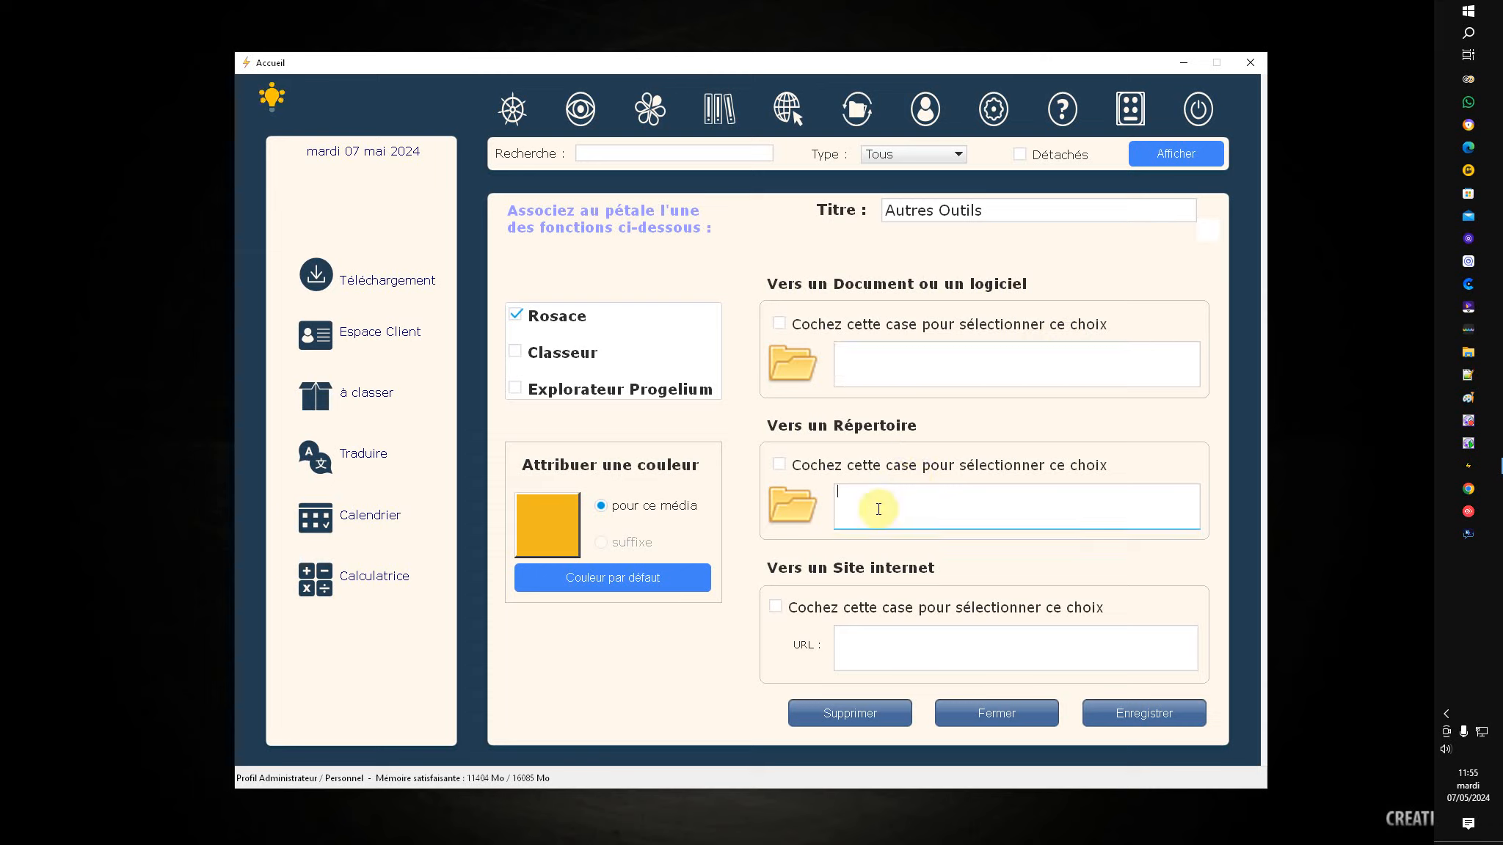
pyautogui.click(871, 649)
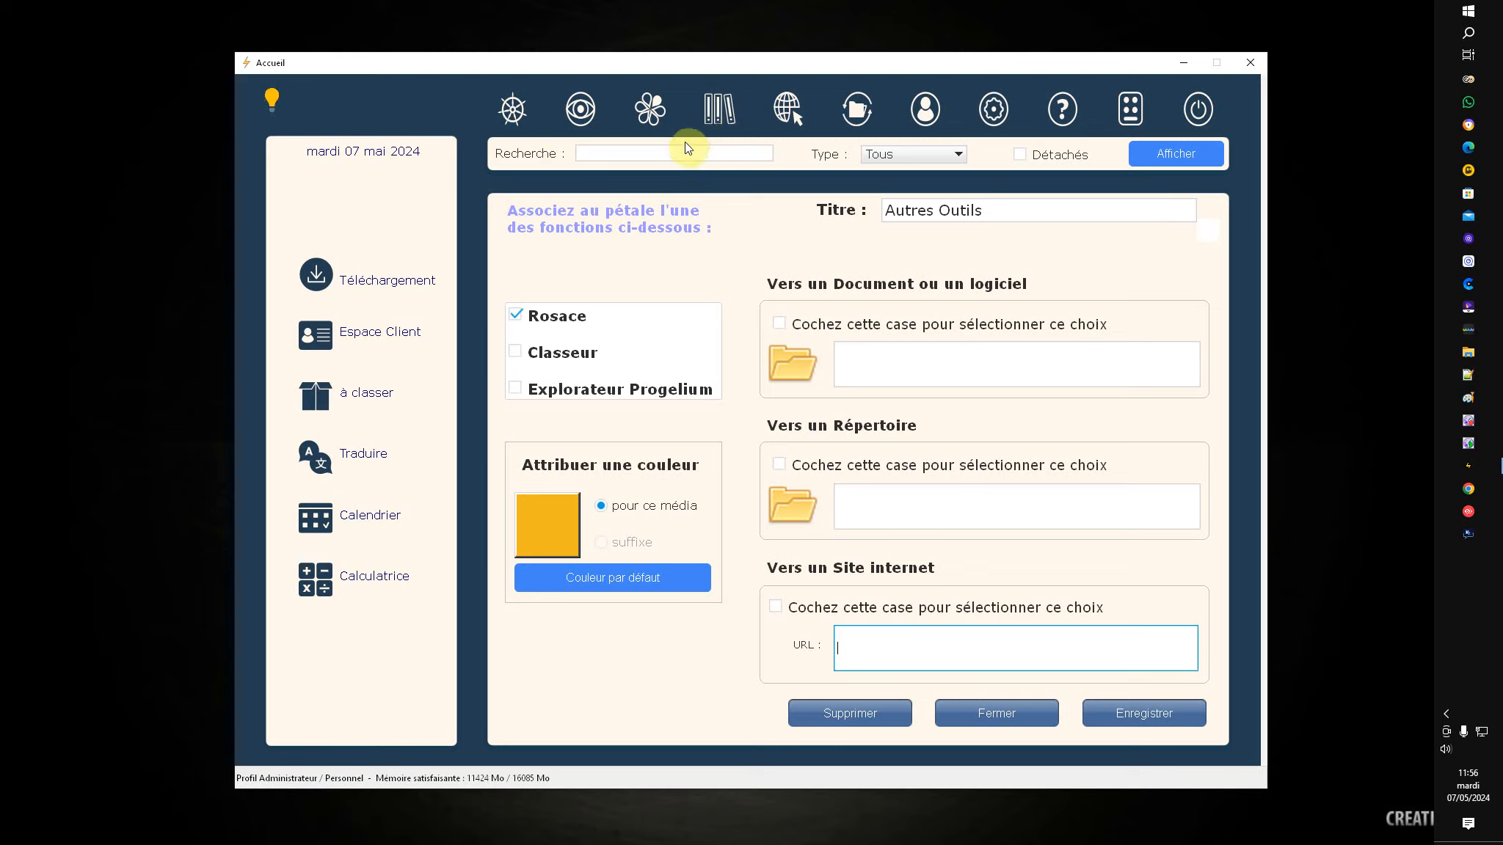
# Step: Return to the Accueil rosace, browse Projets and Gestion de Progelium, then show the Classeurs libraries
pyautogui.click(651, 122)
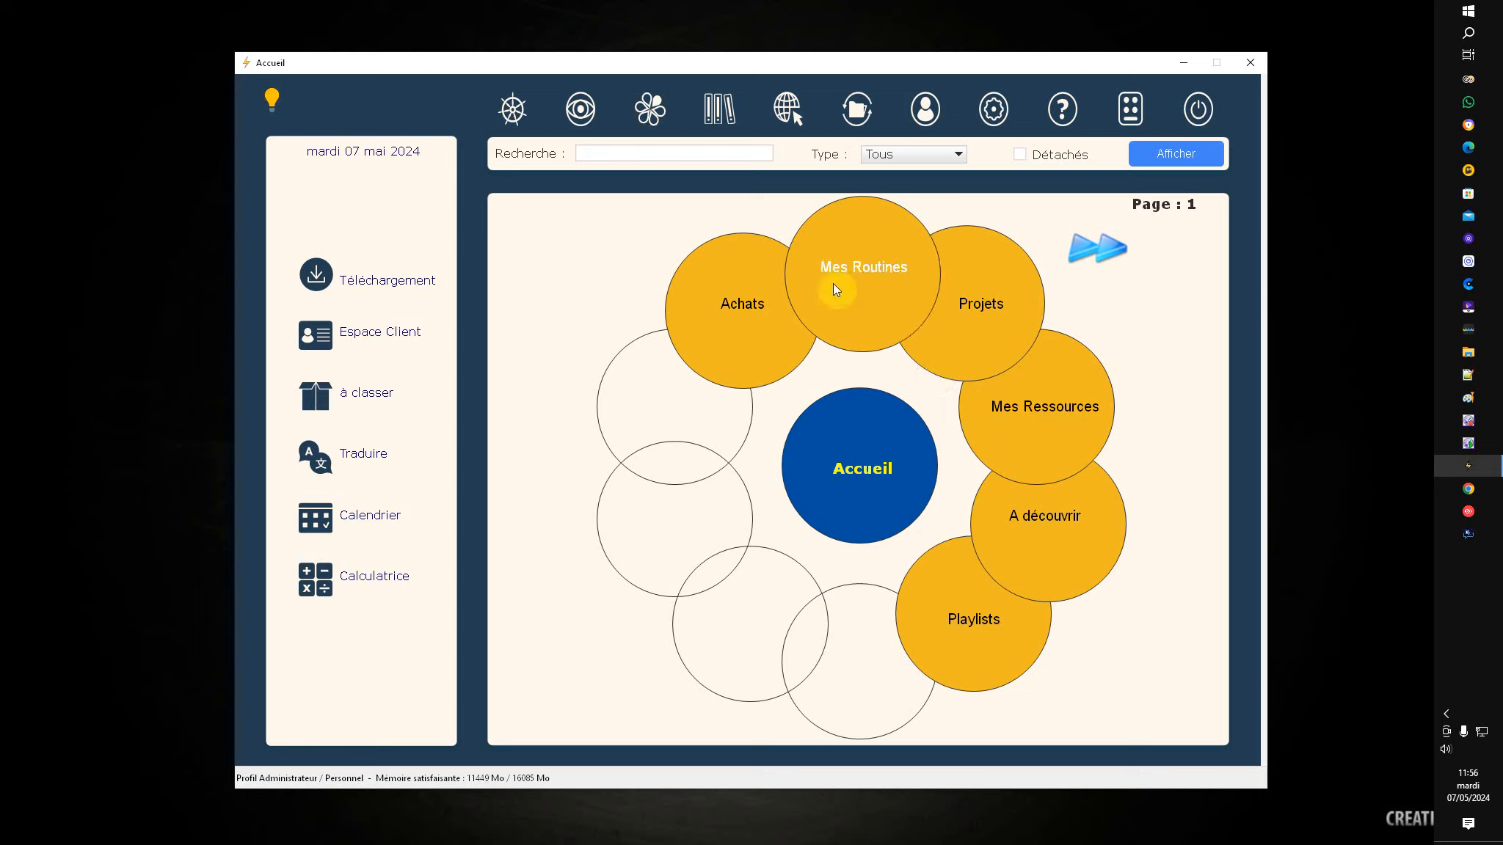
pyautogui.click(982, 306)
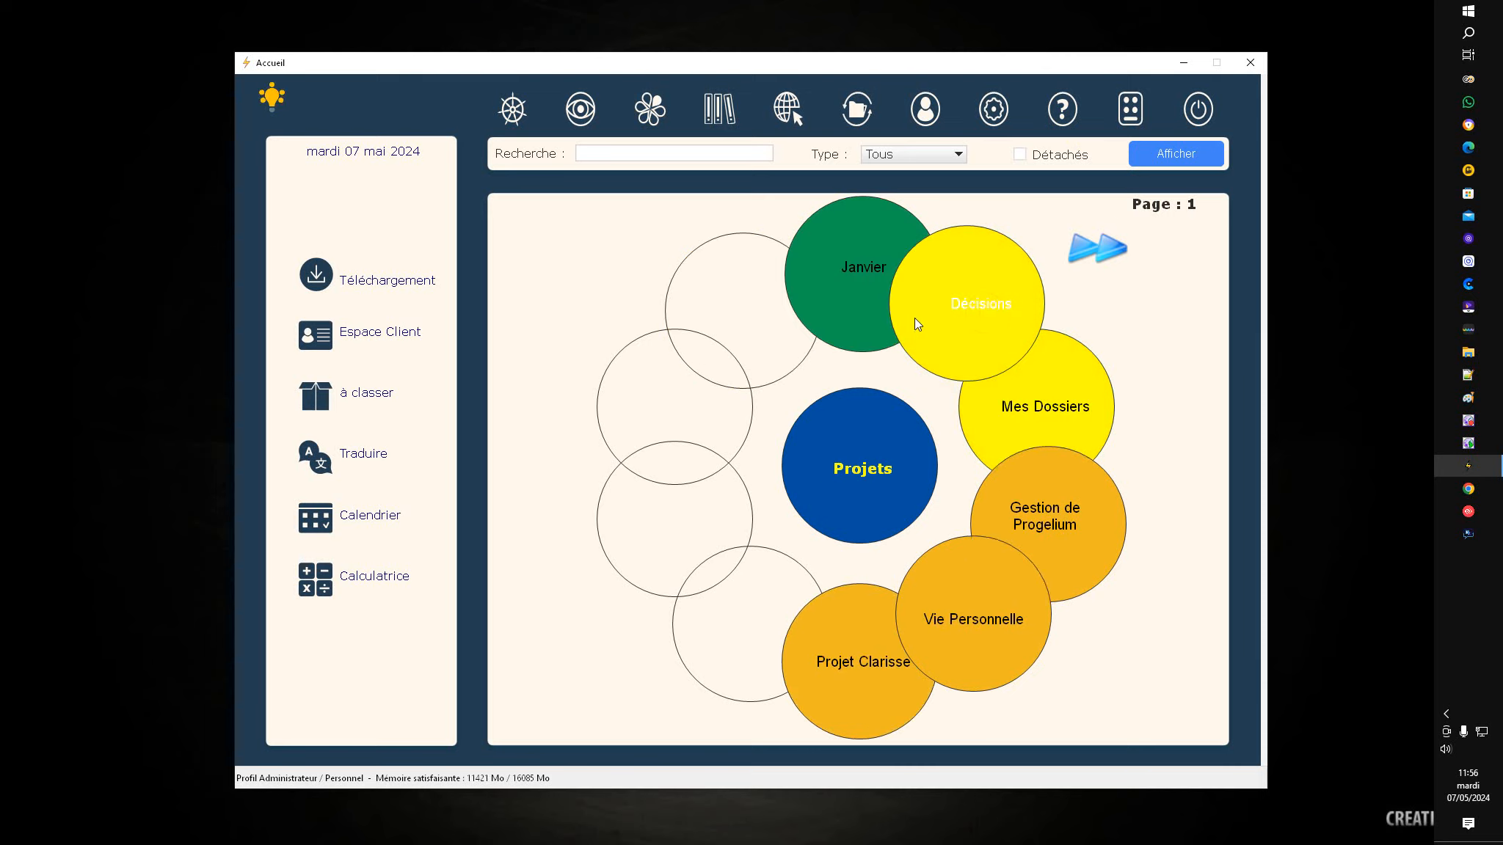
pyautogui.click(1050, 515)
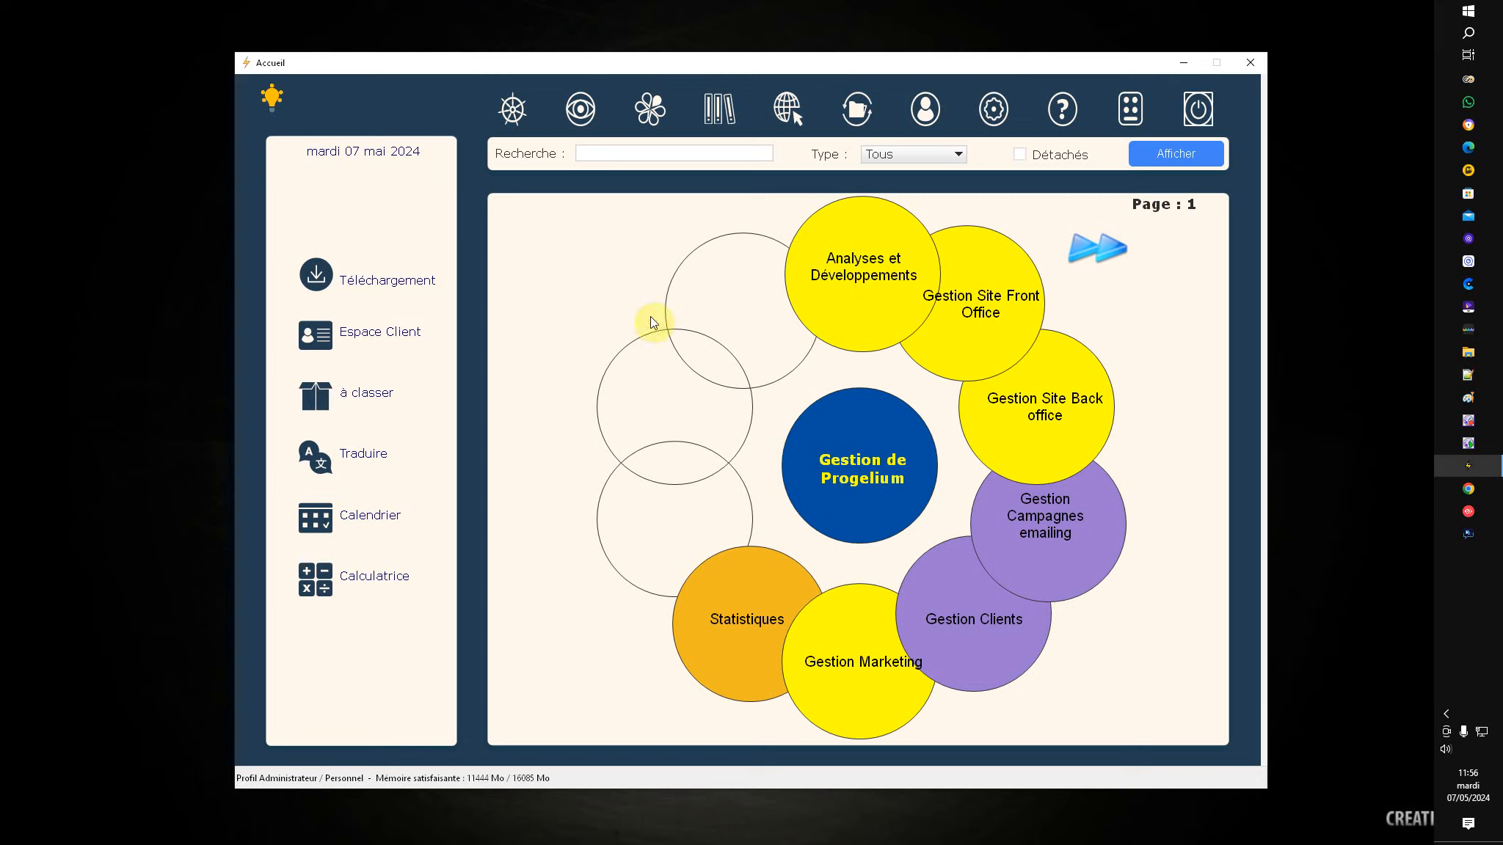
pyautogui.click(719, 109)
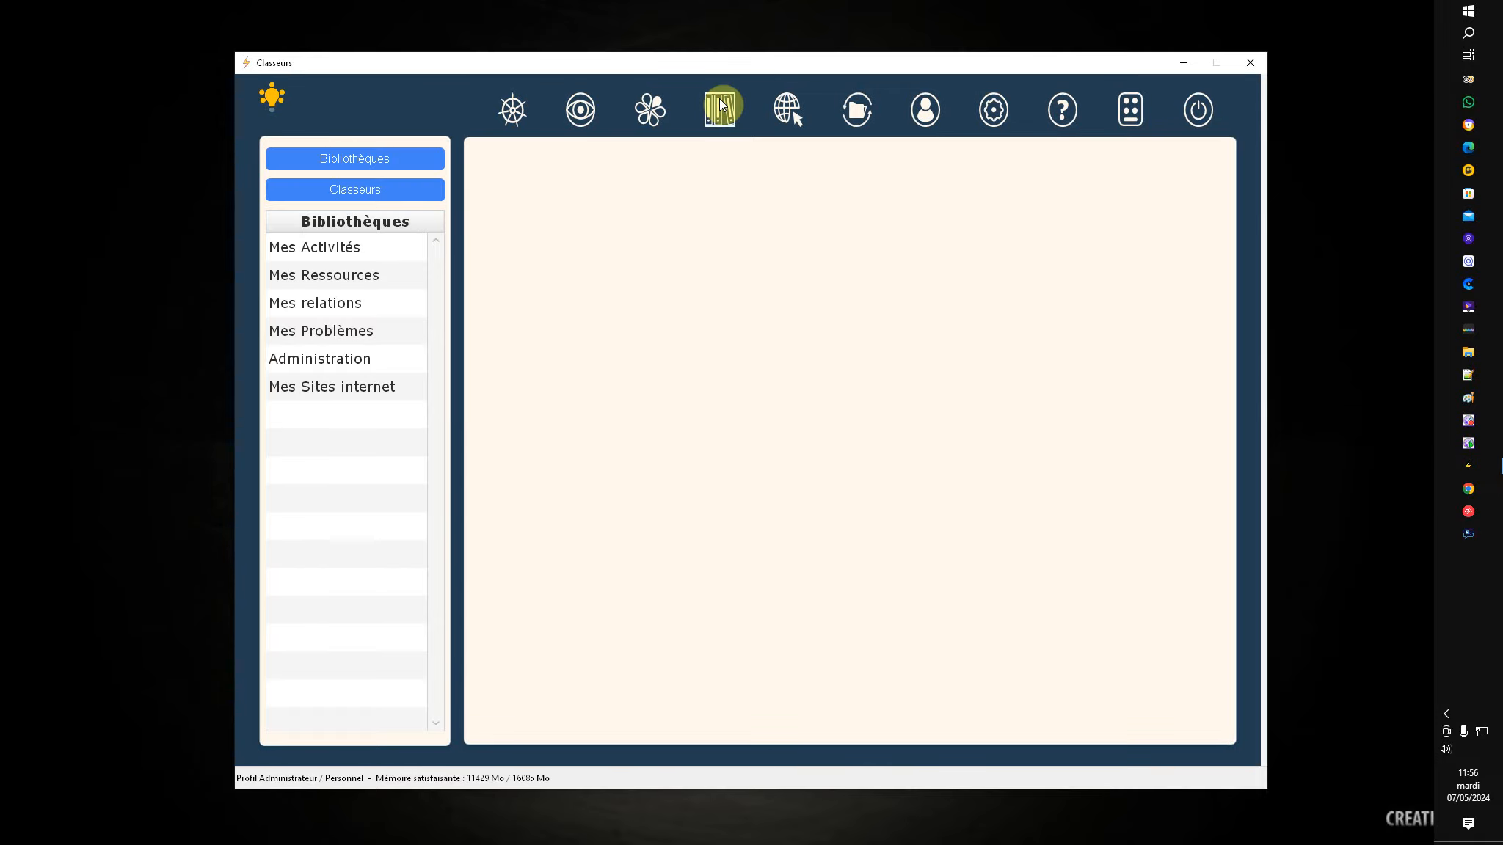
# Step: Go to Mes Activités > Mes Dossiers > Dossier Progelium, check Version 4.25, and switch to 12 Colonnes
pyautogui.click(334, 251)
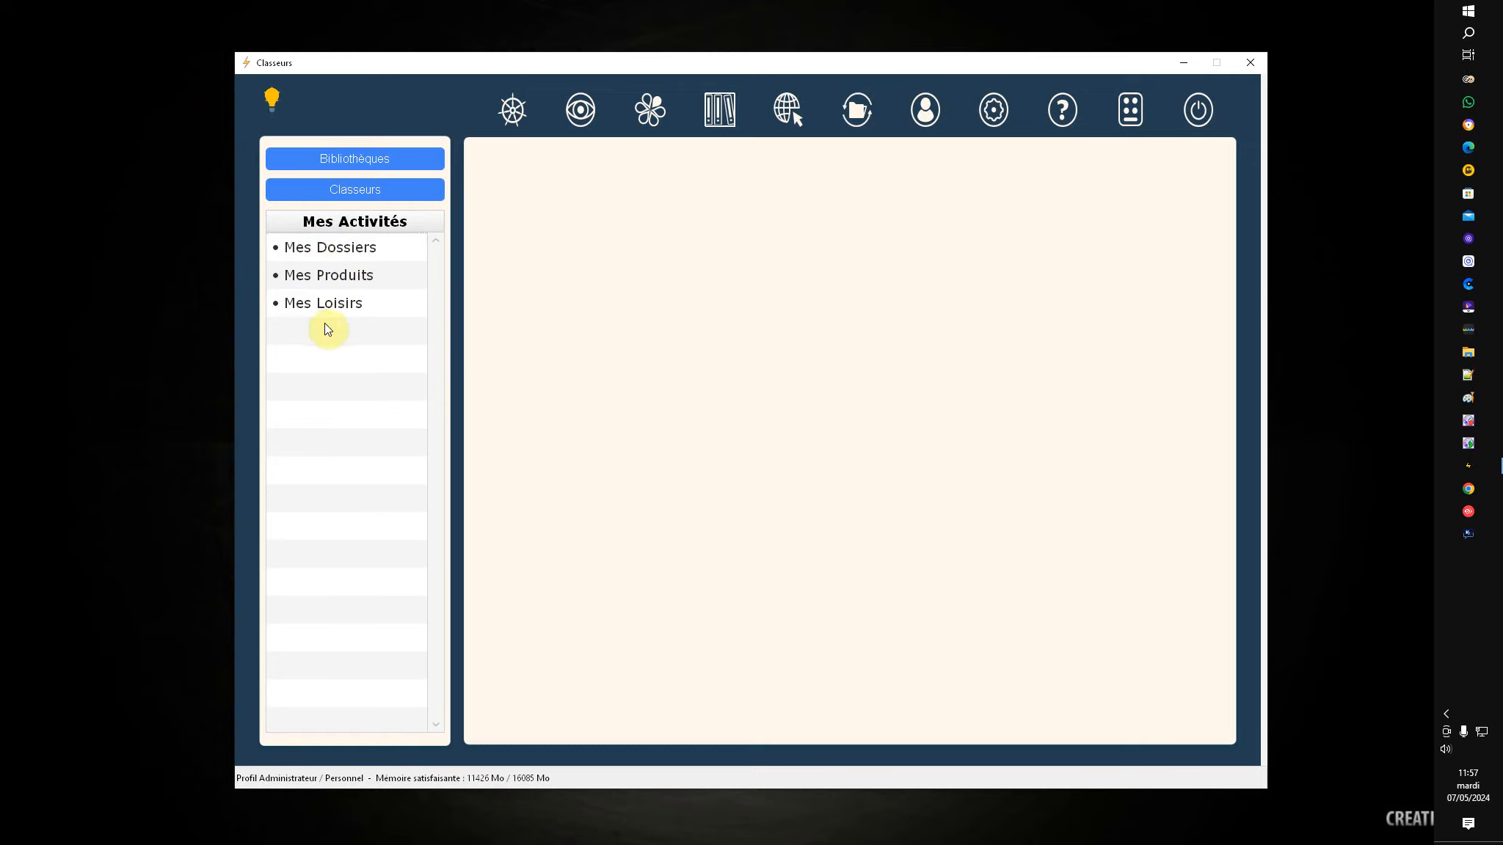
pyautogui.click(319, 252)
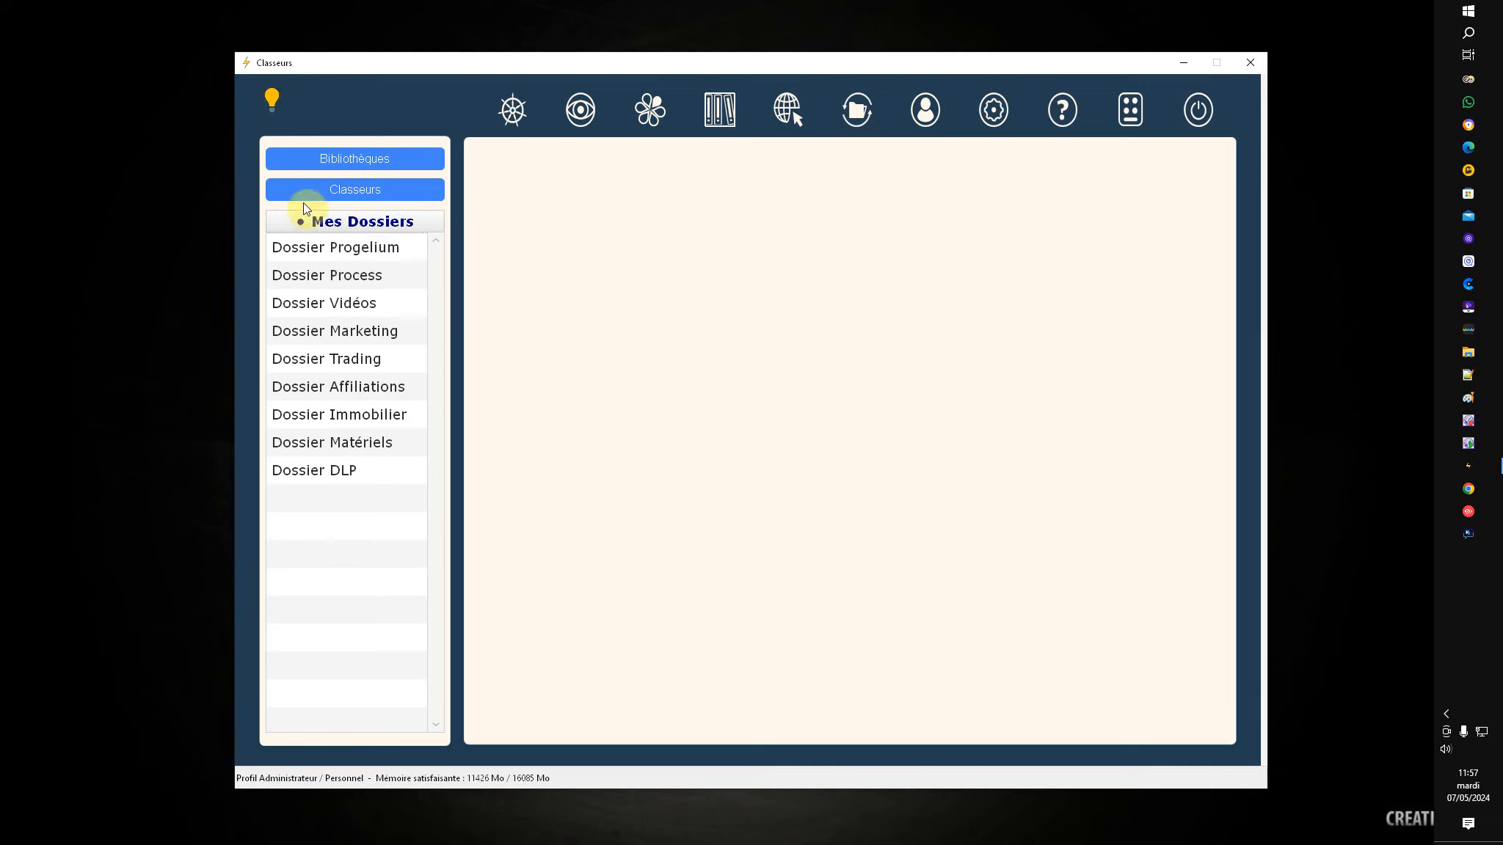
pyautogui.click(334, 257)
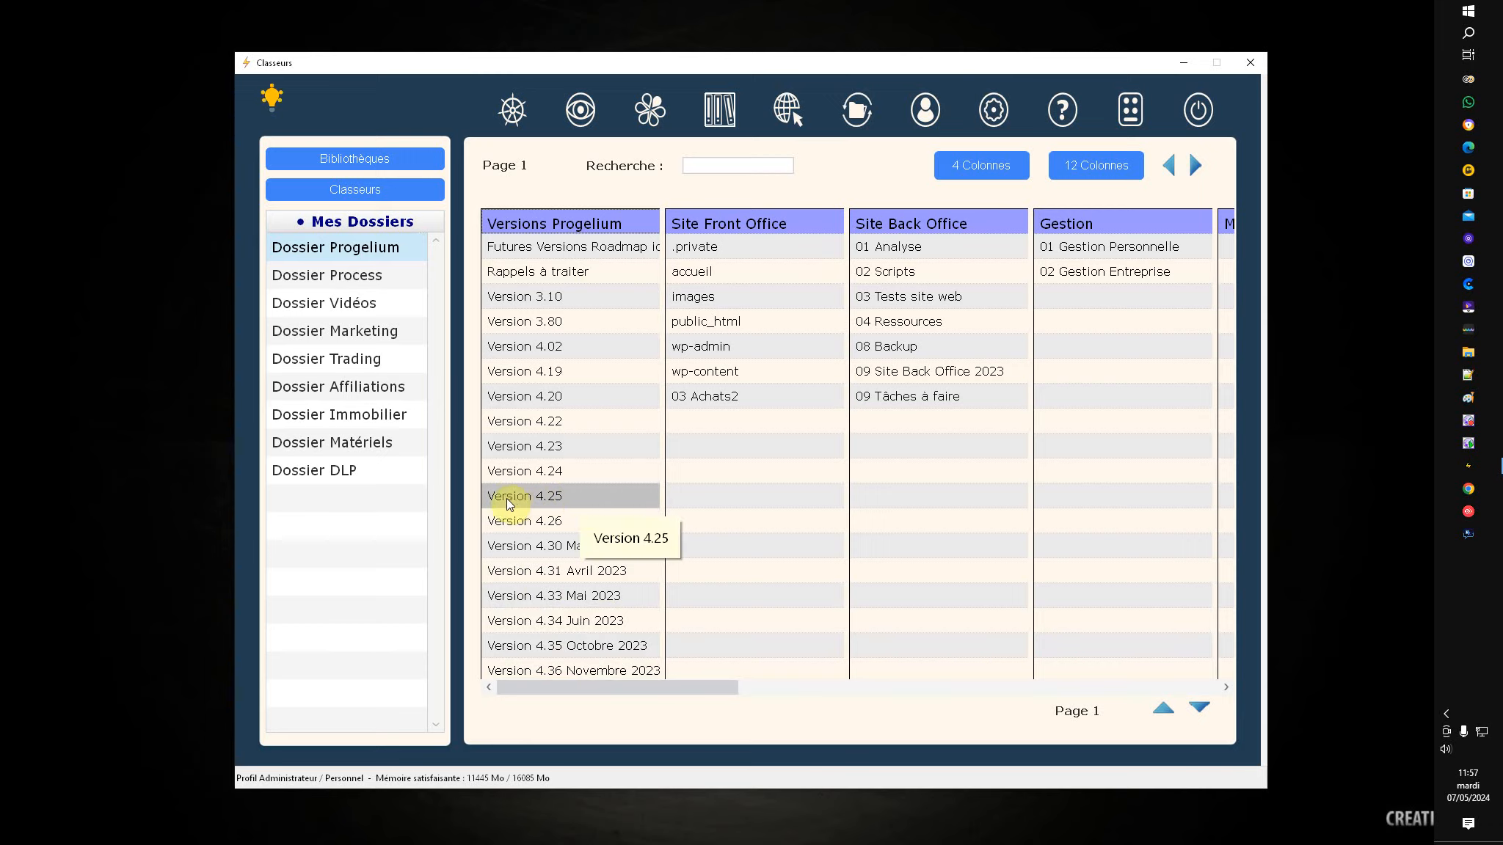
pyautogui.doubleClick(548, 496)
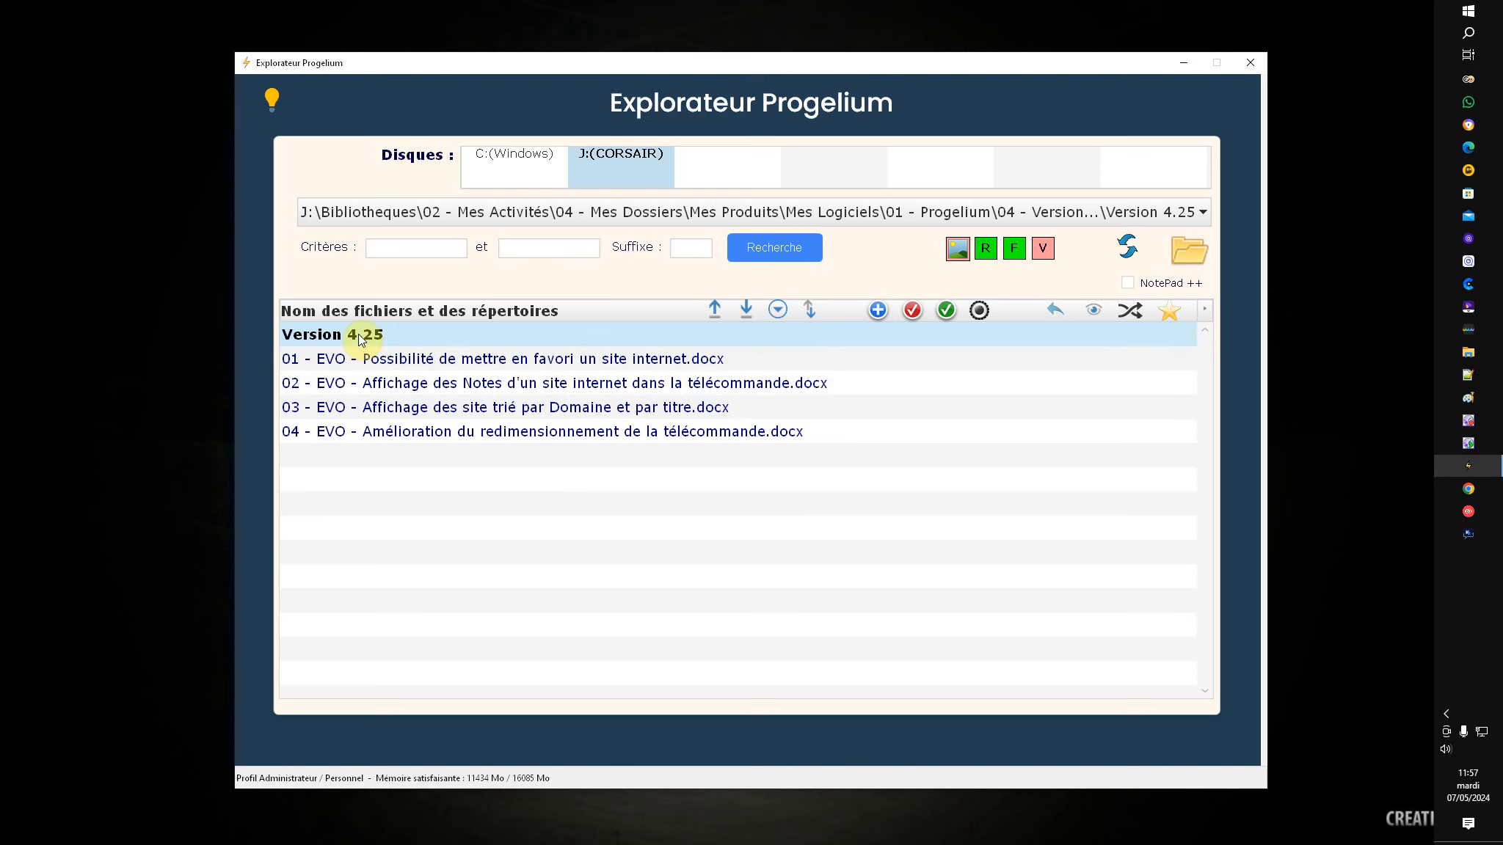
pyautogui.click(1251, 63)
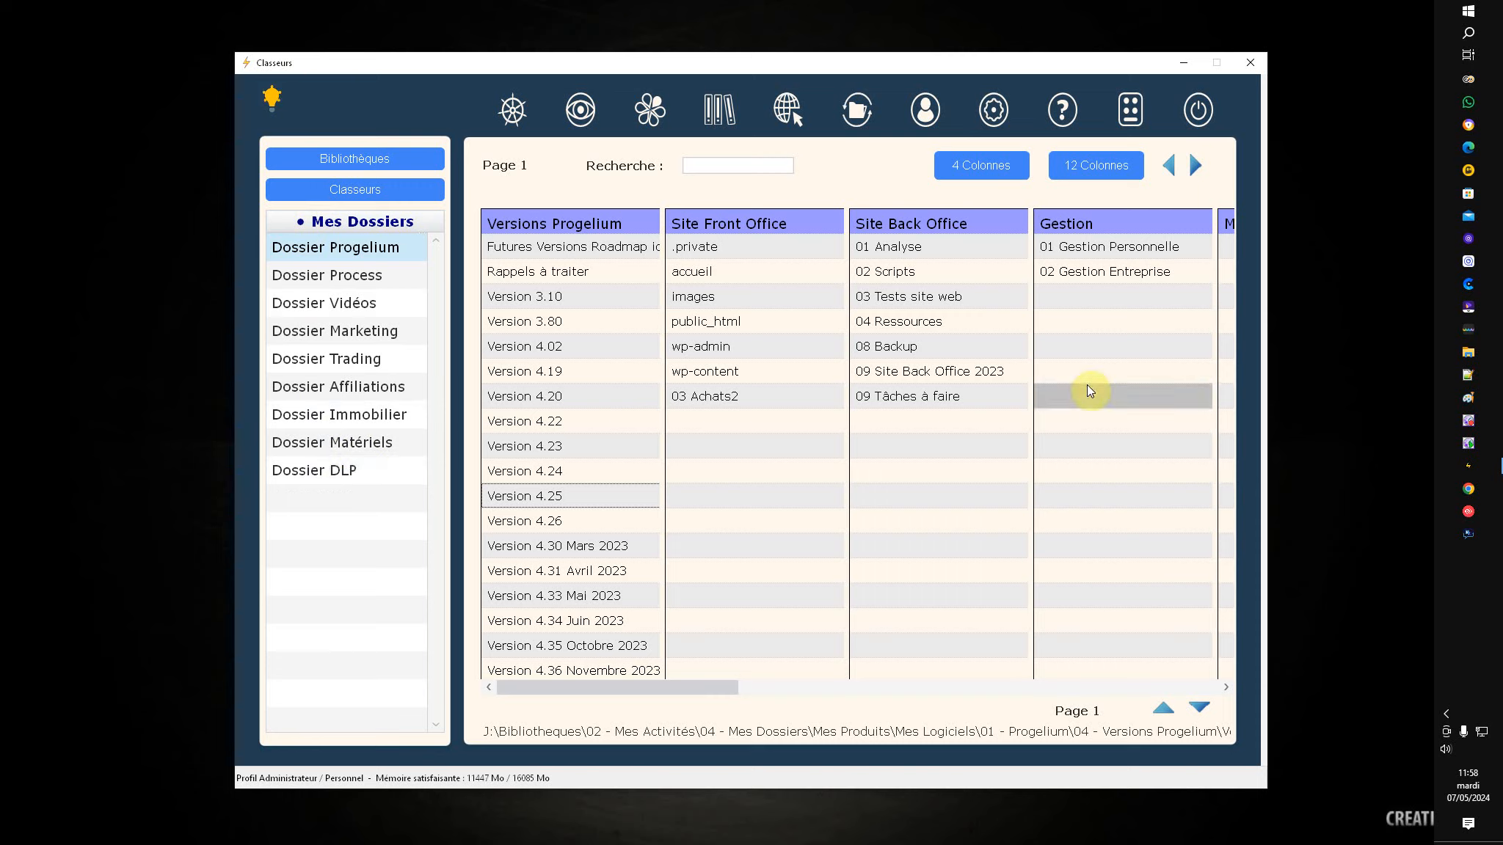
pyautogui.click(1097, 173)
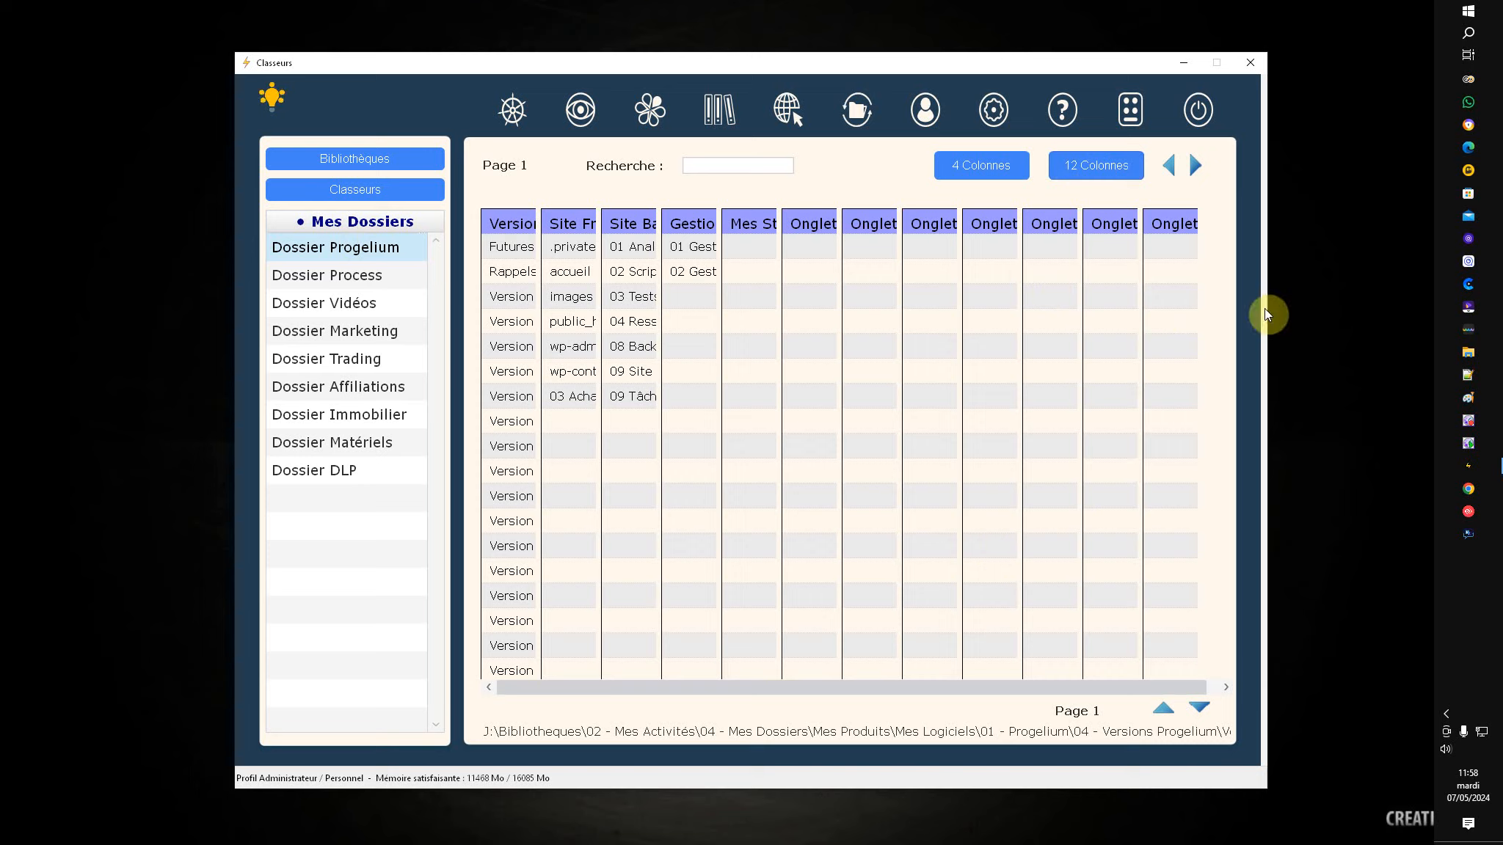
# Step: Page through the Dossier Progelium columns to Onglet 7 and back, then set 4 Colonnes
pyautogui.click(985, 173)
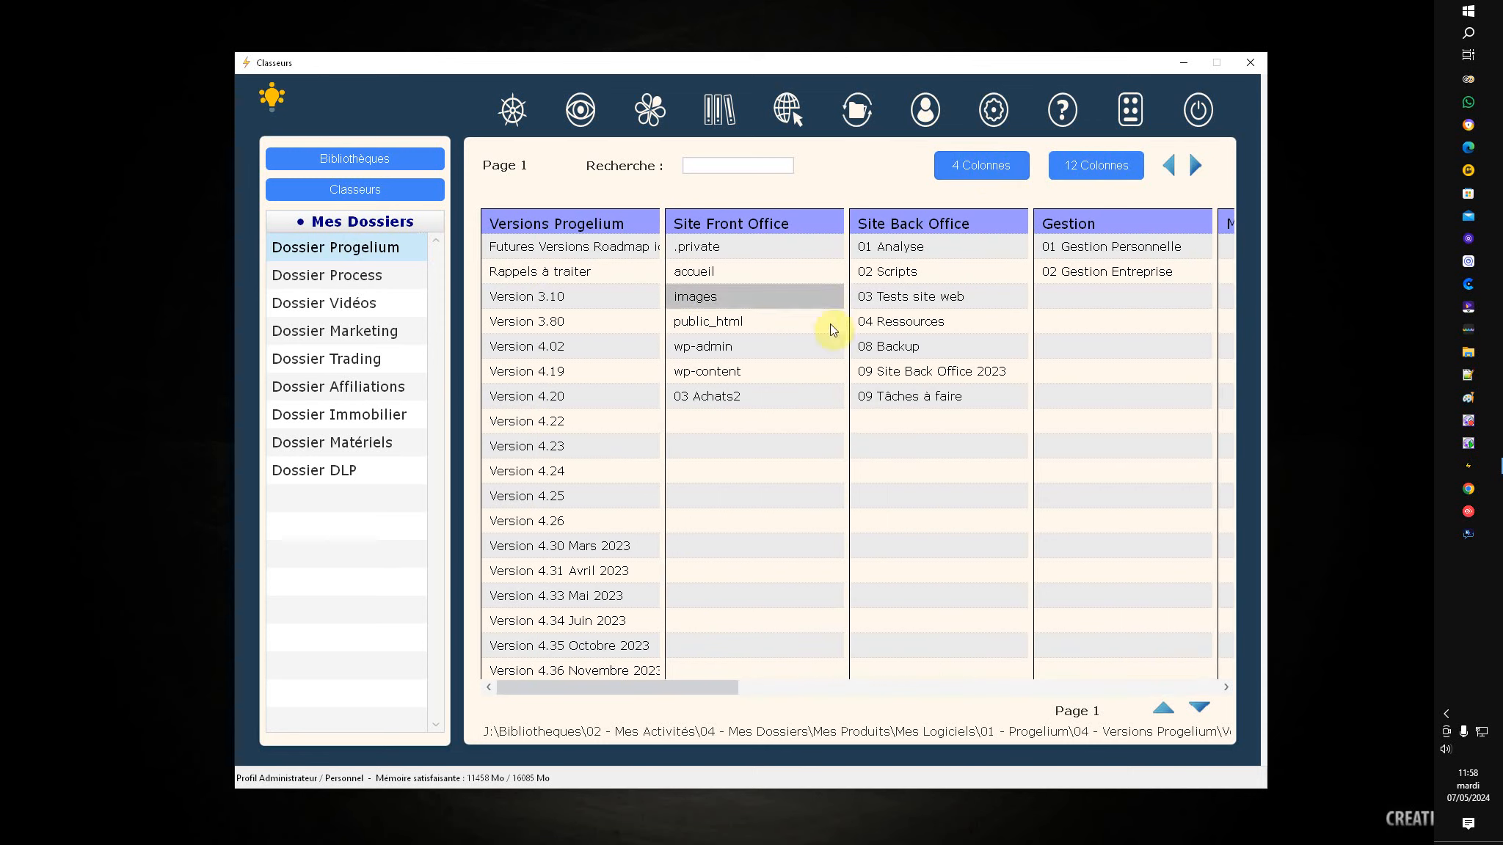
pyautogui.click(1199, 166)
pyautogui.click(1197, 166)
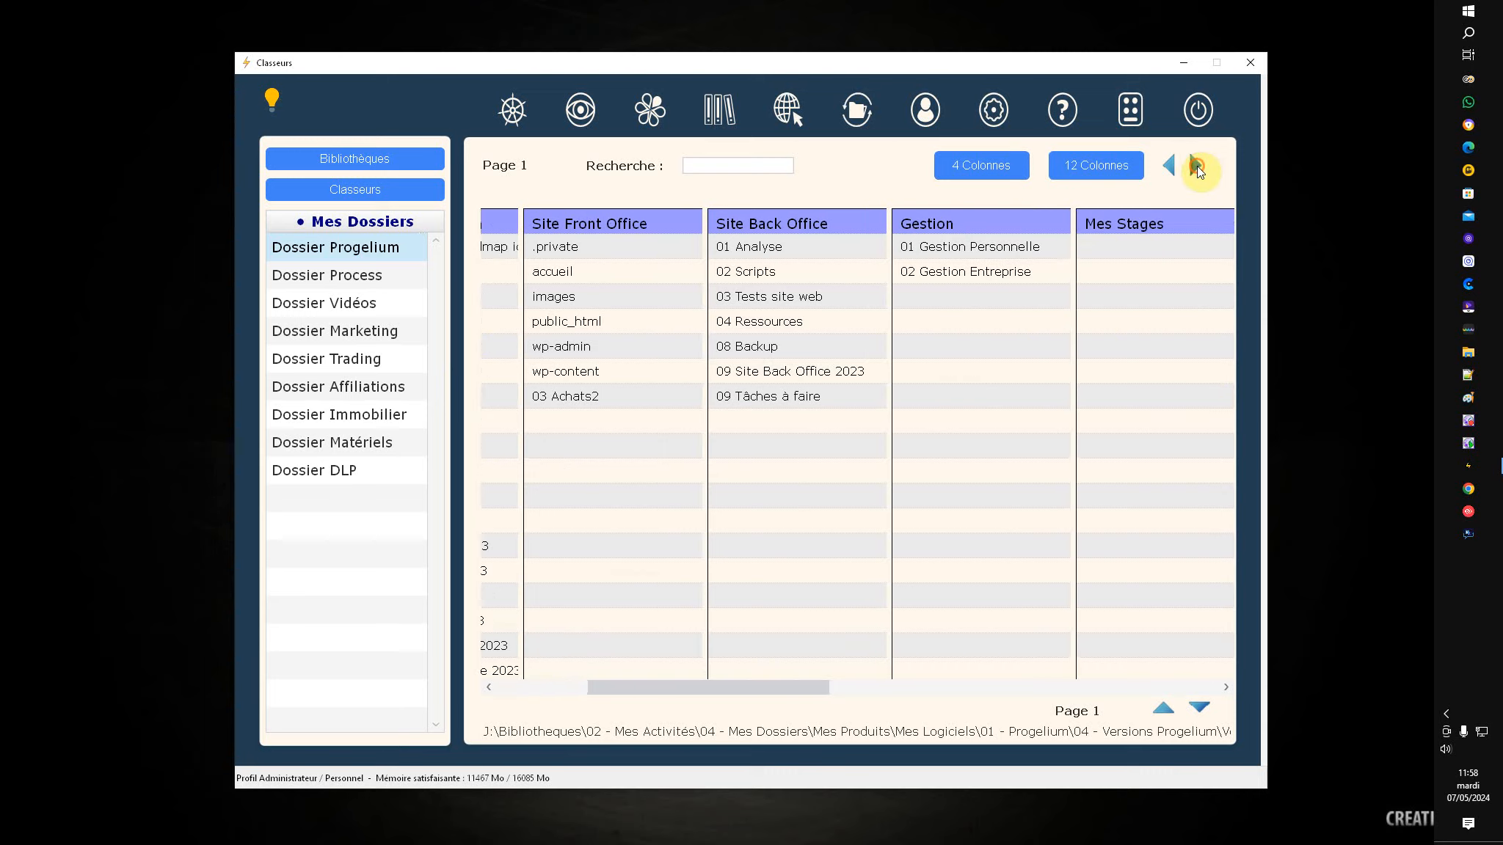
pyautogui.click(1196, 166)
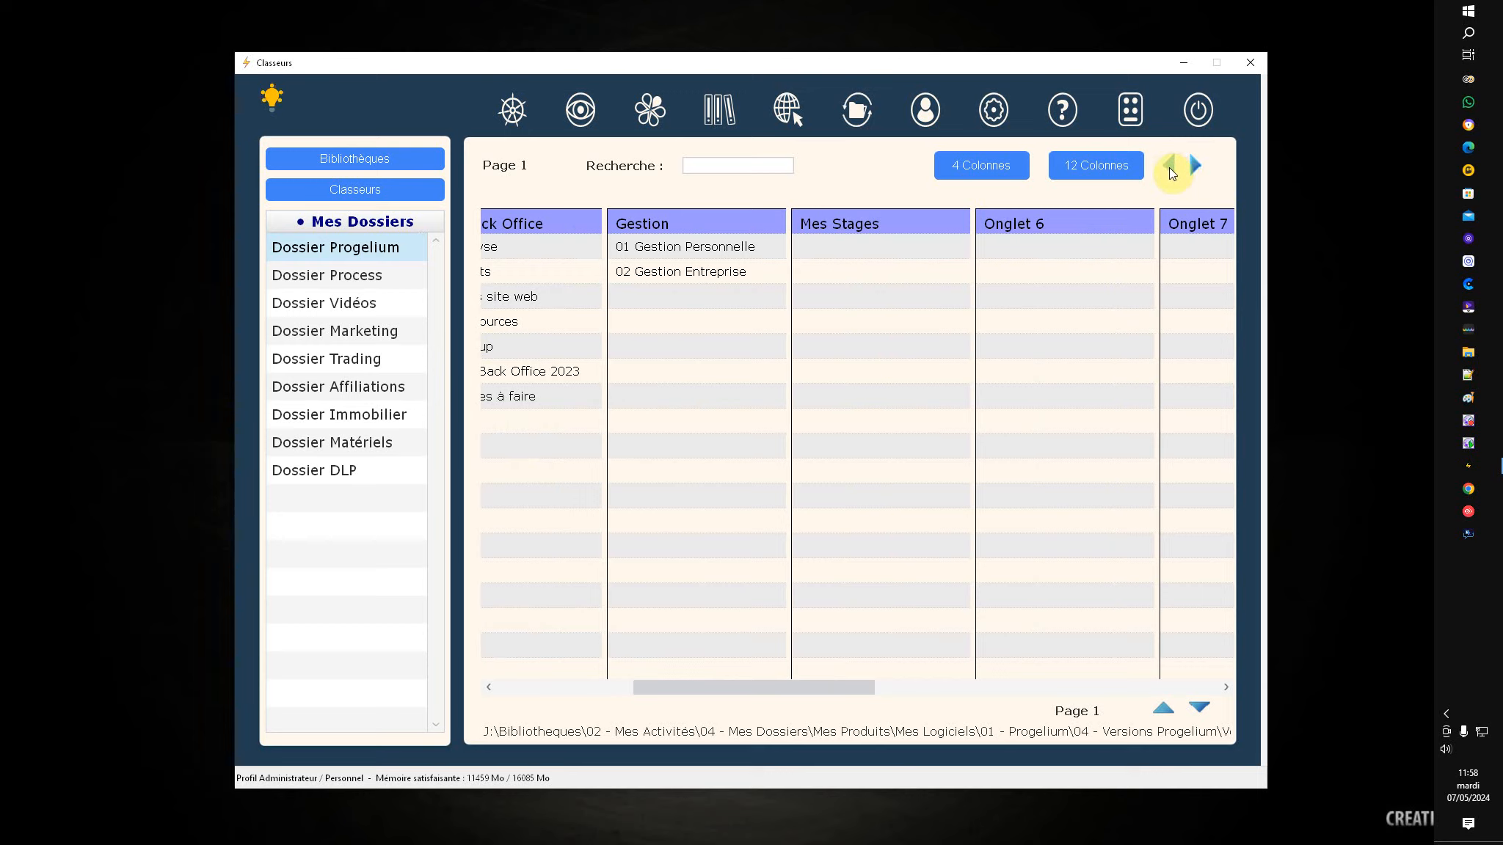
pyautogui.click(1175, 167)
pyautogui.click(1175, 166)
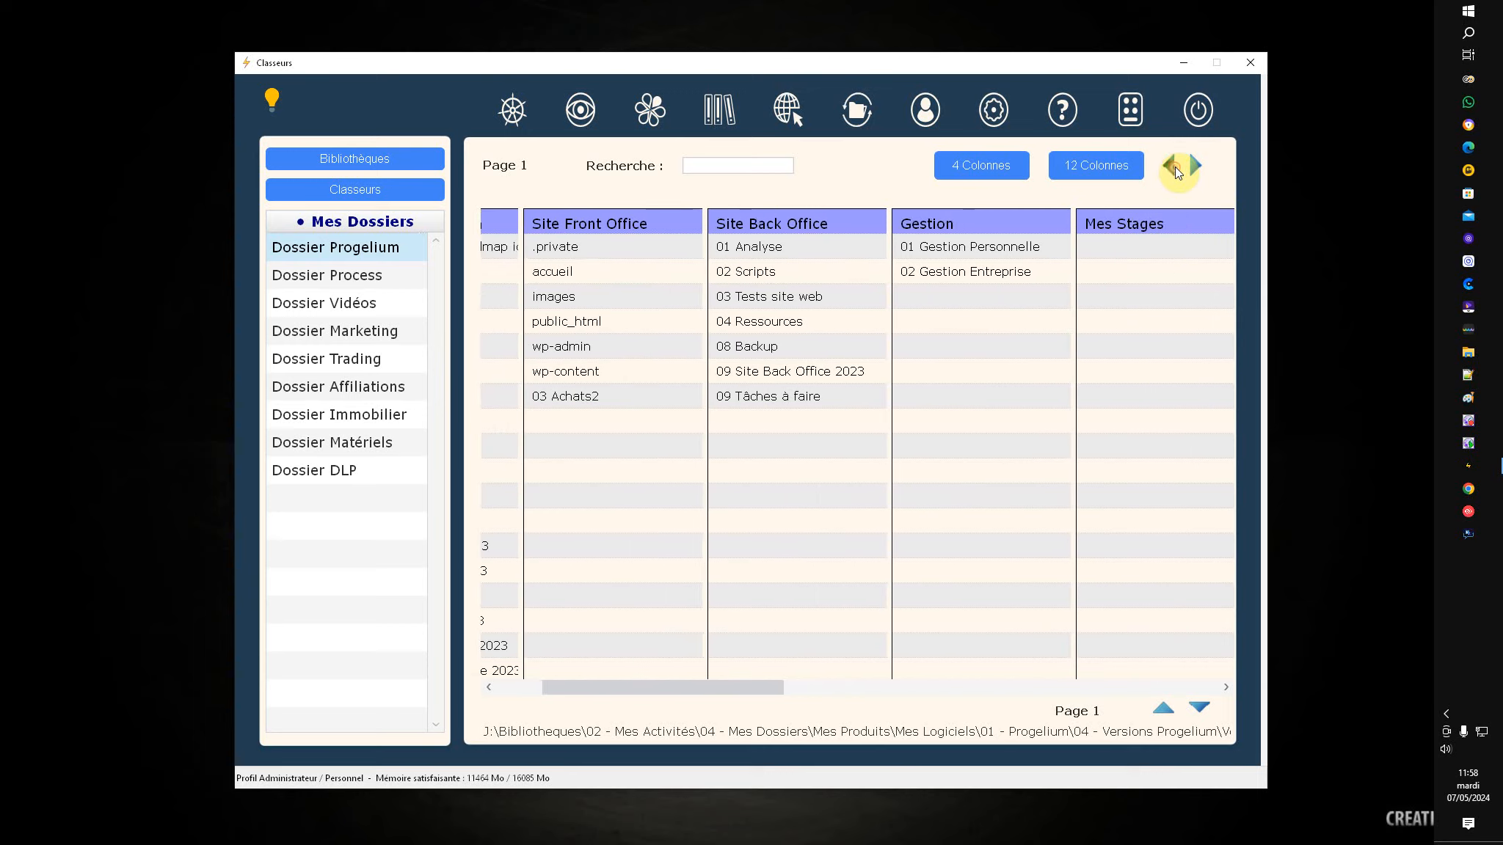
pyautogui.click(1176, 167)
pyautogui.click(1176, 167)
pyautogui.click(1175, 167)
pyautogui.click(1175, 166)
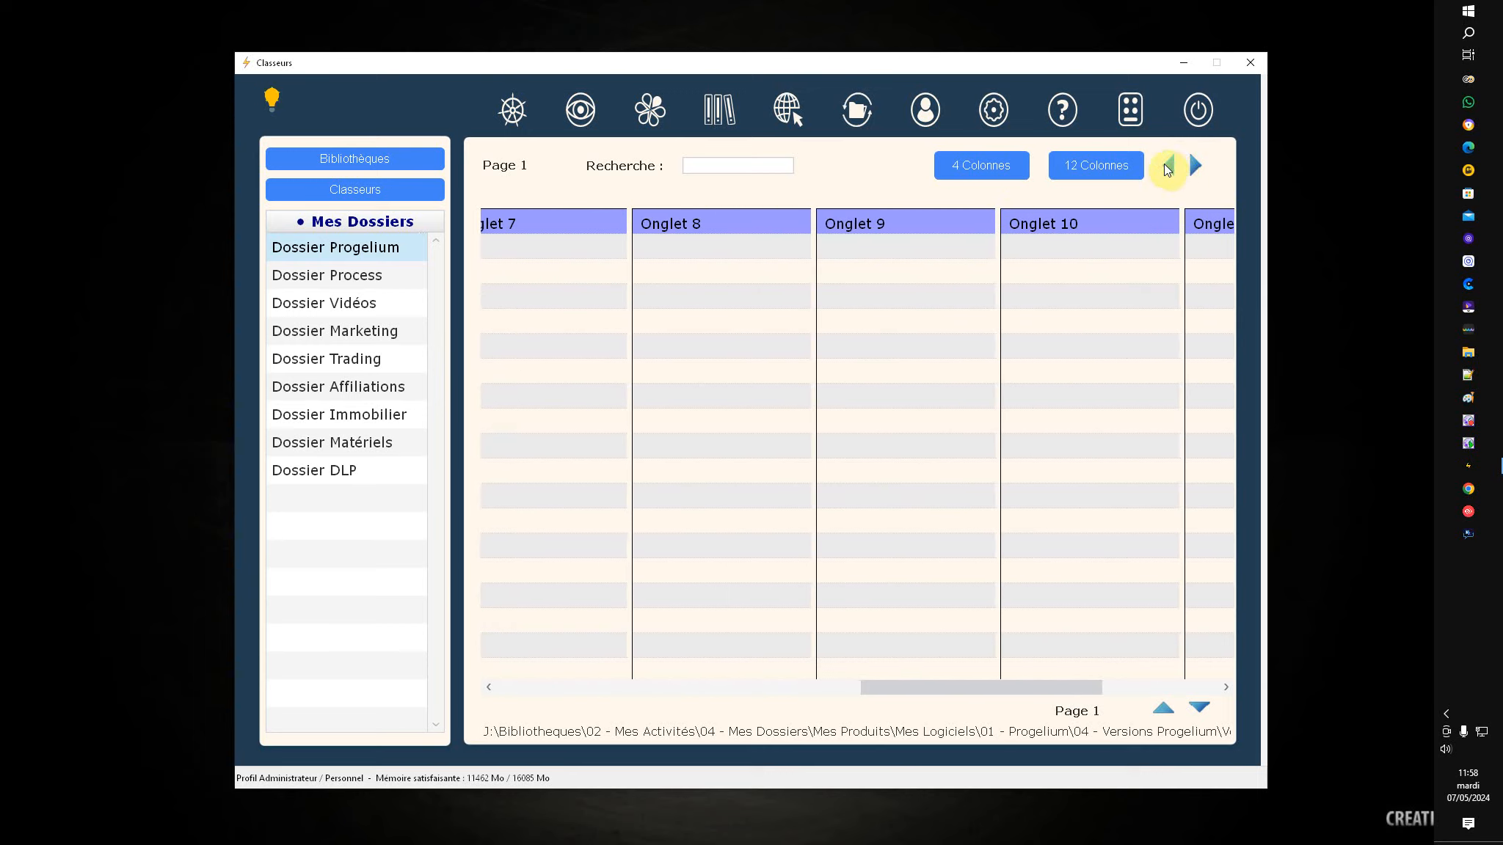
pyautogui.click(983, 166)
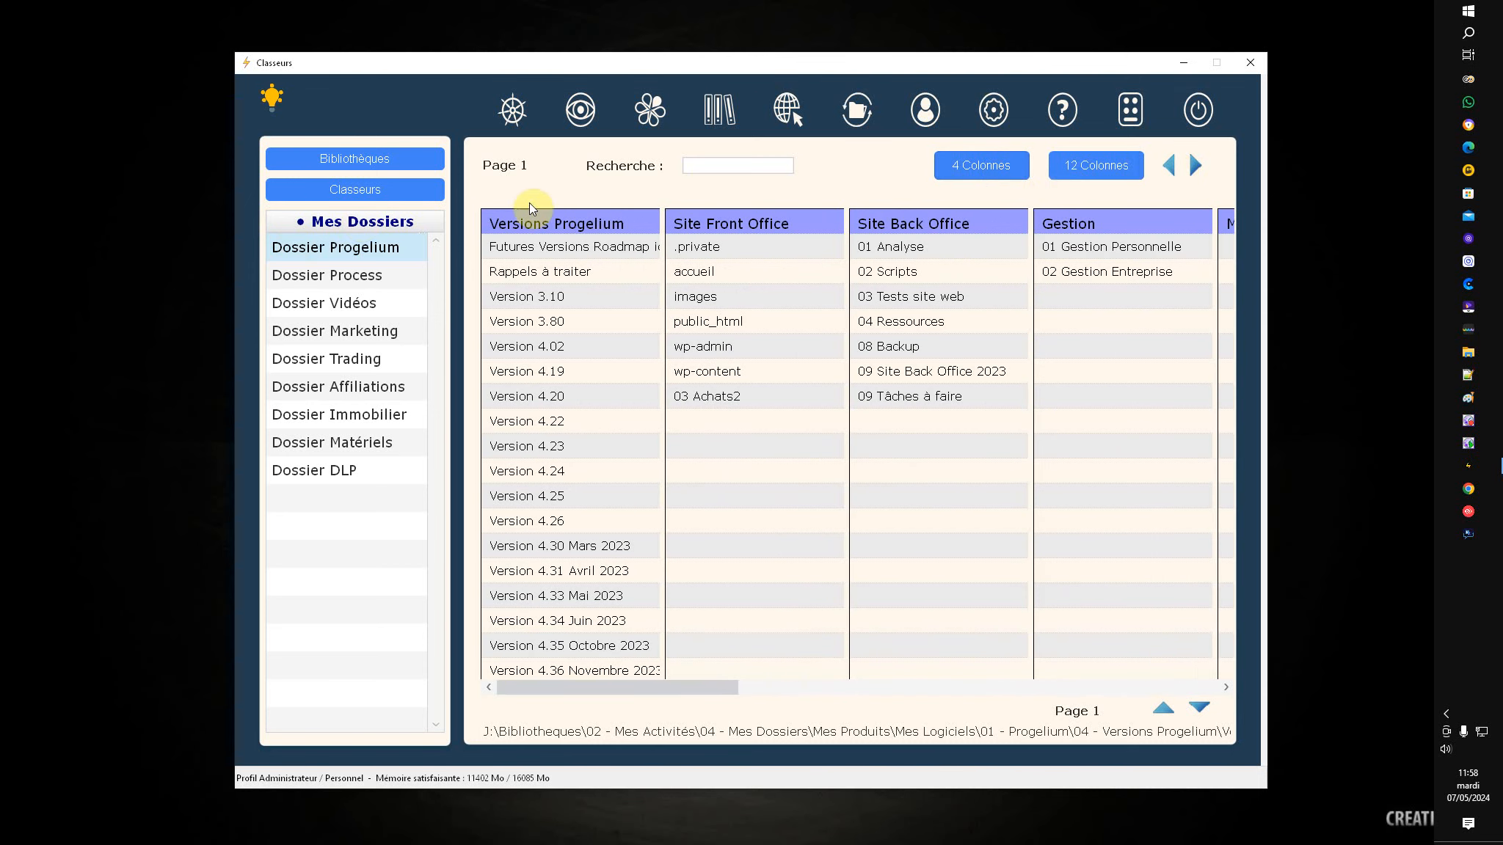
pyautogui.rightClick(536, 217)
pyautogui.click(585, 222)
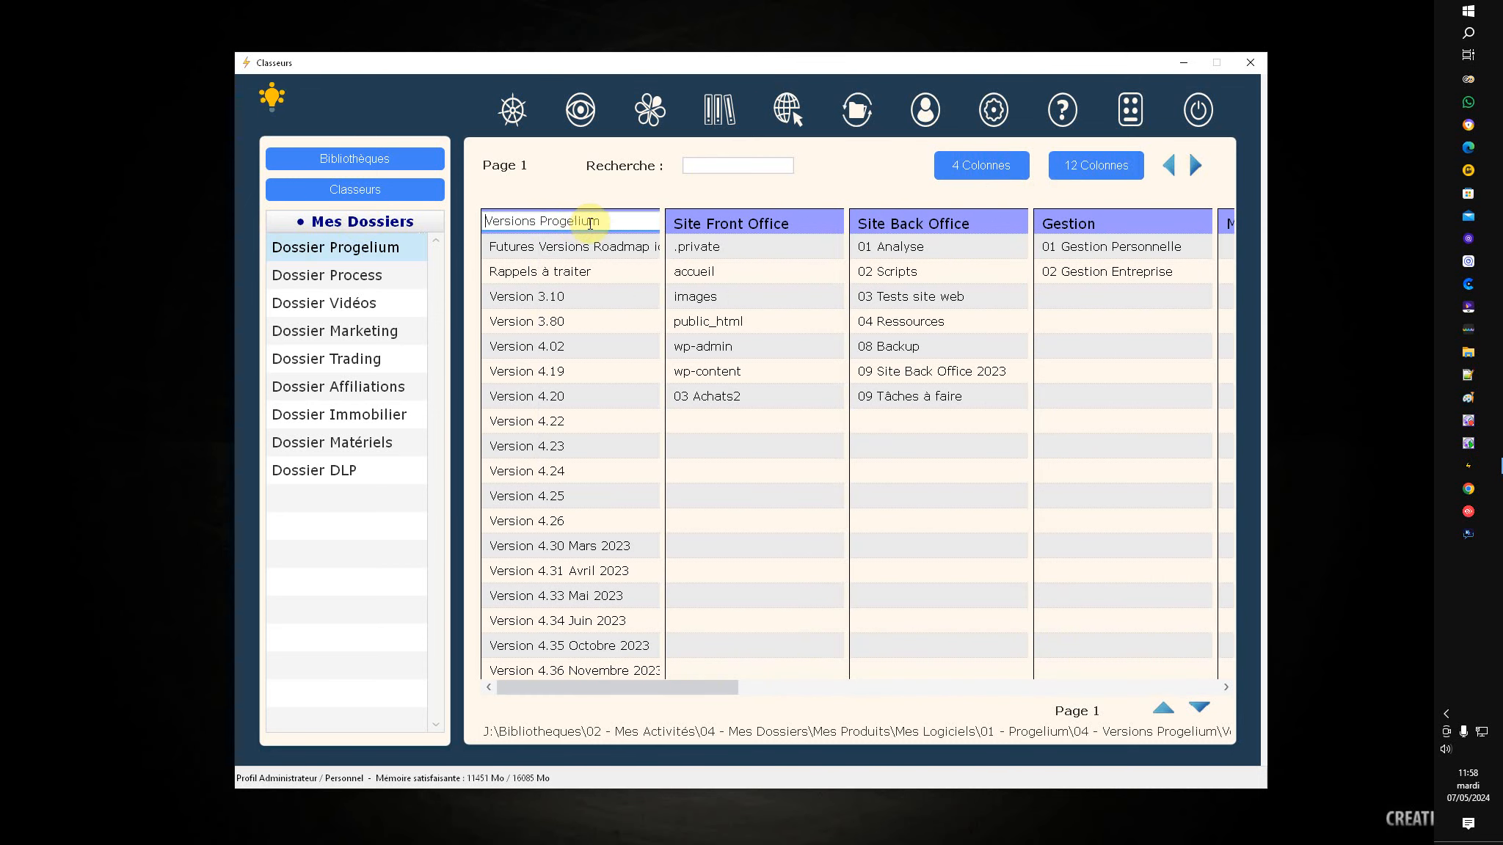
pyautogui.moveTo(618, 222); pyautogui.dragTo(685, 237)
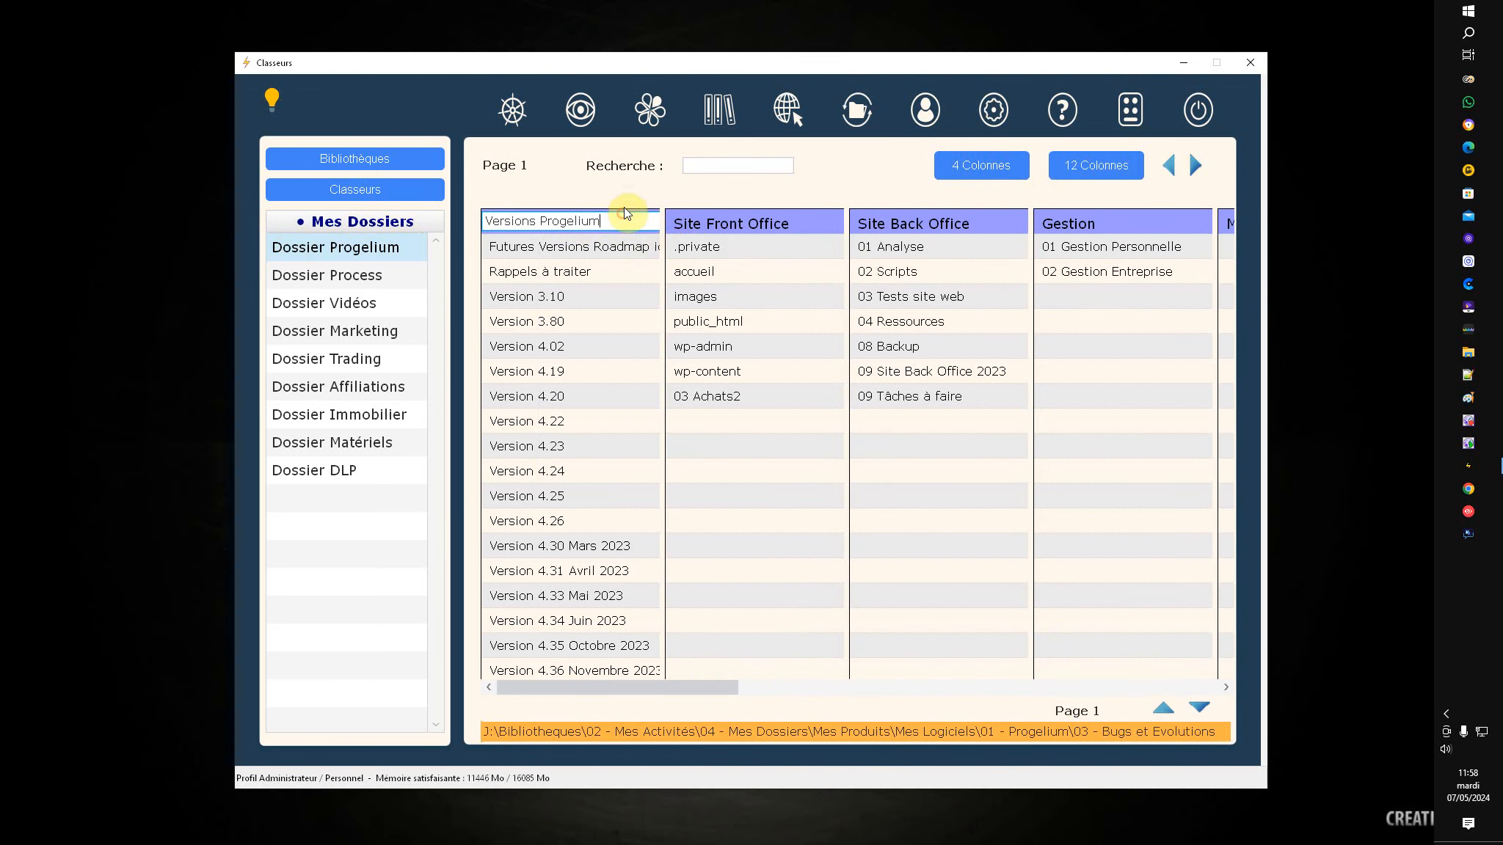
pyautogui.press('Return')
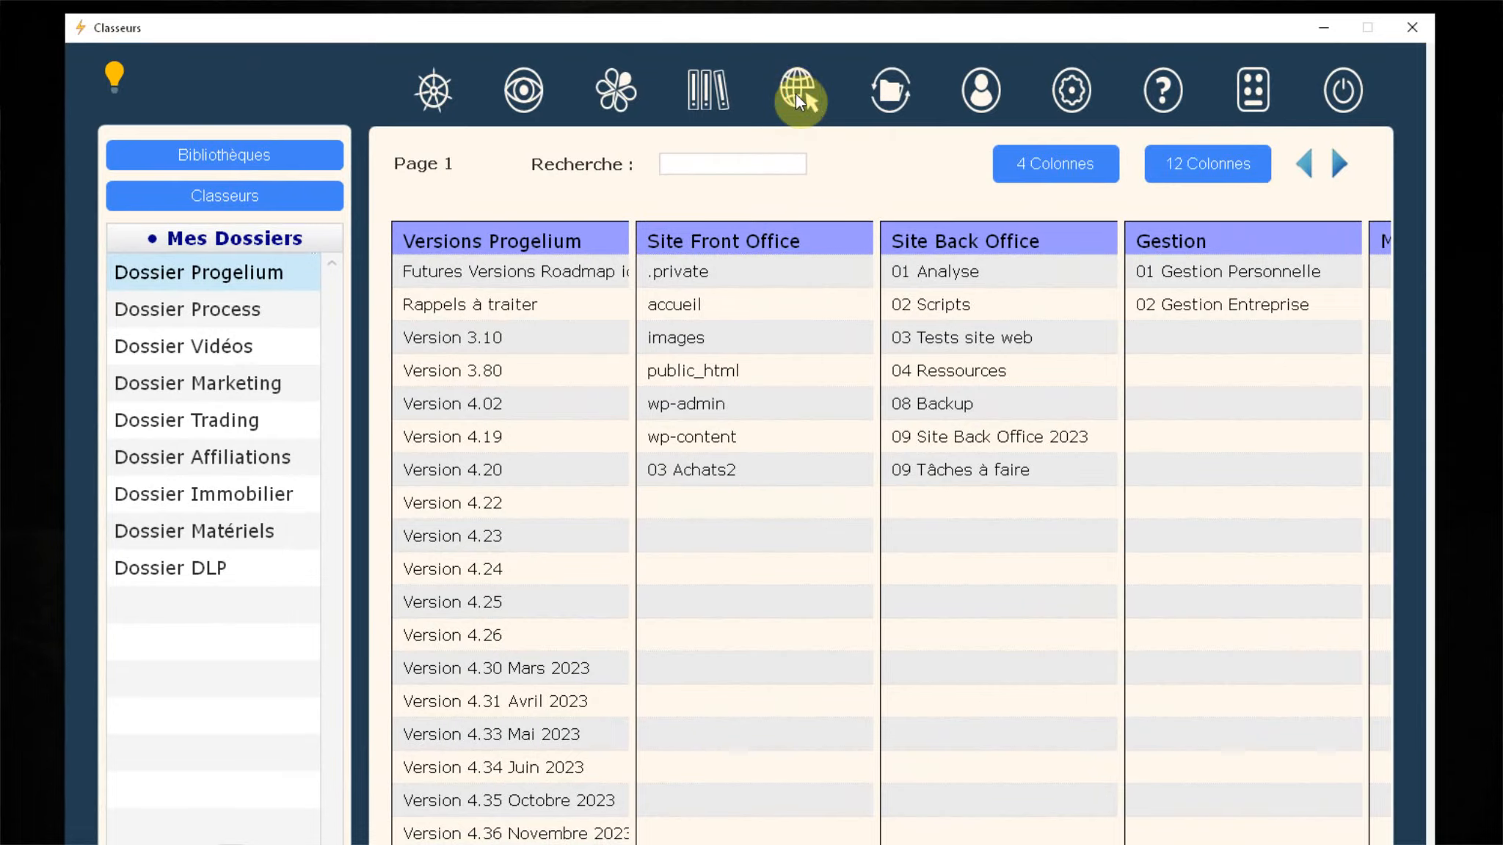
# Step: Open Sites internet favoris, create a new entry and keep its category as A classer
pyautogui.click(798, 99)
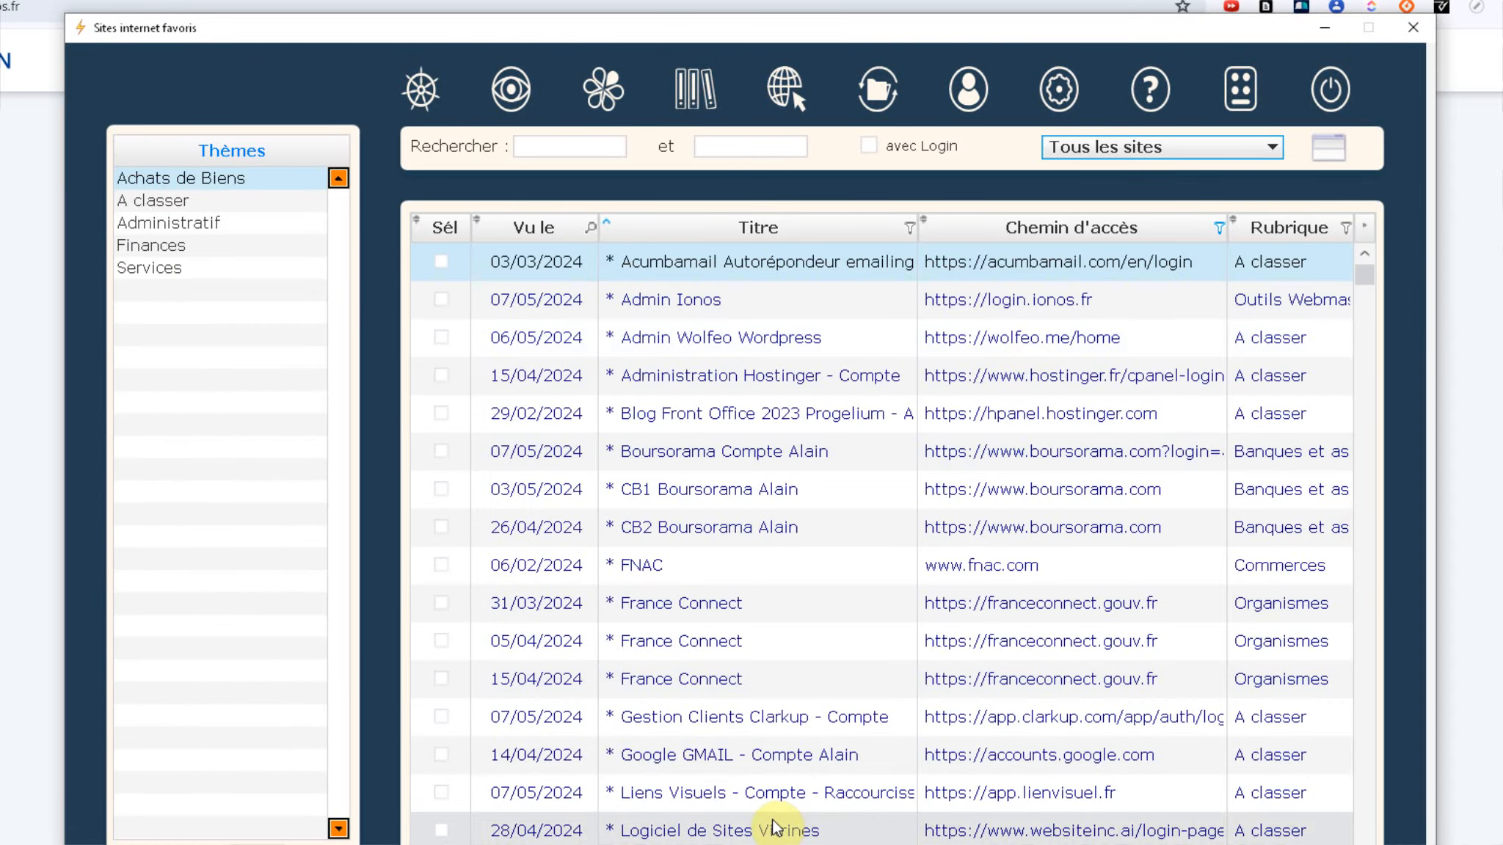
pyautogui.rightClick(685, 301)
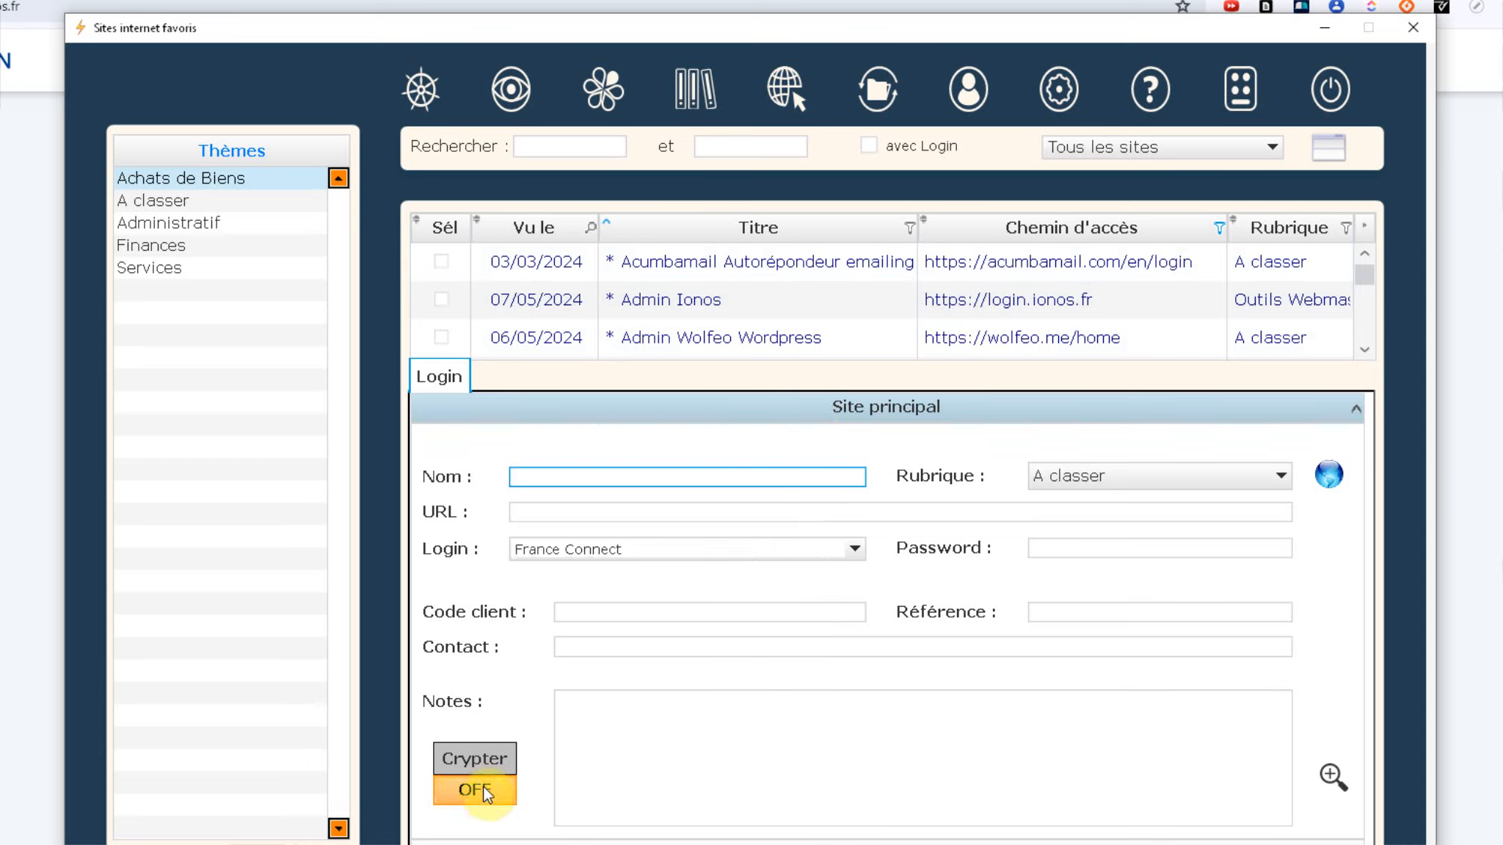
pyautogui.click(719, 478)
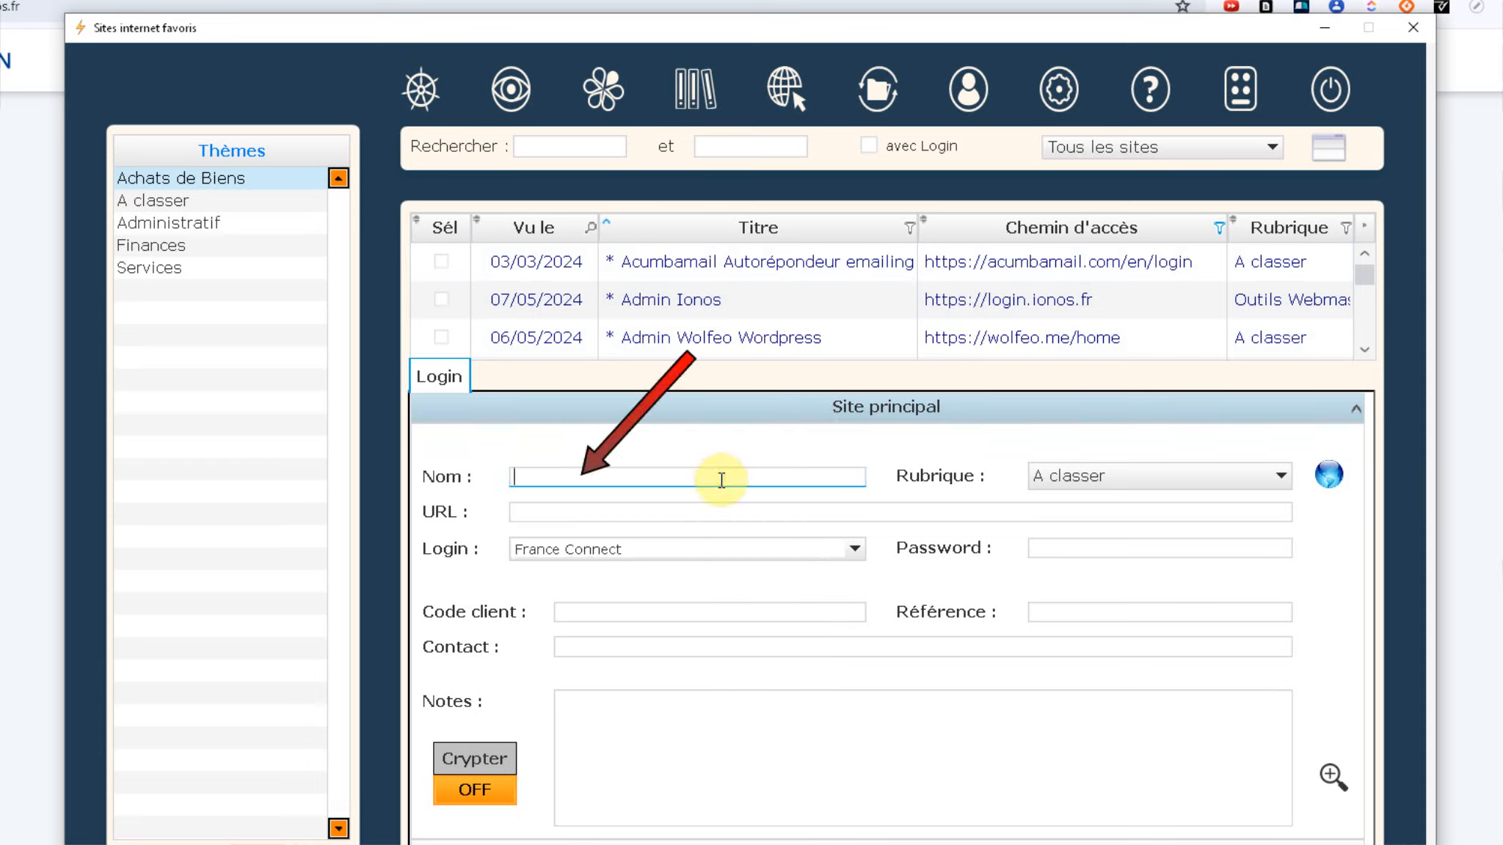
pyautogui.click(1228, 477)
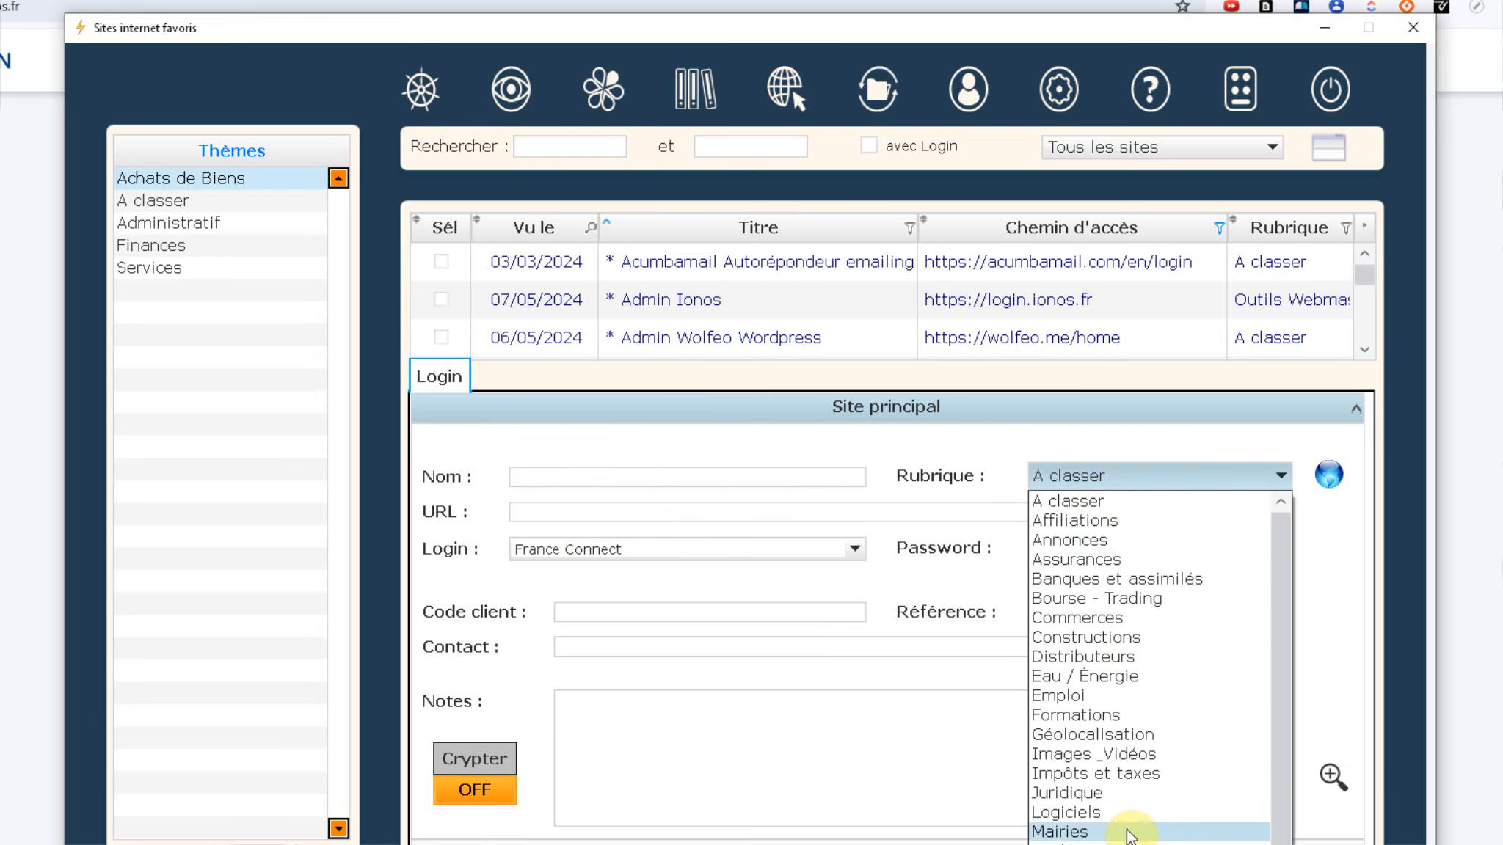
pyautogui.click(951, 464)
# Step: Step through the URL and login fields, choosing France Connect as the login
pyautogui.click(518, 513)
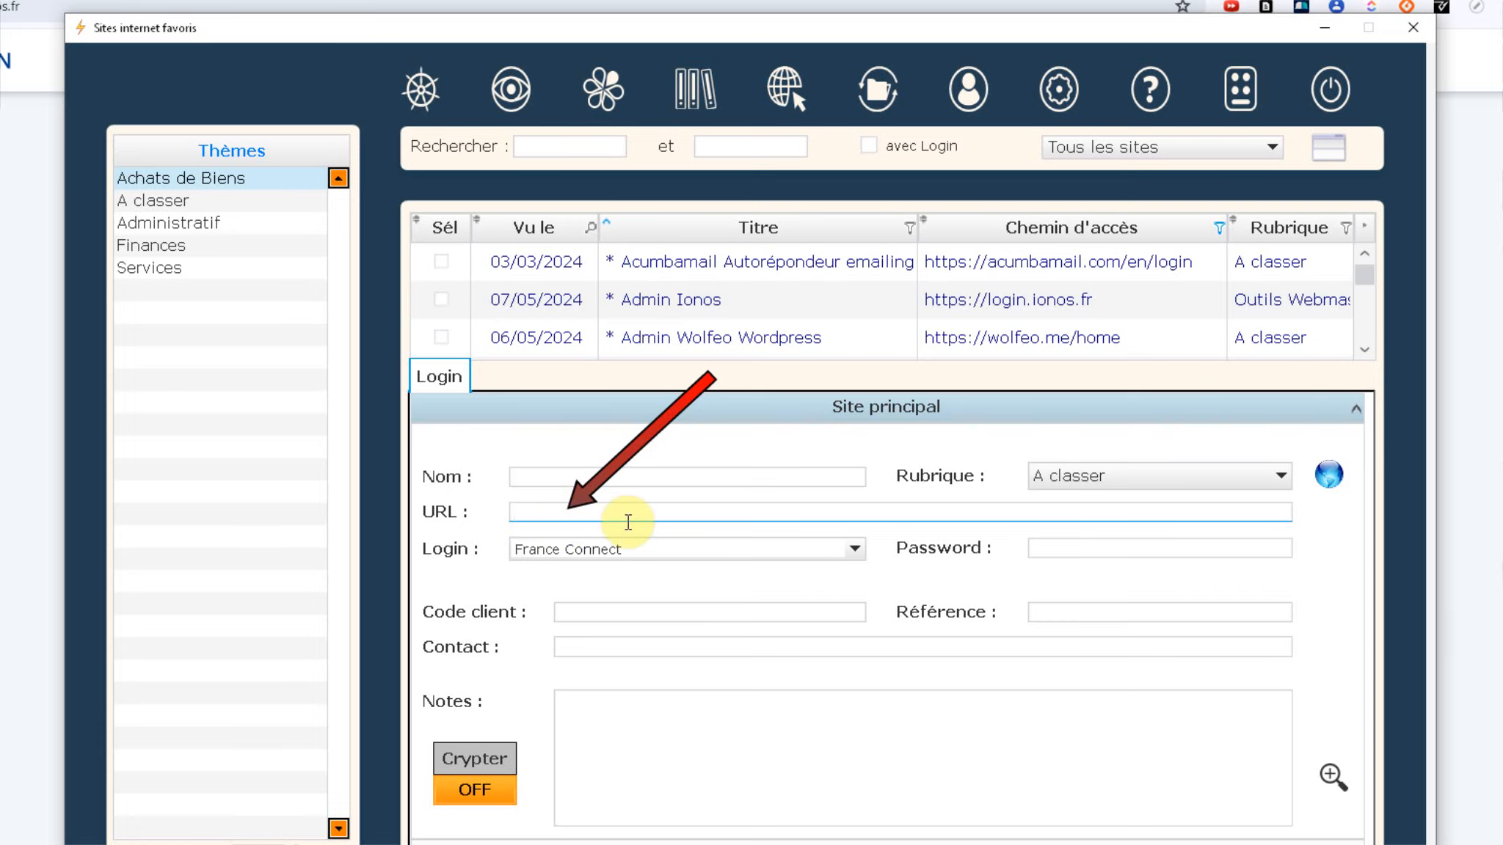
pyautogui.click(625, 550)
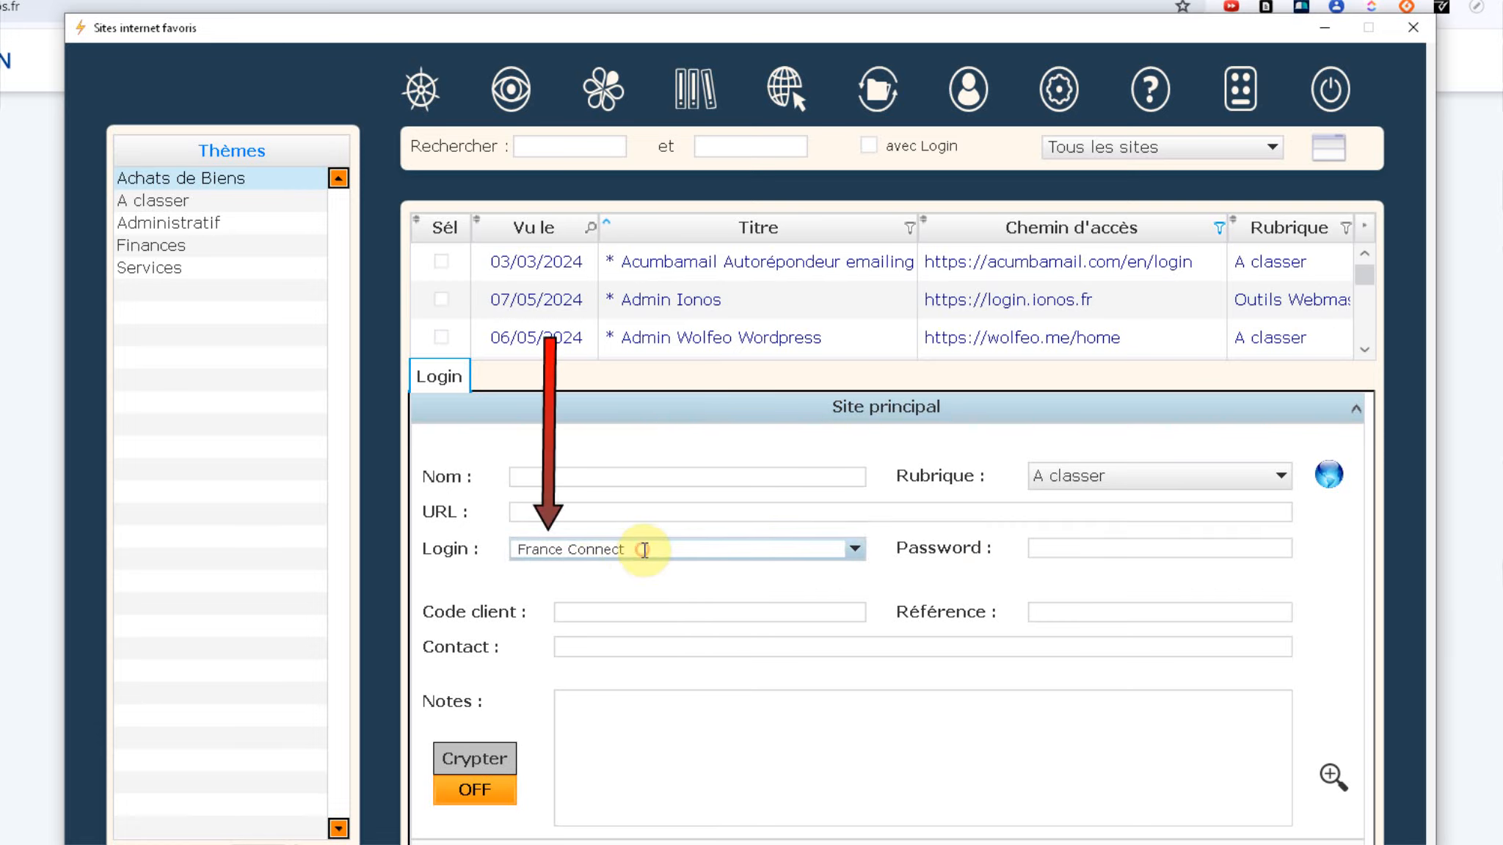
pyautogui.moveTo(645, 550); pyautogui.dragTo(683, 555)
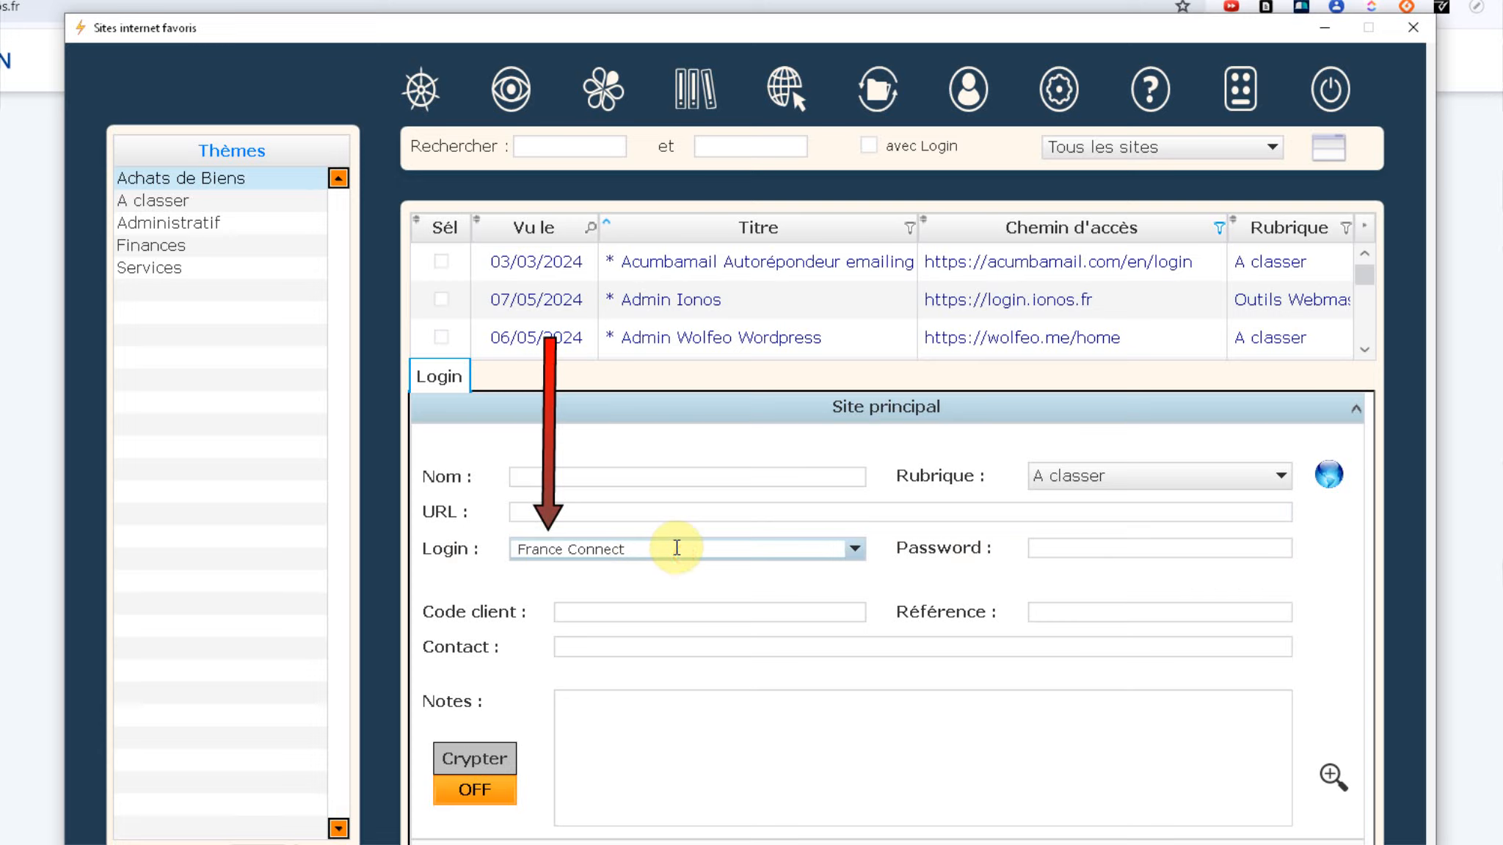
pyautogui.click(1072, 552)
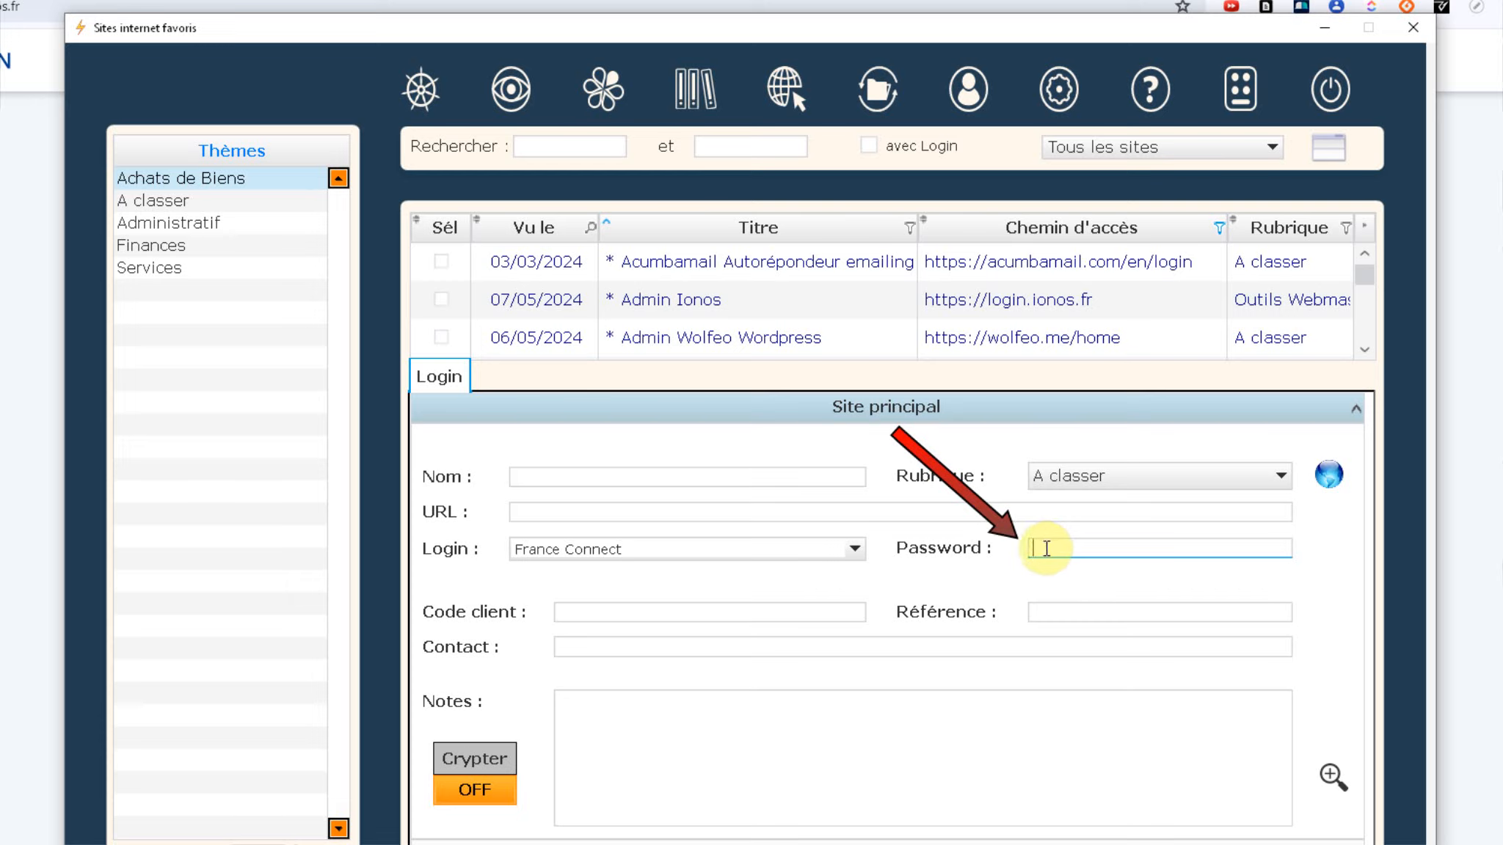
# Step: Generate a random password, then step through the Code client, Référence, Contact and Notes fields
pyautogui.rightClick(1051, 549)
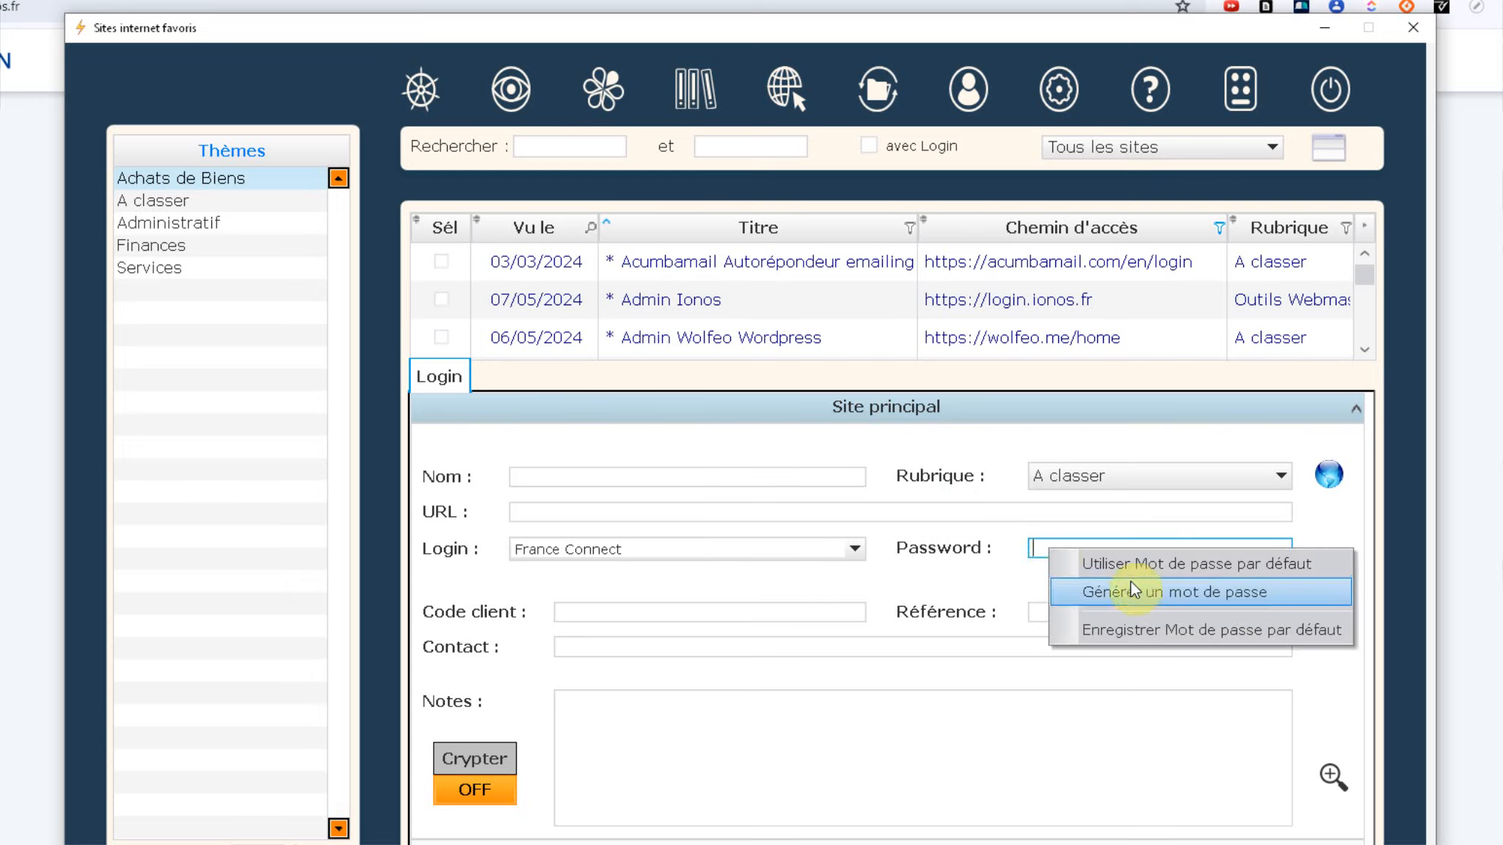
pyautogui.click(1219, 596)
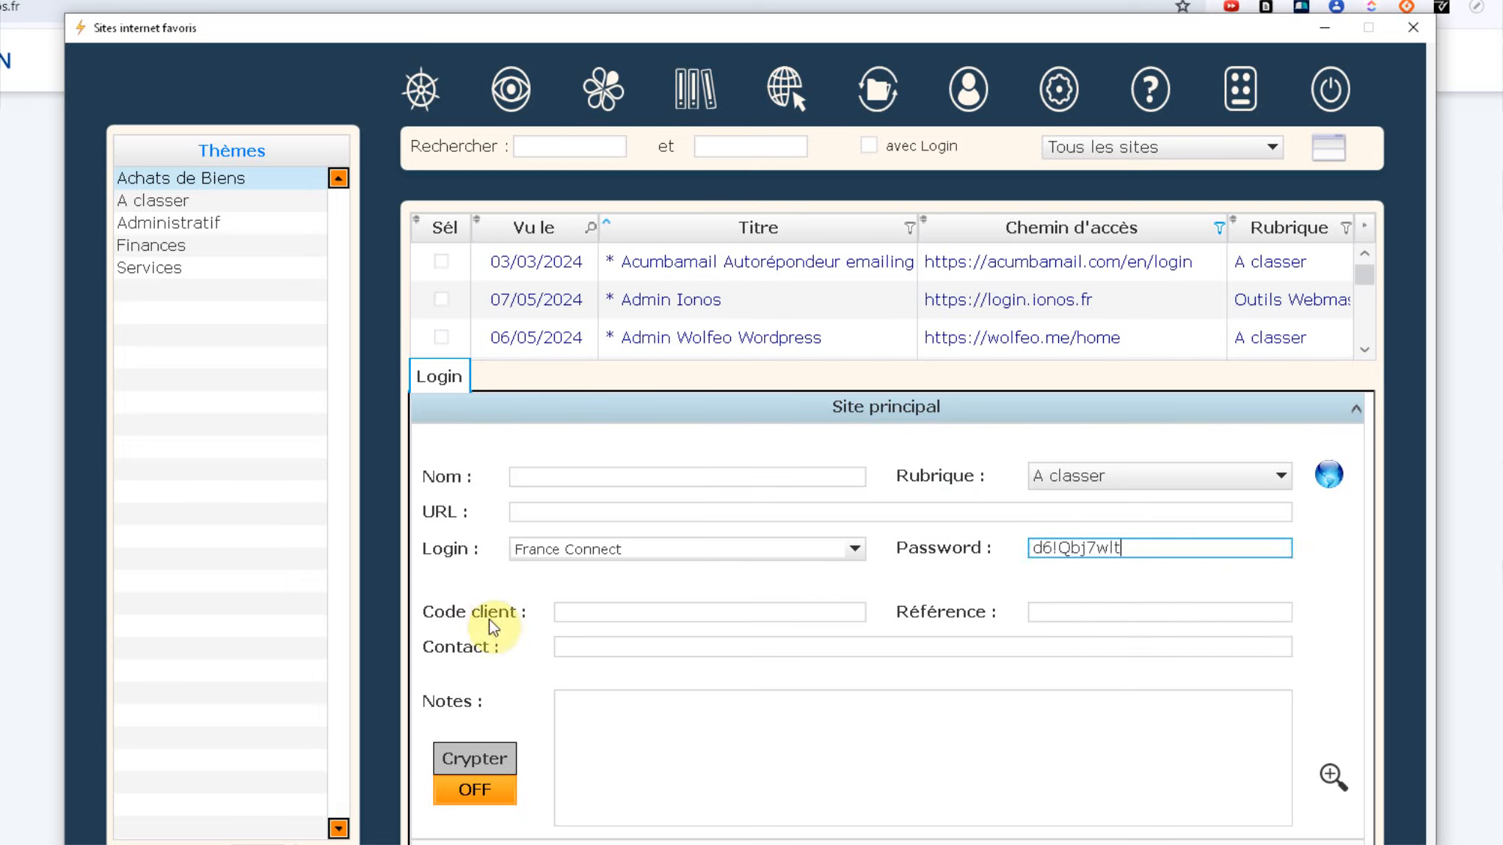
pyautogui.click(597, 612)
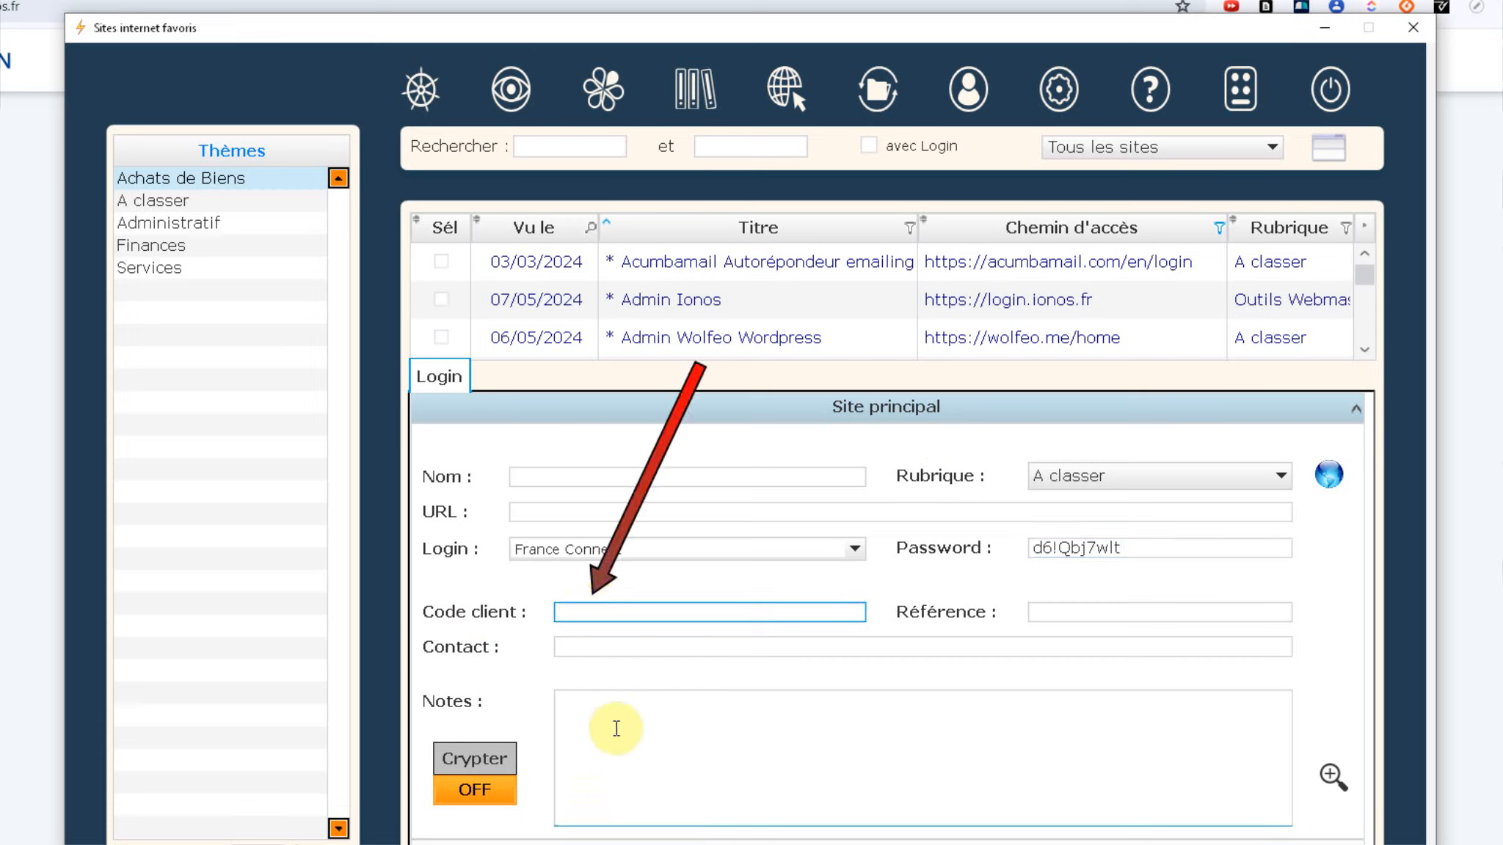
pyautogui.click(1066, 611)
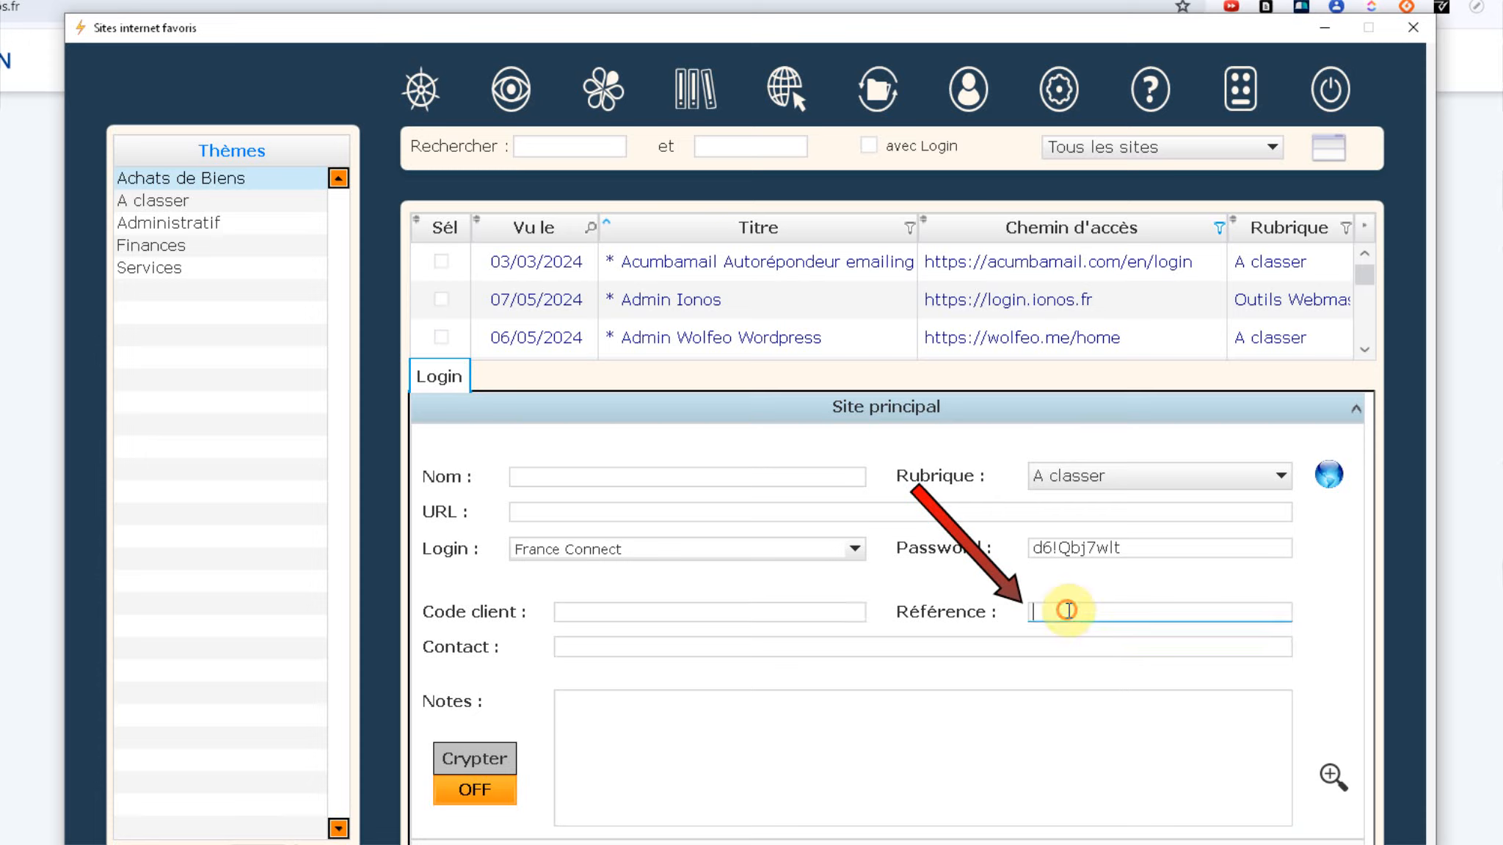
pyautogui.click(564, 648)
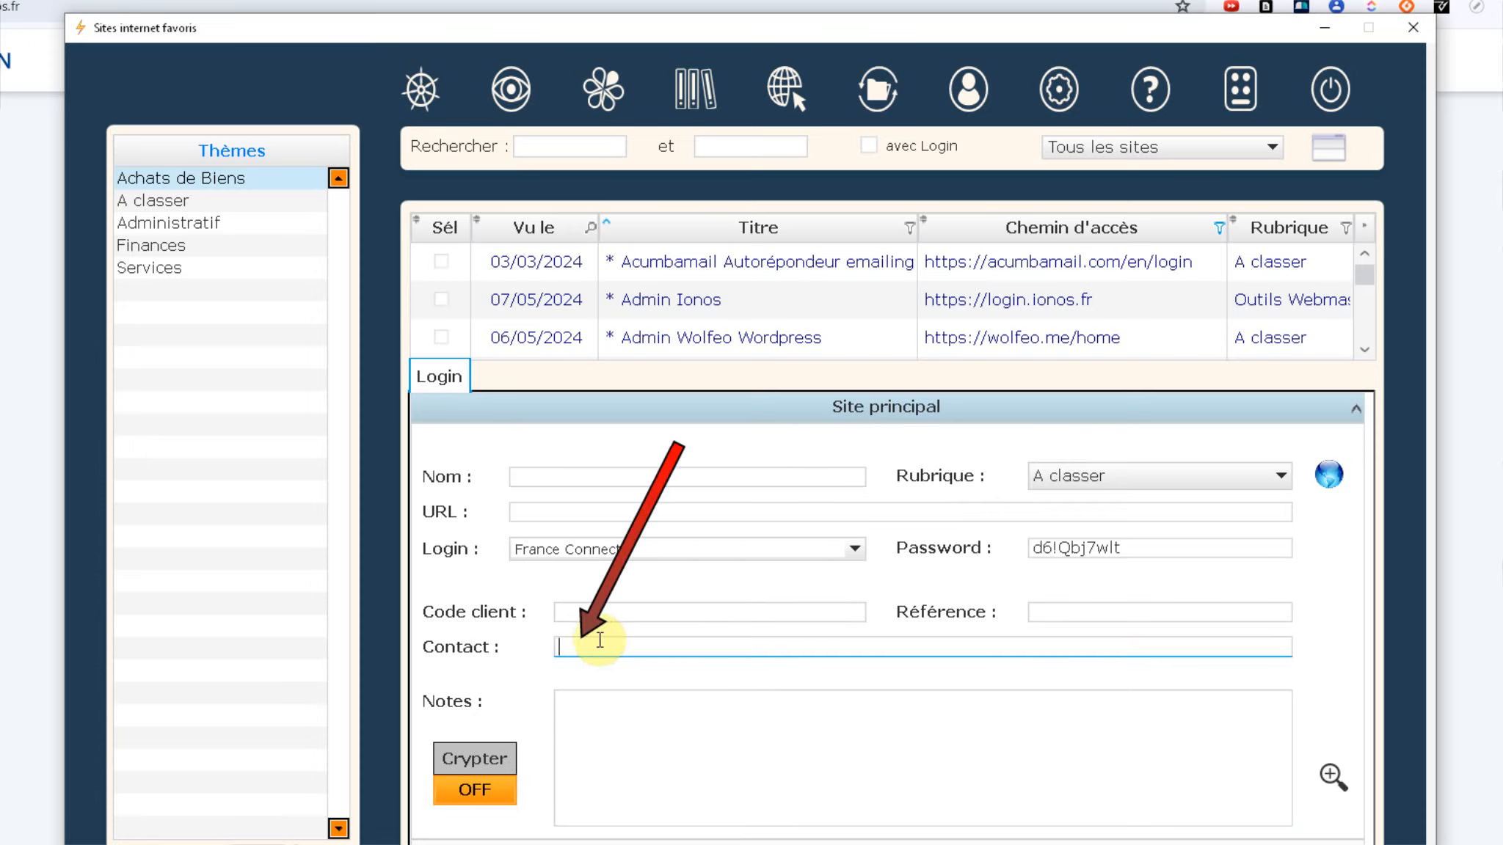
pyautogui.click(587, 762)
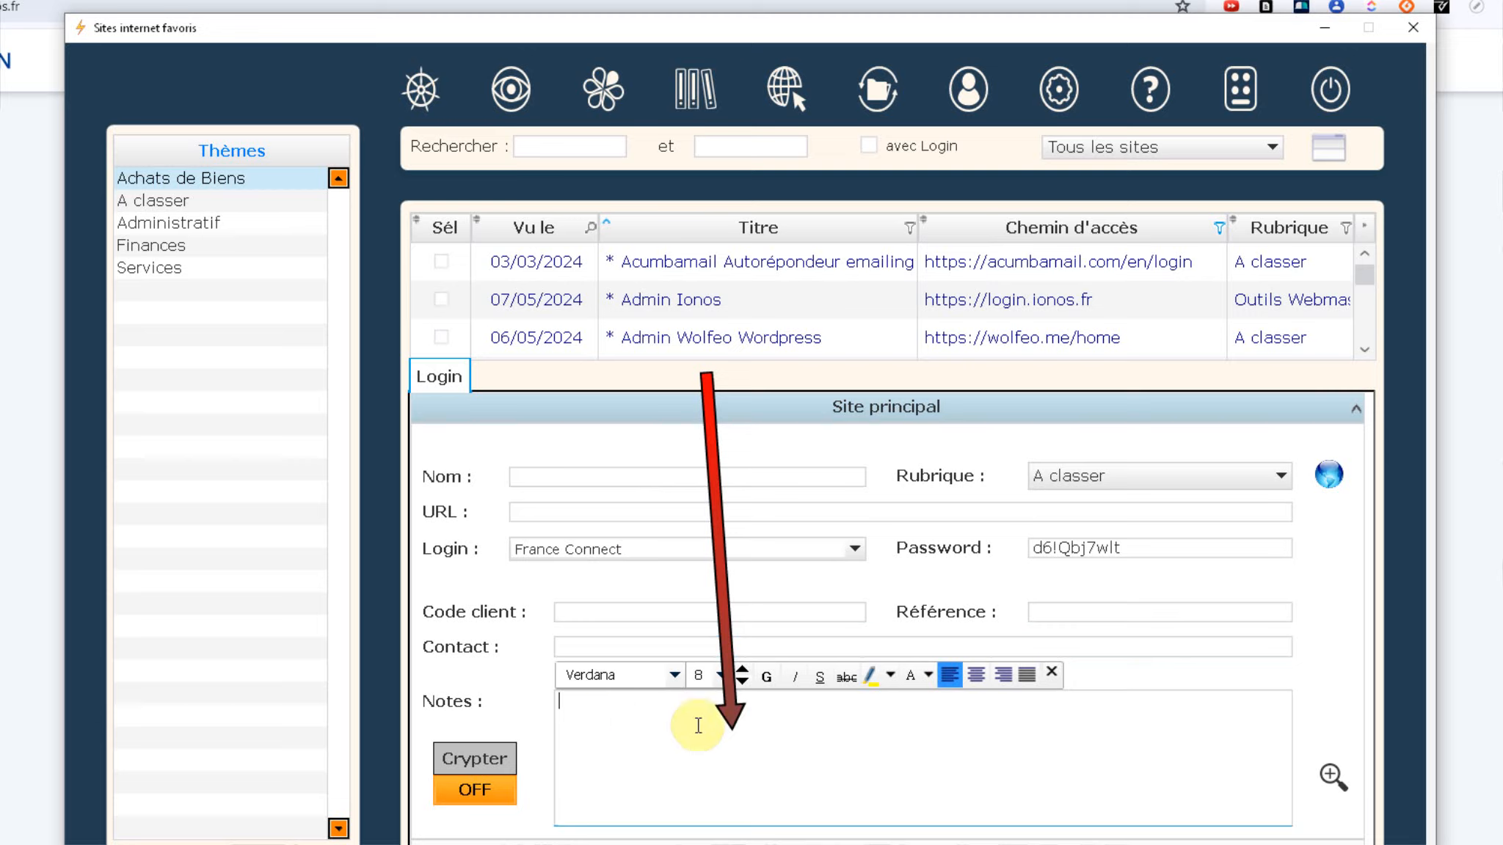
# Step: Expand the Notes field and enter an 'Achat commande' note with the order number, dated 15/05/2024
pyautogui.click(1332, 778)
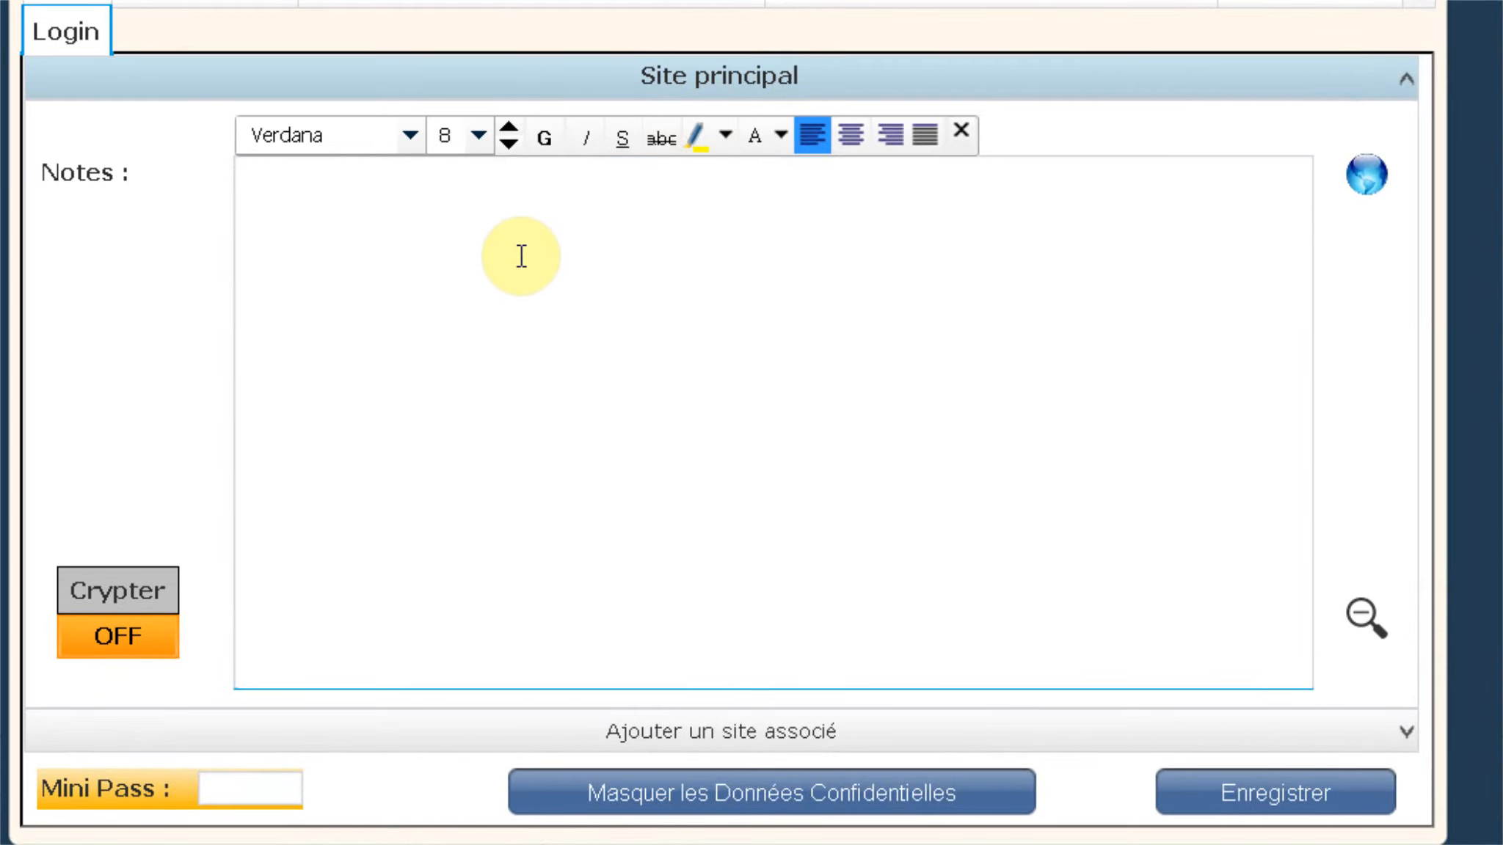
pyautogui.write('Acha')
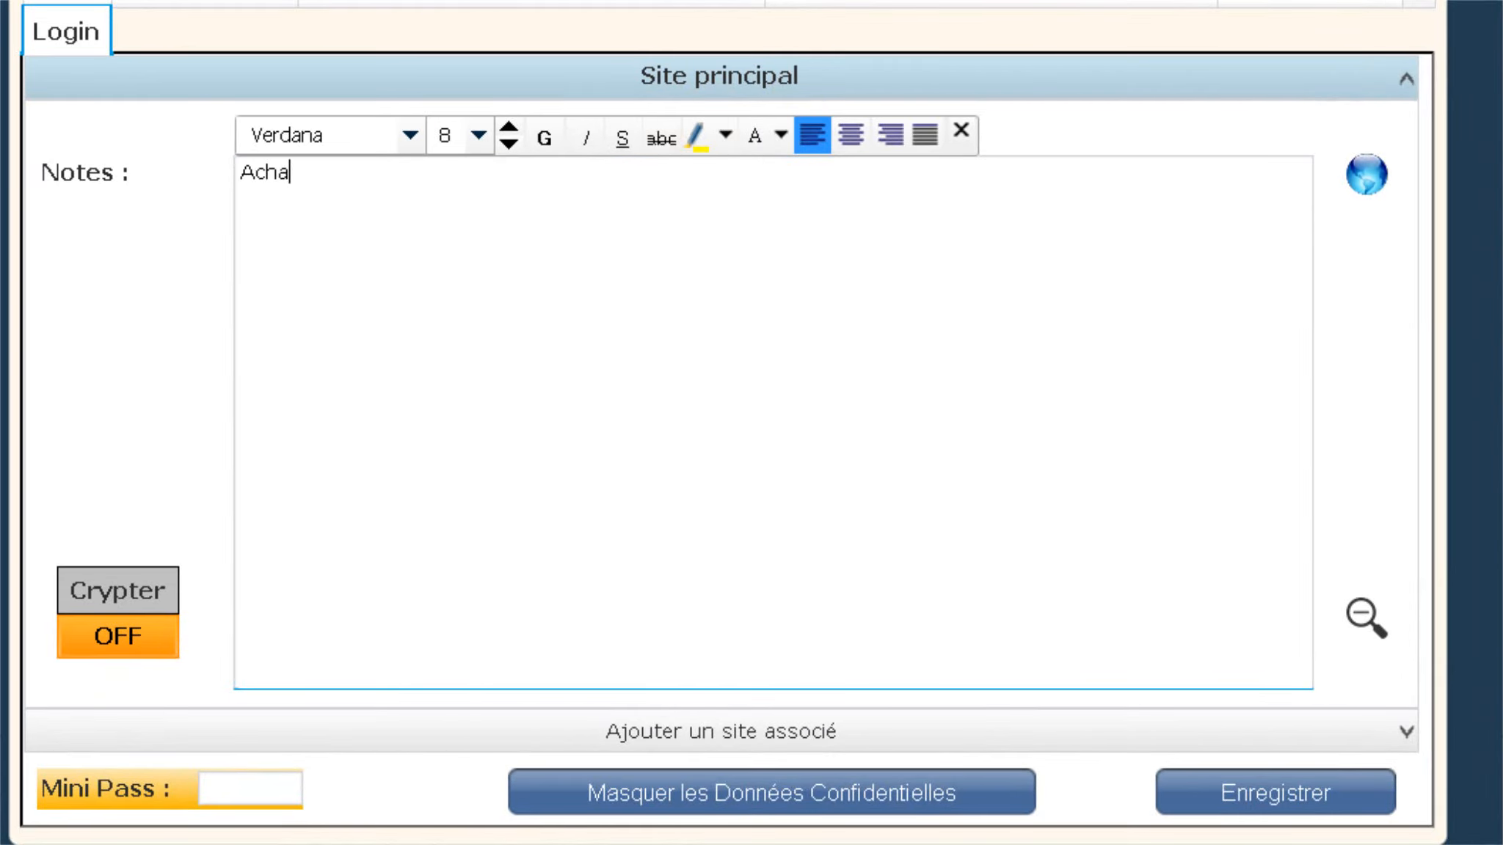
pyautogui.write('t coi')
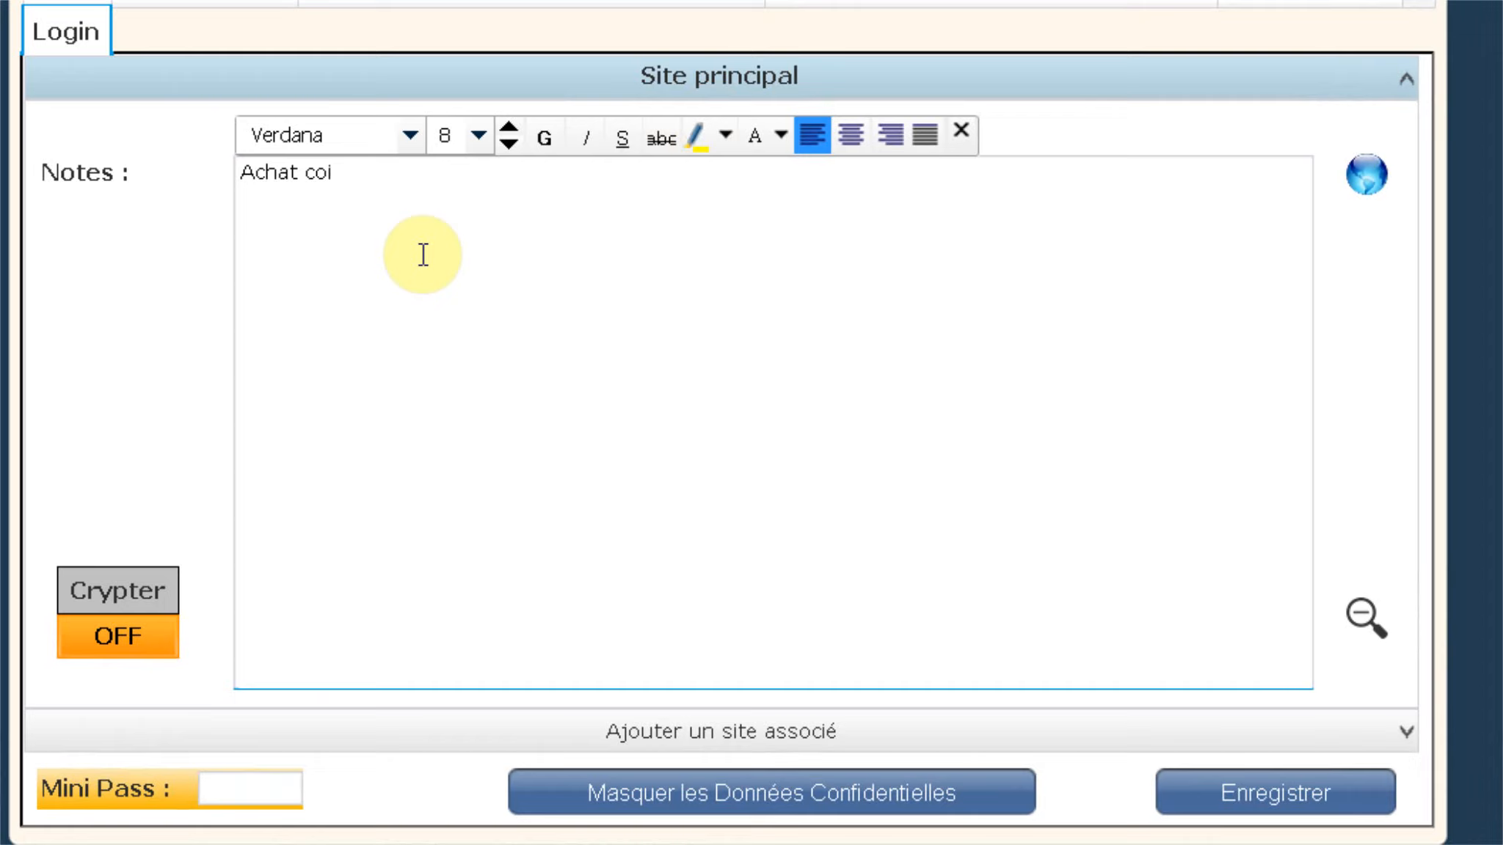
pyautogui.write('mande n° ')
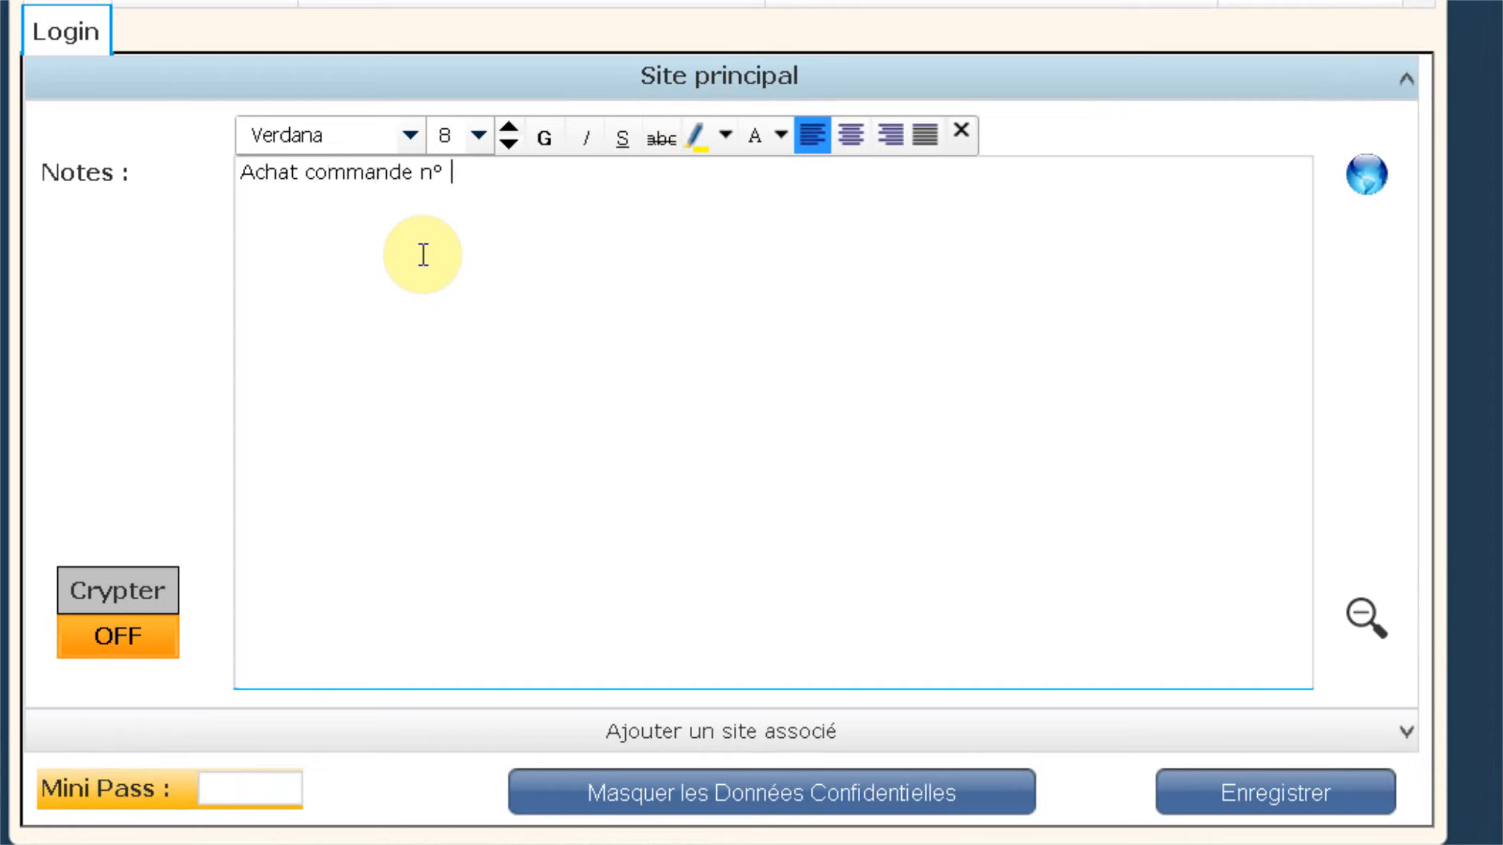
pyautogui.write('4555')
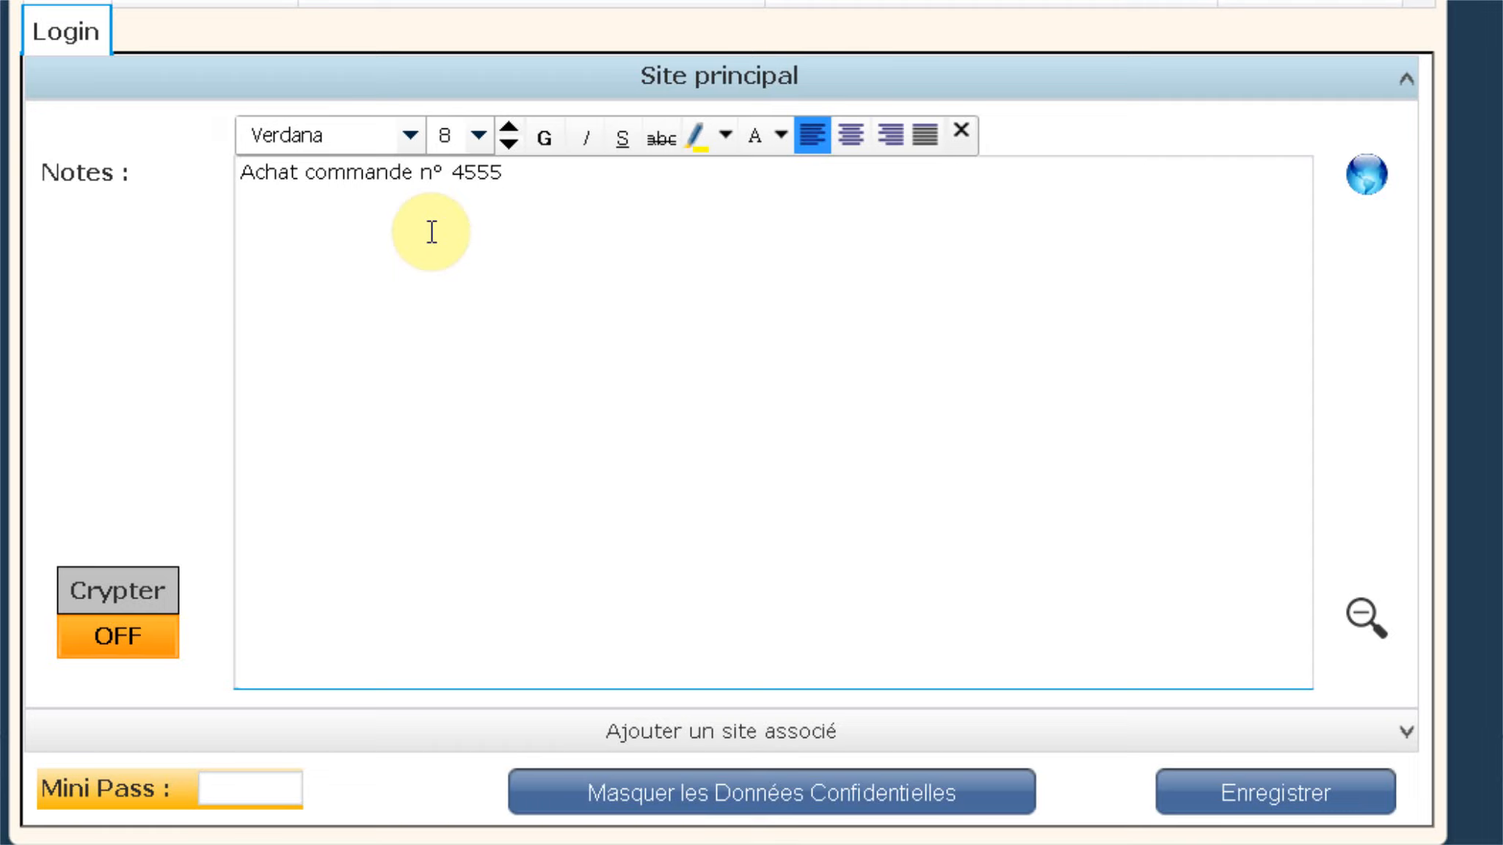
pyautogui.write(' le 15/05/2024')
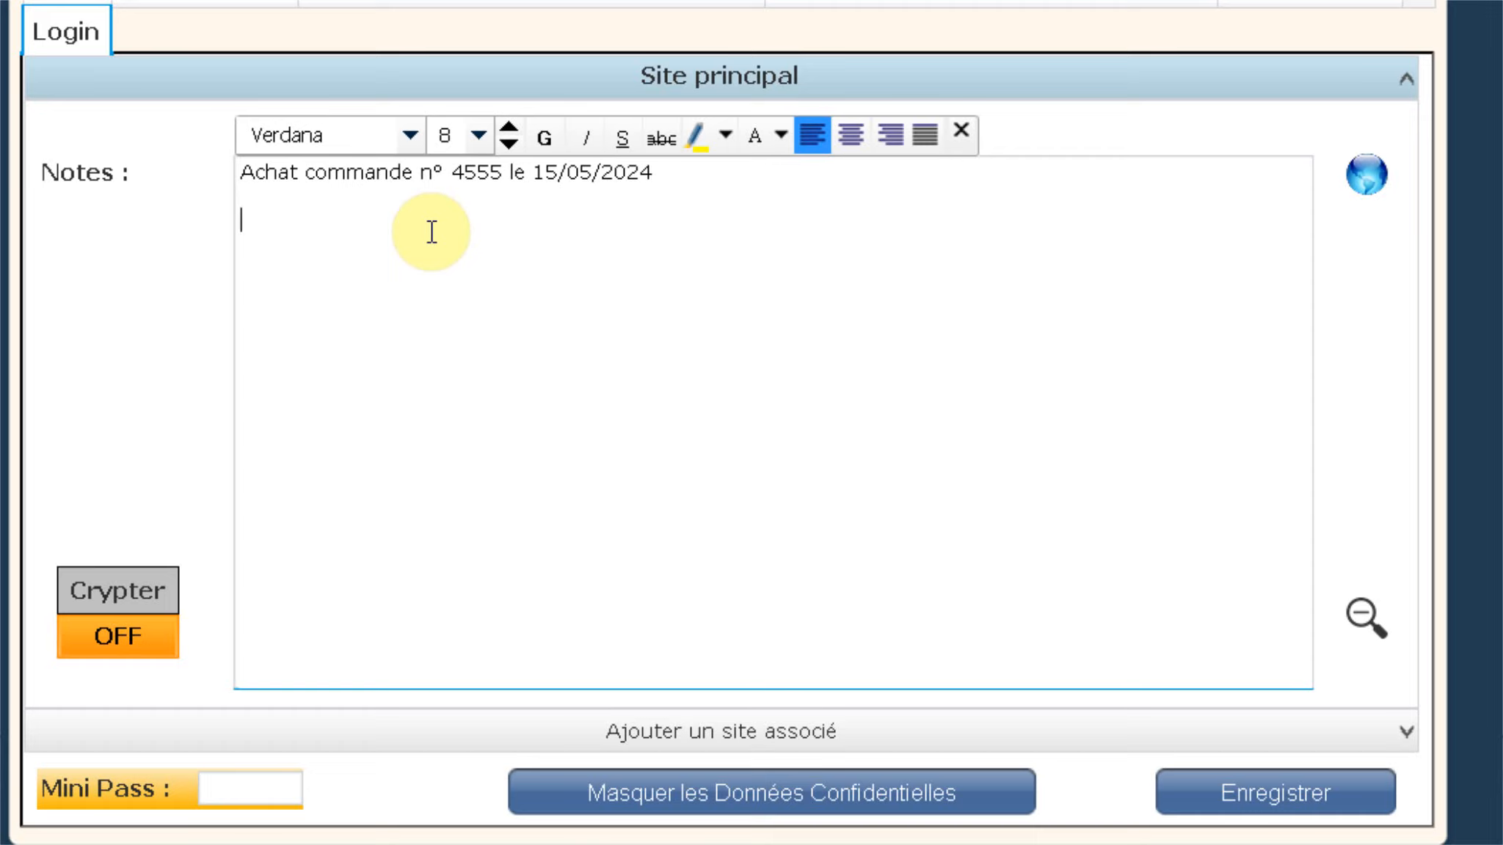
pyautogui.click(425, 338)
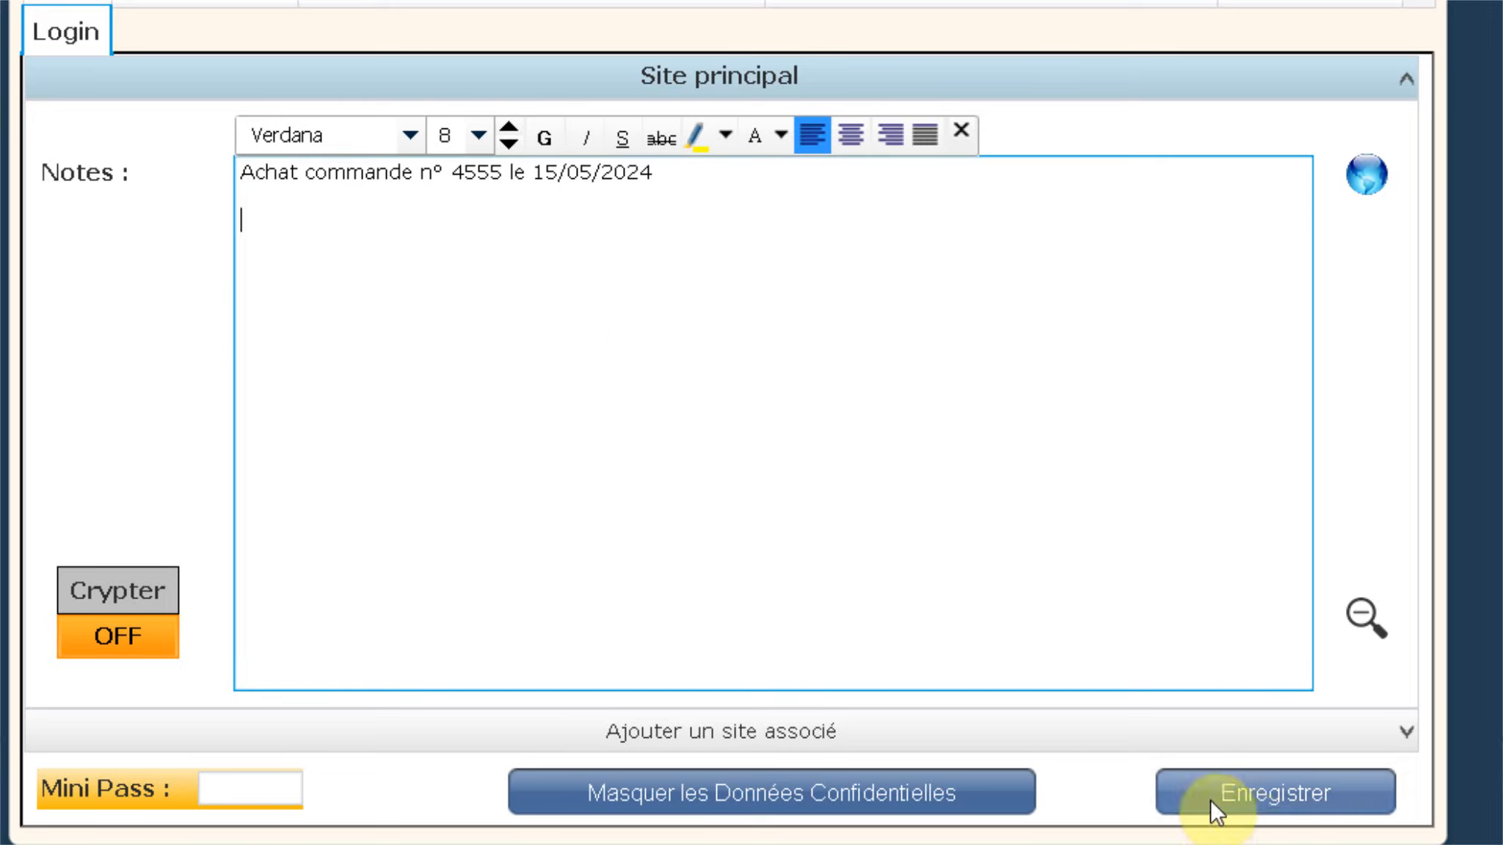
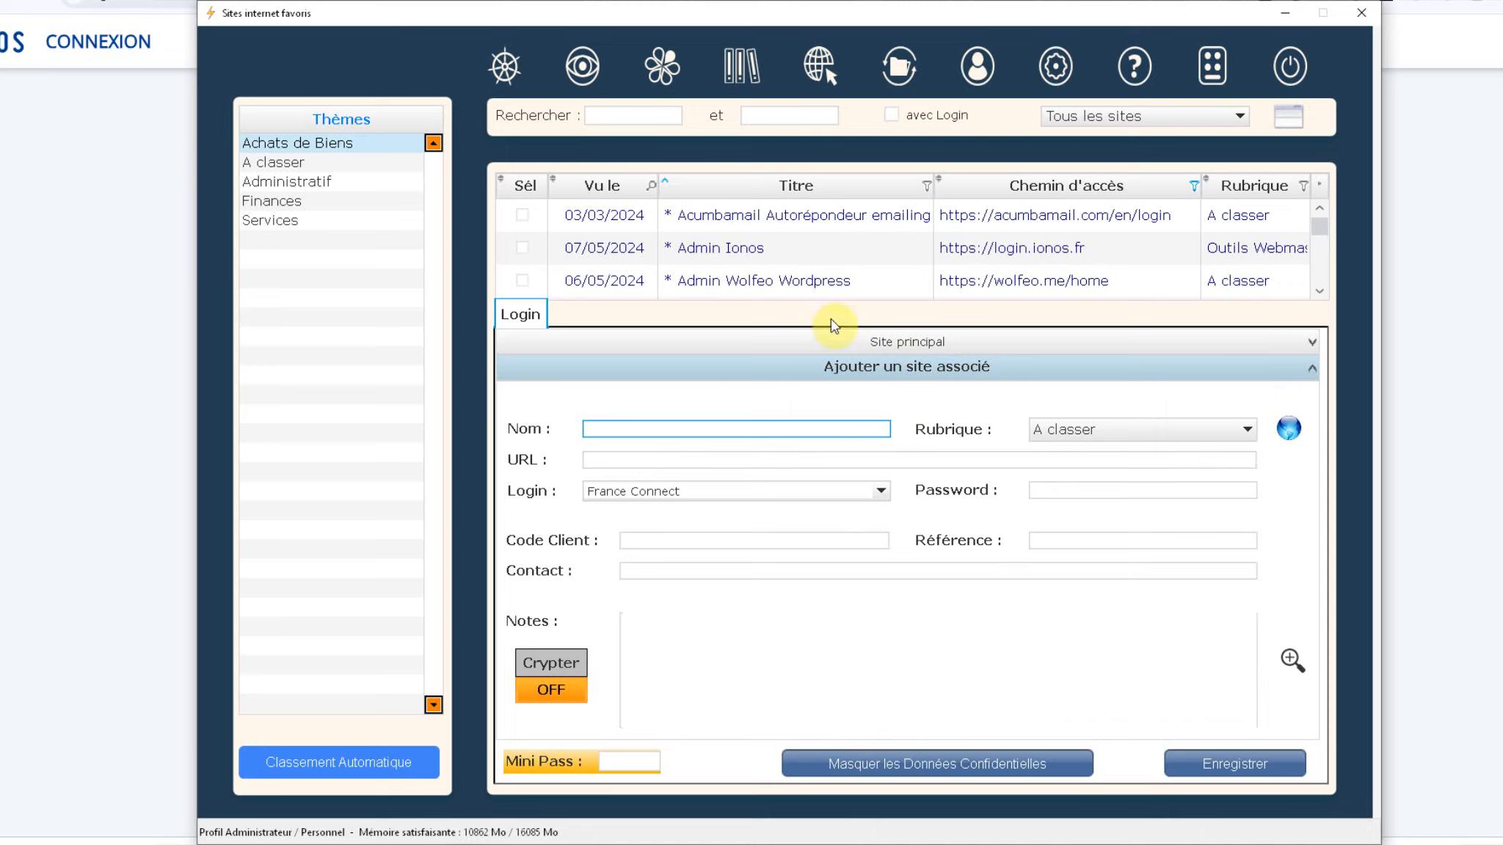
# Step: Expand the Site principal entry and scroll through its saved details
pyautogui.click(864, 342)
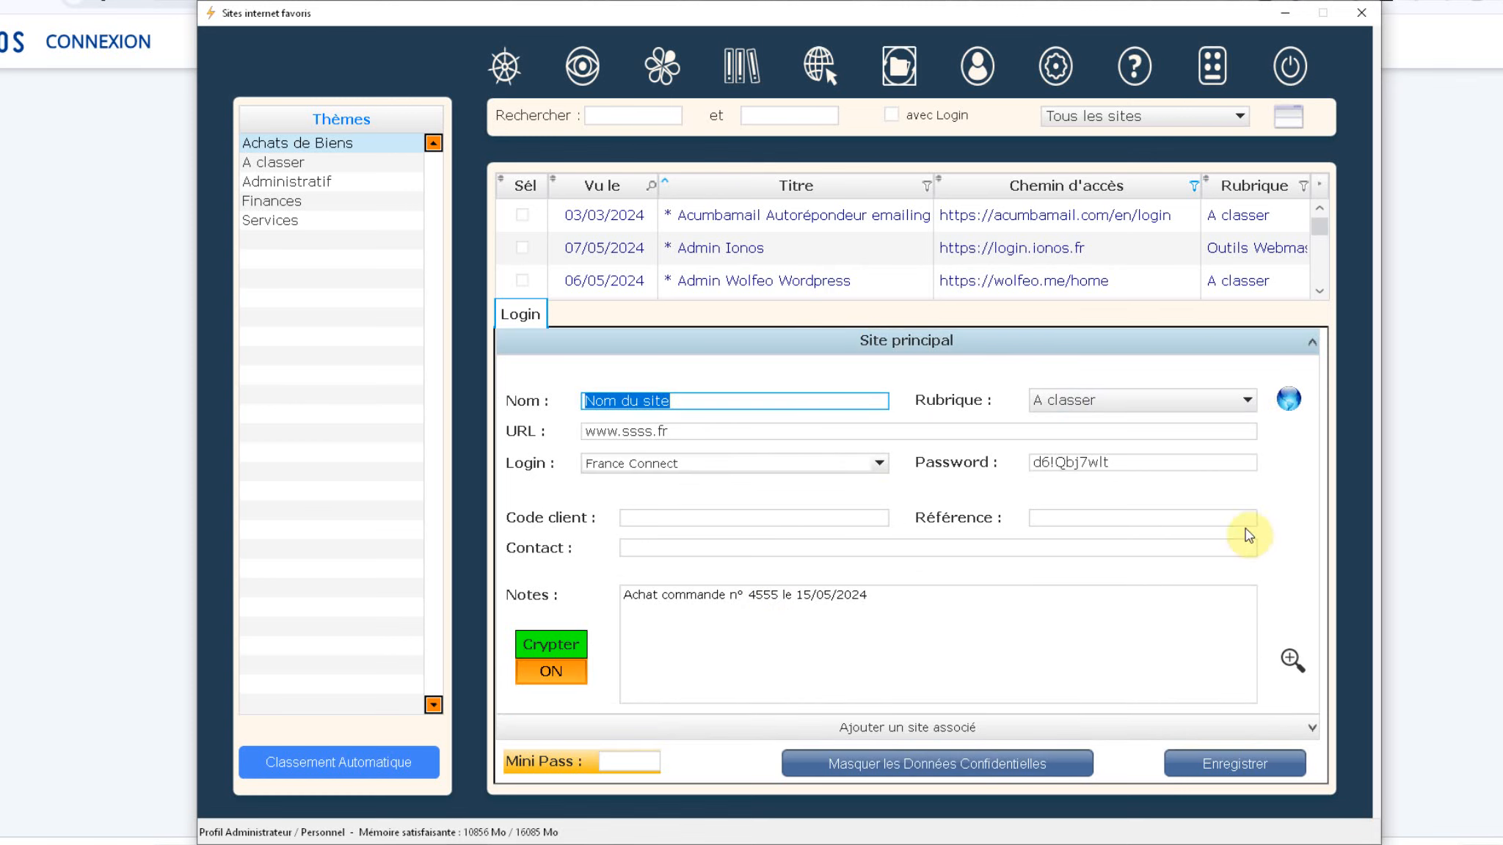
pyautogui.scroll(-5, 1165, 258)
pyautogui.scroll(5, 1022, 330)
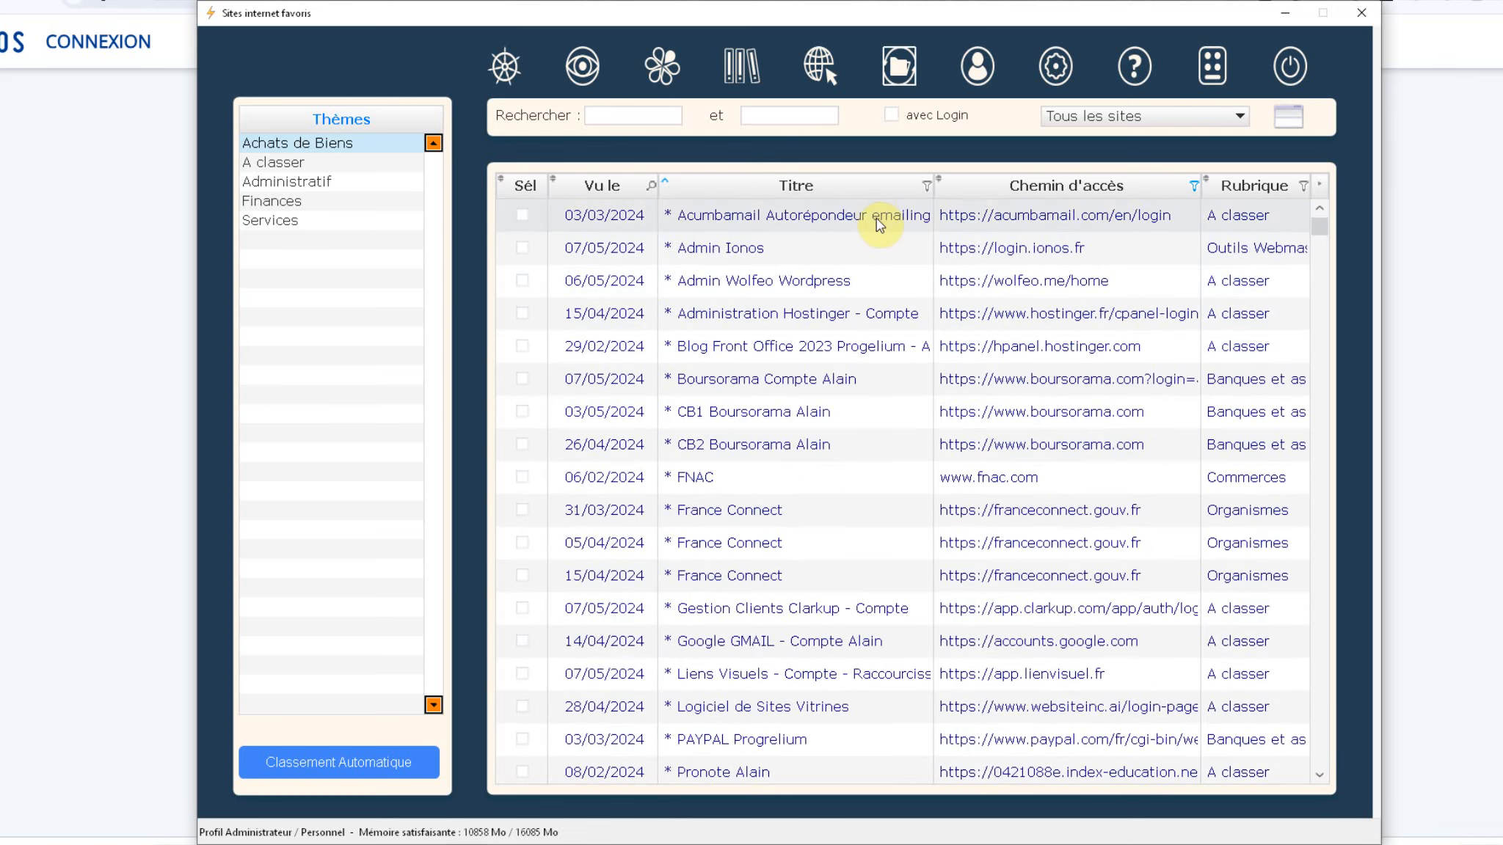
# Step: Focus both search terms, toggle the 'avec Login' filter on and off twice, then show the site filter choices
pyautogui.click(603, 116)
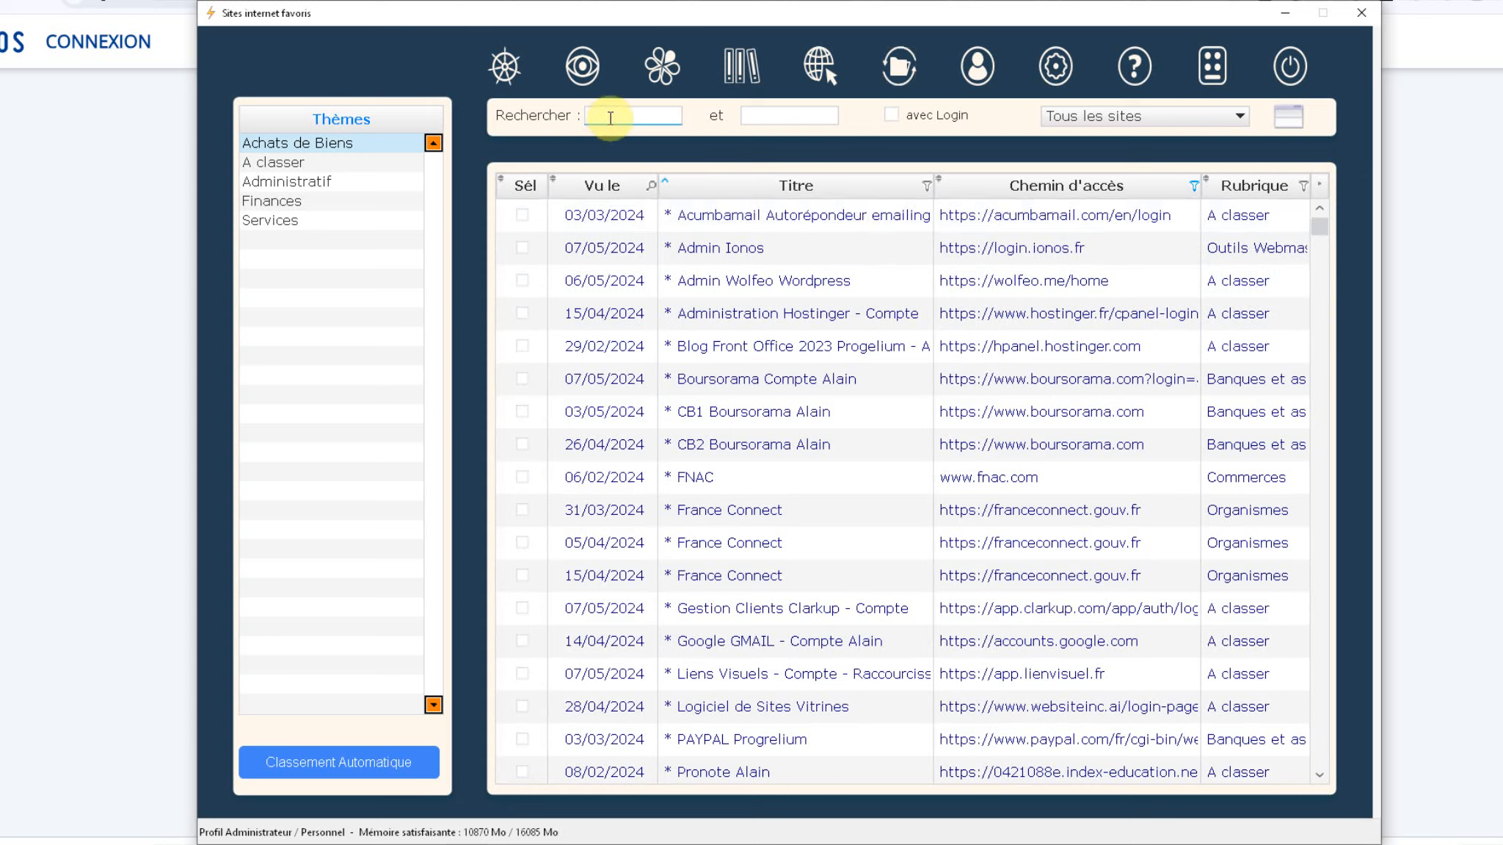
pyautogui.click(766, 120)
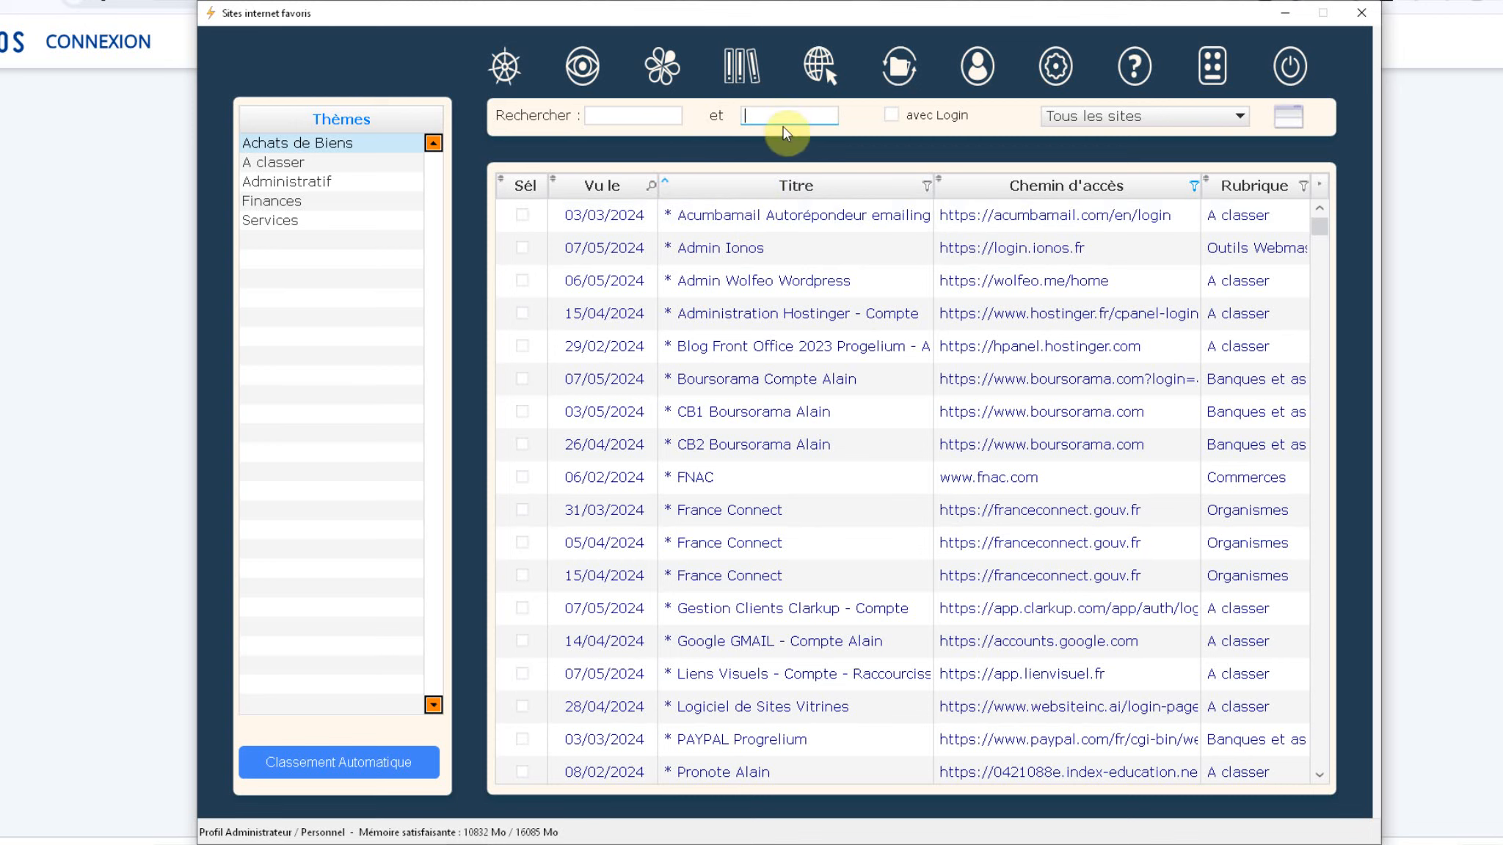
pyautogui.click(892, 117)
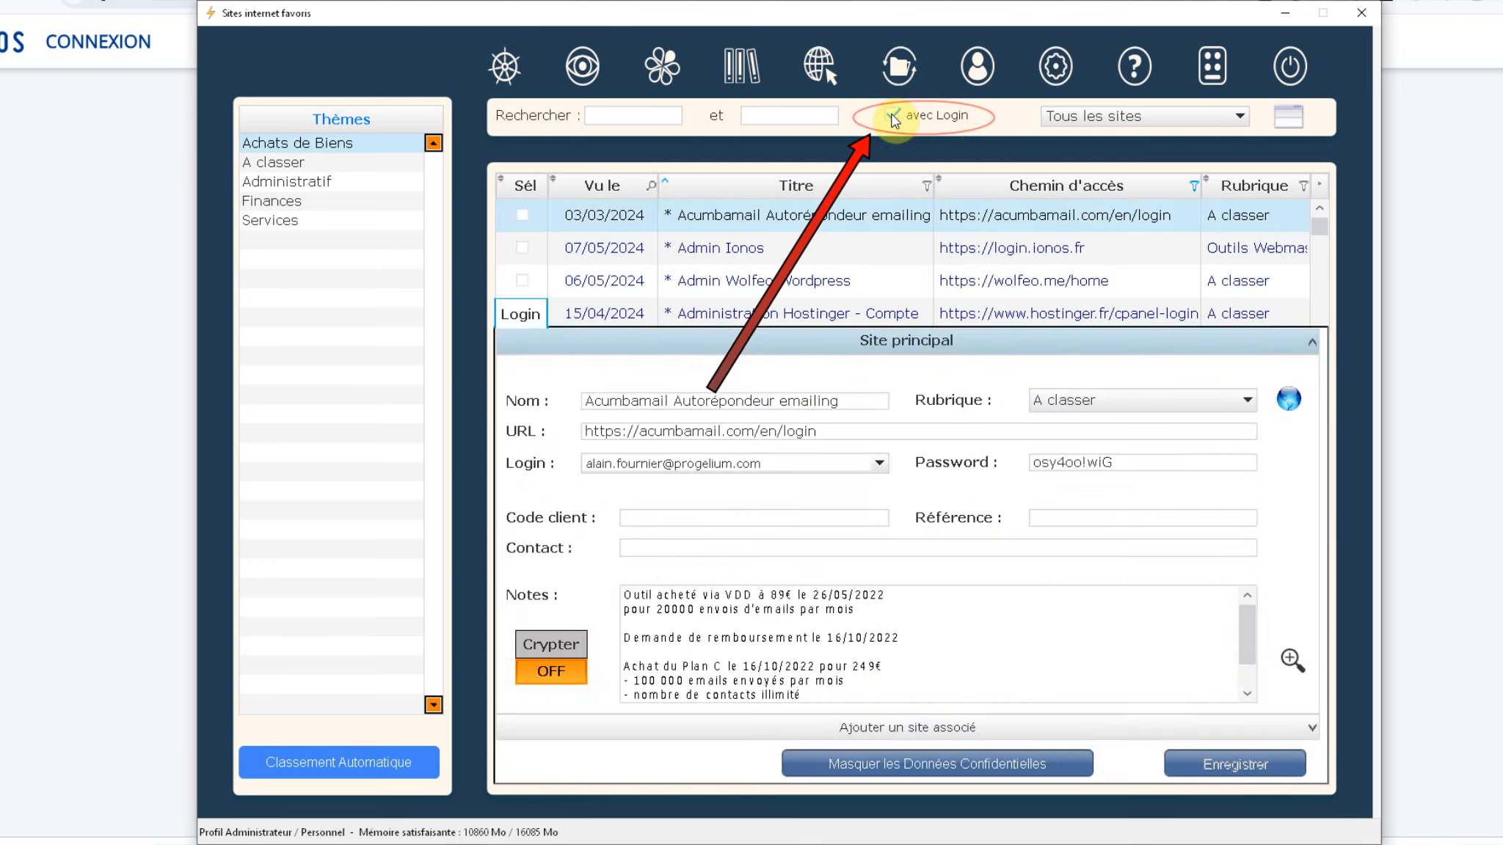
pyautogui.click(892, 118)
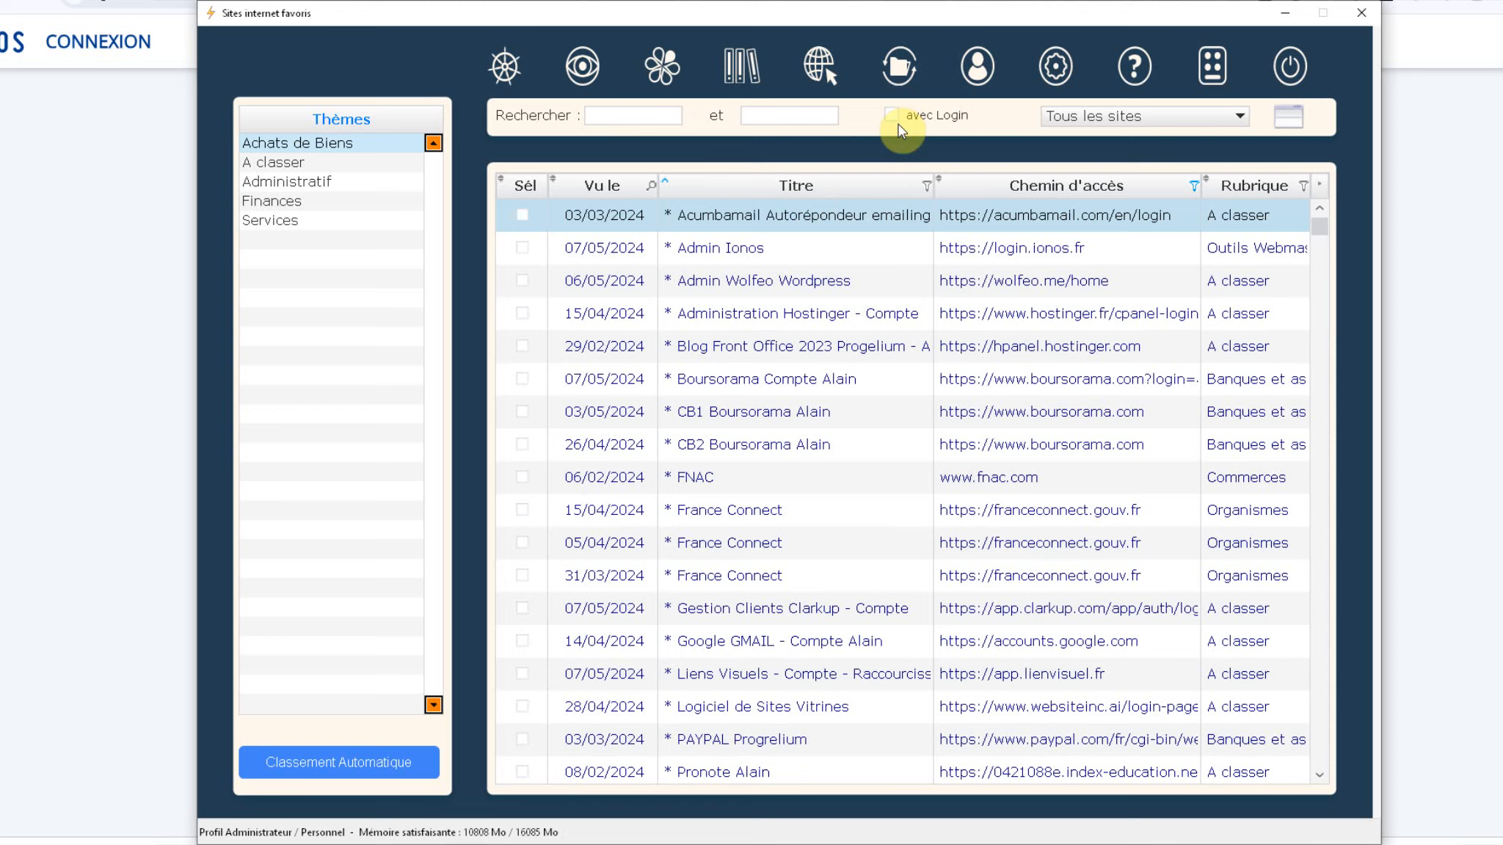
pyautogui.click(890, 117)
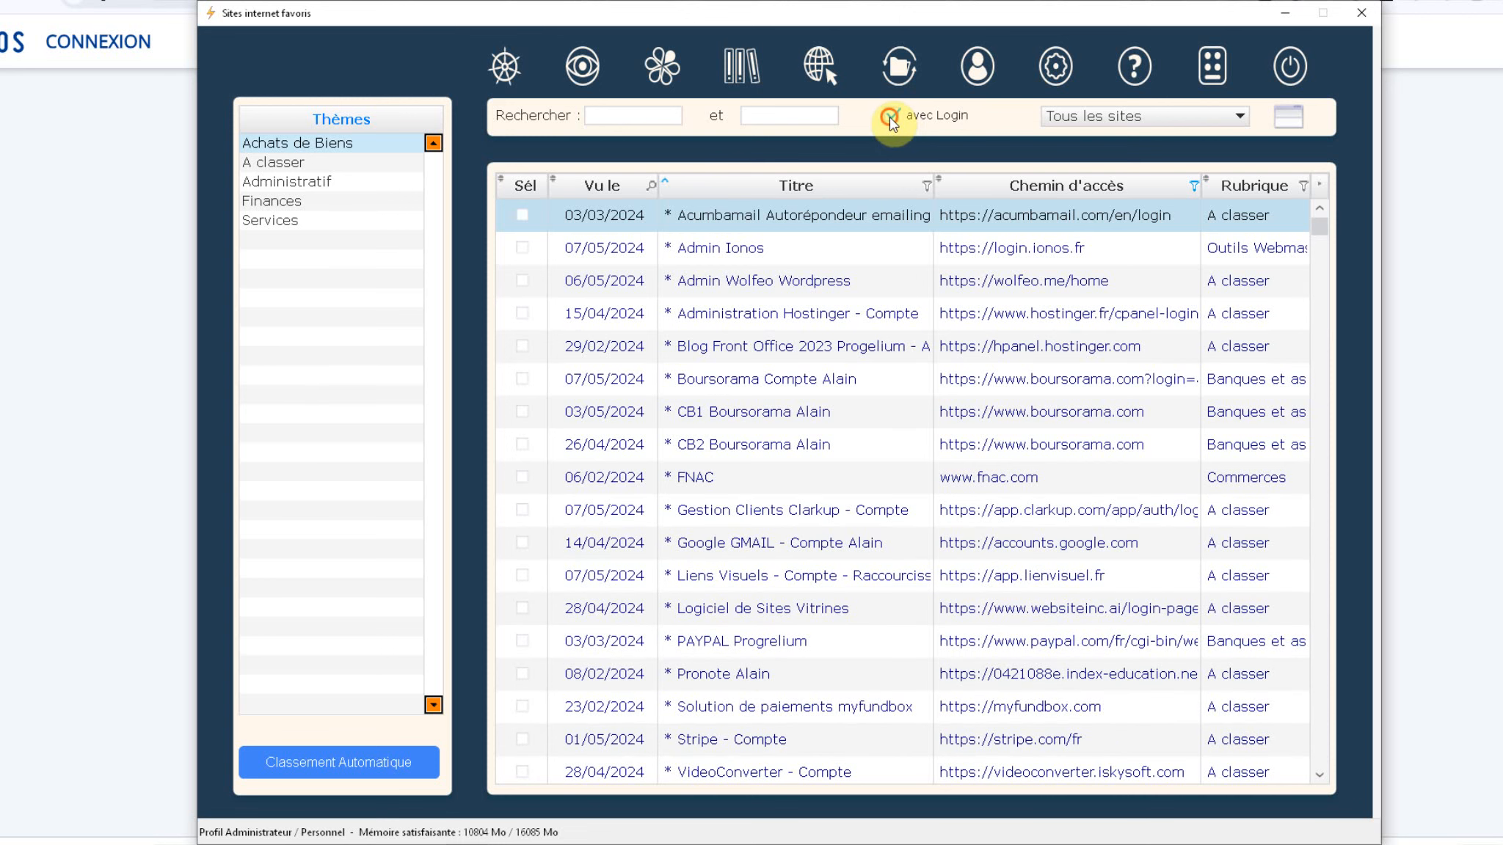
pyautogui.click(890, 117)
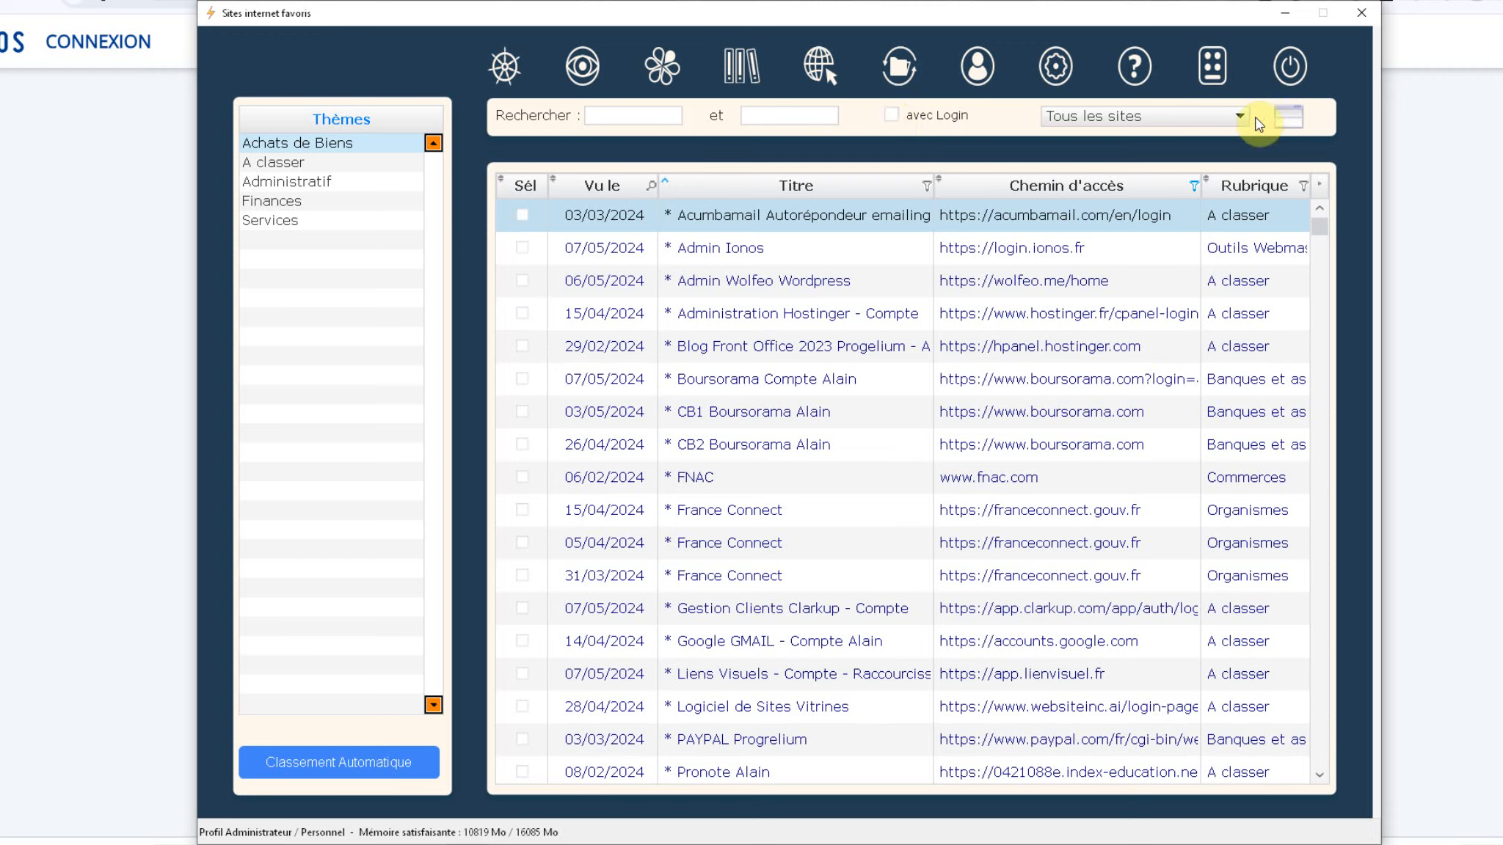
pyautogui.click(1219, 117)
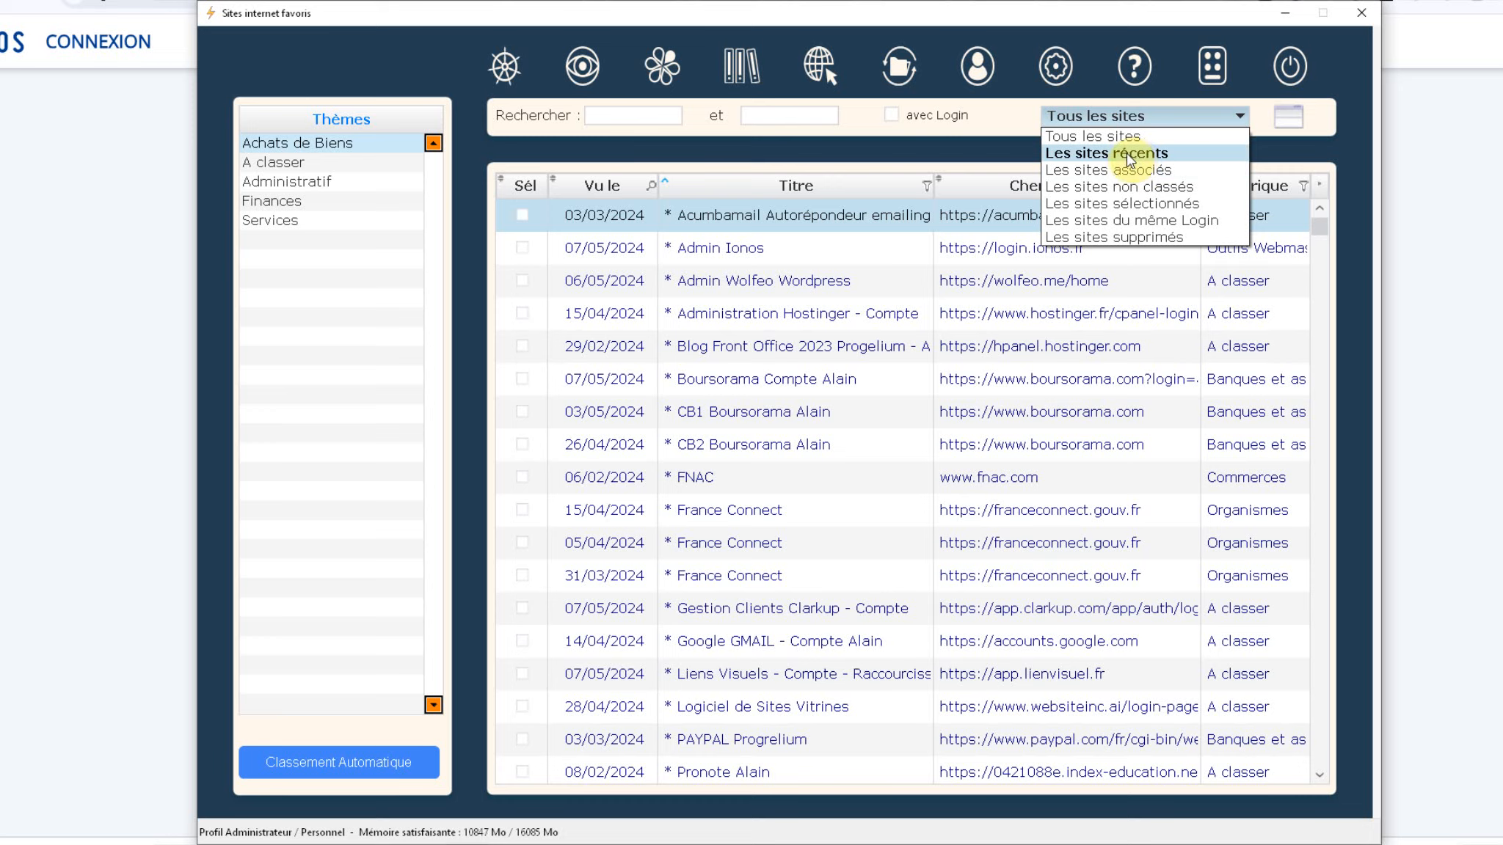
# Step: Dismiss the filter list and launch the Admin Ionos site at its IONOS login page
pyautogui.click(1008, 124)
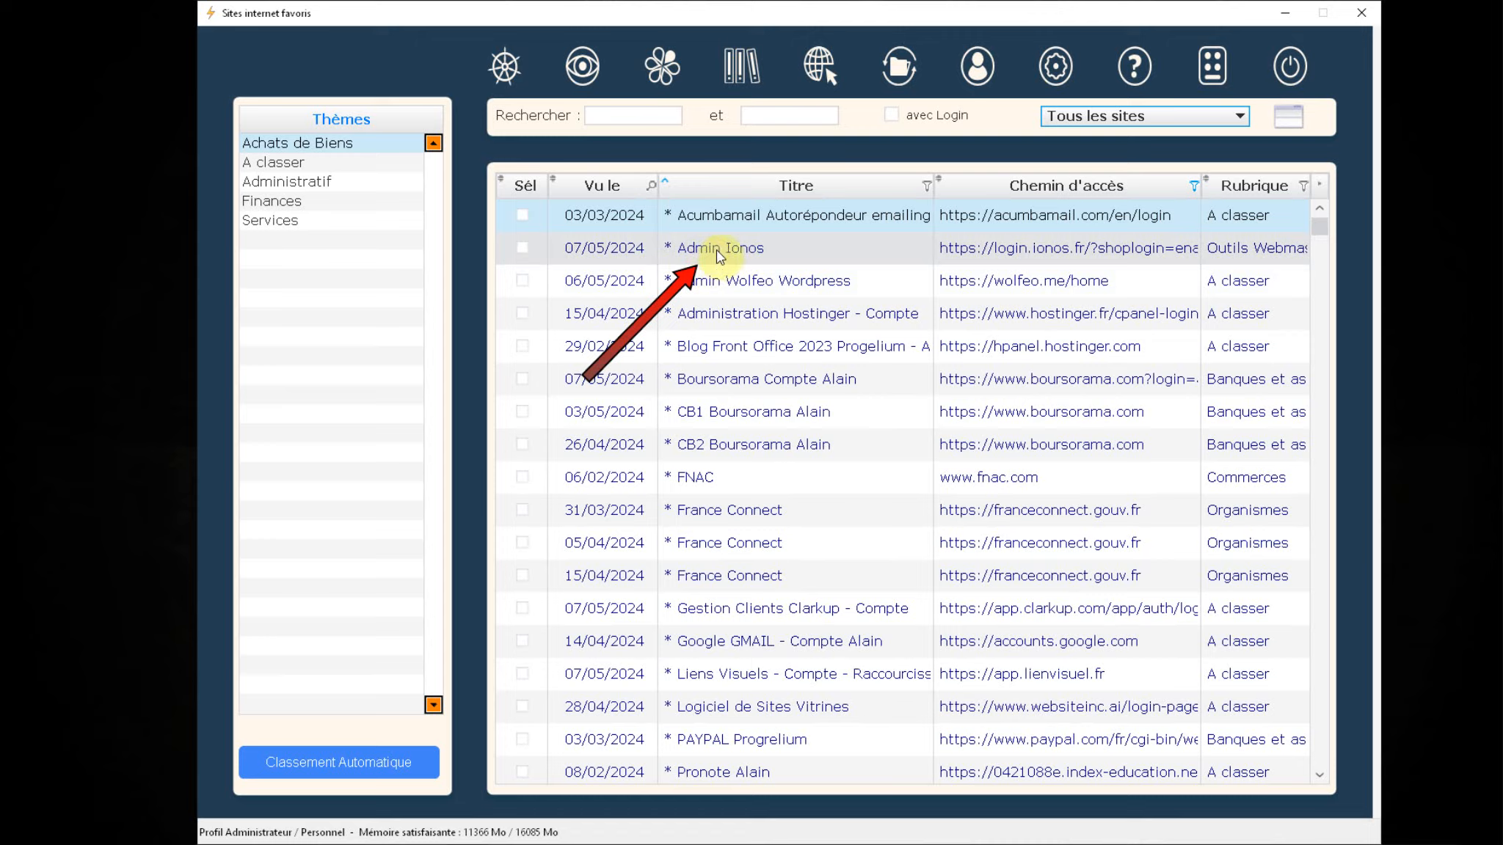
pyautogui.click(747, 250)
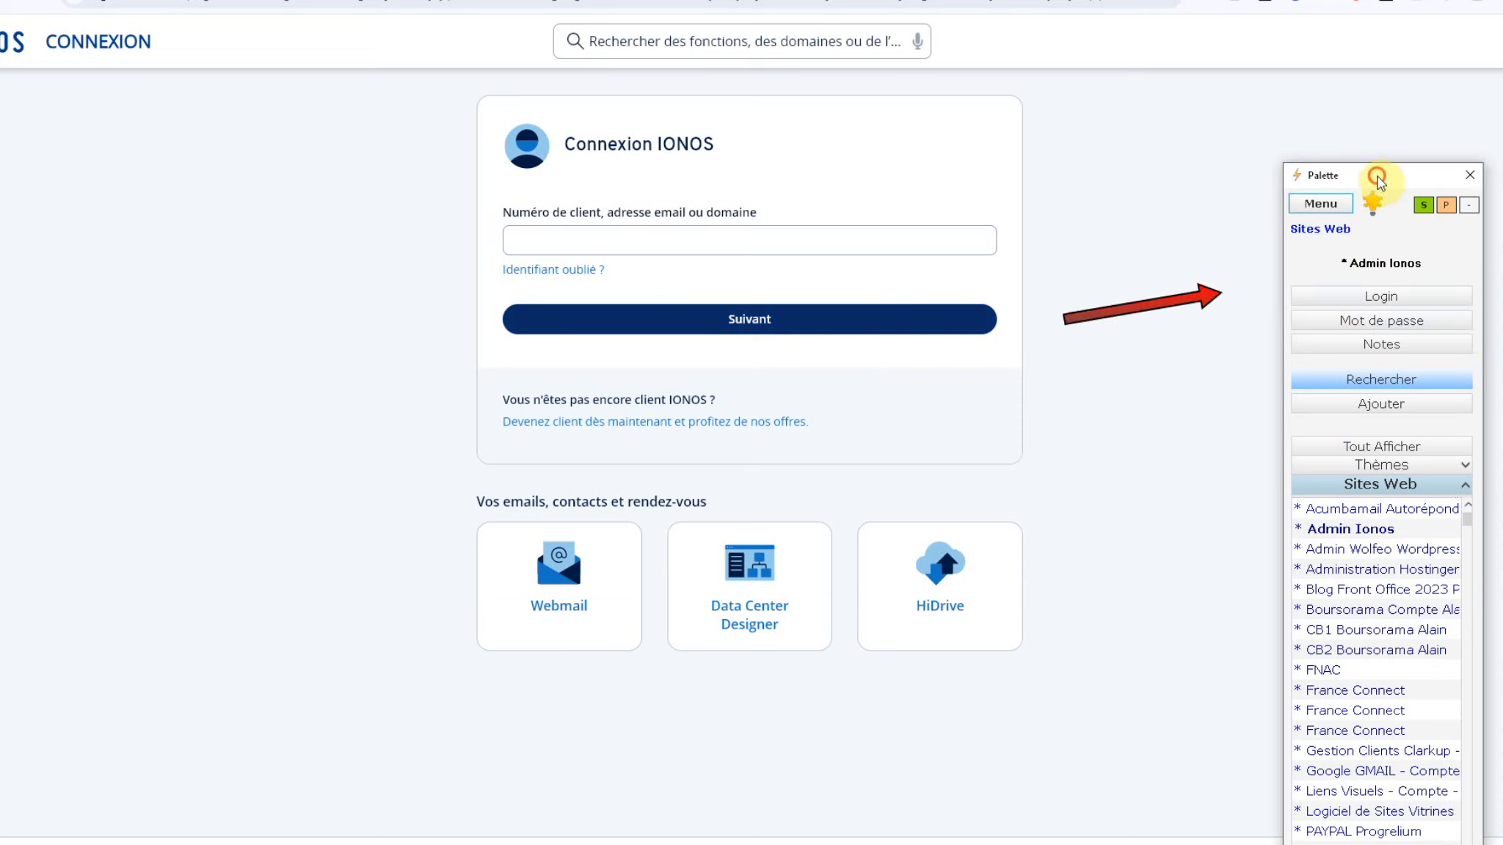
# Step: Paste the stored Admin Ionos client number into IONOS, submit it, then go back via history
pyautogui.moveTo(1380, 181)
pyautogui.mouseDown()
pyautogui.moveTo(1334, 71)
pyautogui.moveTo(1375, 115)
pyautogui.moveTo(1304, 121)
pyautogui.mouseUp()
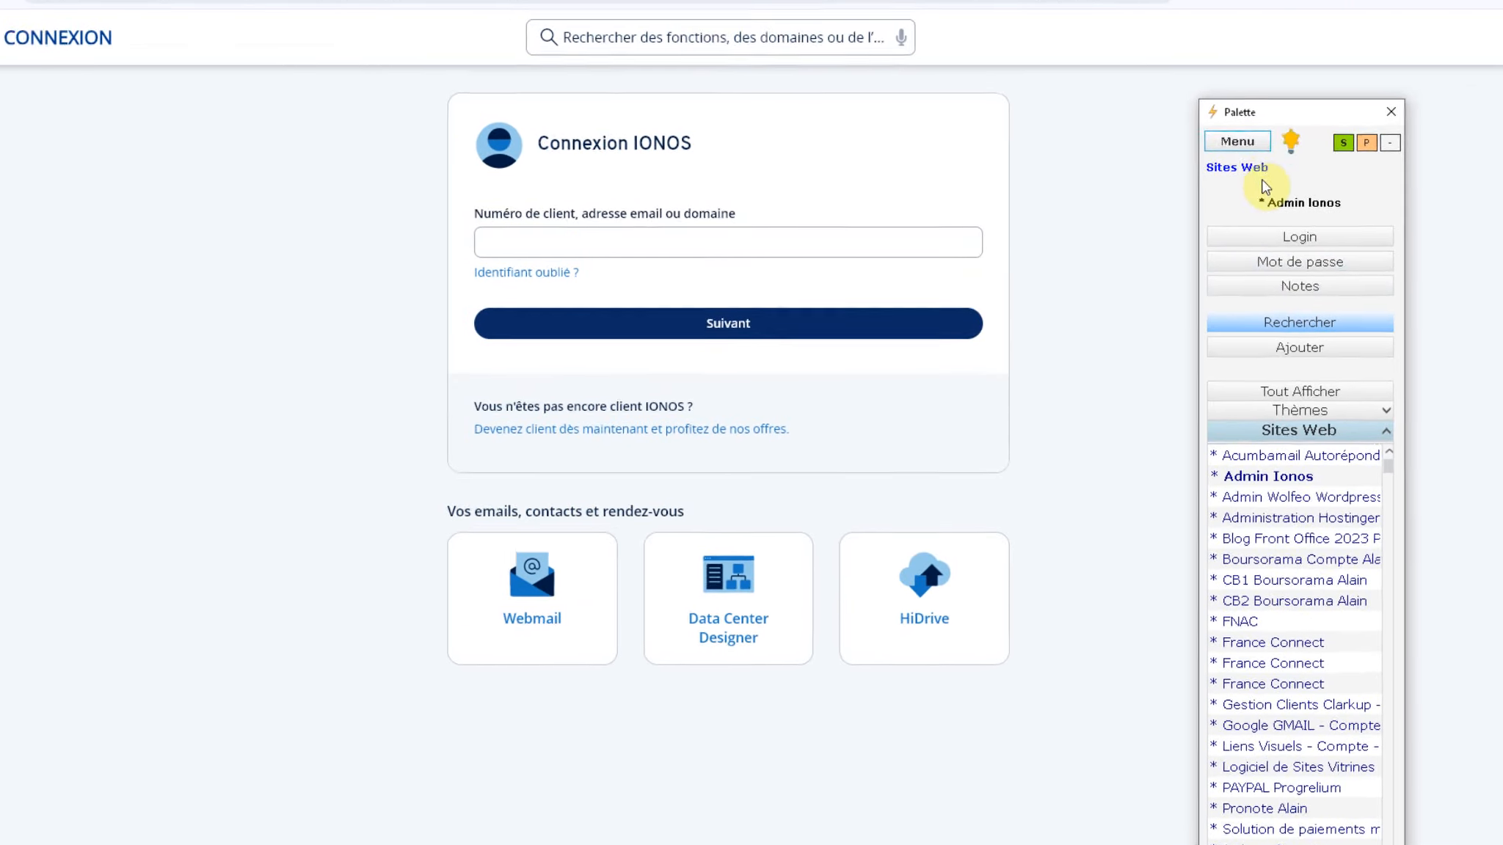
pyautogui.click(1321, 237)
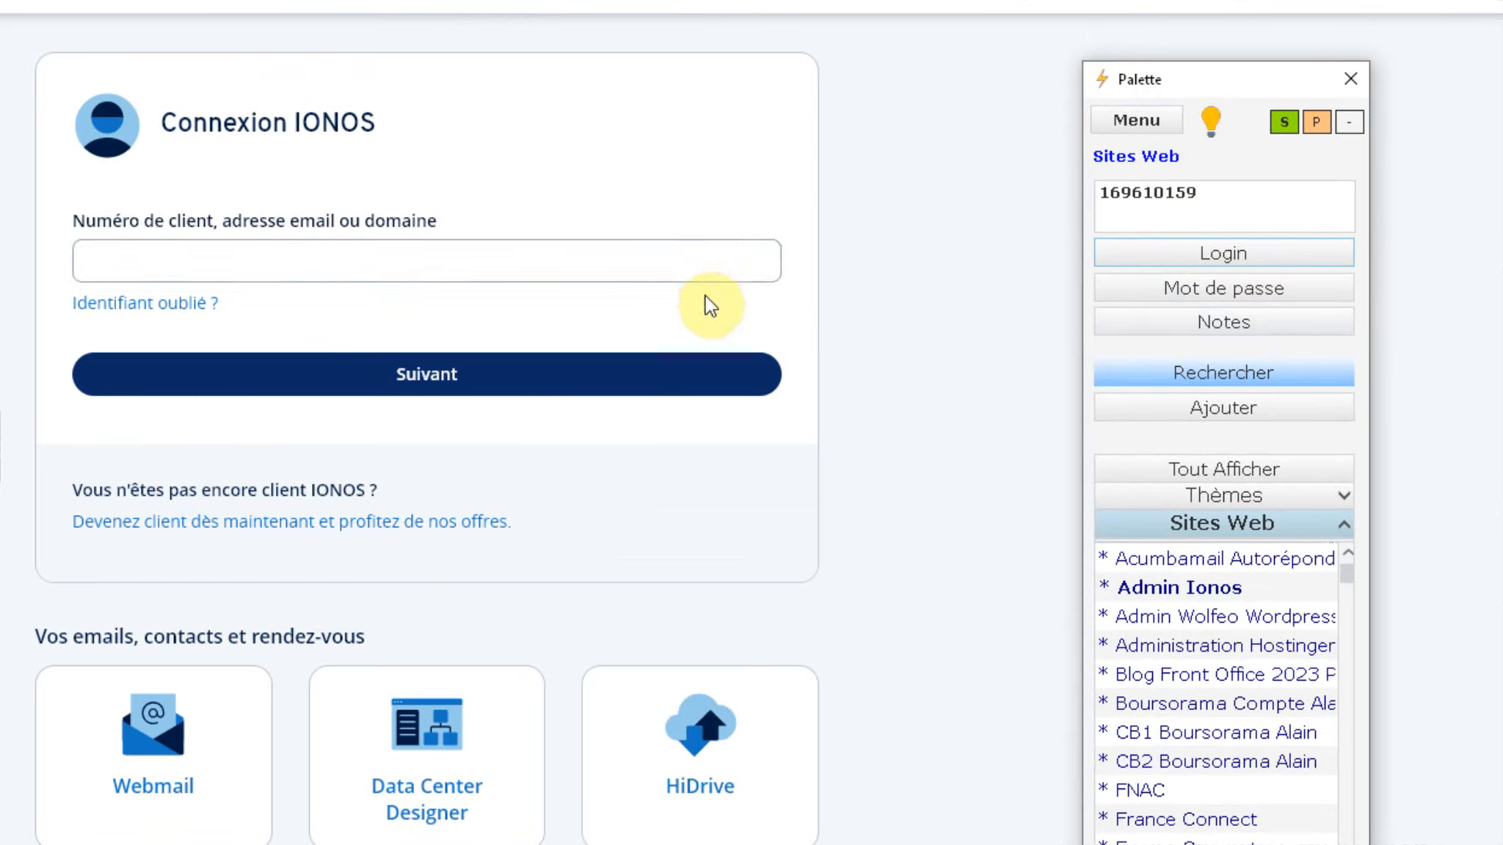
pyautogui.click(227, 259)
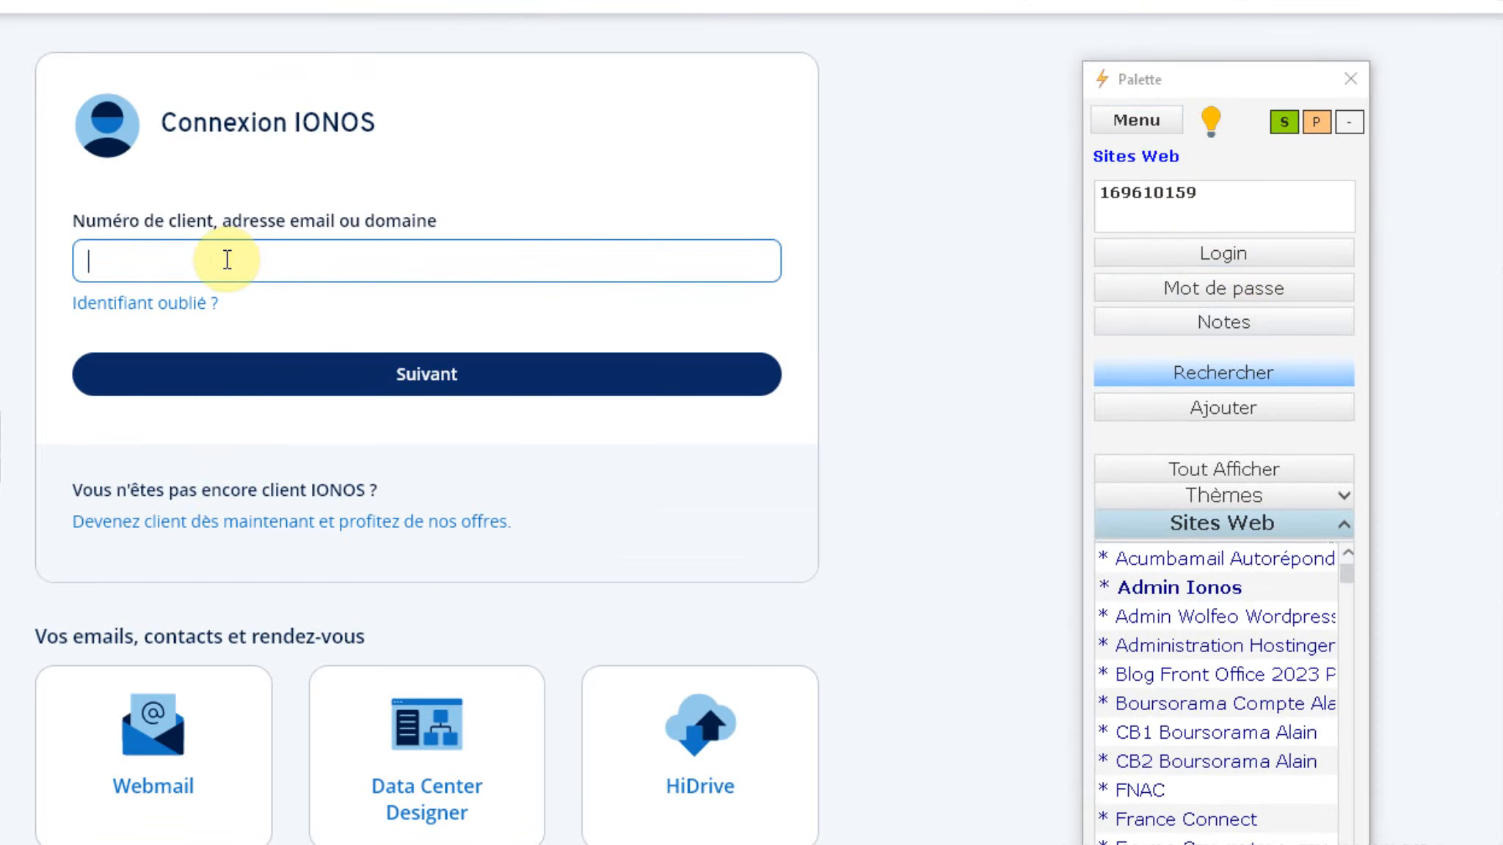
pyautogui.click(405, 375)
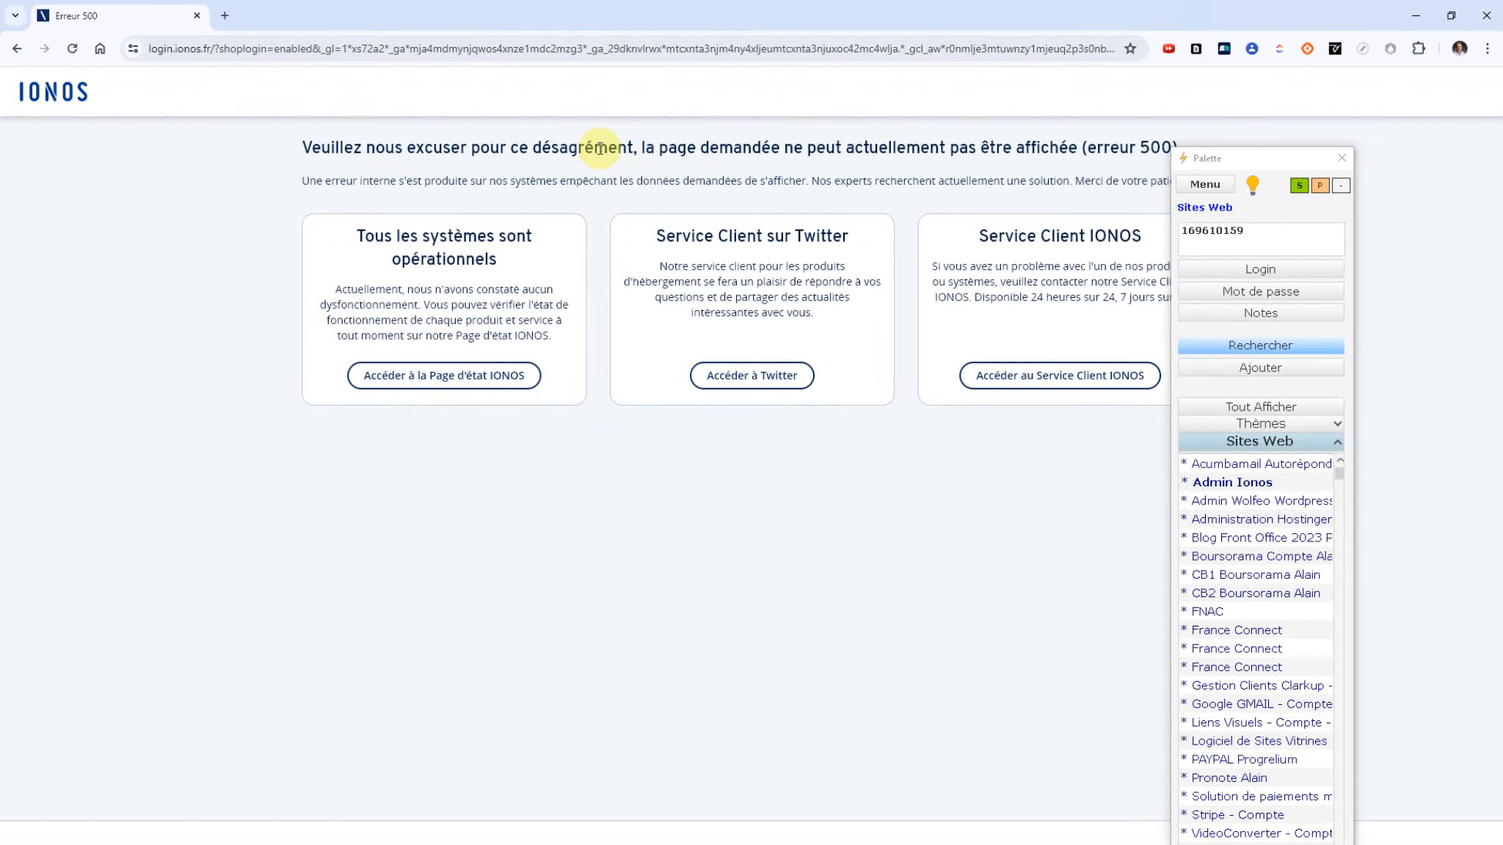
pyautogui.rightClick(18, 52)
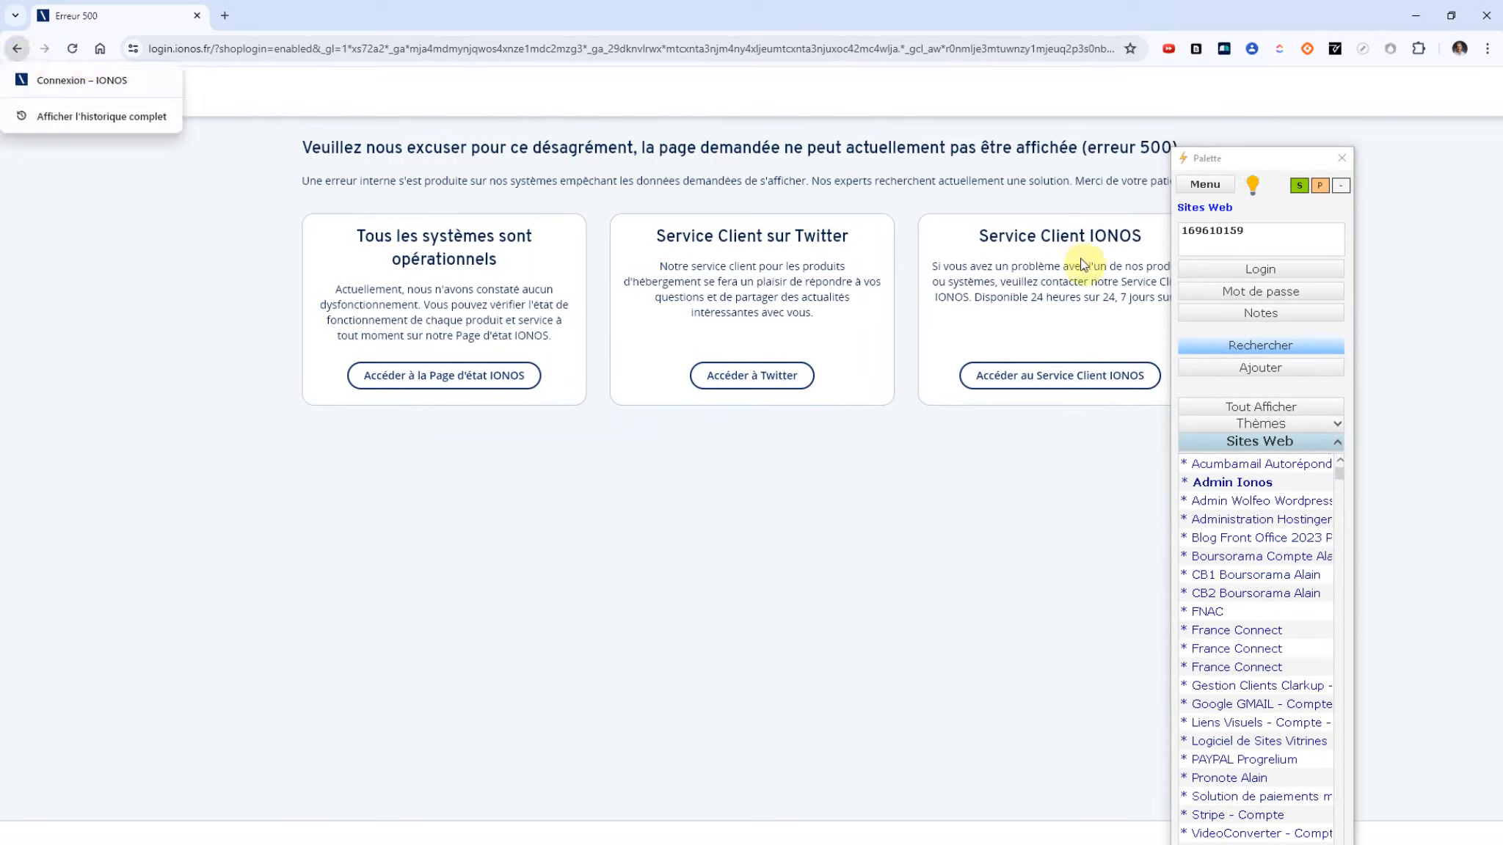
pyautogui.click(44, 80)
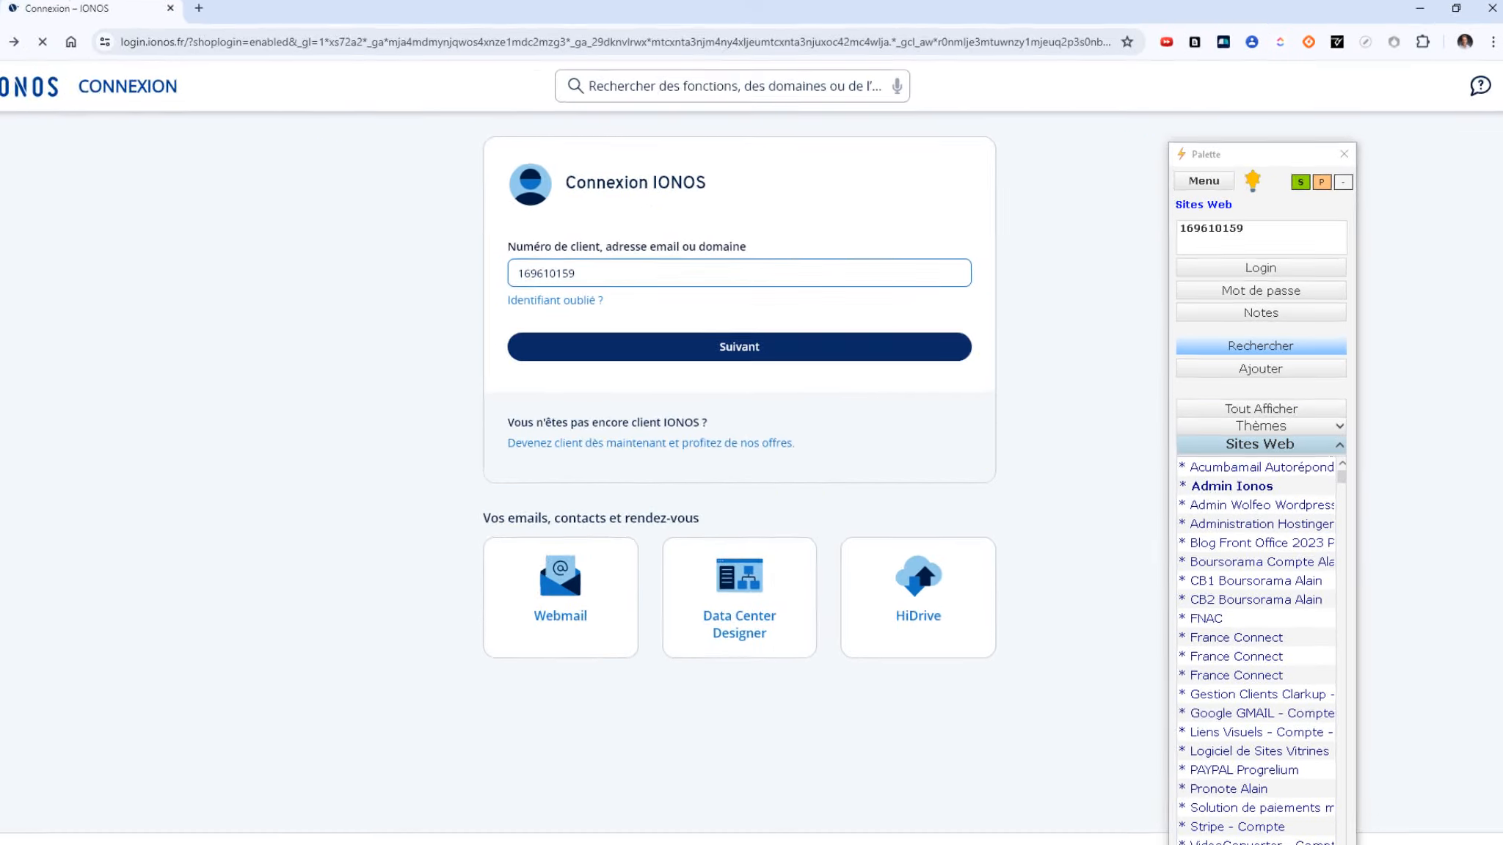
# Step: Retrieve the Admin Ionos password from the Palette and read its advisor notes
pyautogui.click(1274, 292)
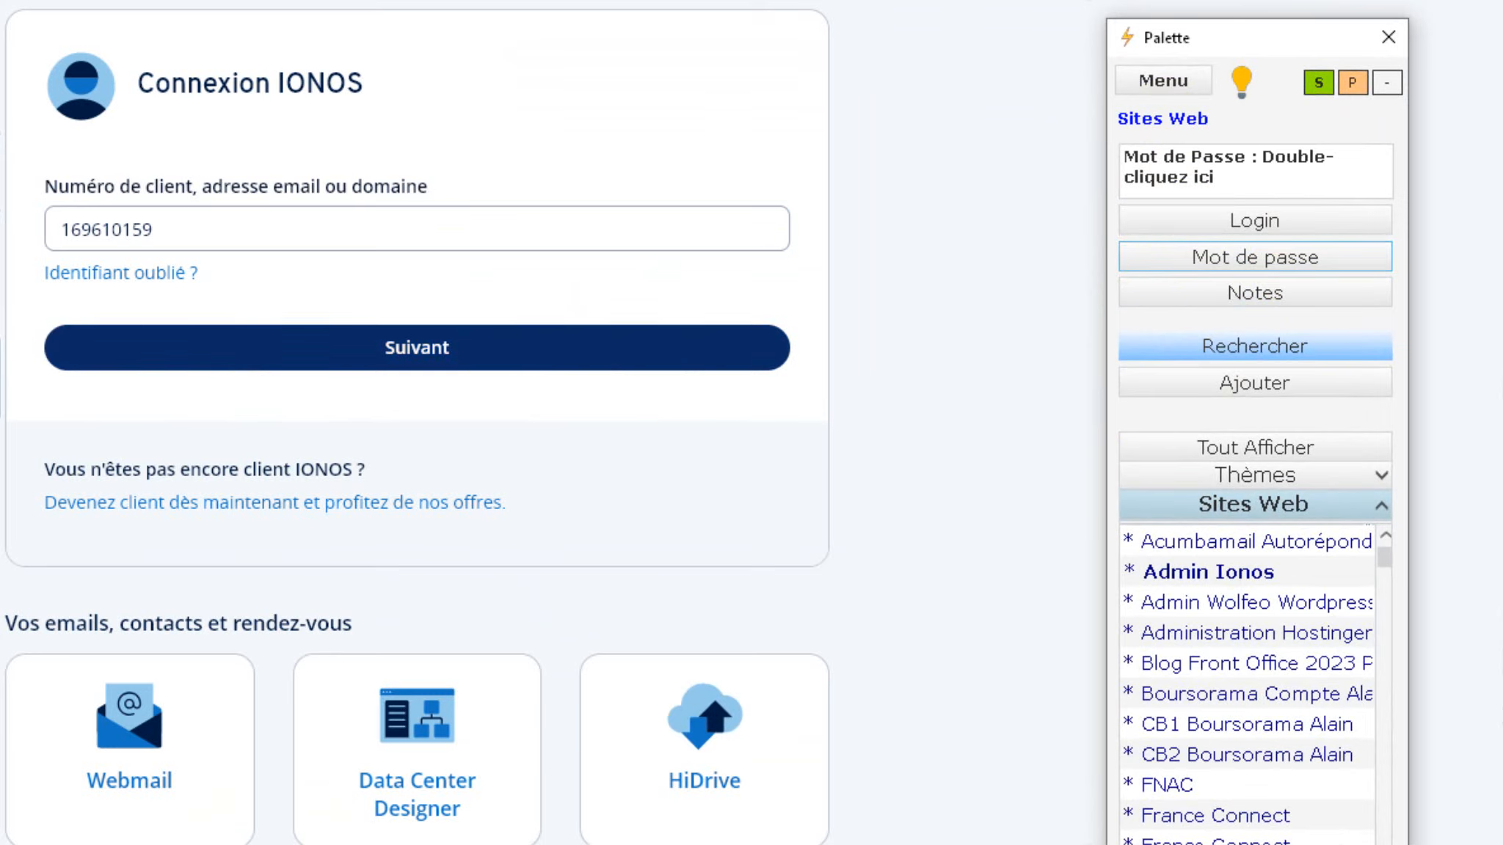
pyautogui.click(447, 358)
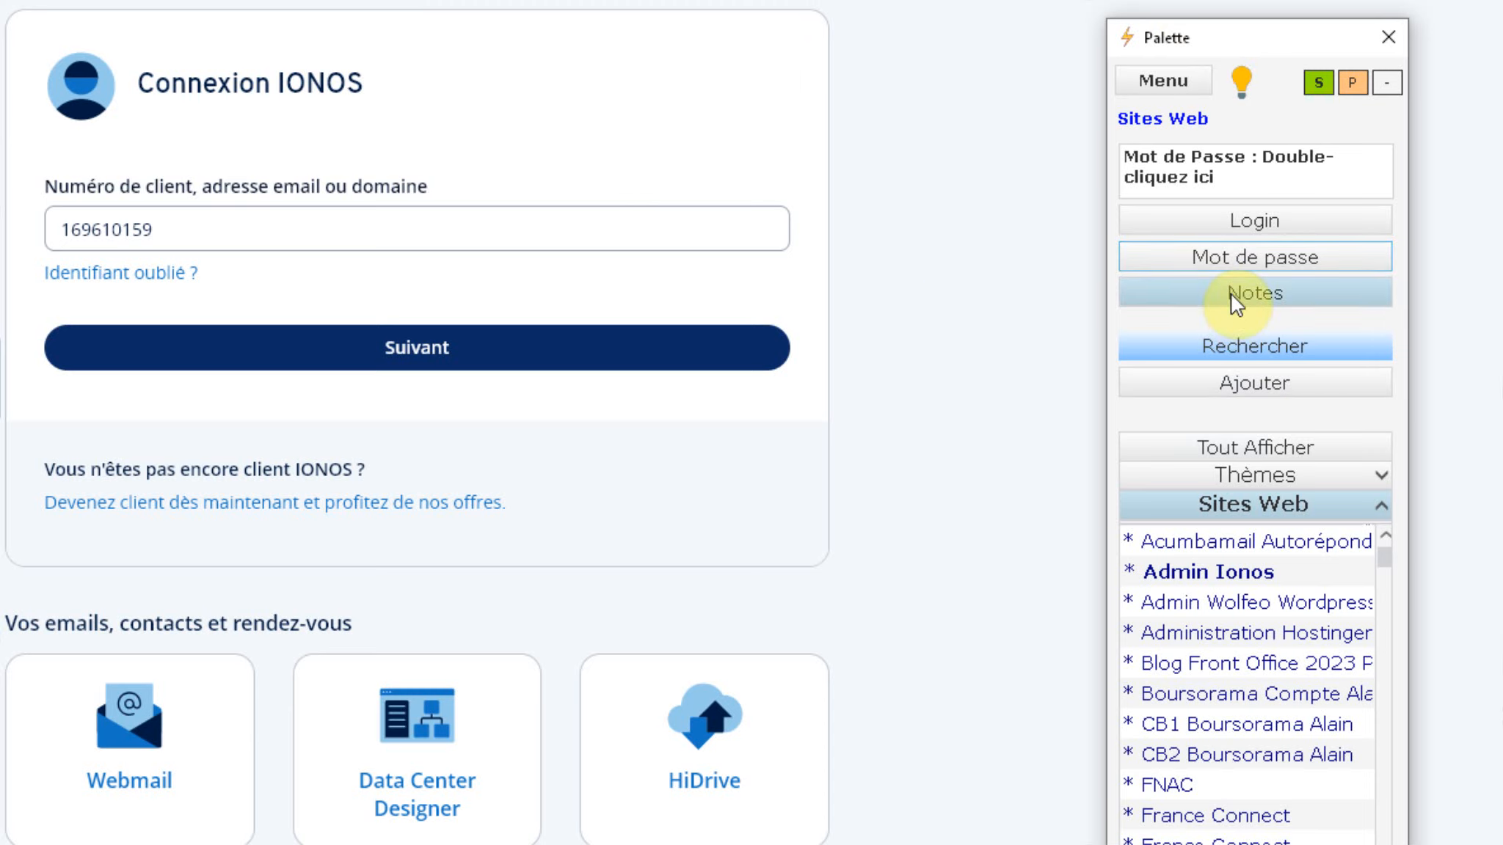
pyautogui.click(1278, 289)
pyautogui.click(1242, 231)
pyautogui.scroll(-3, 1242, 232)
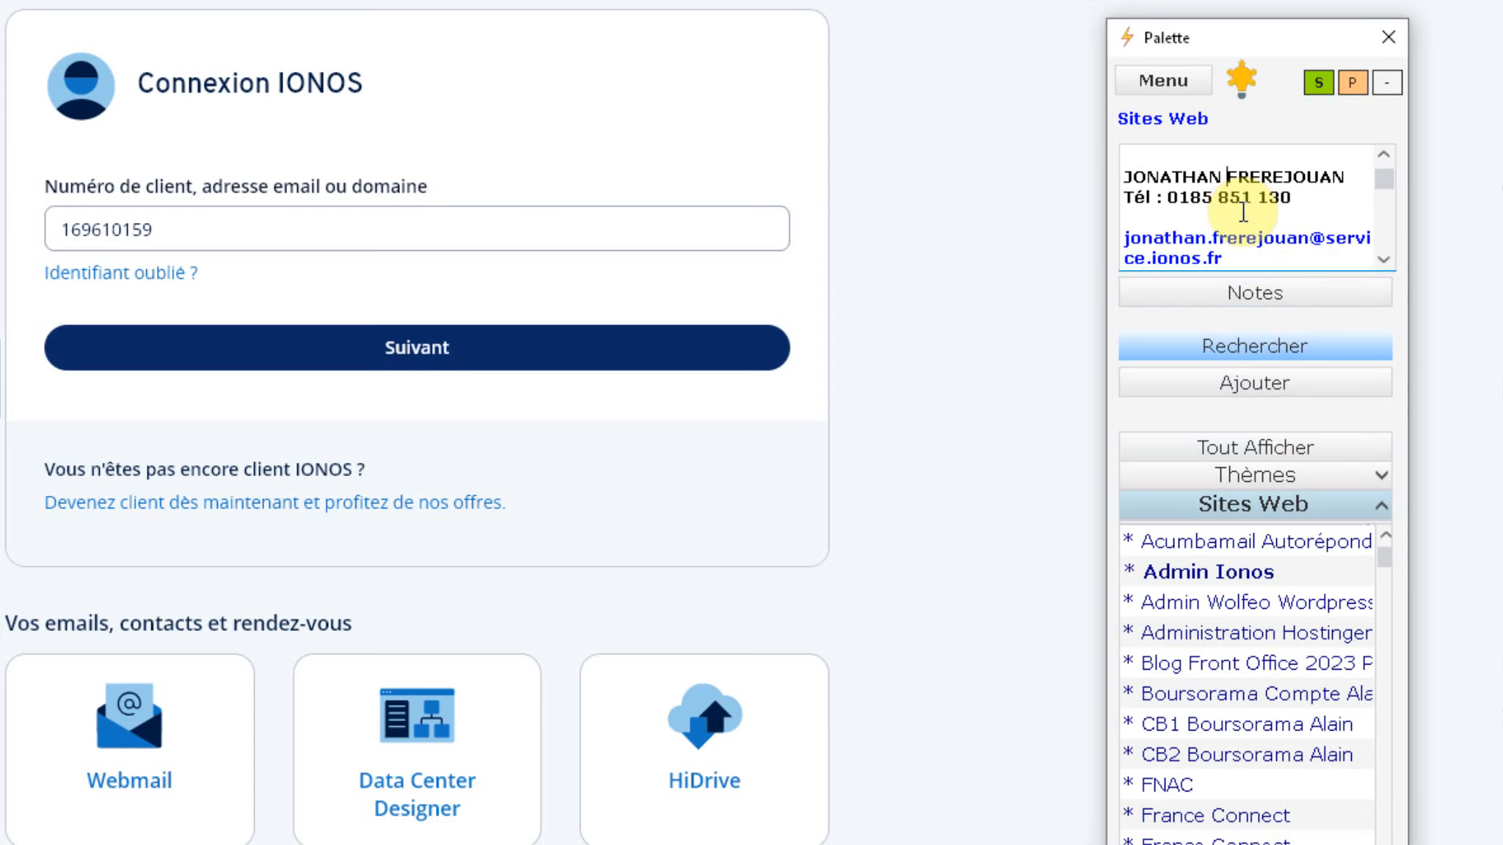
pyautogui.scroll(3, 1240, 224)
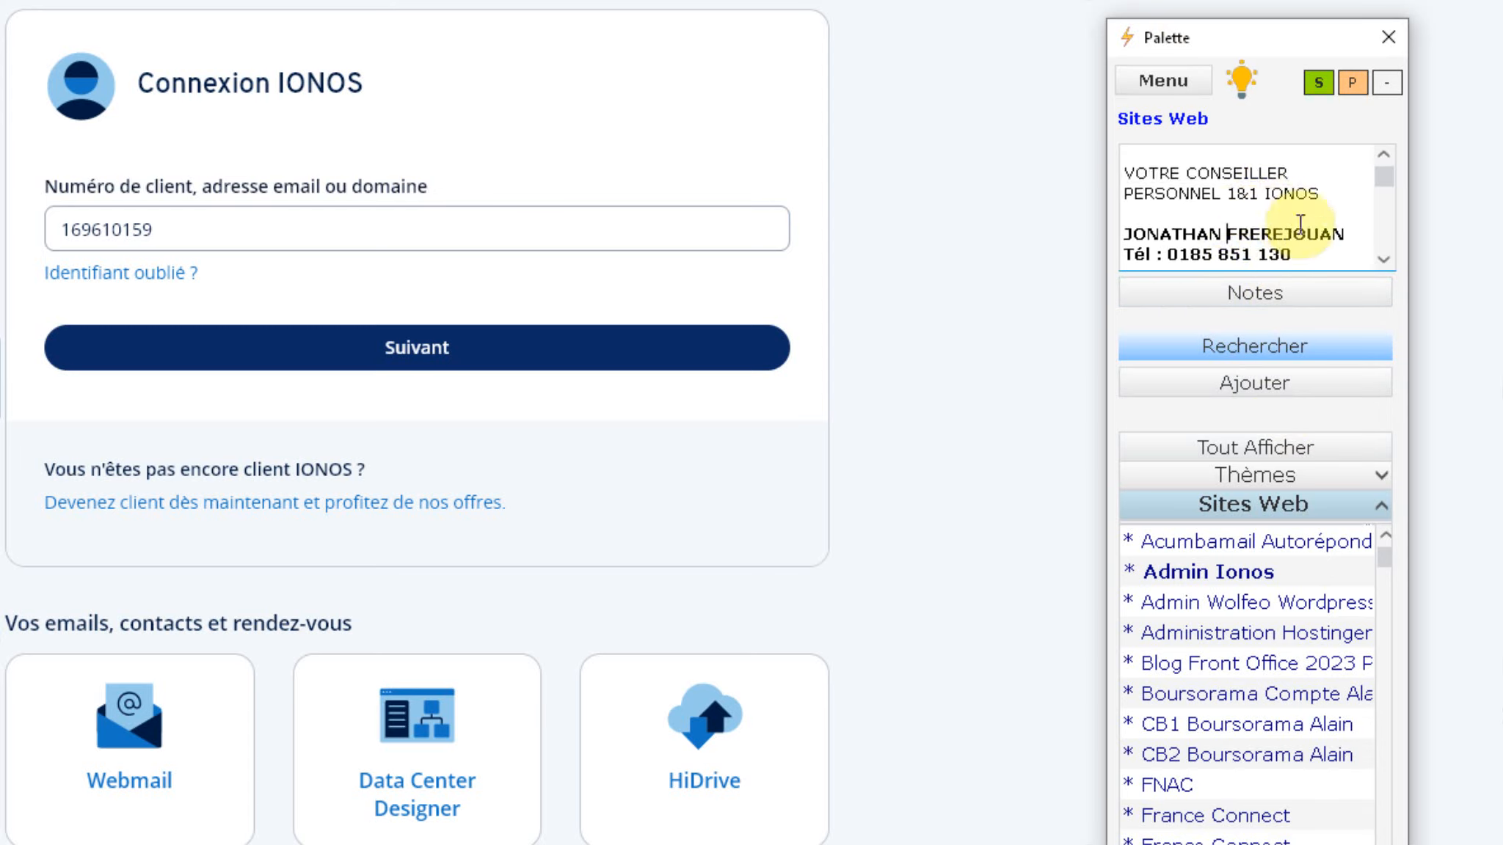
# Step: Display the Admin Ionos site description from its Palette entry
pyautogui.click(1245, 565)
pyautogui.rightClick(1244, 565)
pyautogui.click(1289, 615)
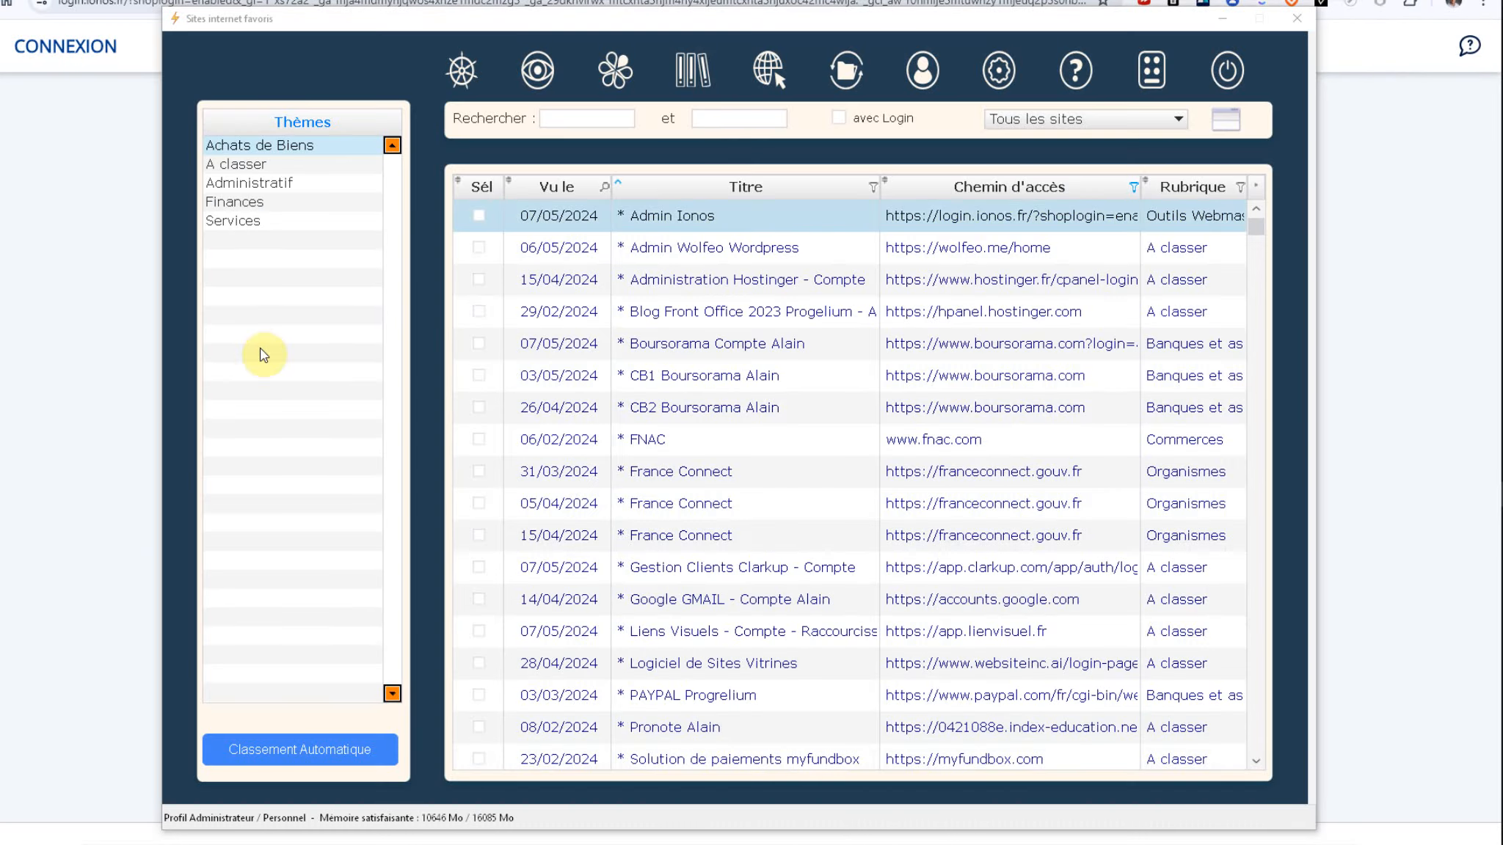
# Step: Enlarge and shrink the Admin Ionos notes, then hide the Login panel to show all sites
pyautogui.click(662, 634)
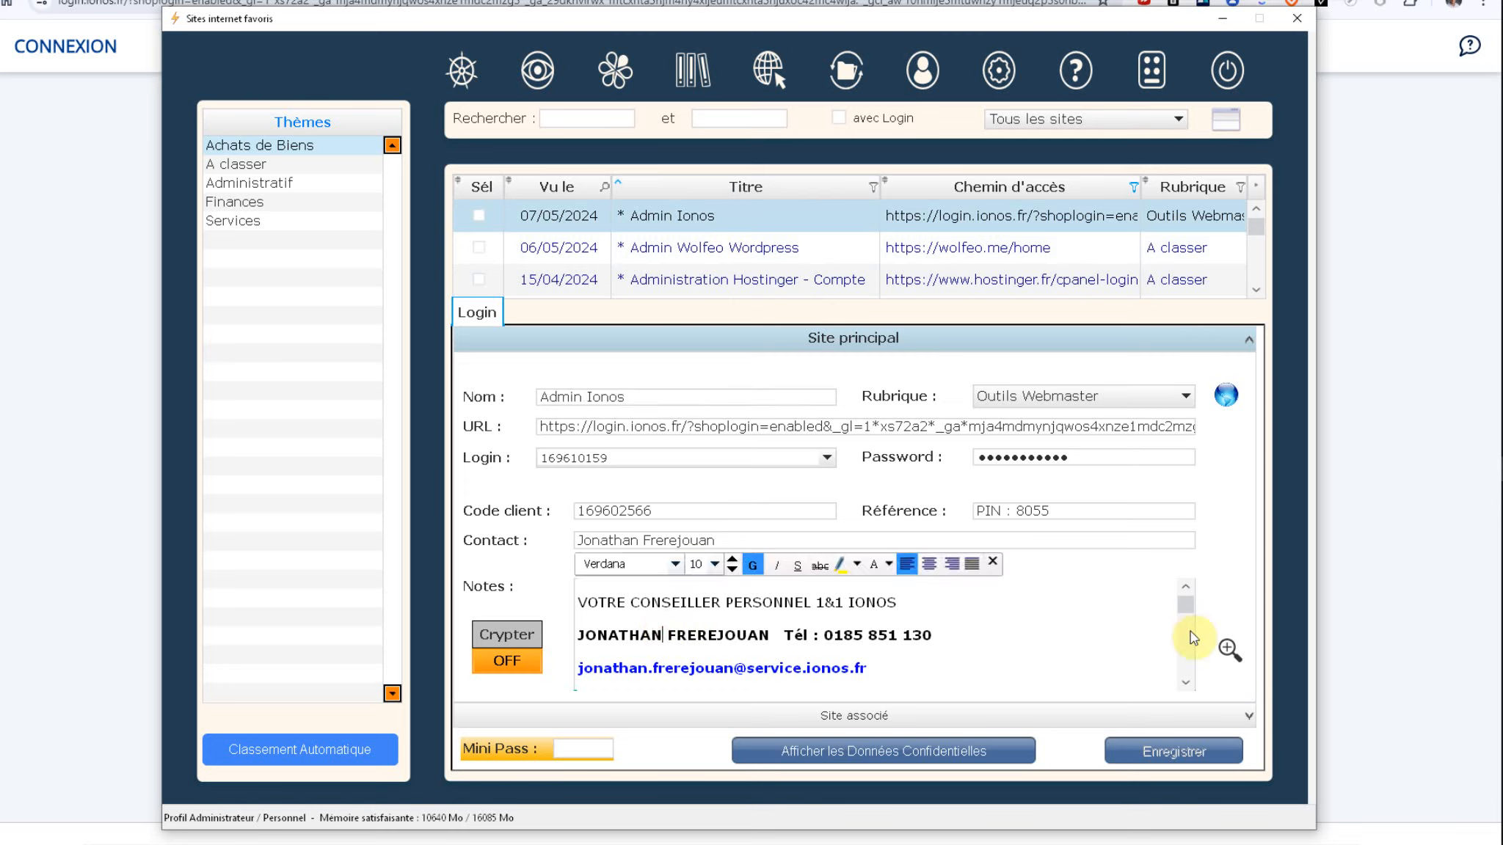
pyautogui.click(1230, 649)
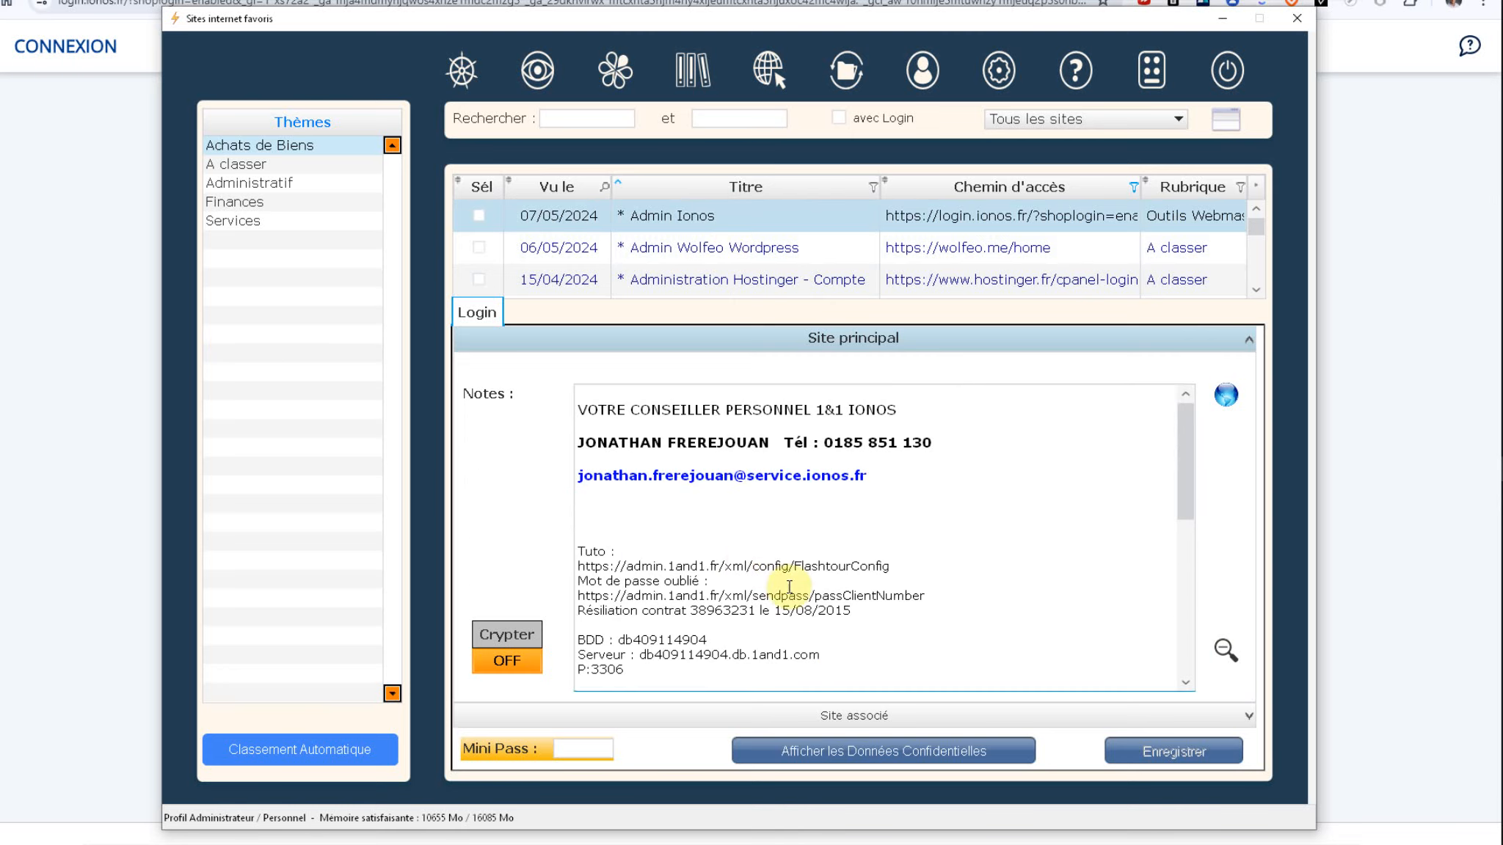
pyautogui.click(1224, 650)
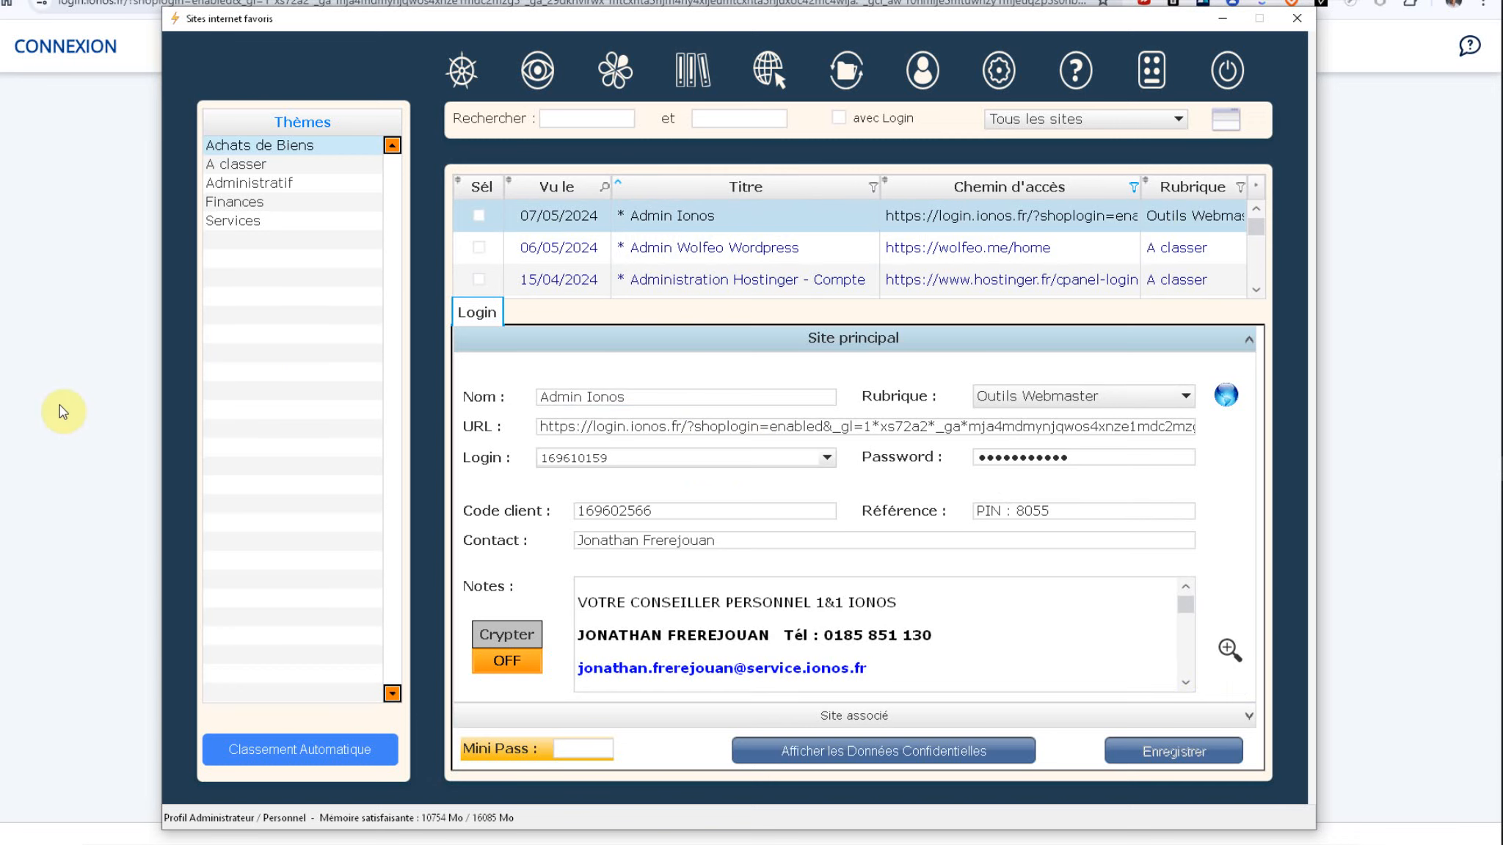
pyautogui.click(819, 306)
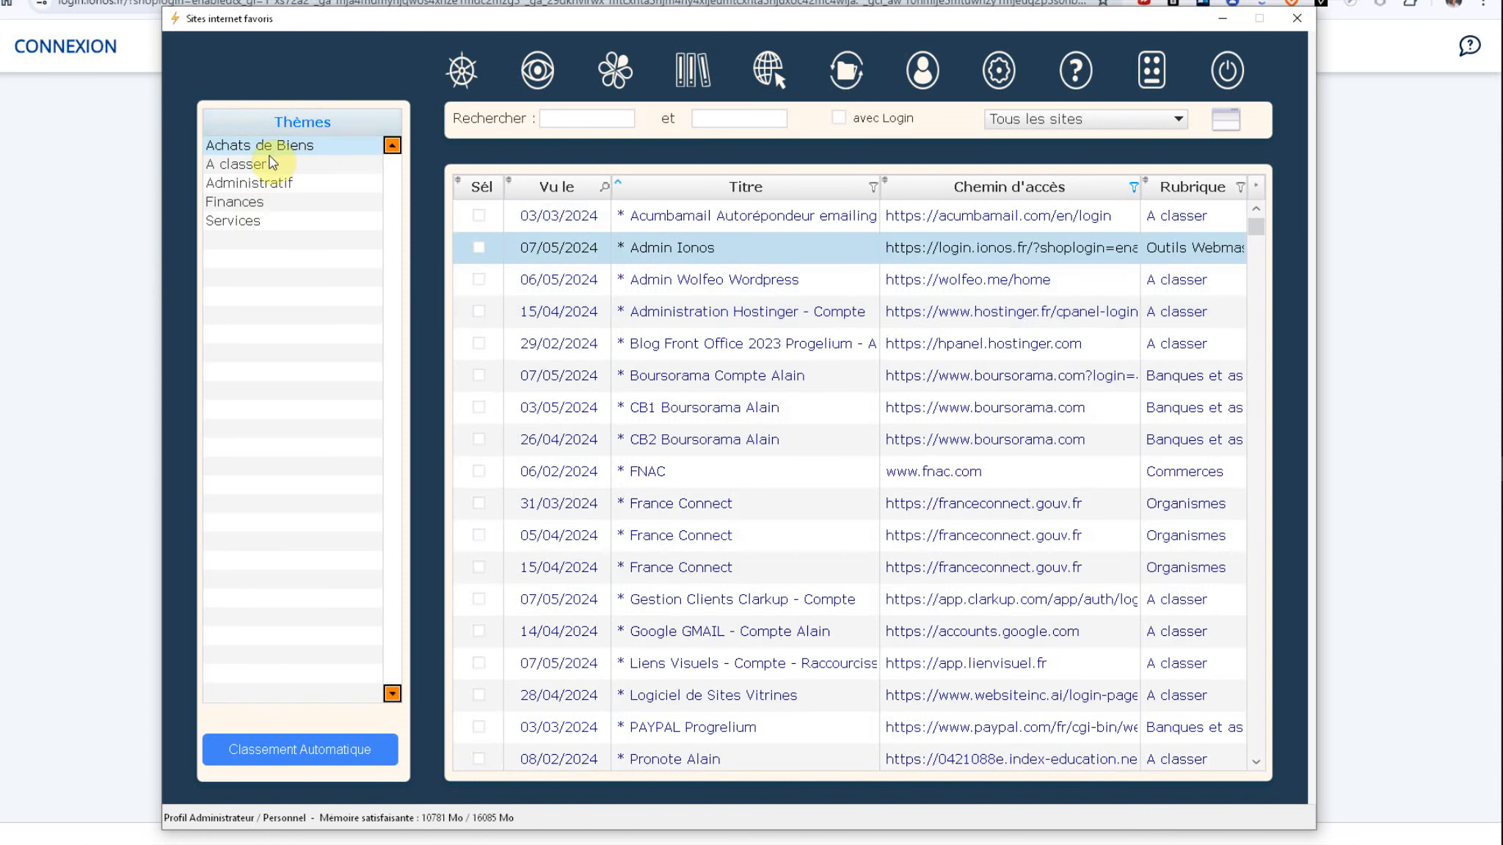
# Step: Filter the table to the Logiciels category under Services in the Thèmes list
pyautogui.click(233, 217)
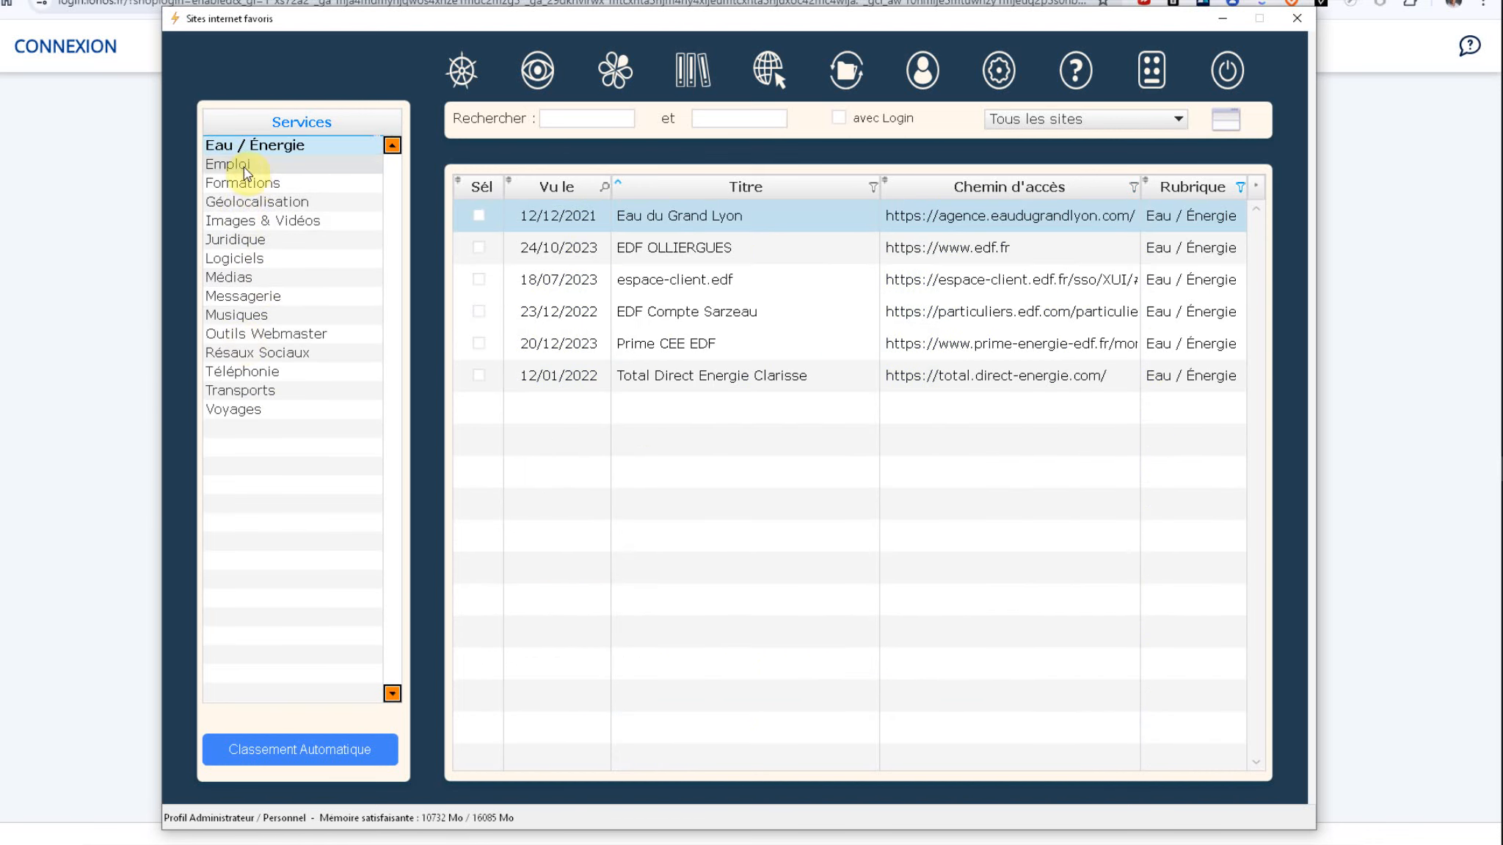
pyautogui.click(243, 261)
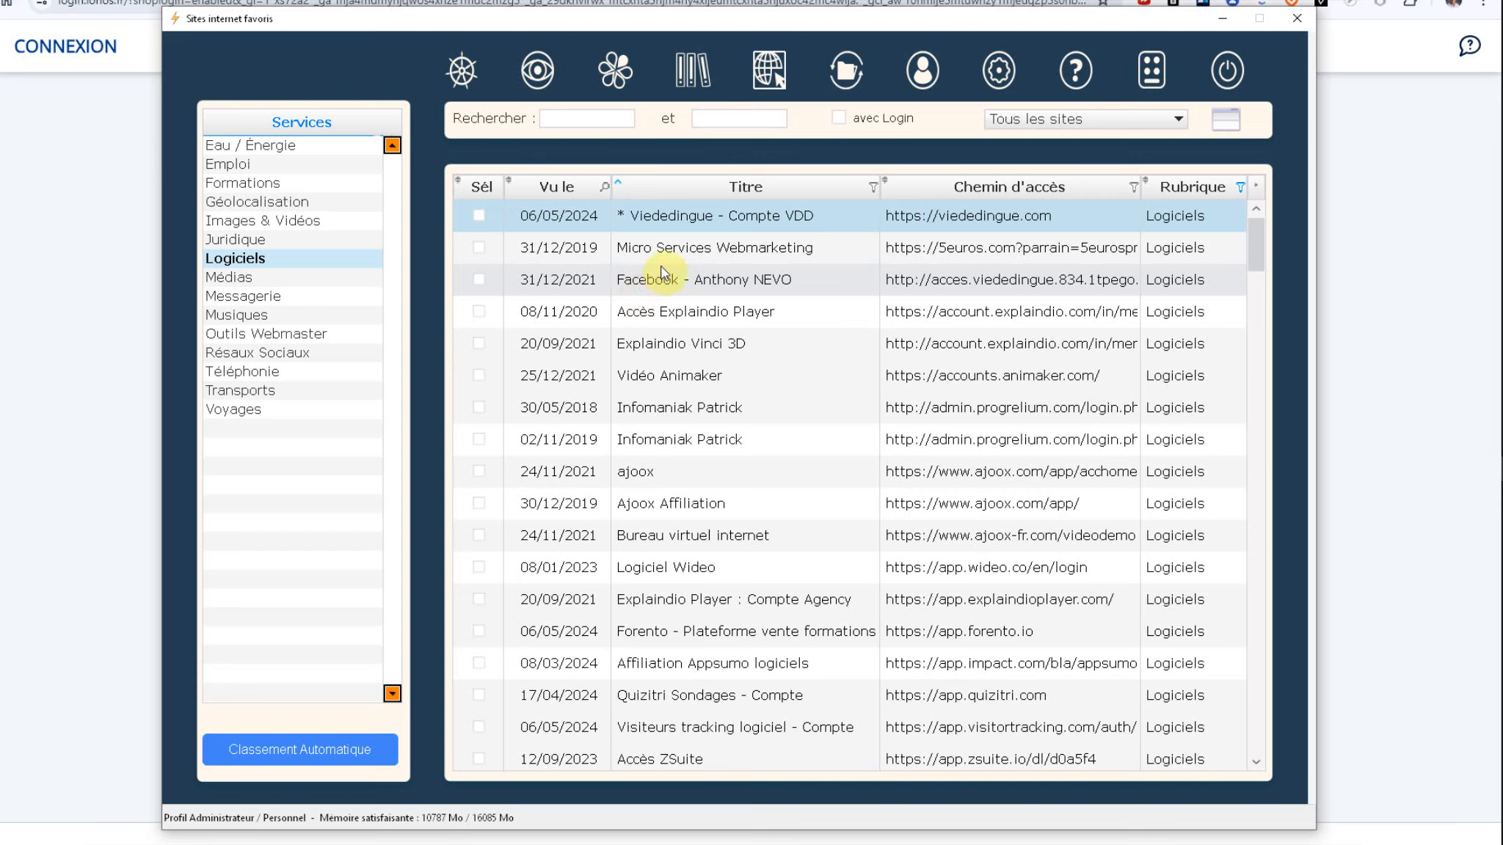
# Step: Show all sites again and open the Admin Ionos entry's details
pyautogui.click(1071, 120)
pyautogui.click(1066, 127)
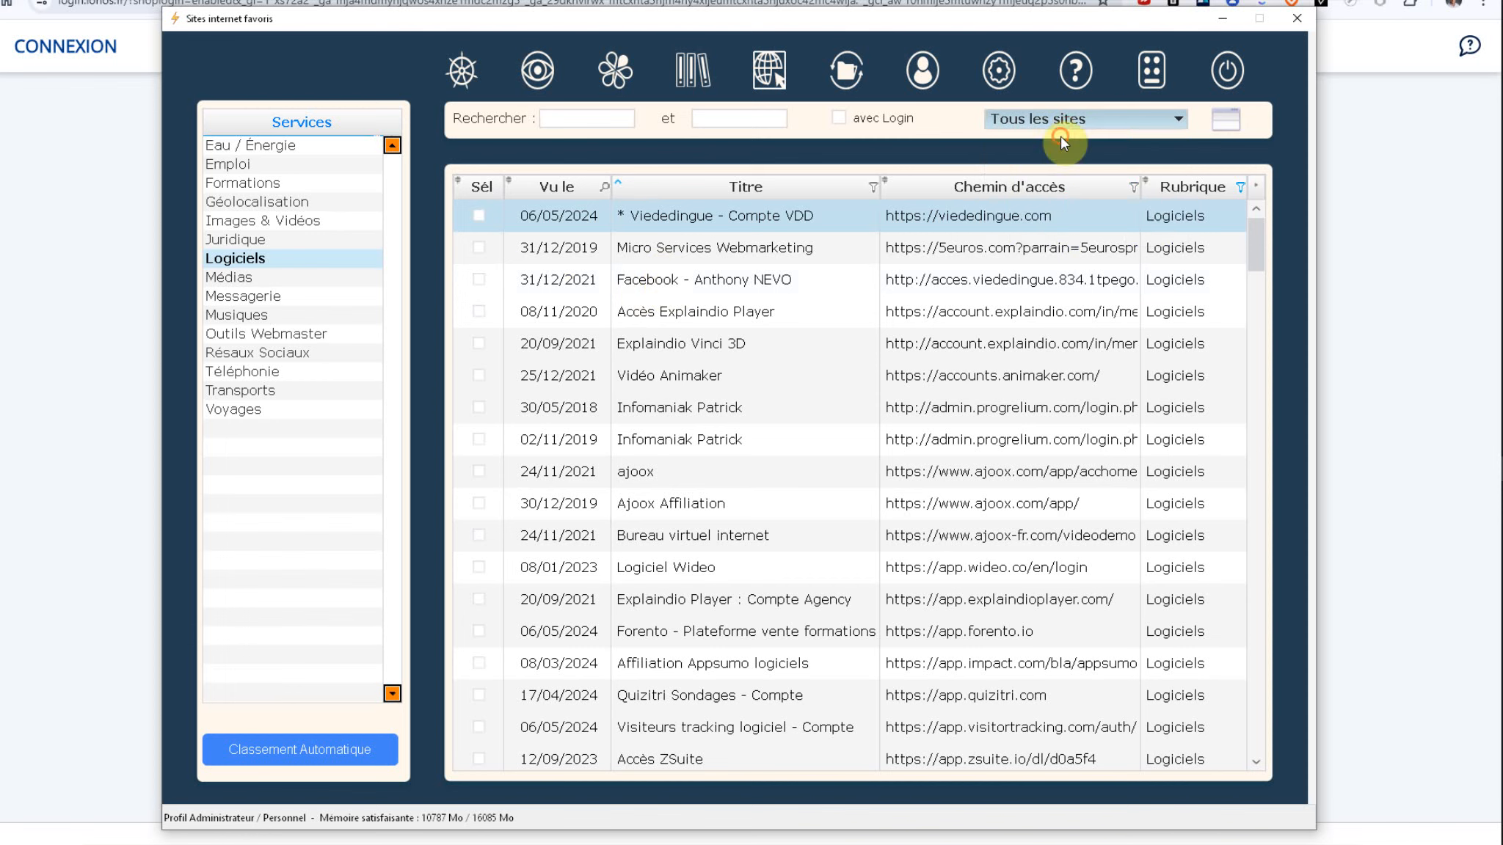
pyautogui.click(661, 247)
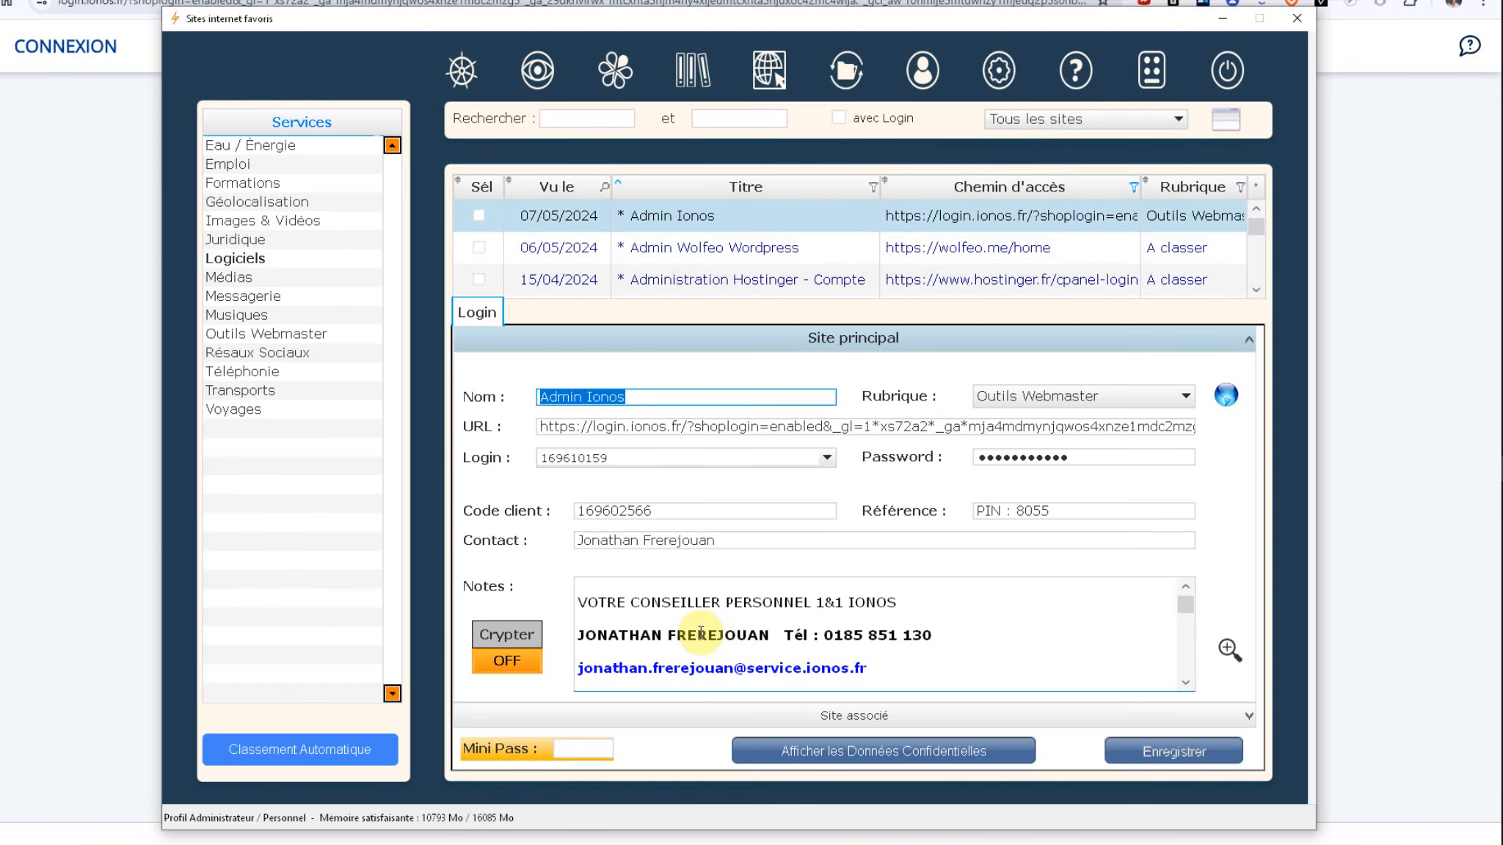
pyautogui.scroll(-1, 701, 632)
pyautogui.scroll(1, 697, 638)
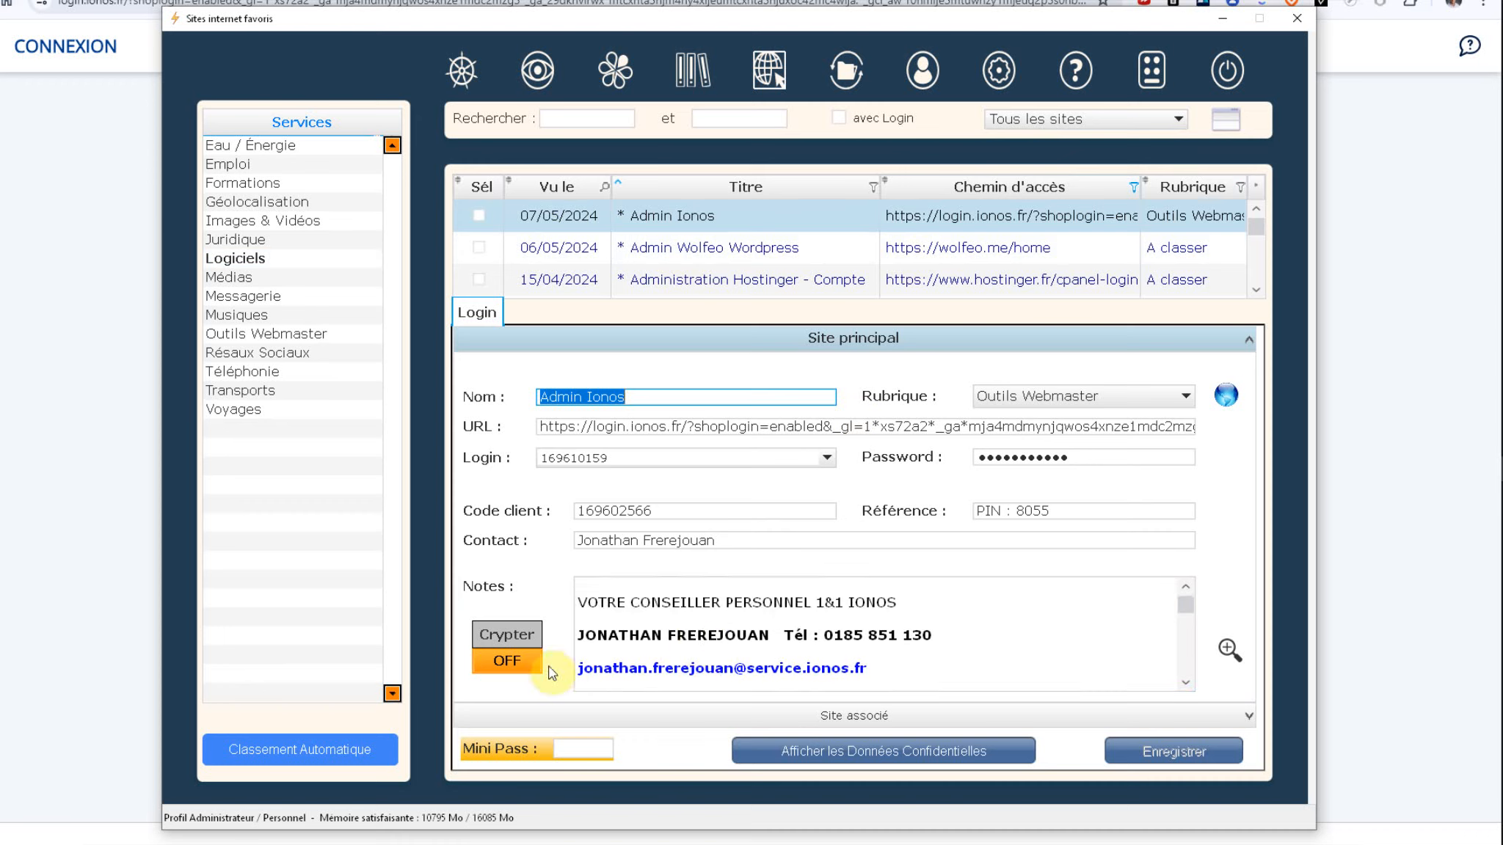
# Step: Switch Crypter to ON to encrypt the Admin Ionos notes
pyautogui.click(508, 663)
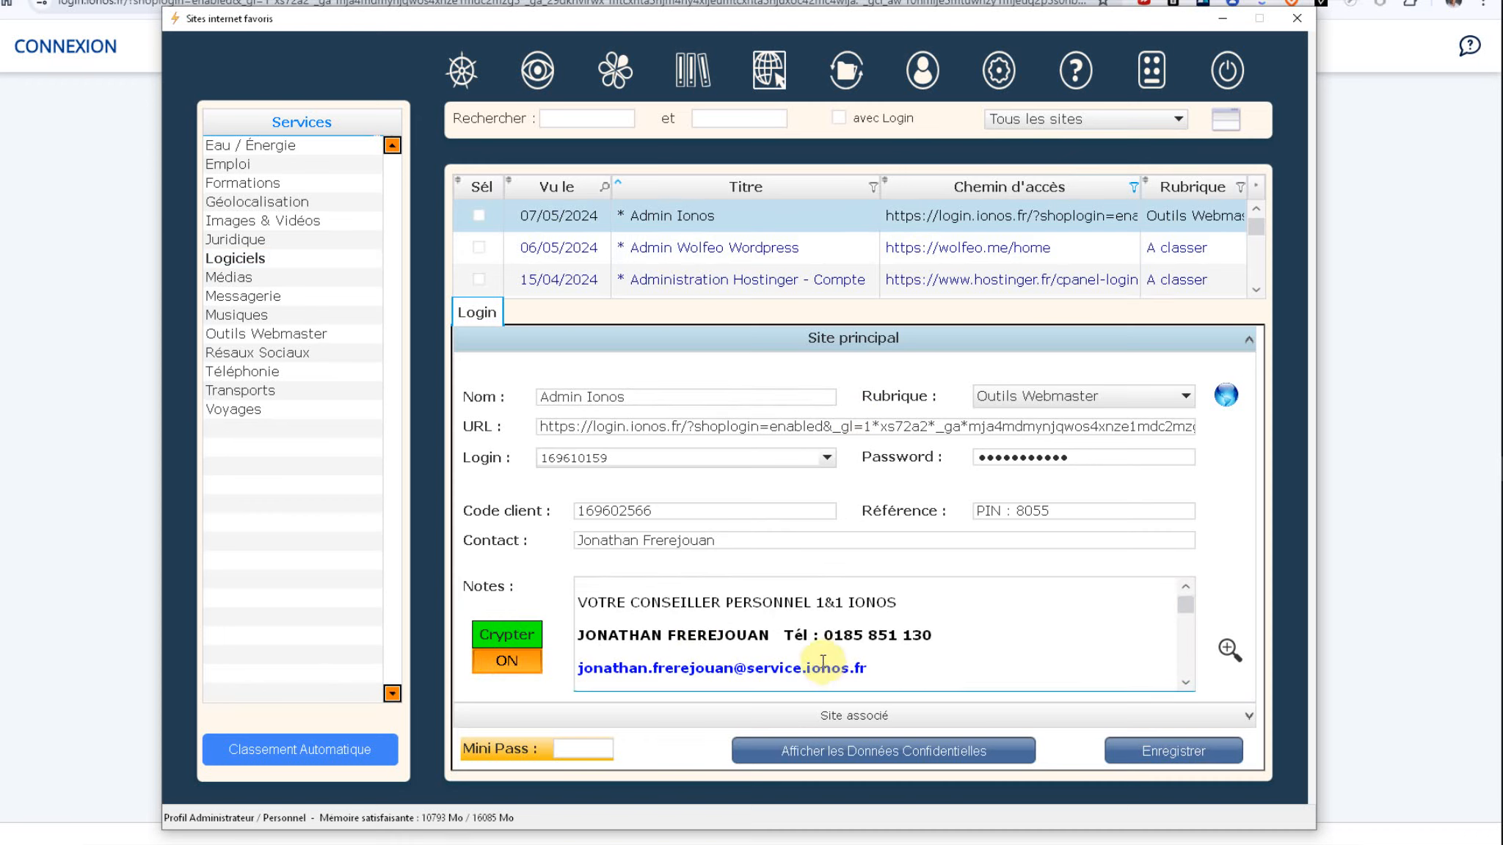
pyautogui.scroll(-3, 823, 652)
pyautogui.scroll(-2, 823, 651)
pyautogui.scroll(5, 807, 657)
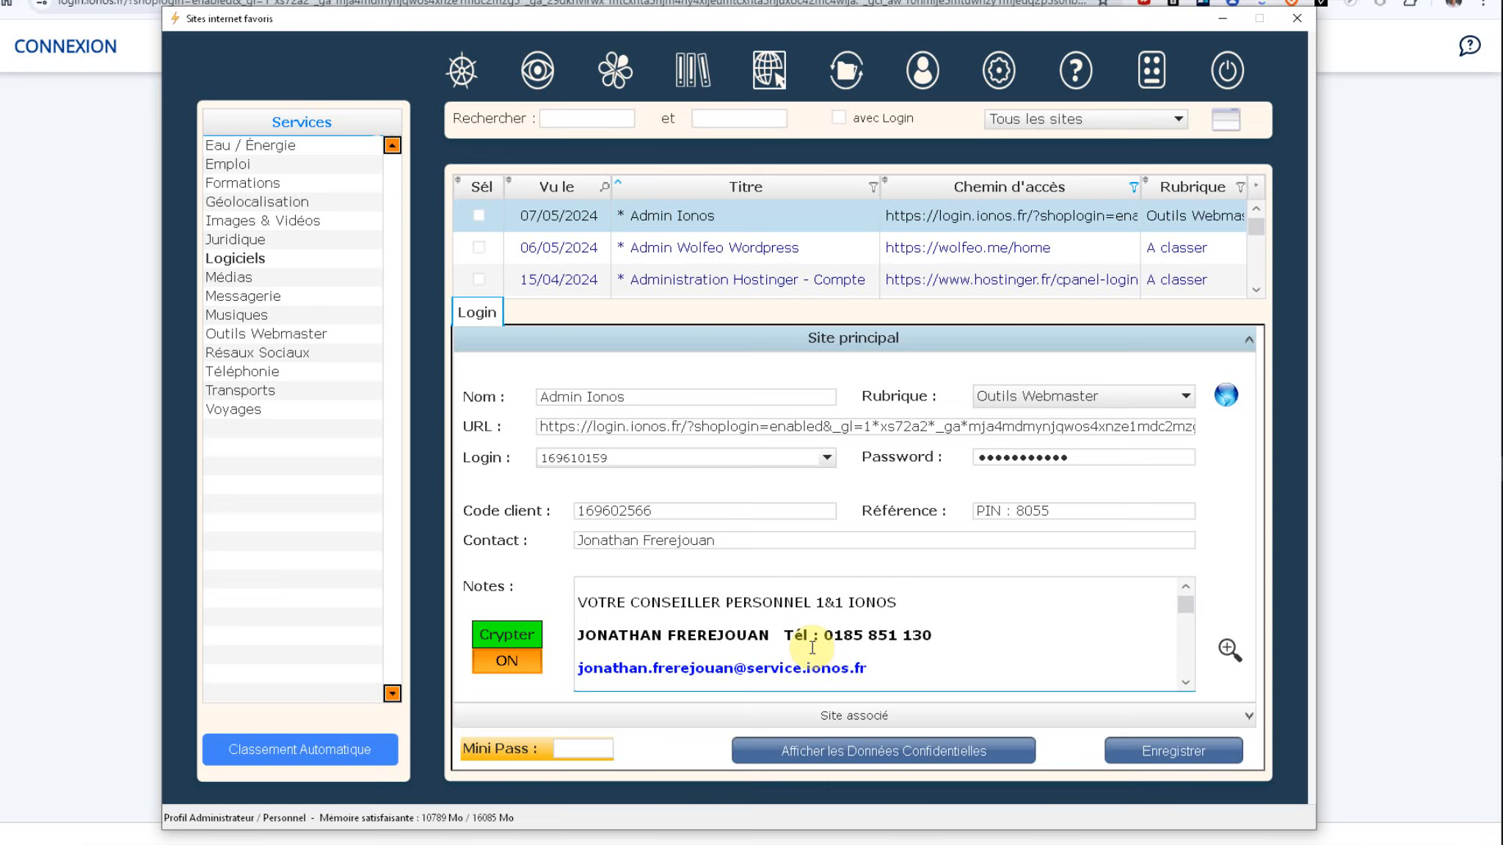
pyautogui.click(700, 542)
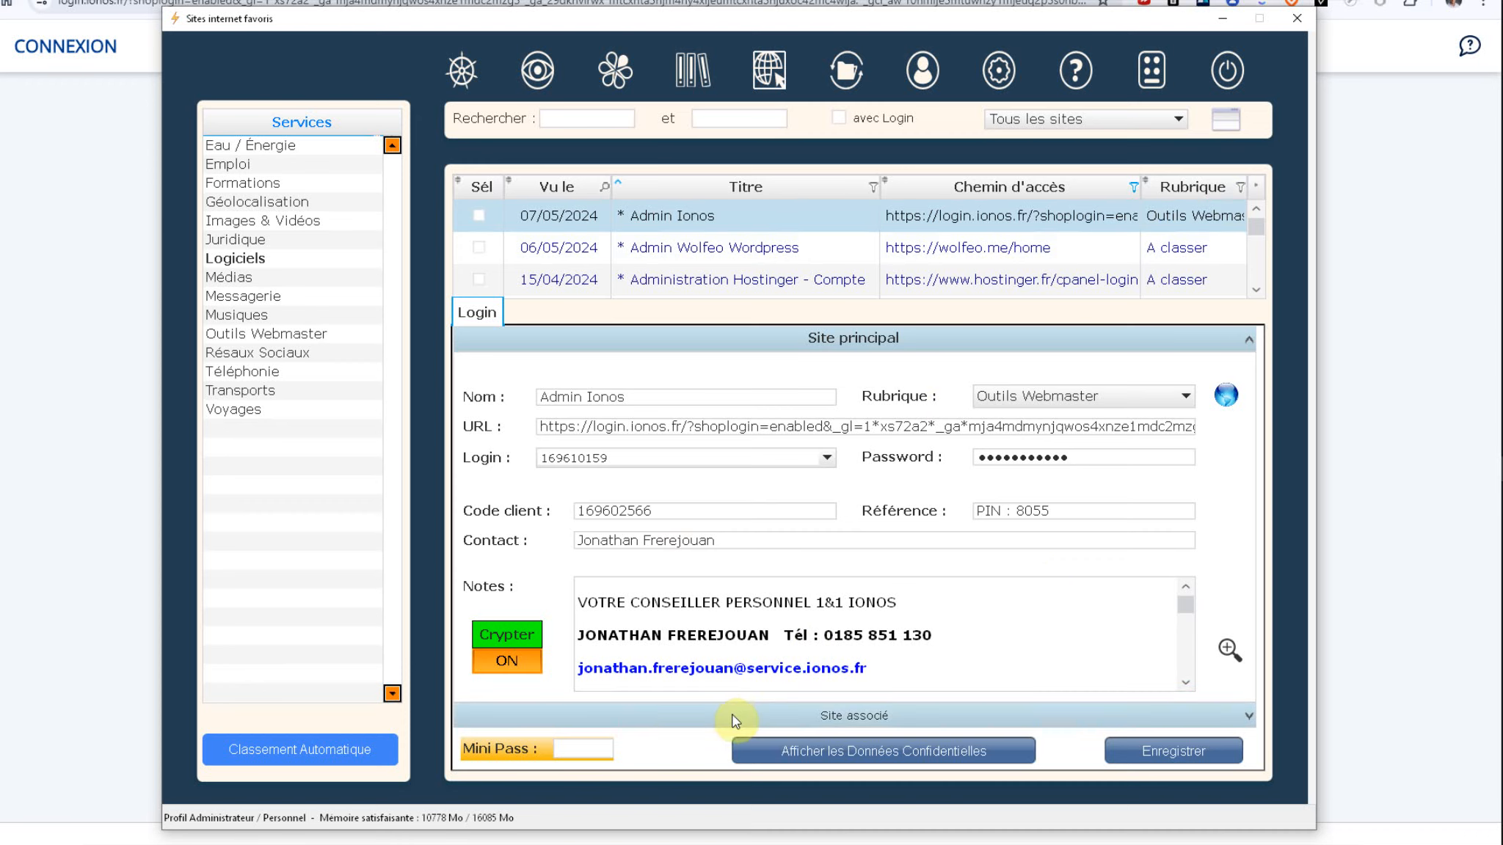
pyautogui.click(609, 535)
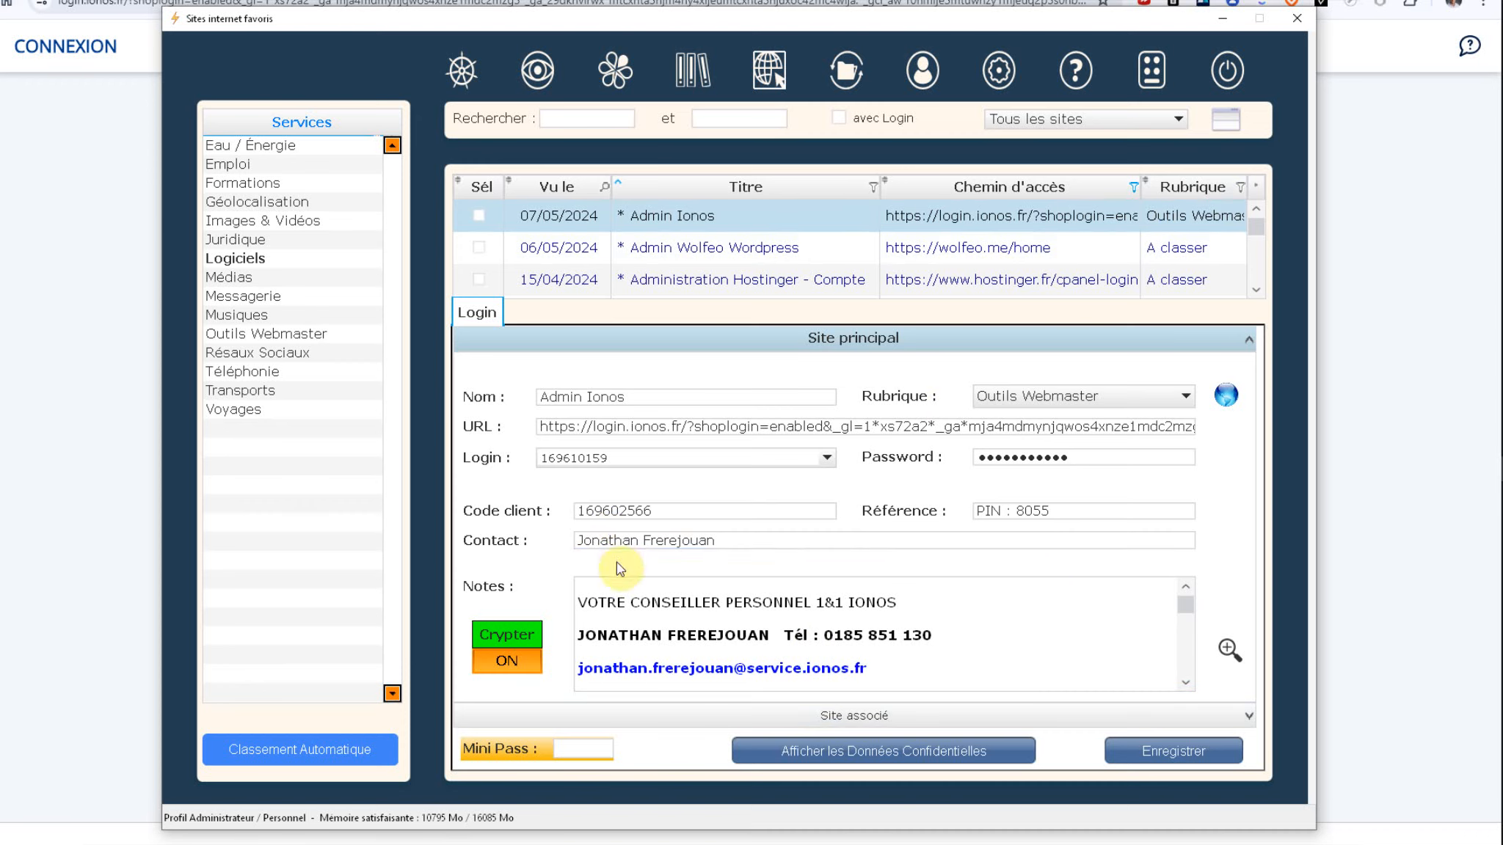
# Step: Request the confidential data, set automatic lock to 29 min, and close the security check
pyautogui.click(826, 754)
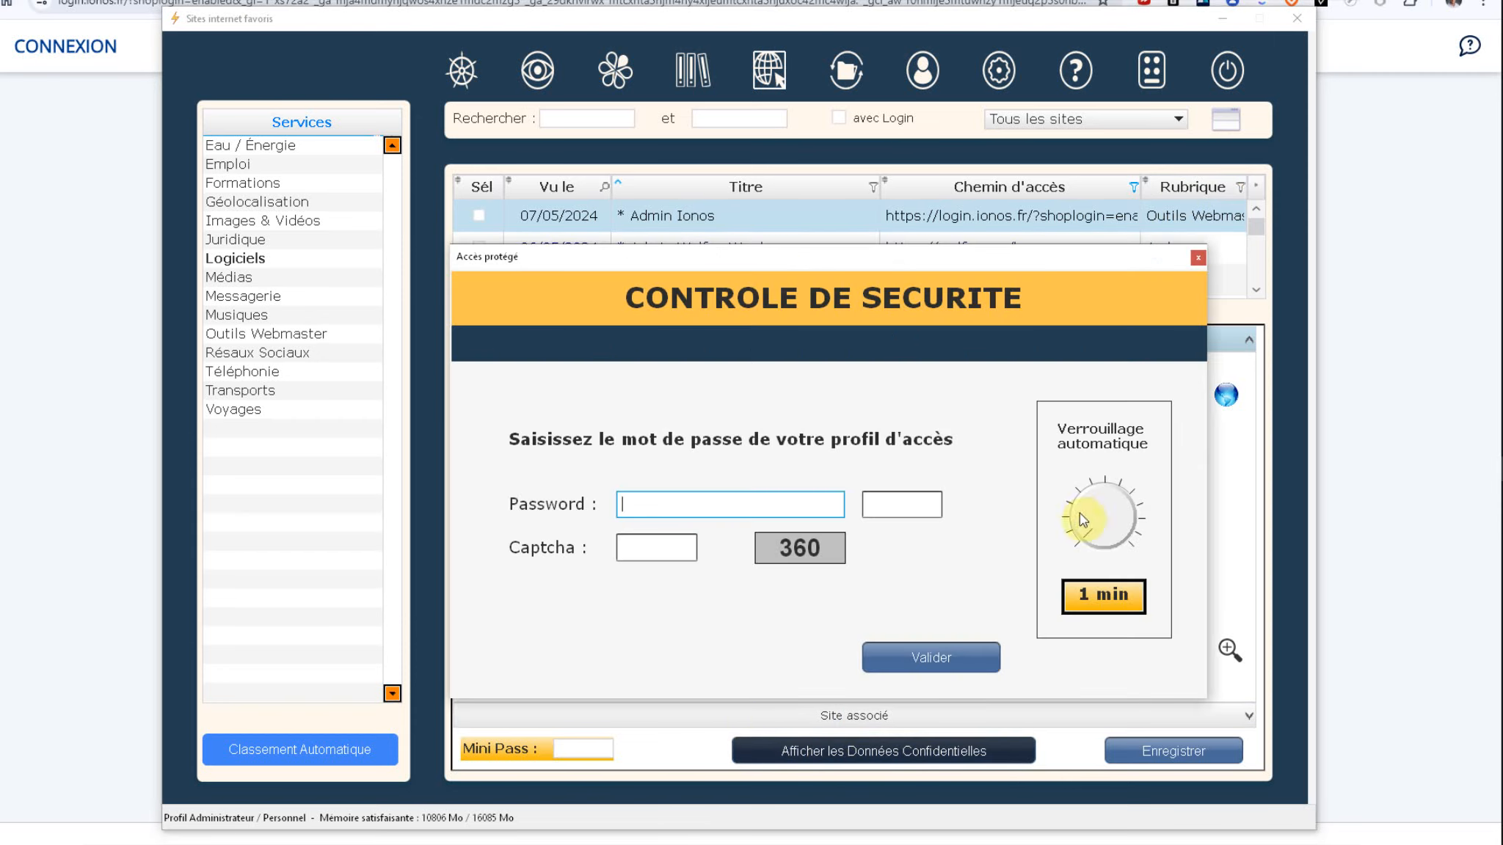
pyautogui.click(1080, 532)
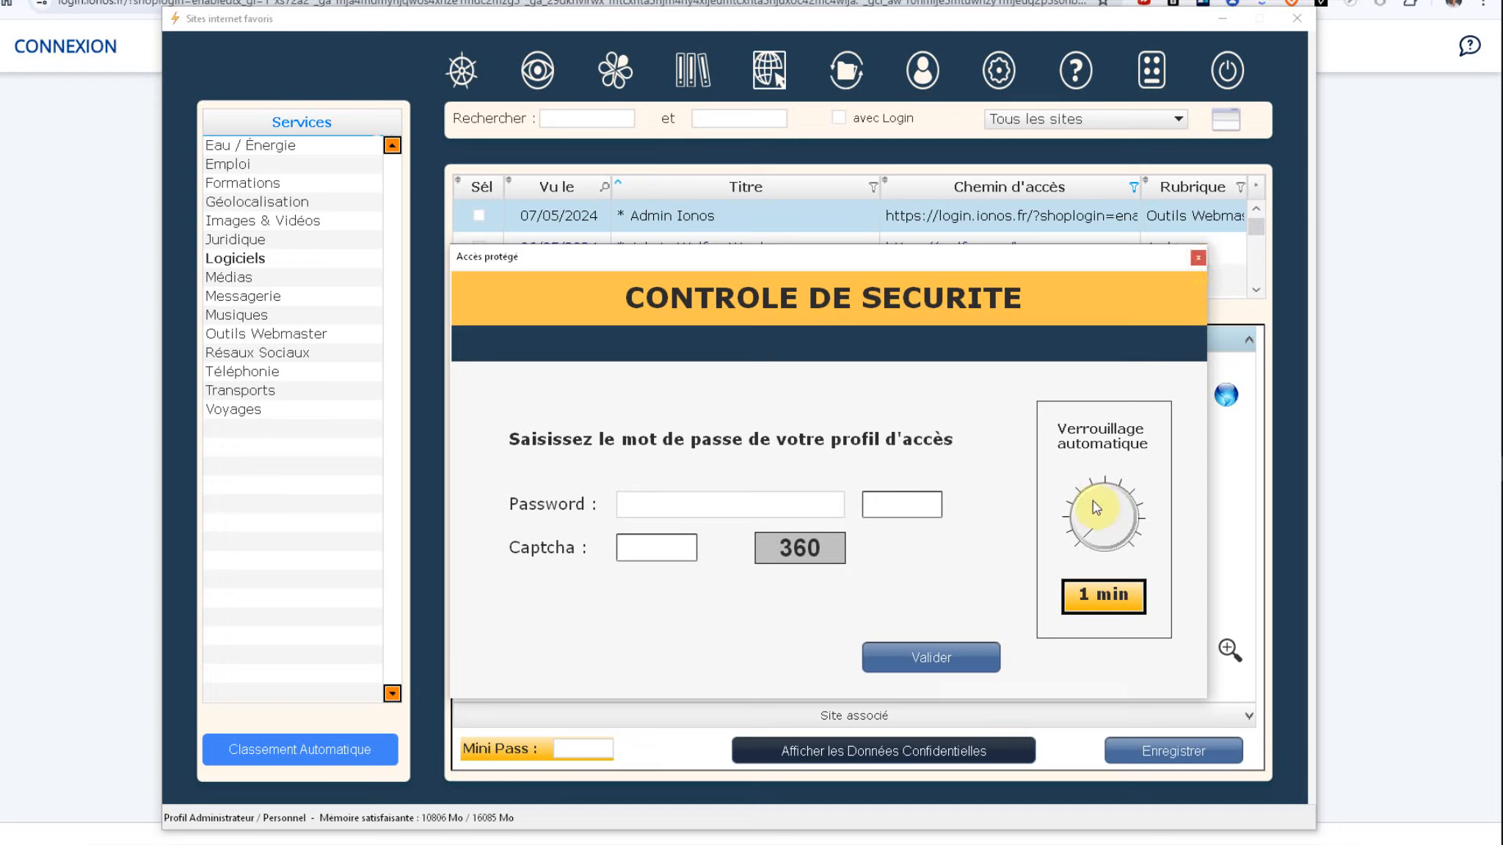
pyautogui.moveTo(1079, 532); pyautogui.dragTo(1037, 559)
pyautogui.click(1200, 261)
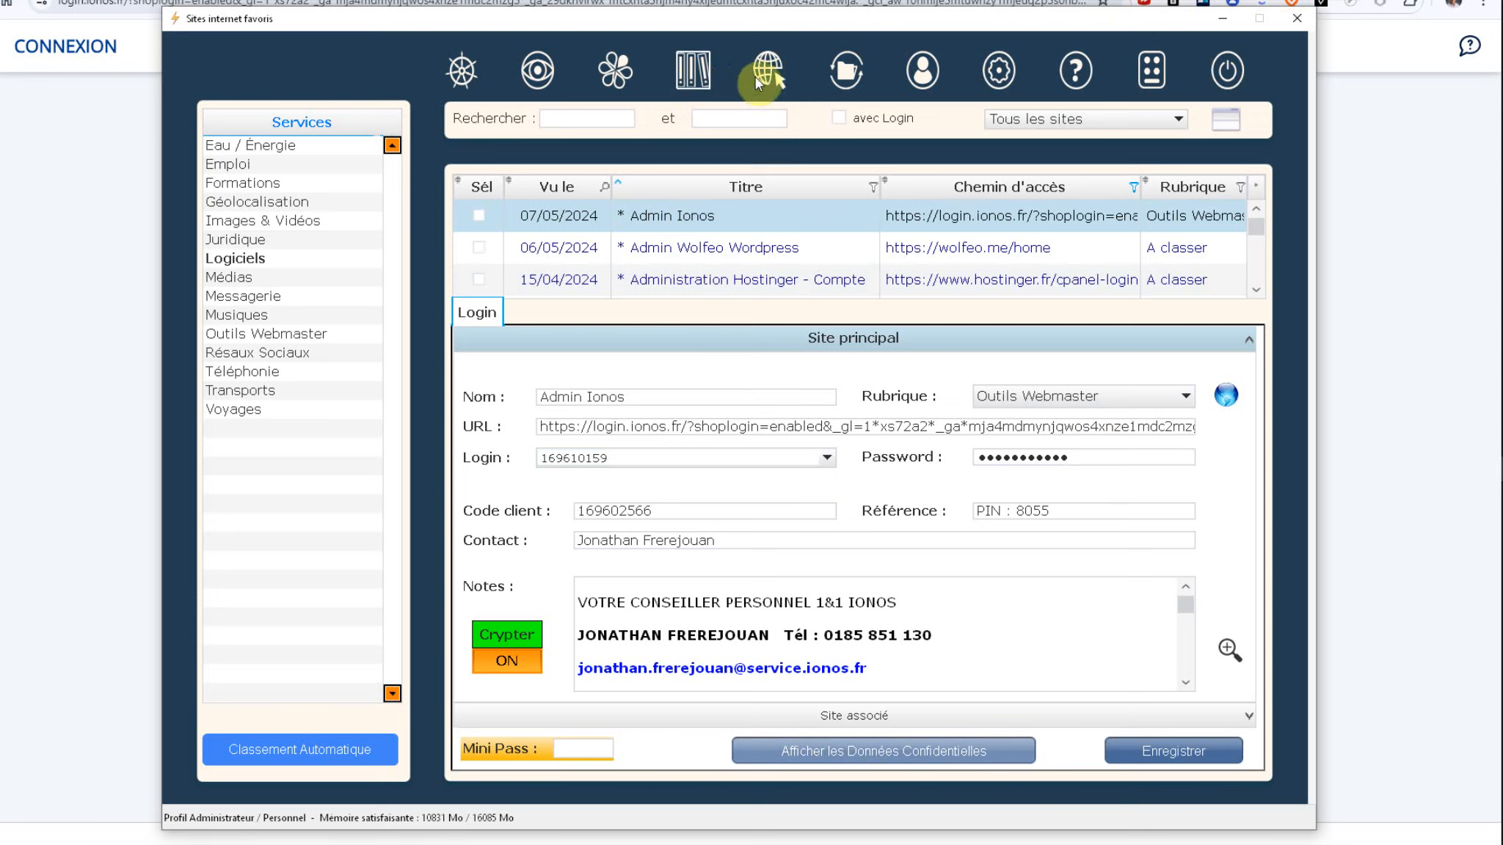
# Step: Open the backup page's Complète settings and select the J:\Bibliotheques item
pyautogui.click(844, 71)
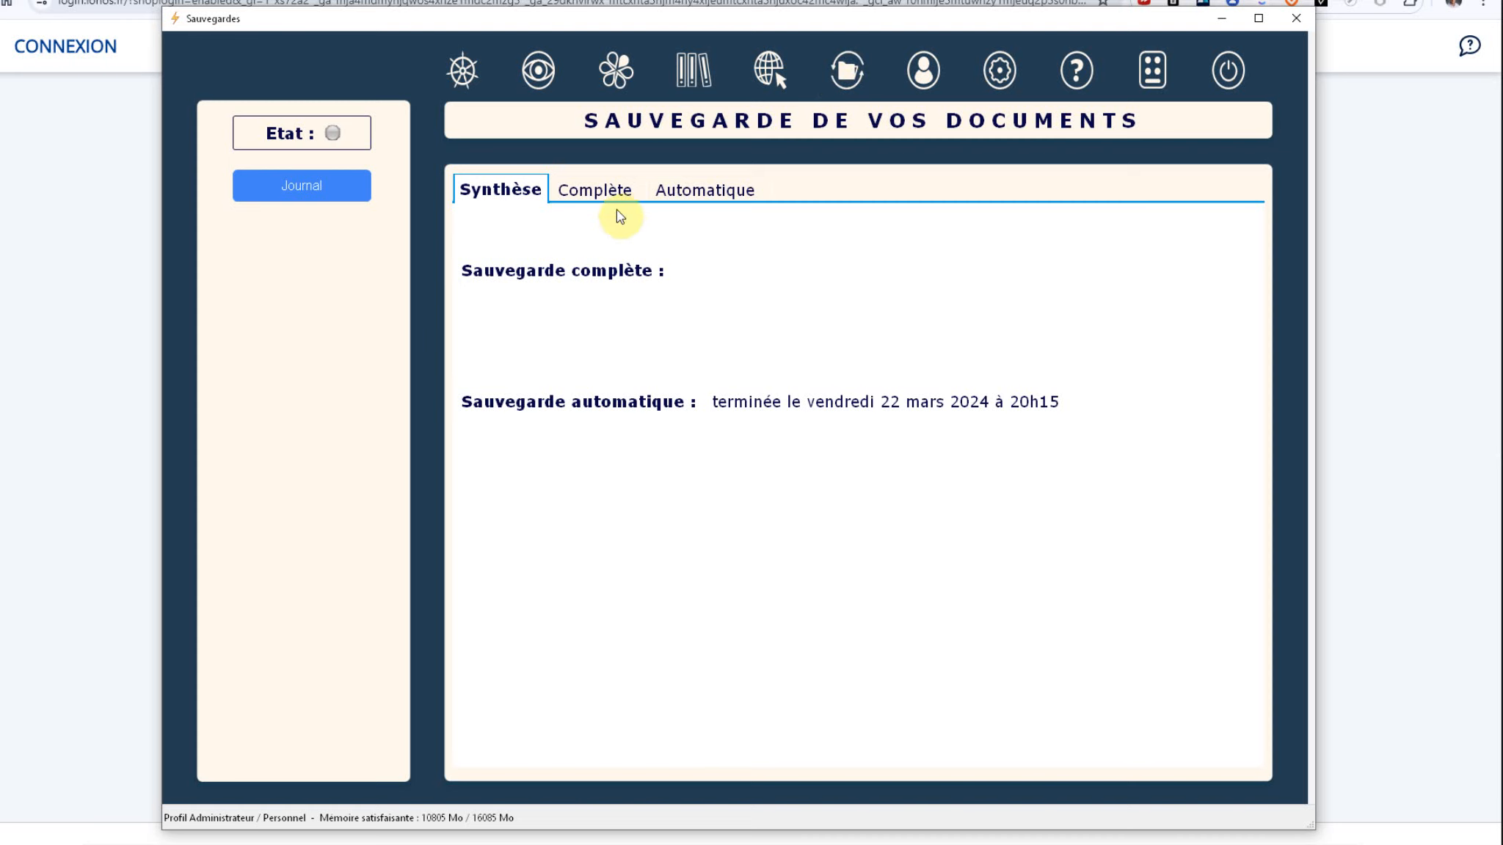
pyautogui.click(596, 191)
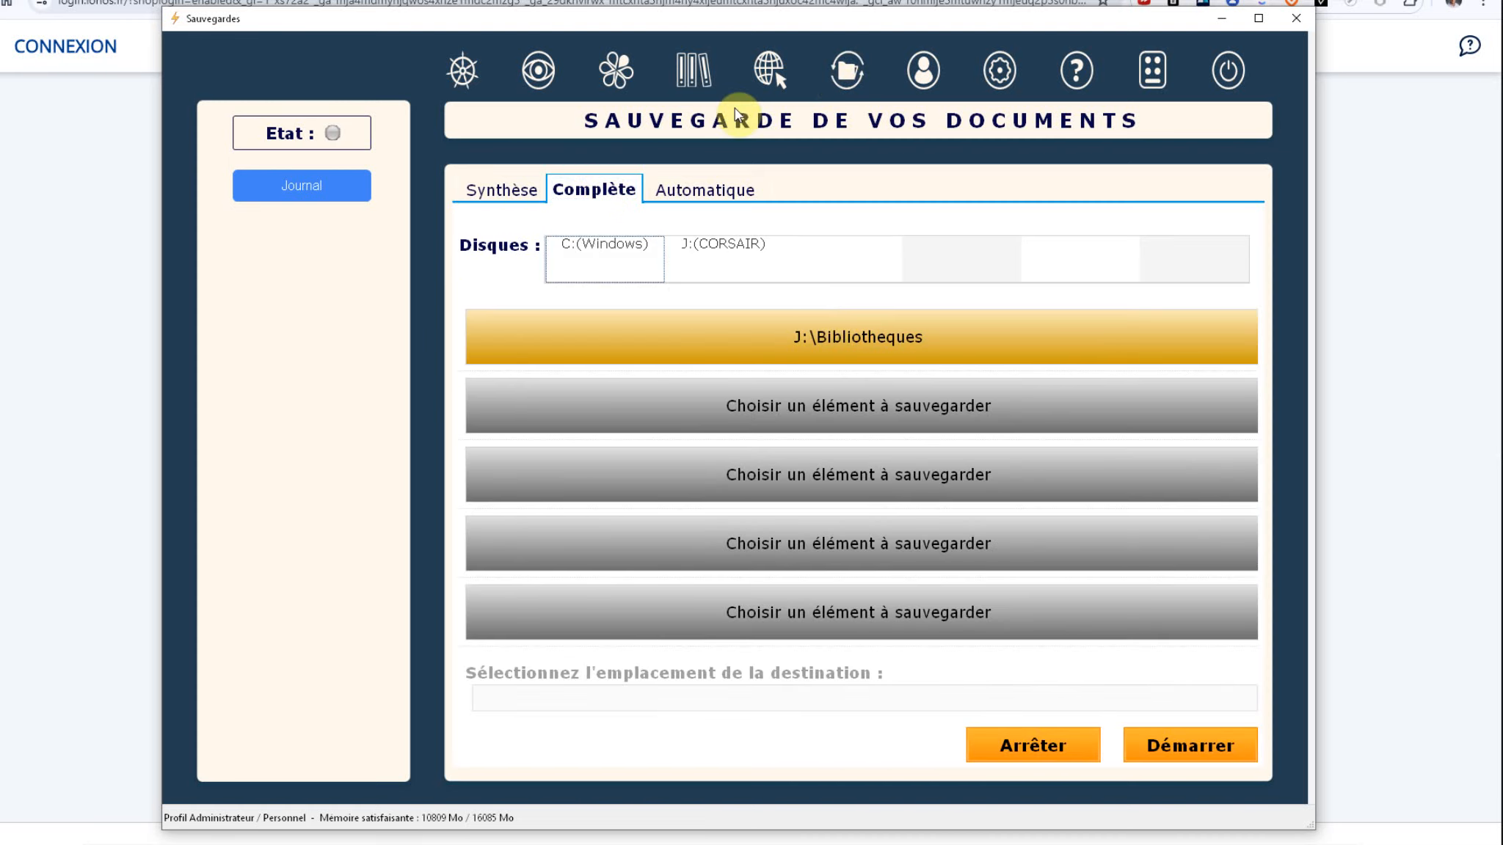
pyautogui.click(883, 340)
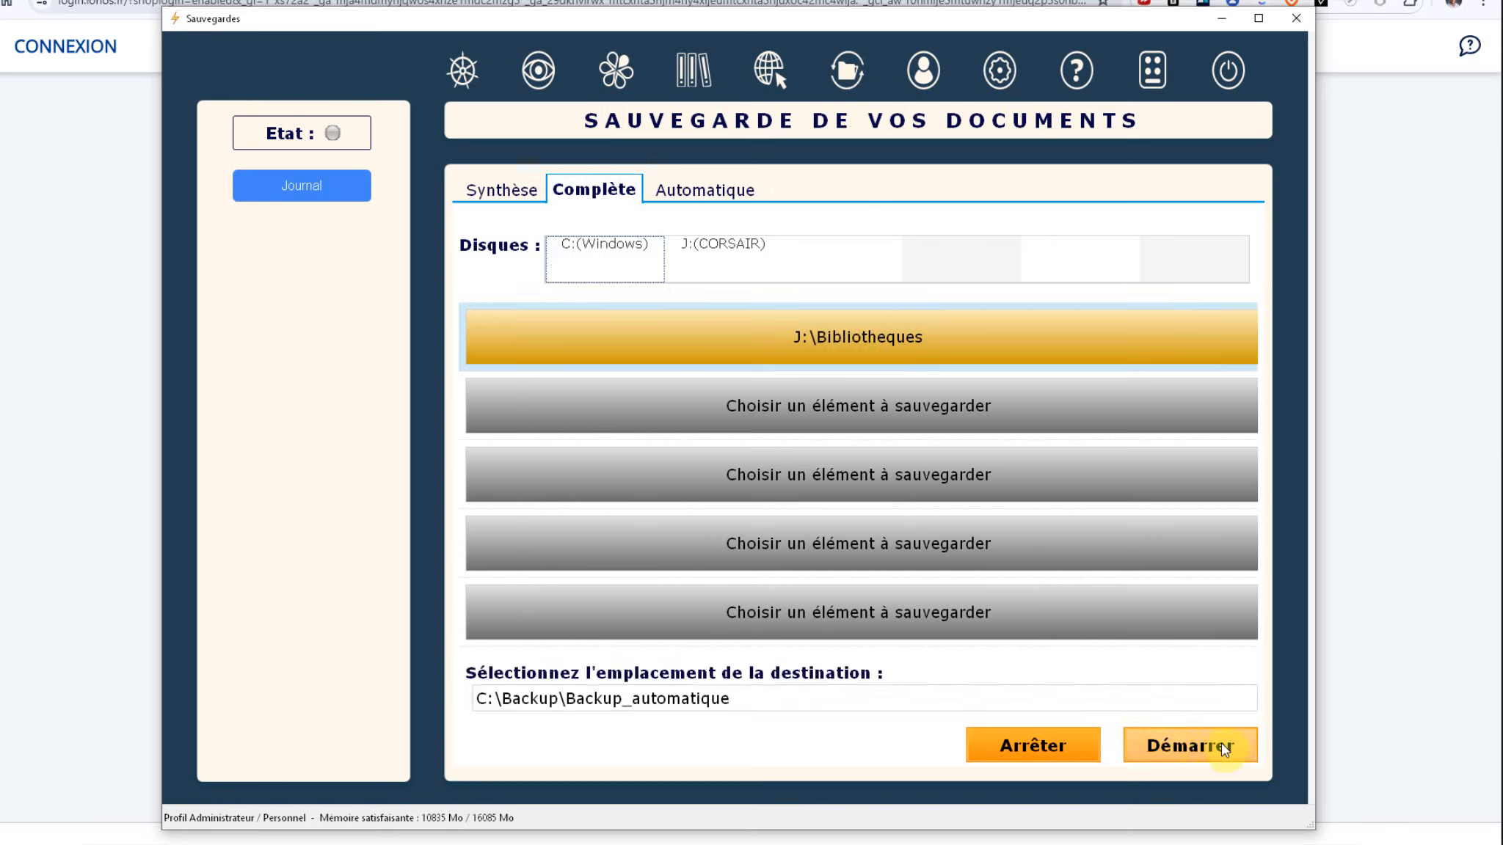
# Step: Show the Progelium folder's automatic backup plan: idle-triggered, saving to C:\Backup\Backup_automatique
pyautogui.click(694, 192)
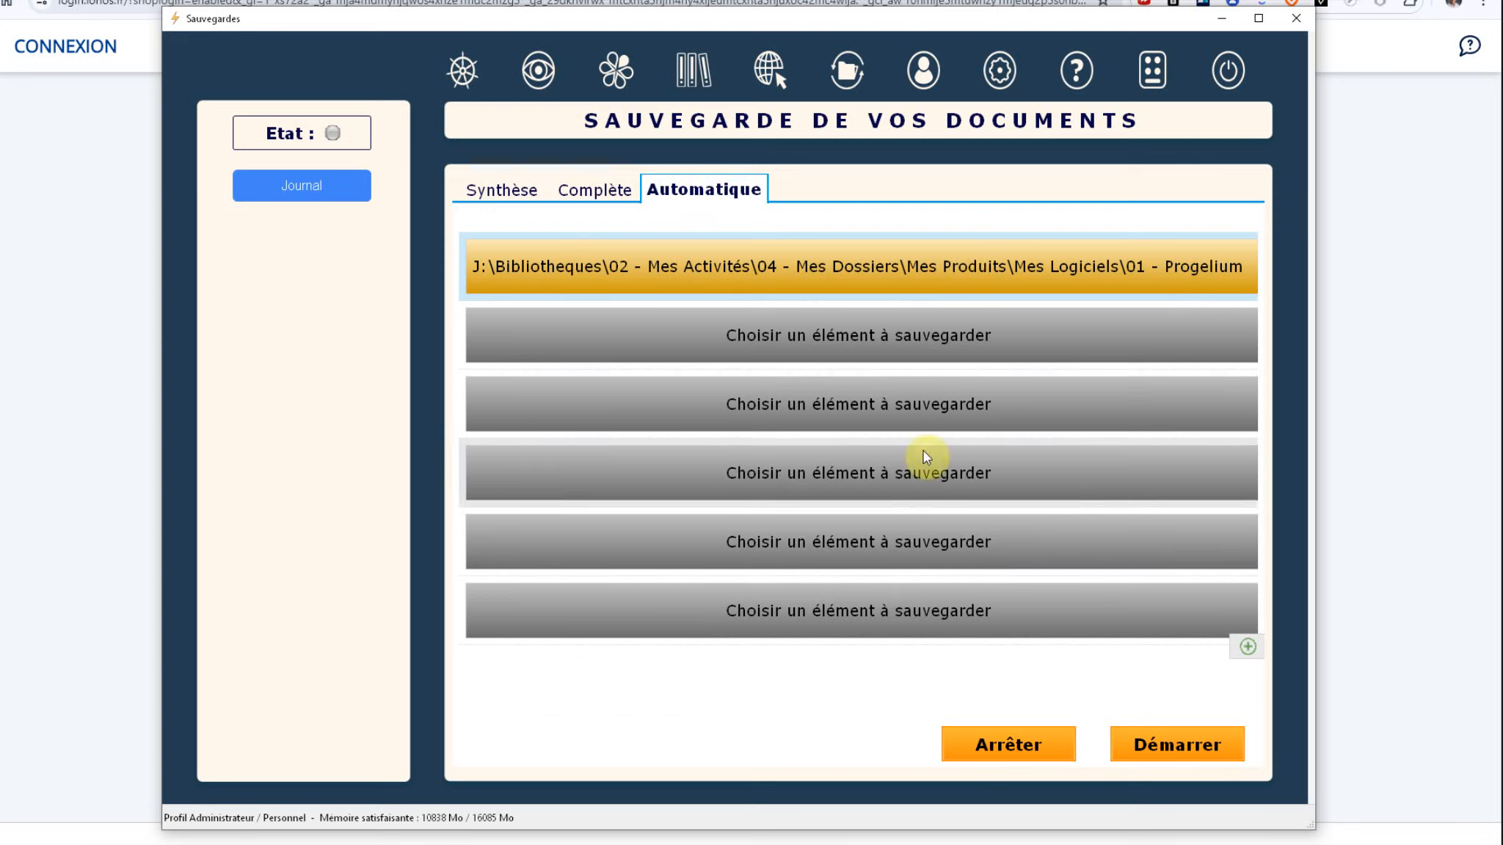
pyautogui.rightClick(920, 270)
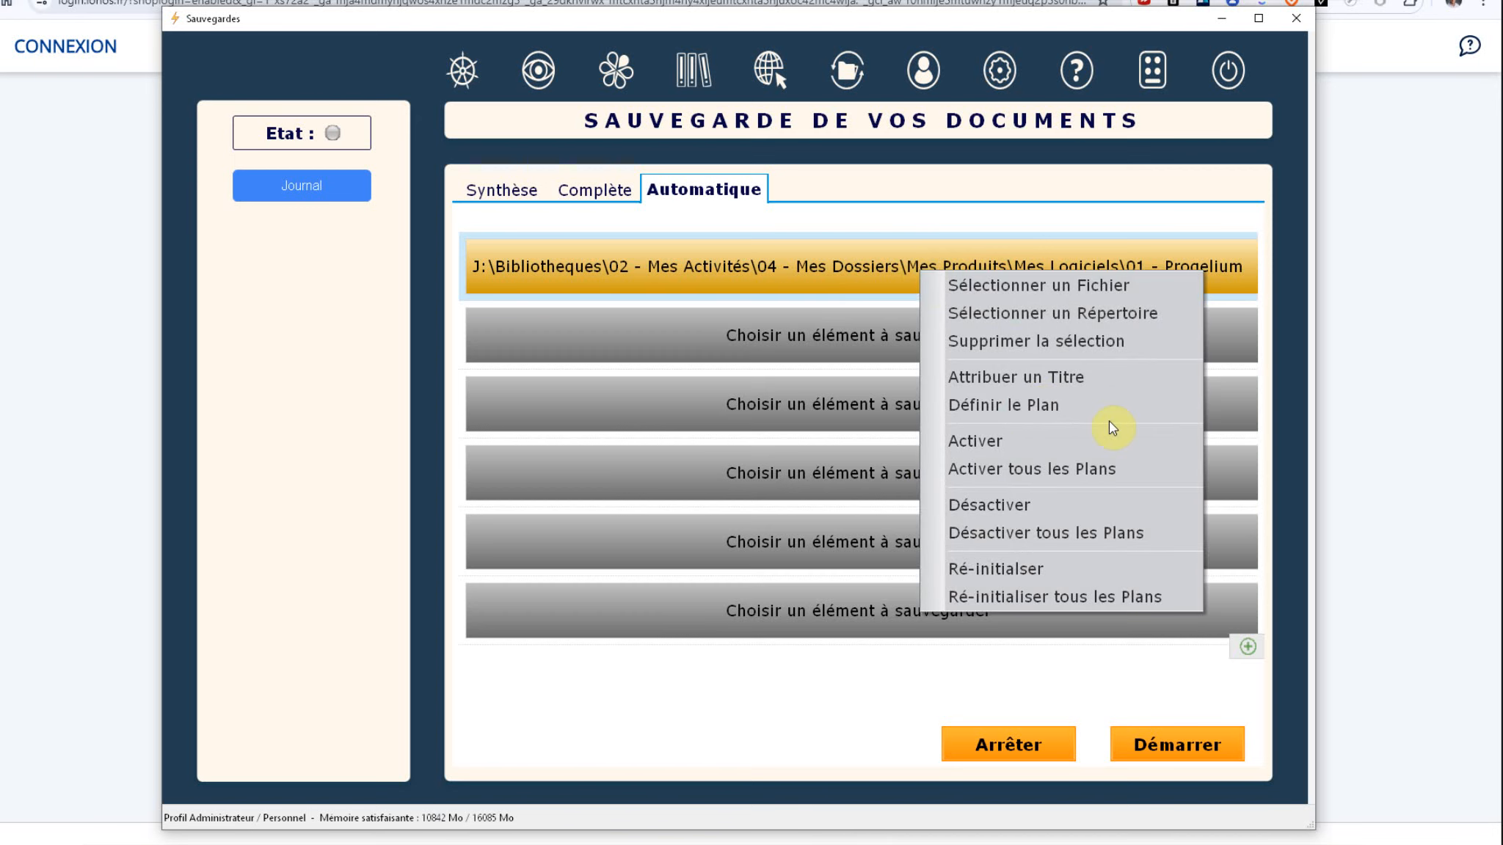
pyautogui.click(1066, 408)
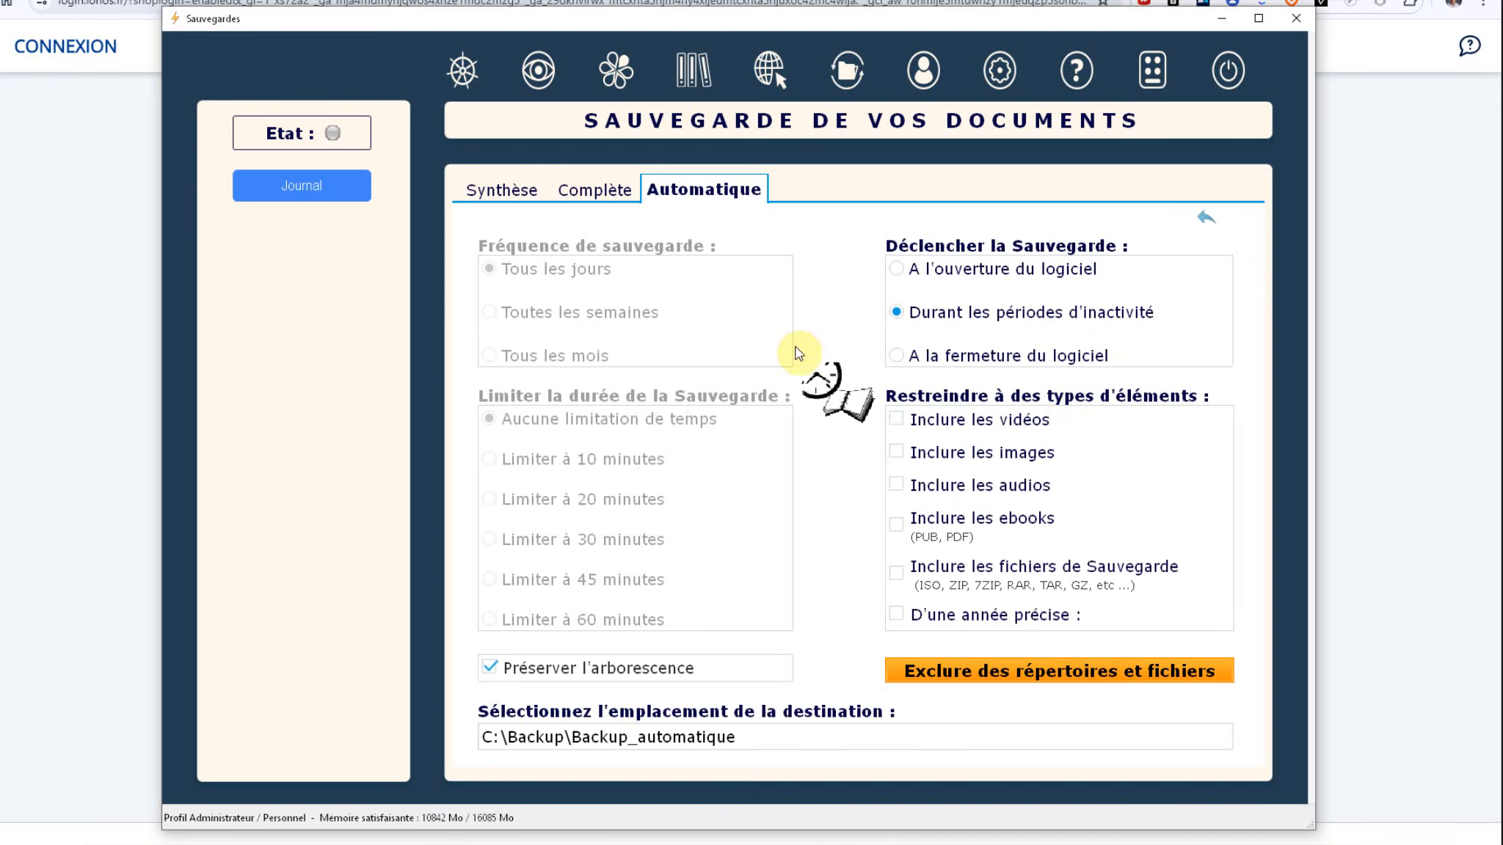
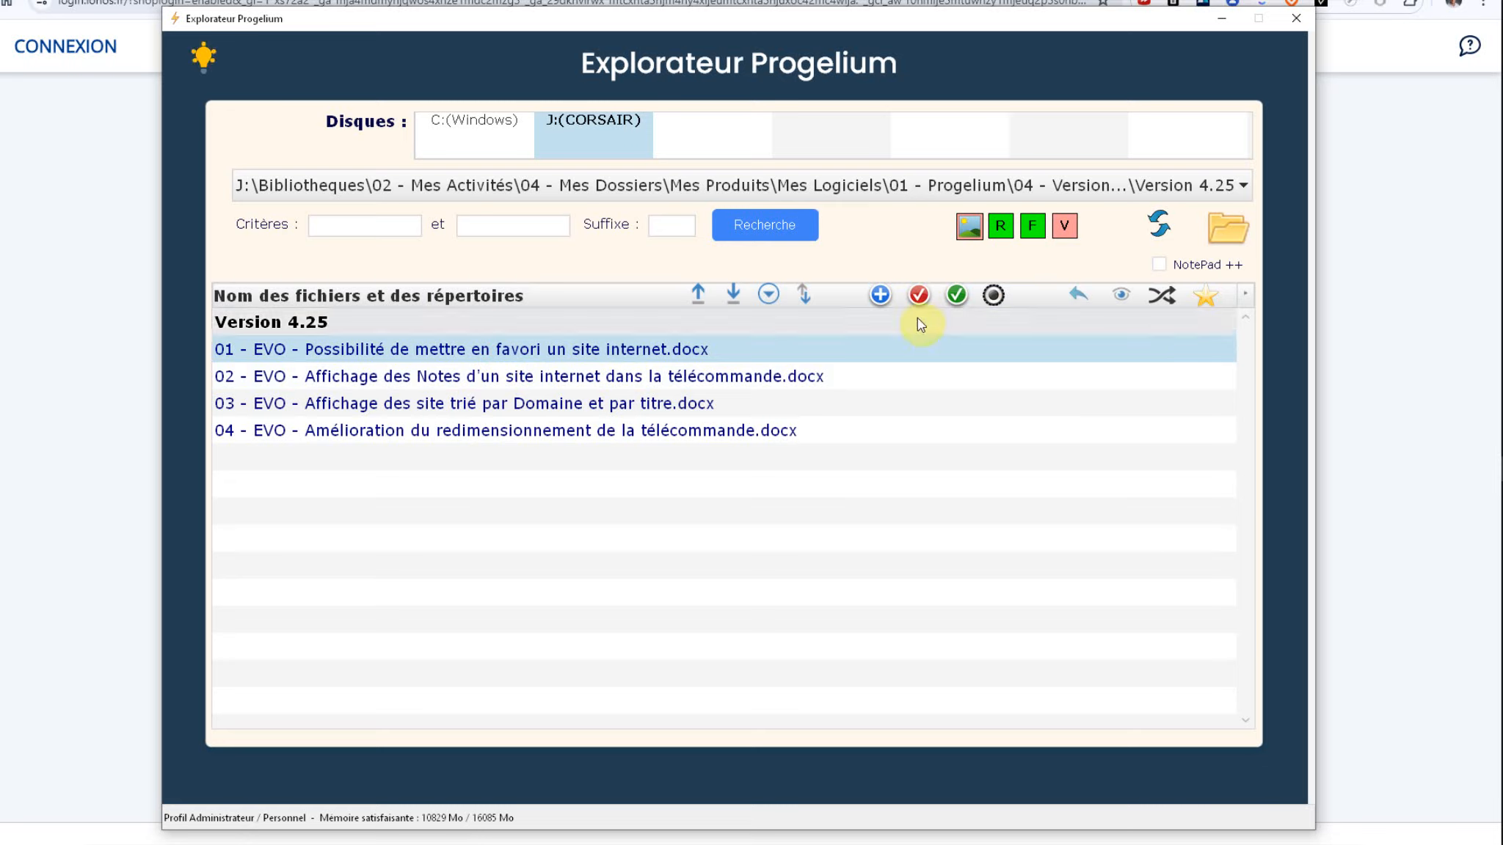
# Step: Cycle the first file's status from to-do to finished, then set it to Documentation
pyautogui.click(918, 297)
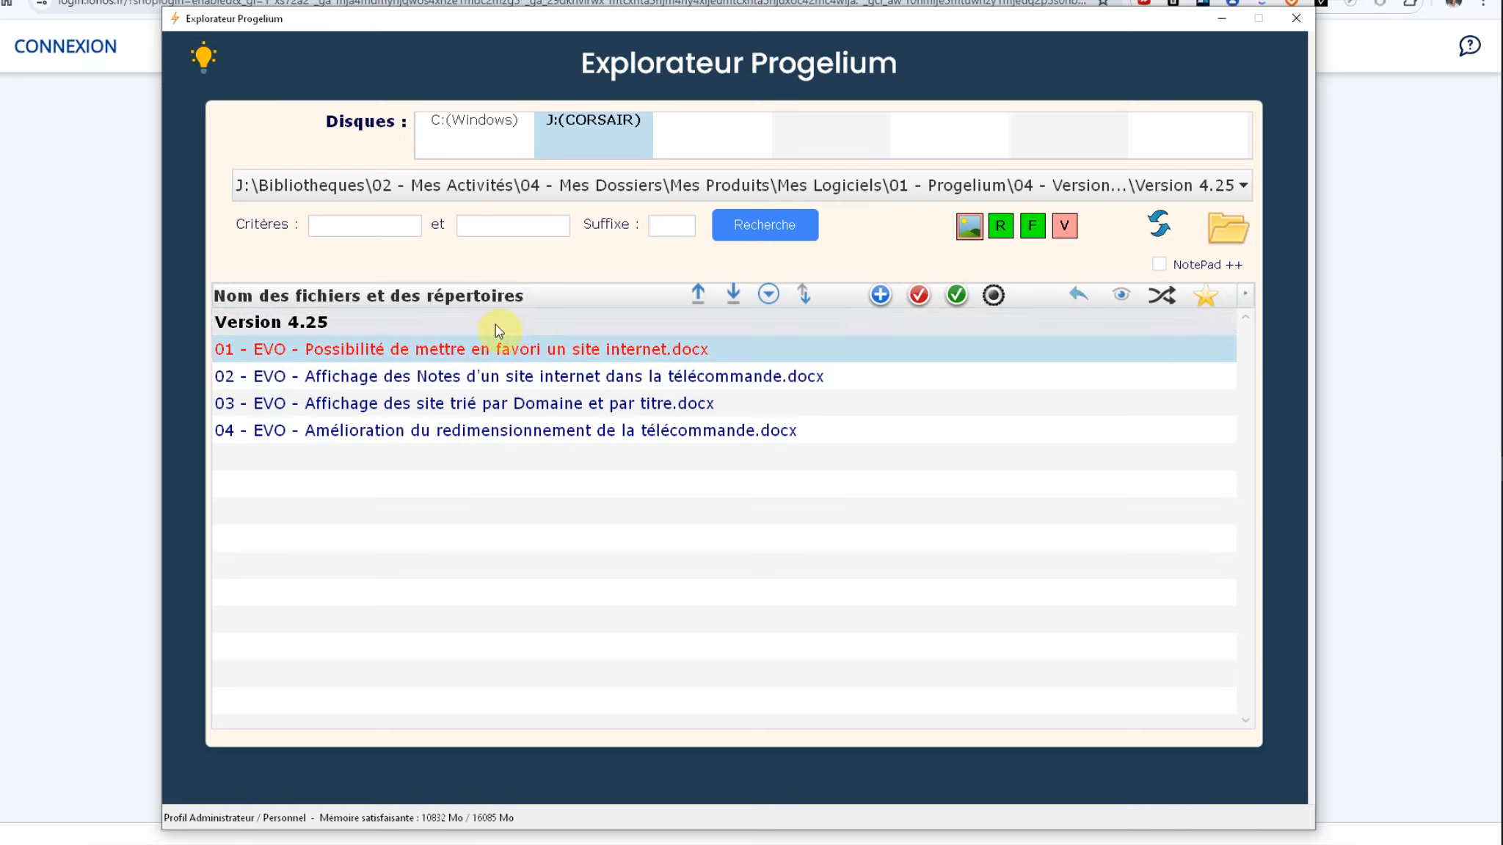
pyautogui.click(958, 293)
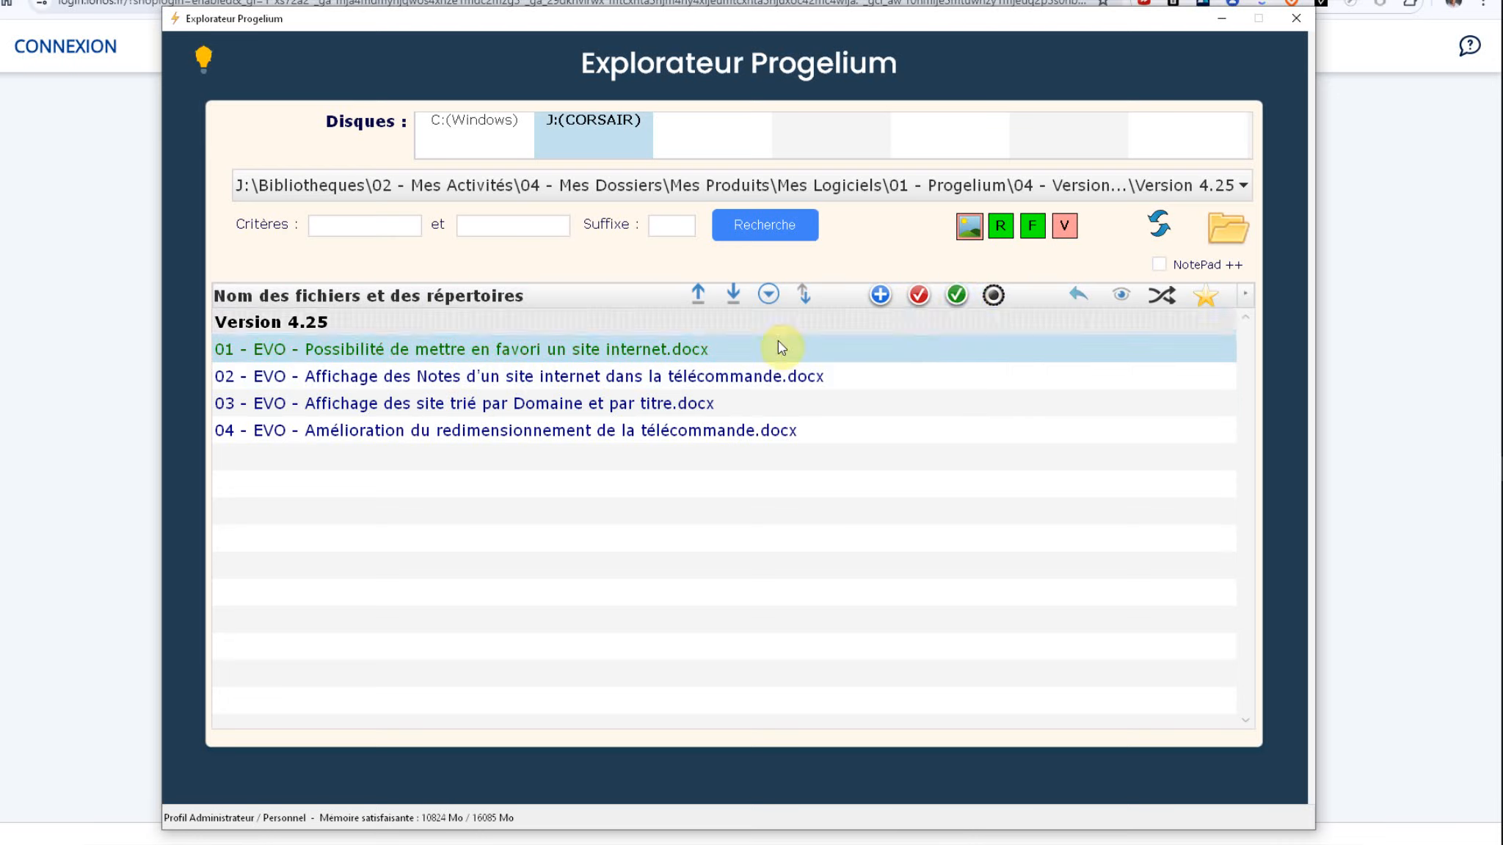
pyautogui.rightClick(573, 349)
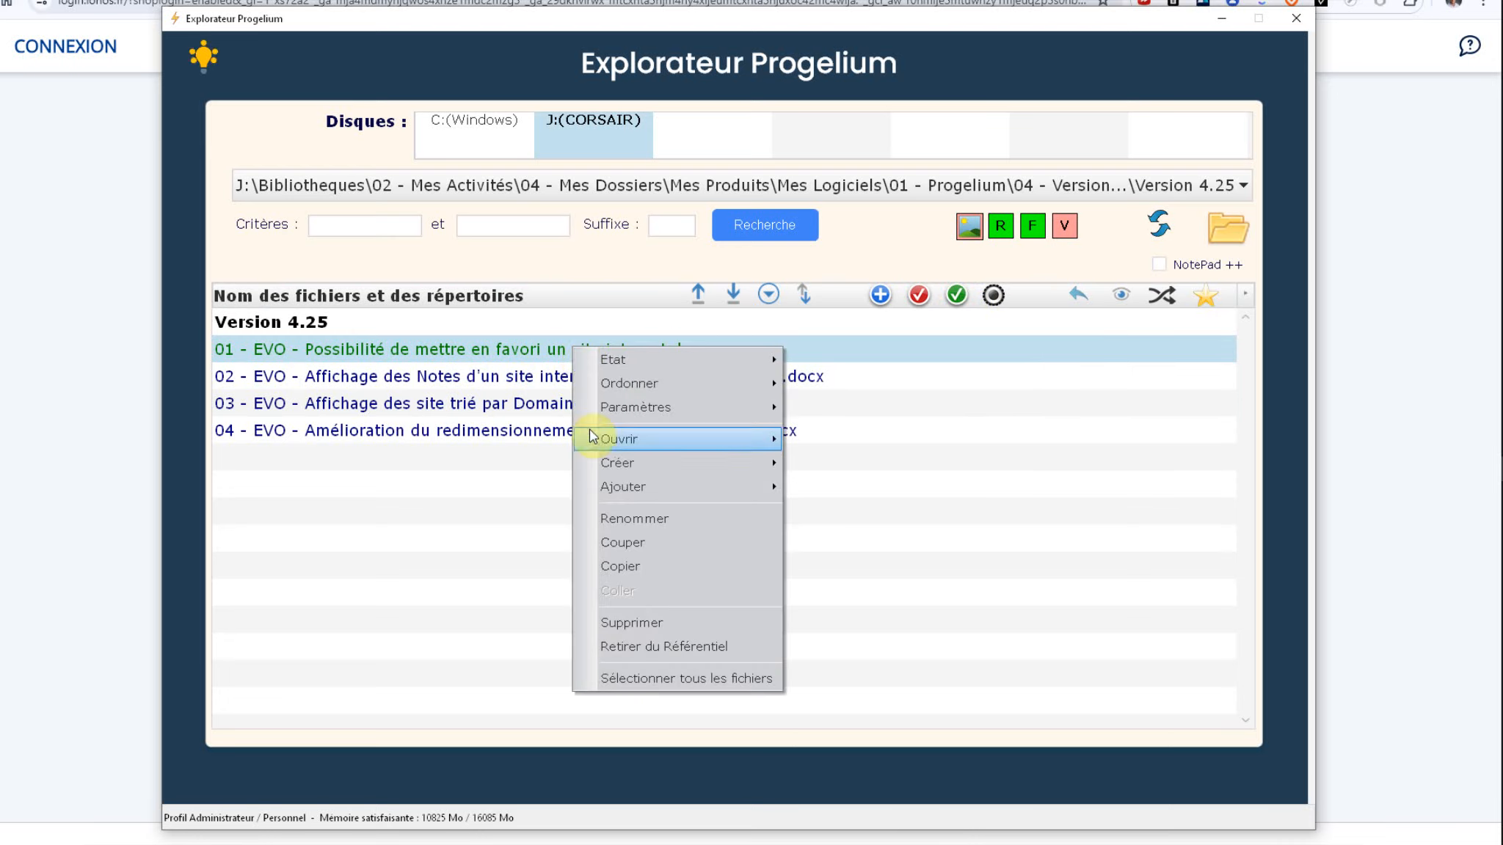
pyautogui.moveTo(626, 362)
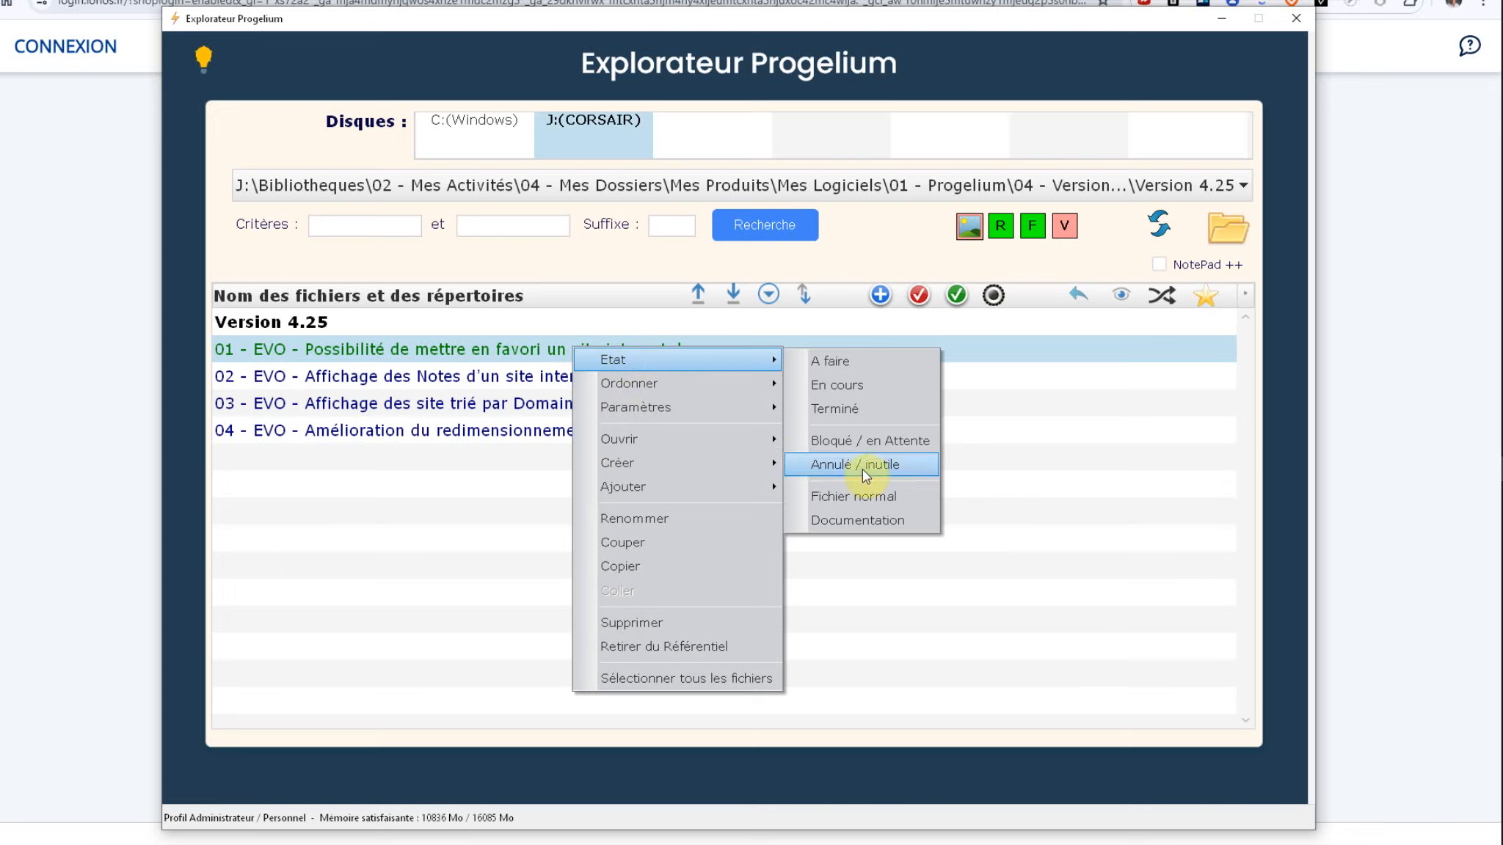
pyautogui.click(855, 522)
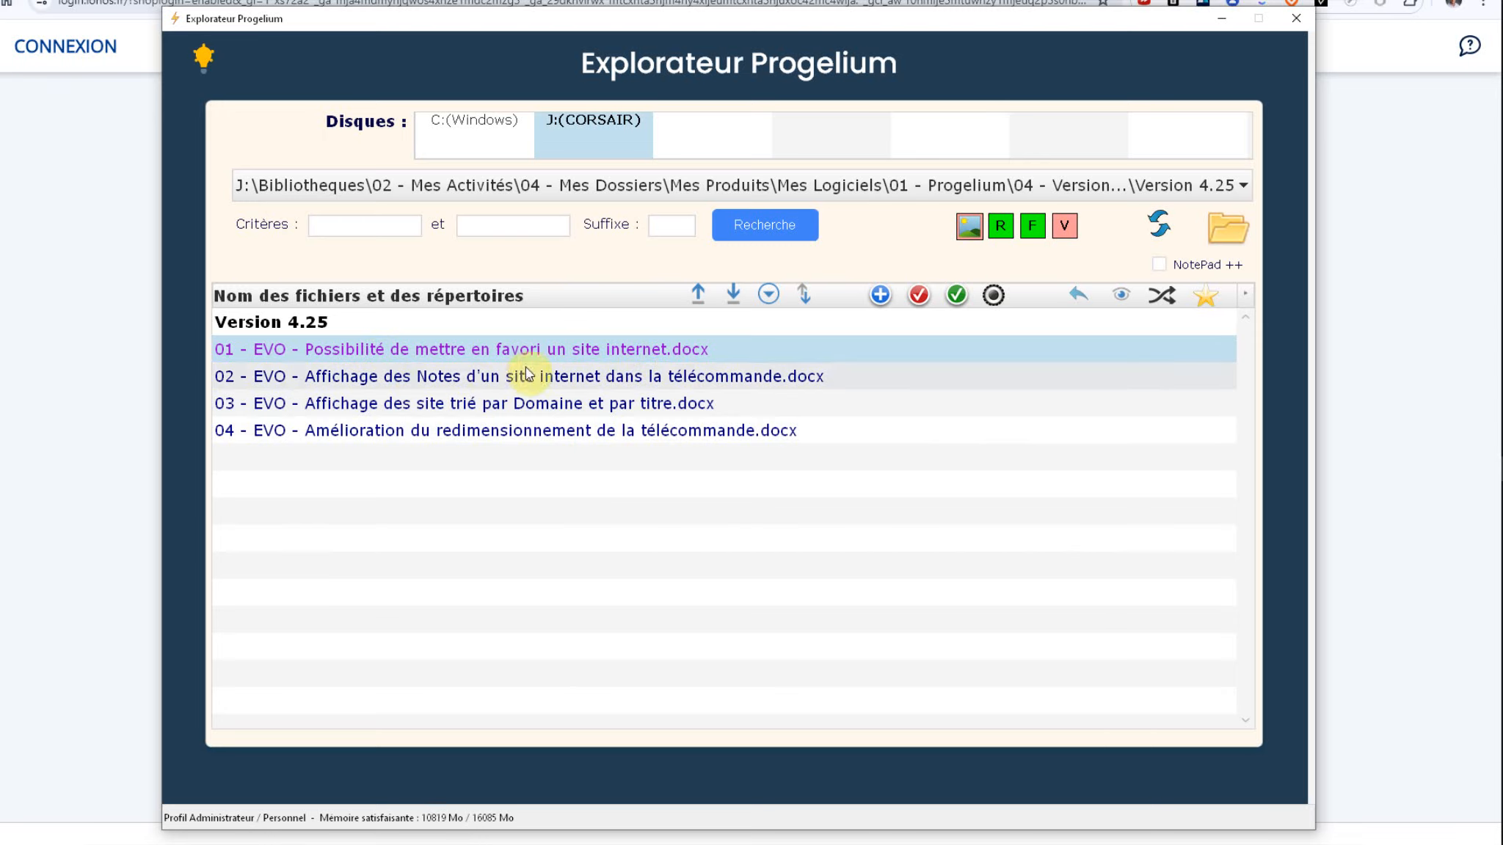
# Step: Set the first file's status to Bloqué / en Attente (orange) and bring up the status colour codes
pyautogui.rightClick(621, 353)
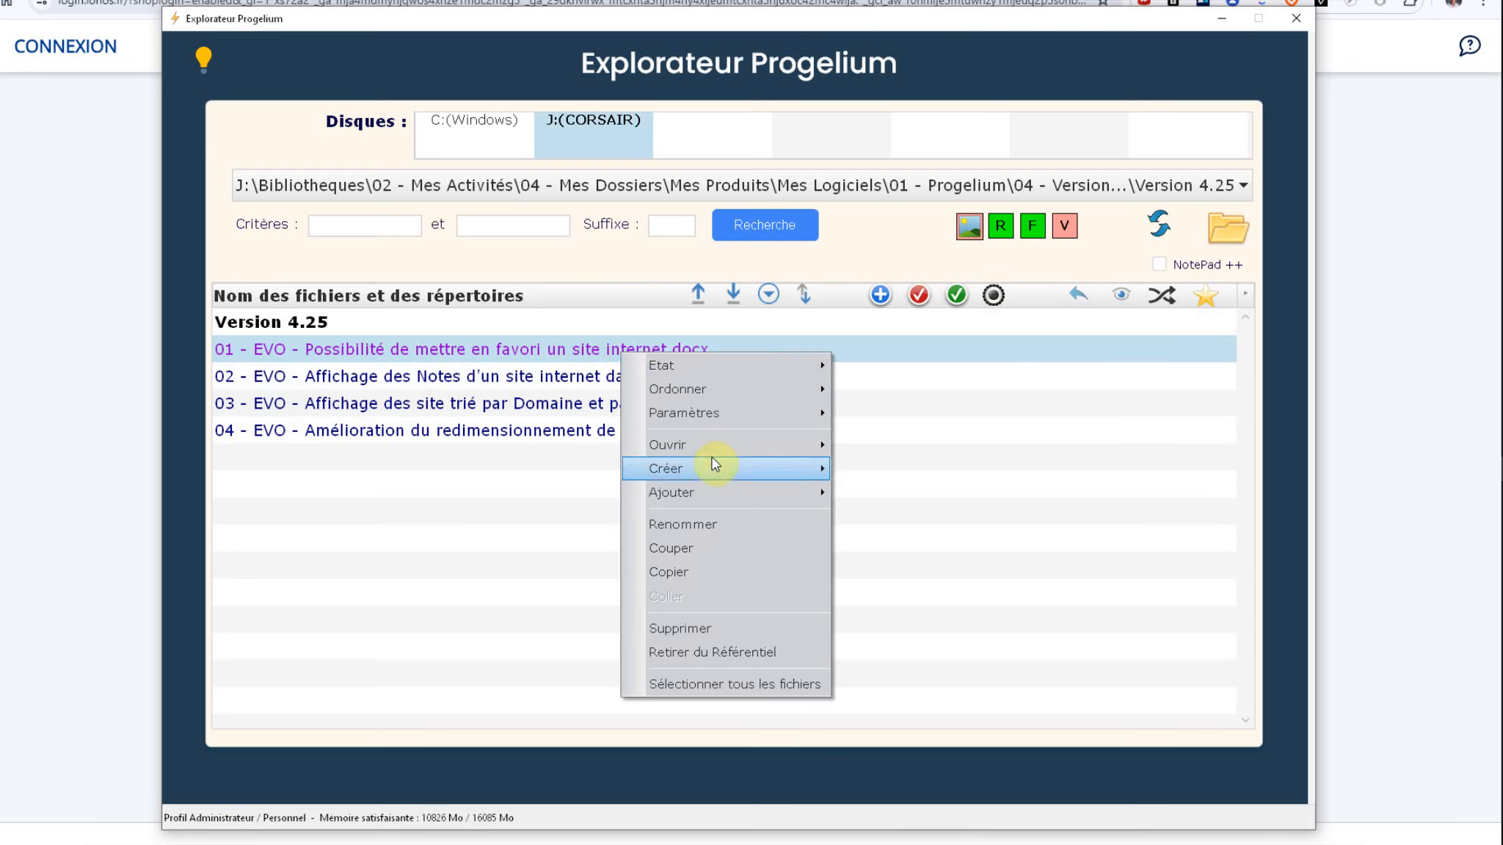
pyautogui.moveTo(690, 419)
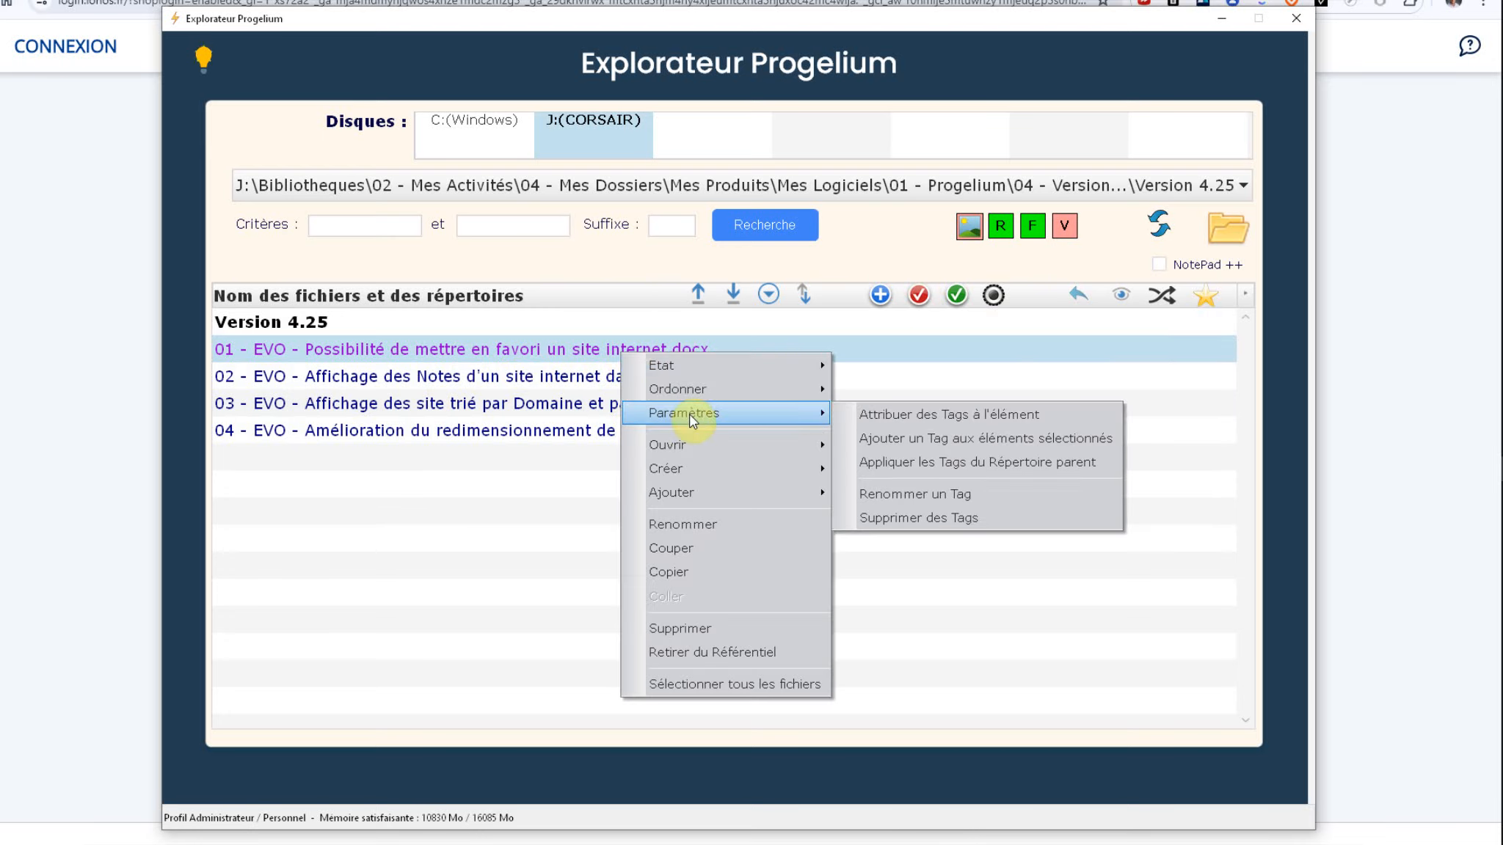
pyautogui.moveTo(726, 366)
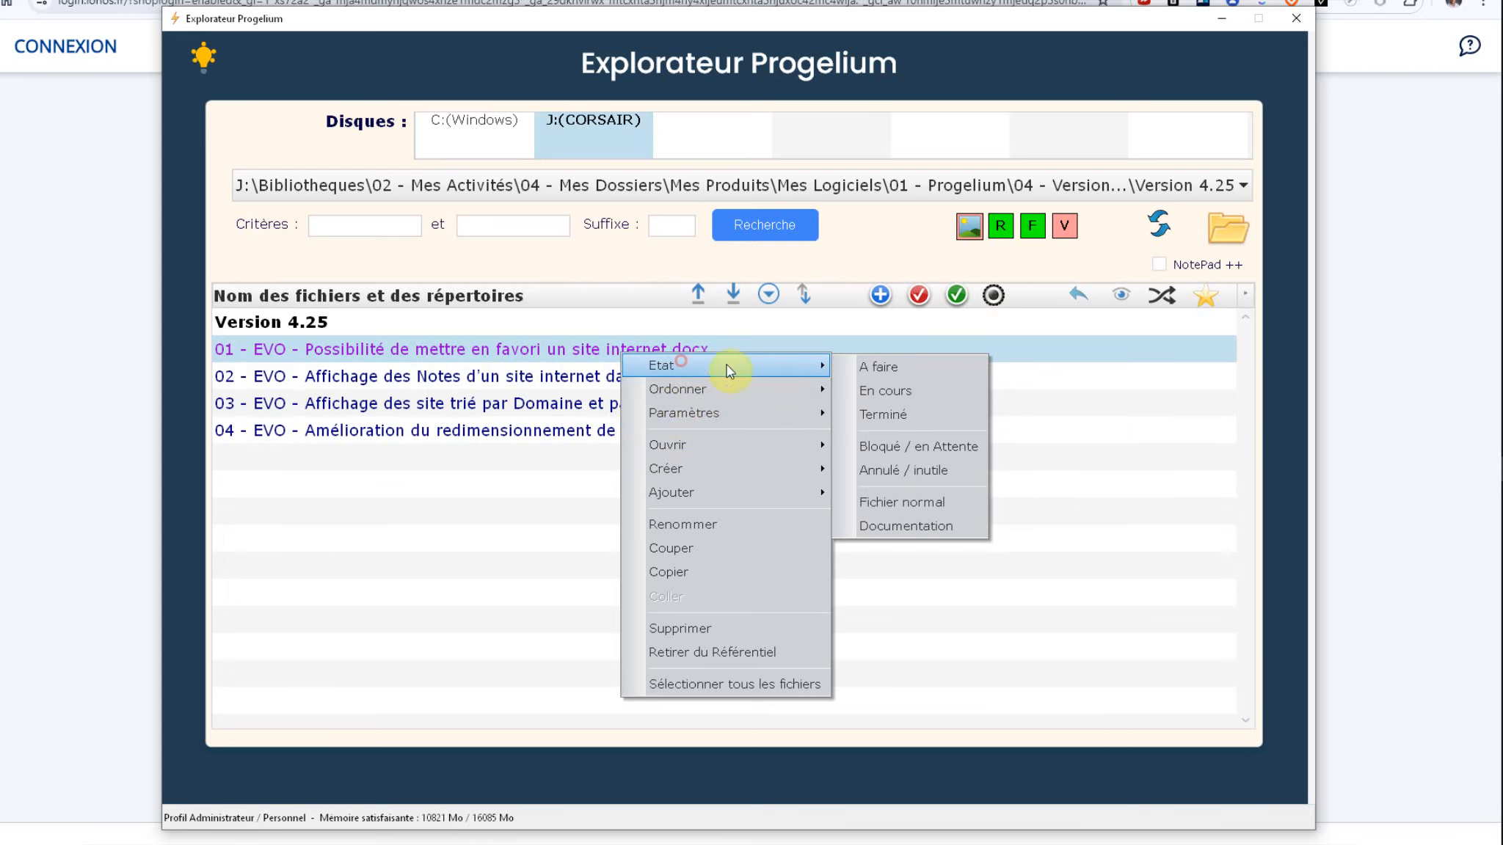
pyautogui.click(945, 449)
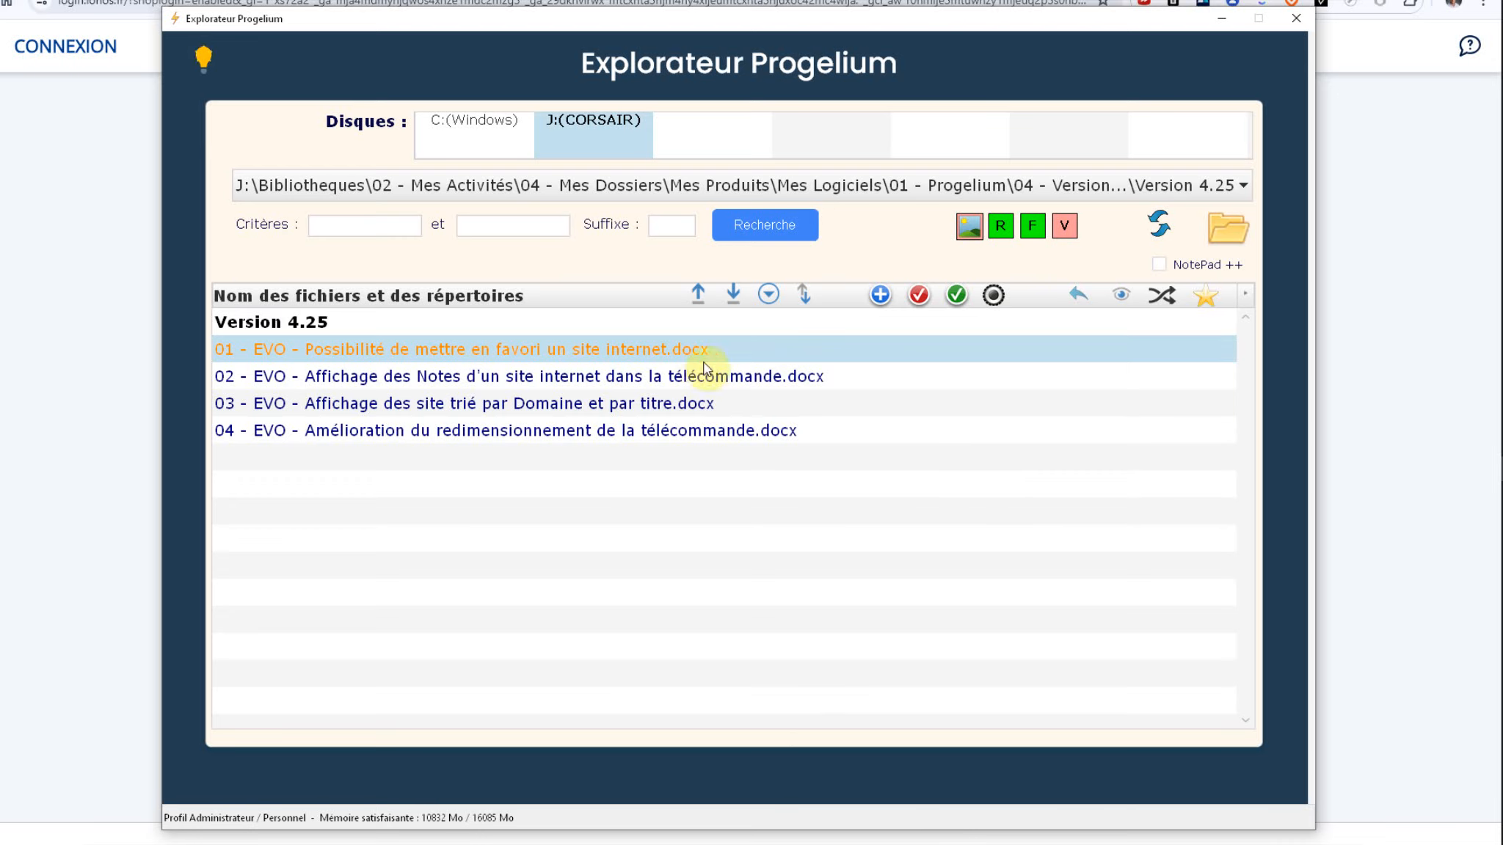
pyautogui.rightClick(357, 230)
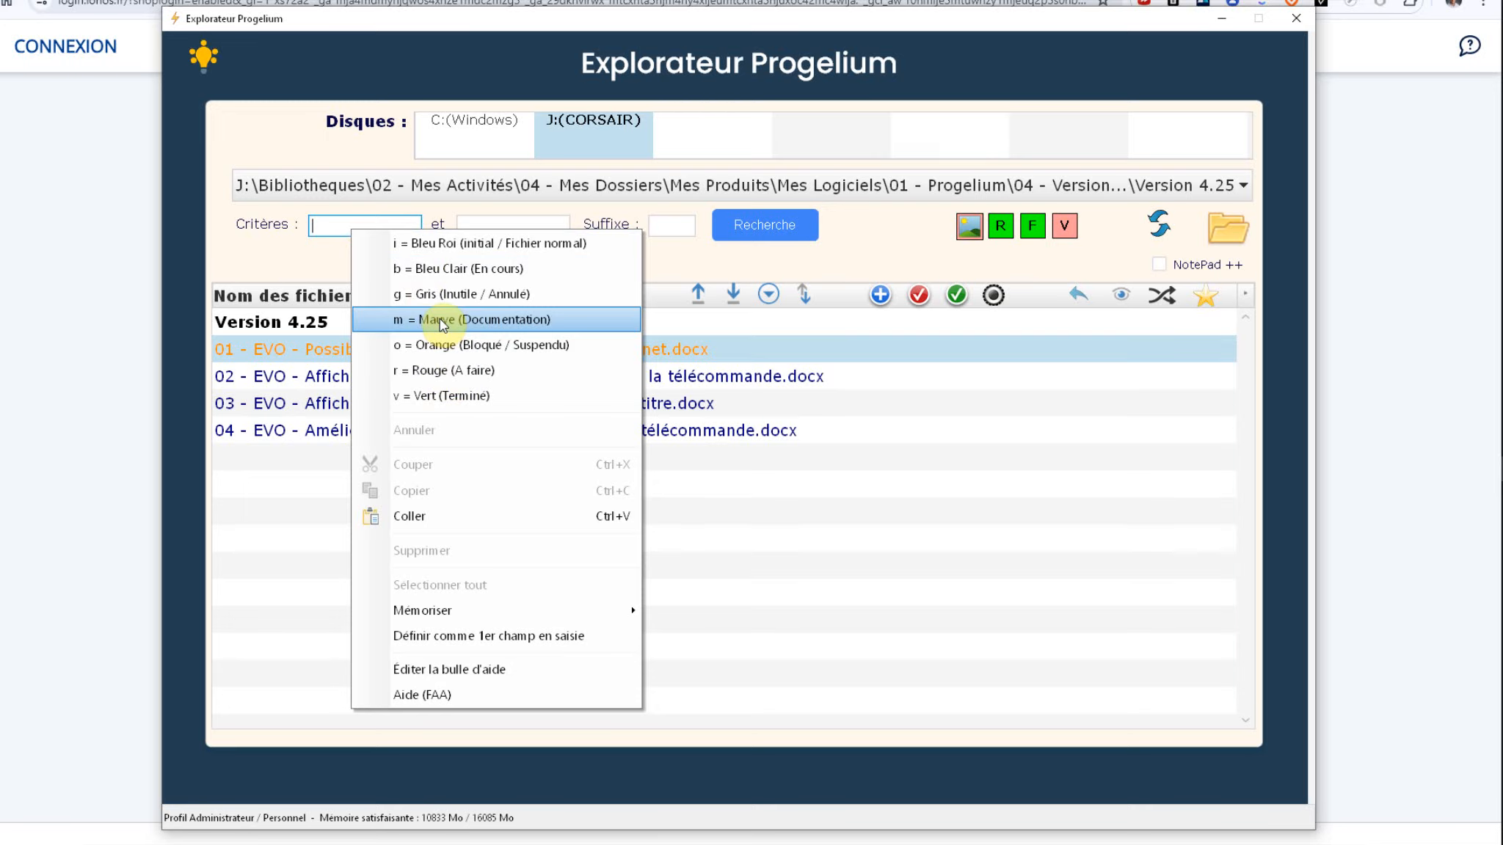
pyautogui.click(434, 344)
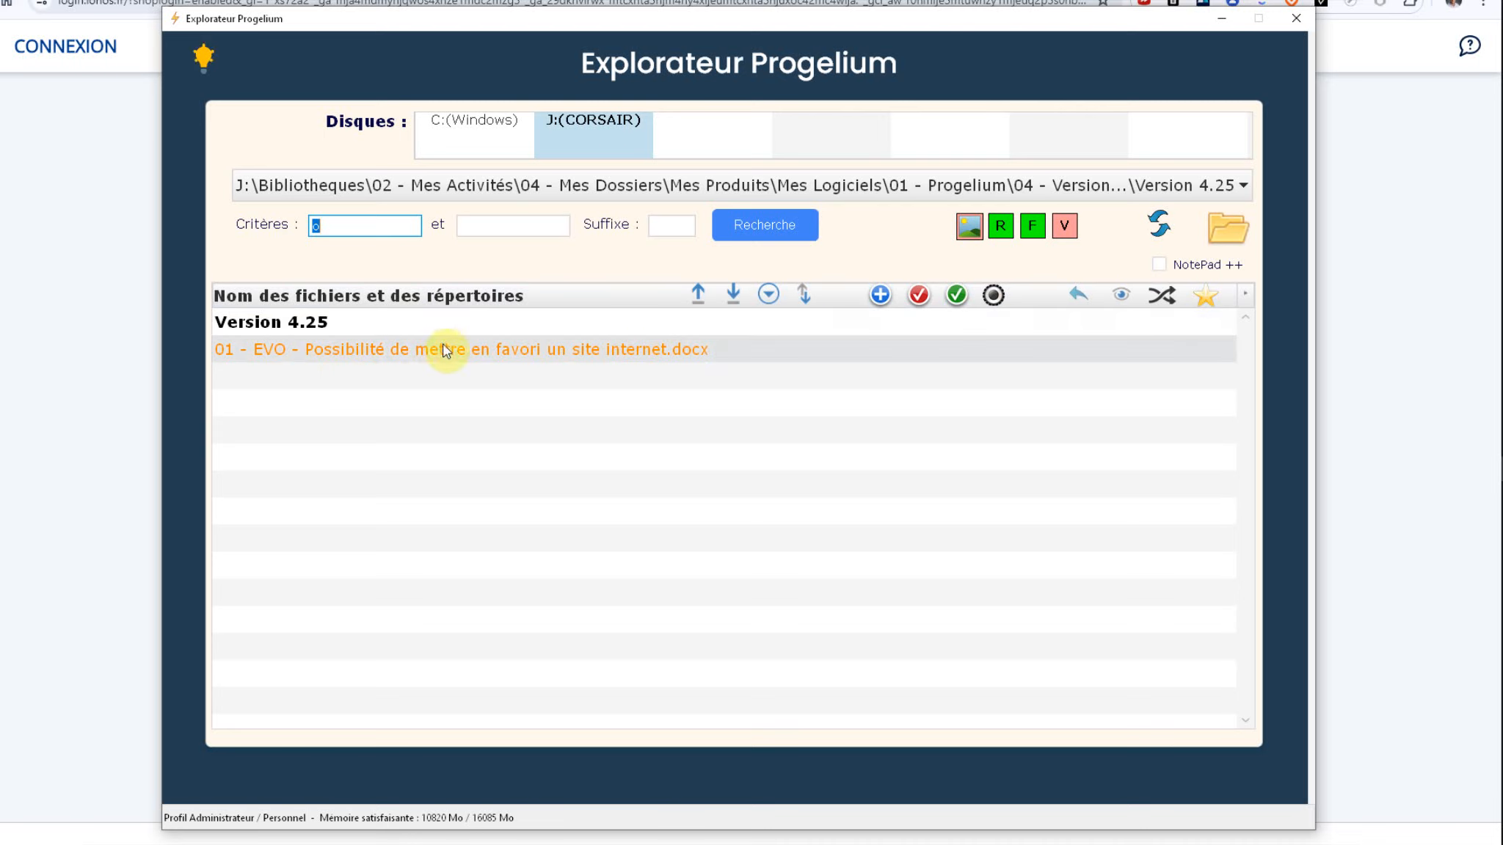
pyautogui.click(322, 226)
pyautogui.press('BackSpace')
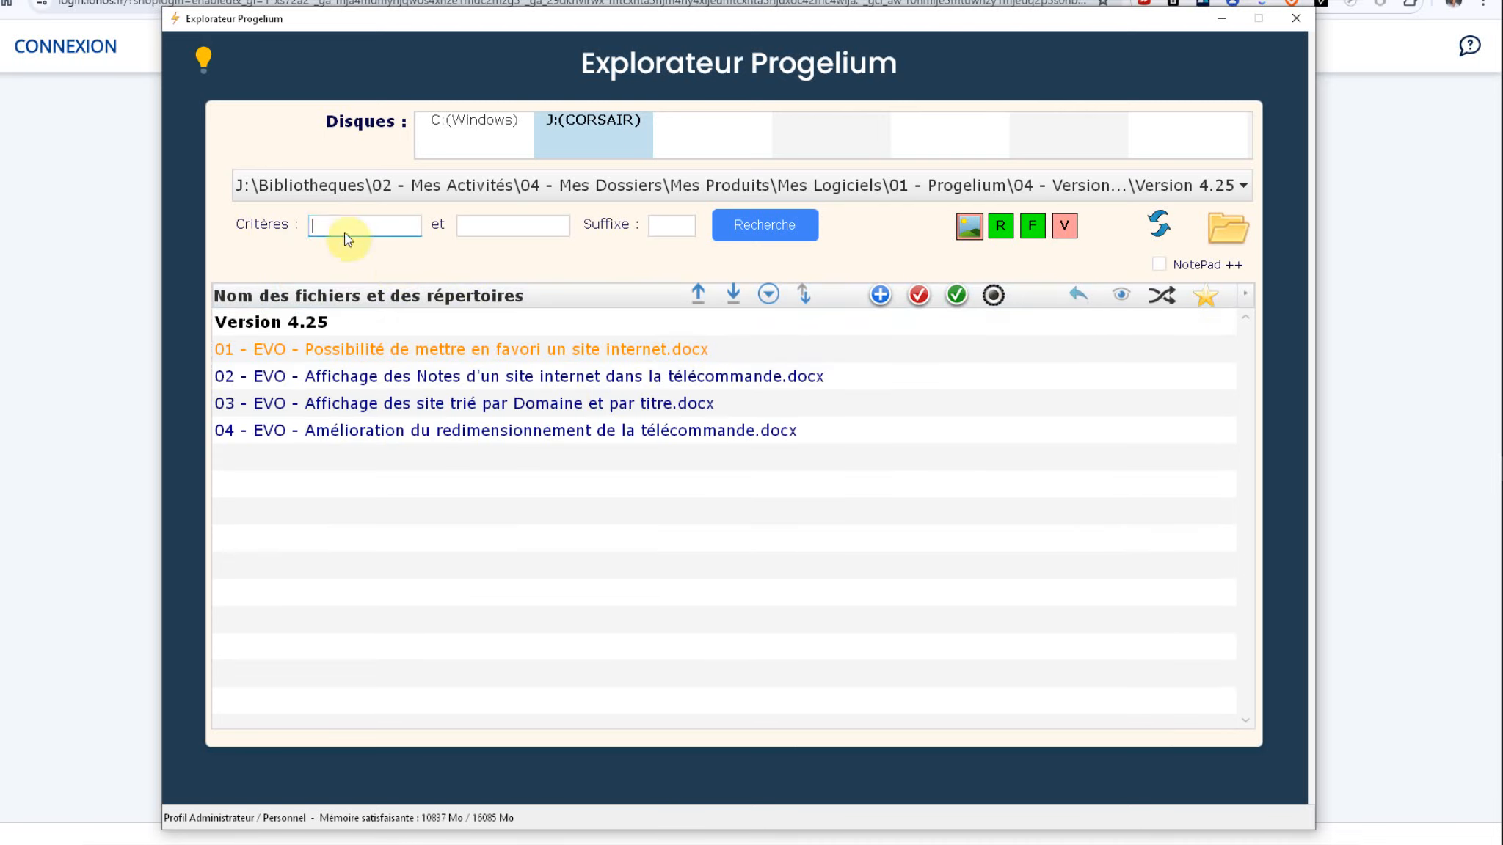
pyautogui.rightClick(320, 226)
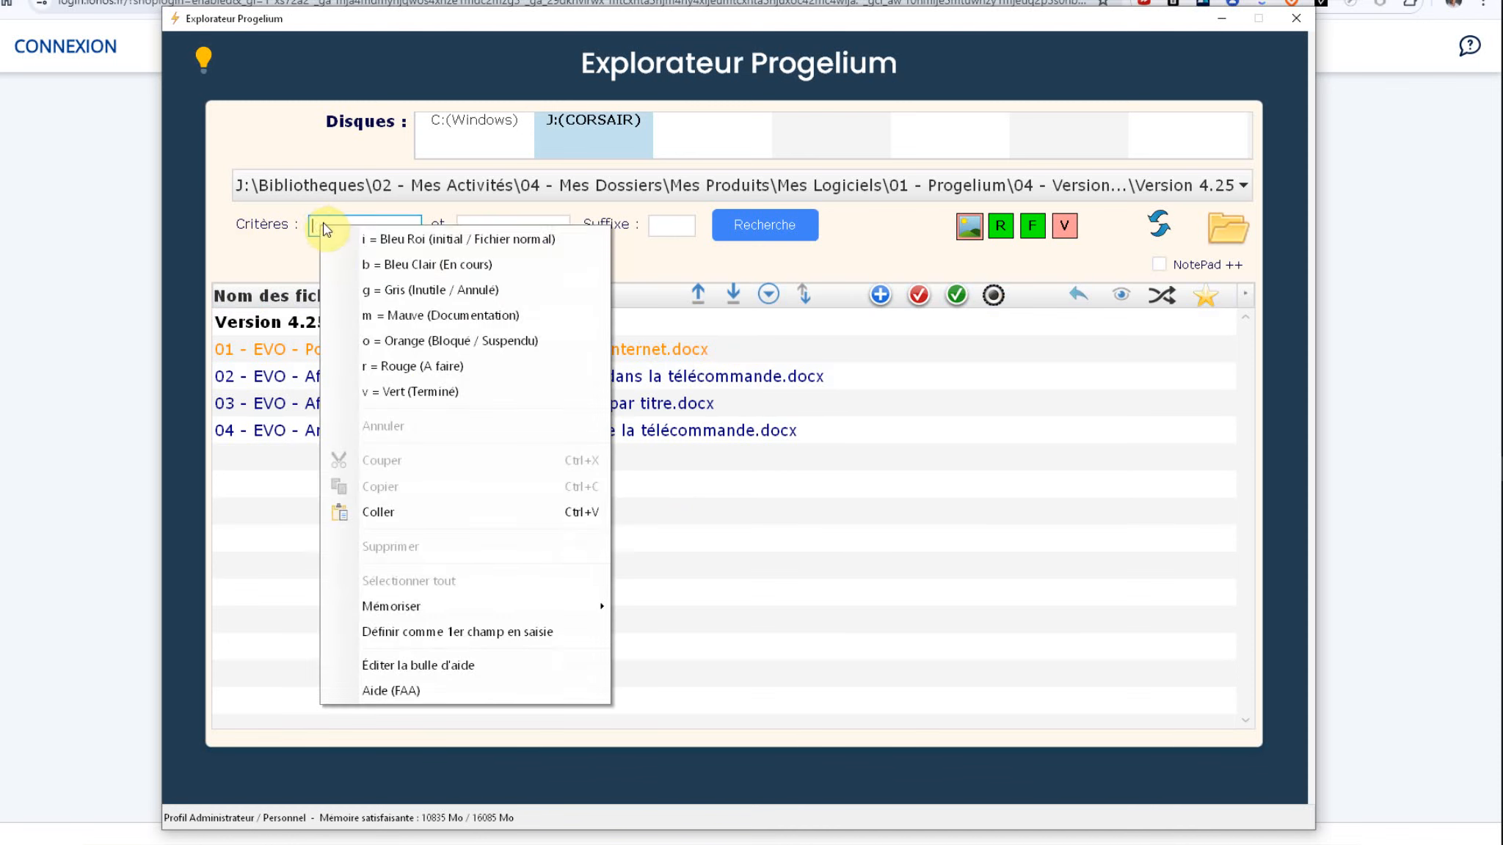
pyautogui.click(889, 545)
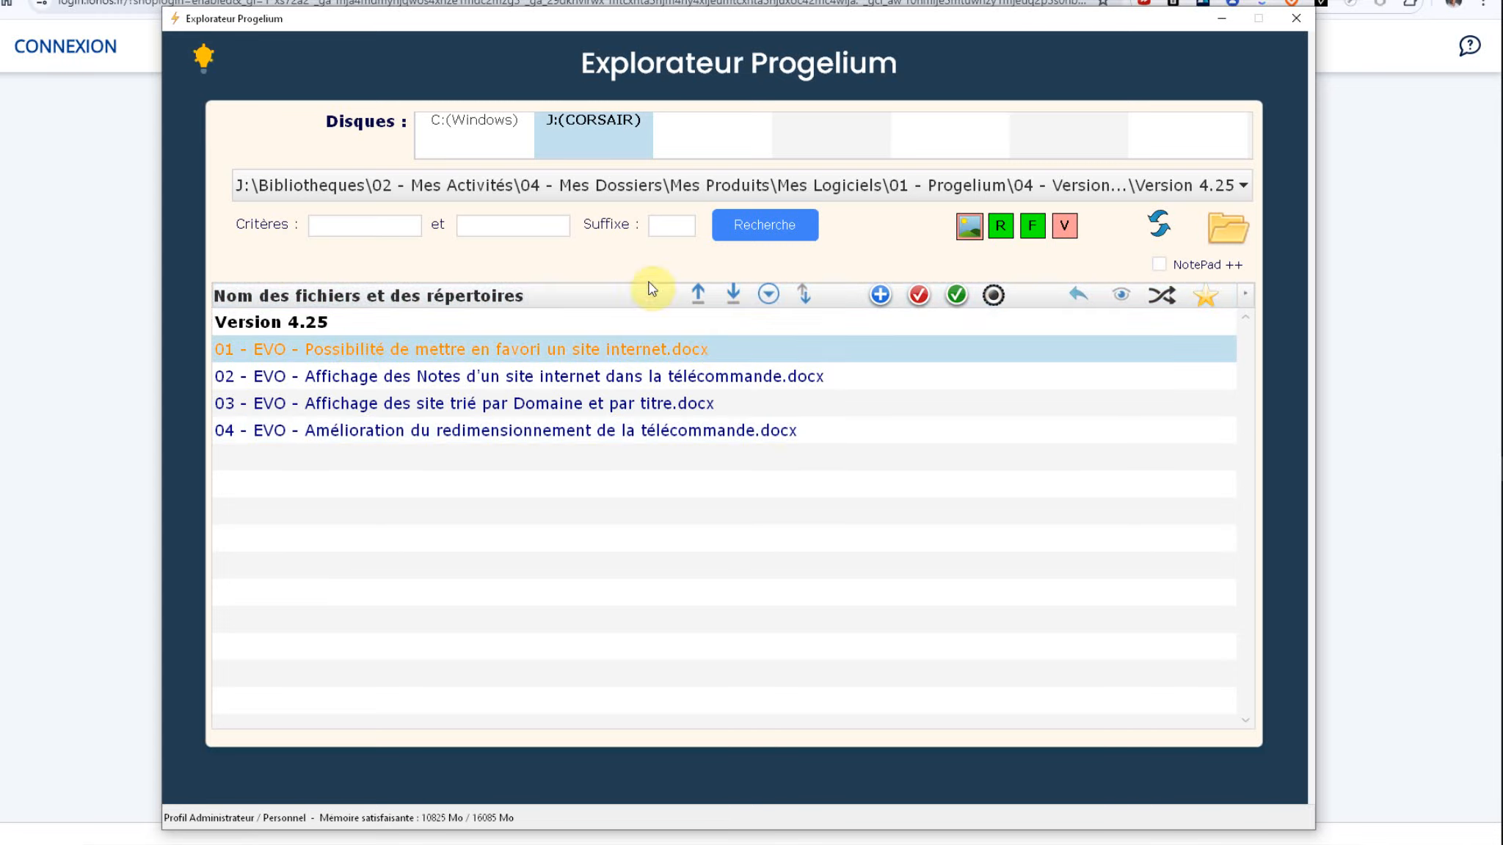
pyautogui.click(733, 295)
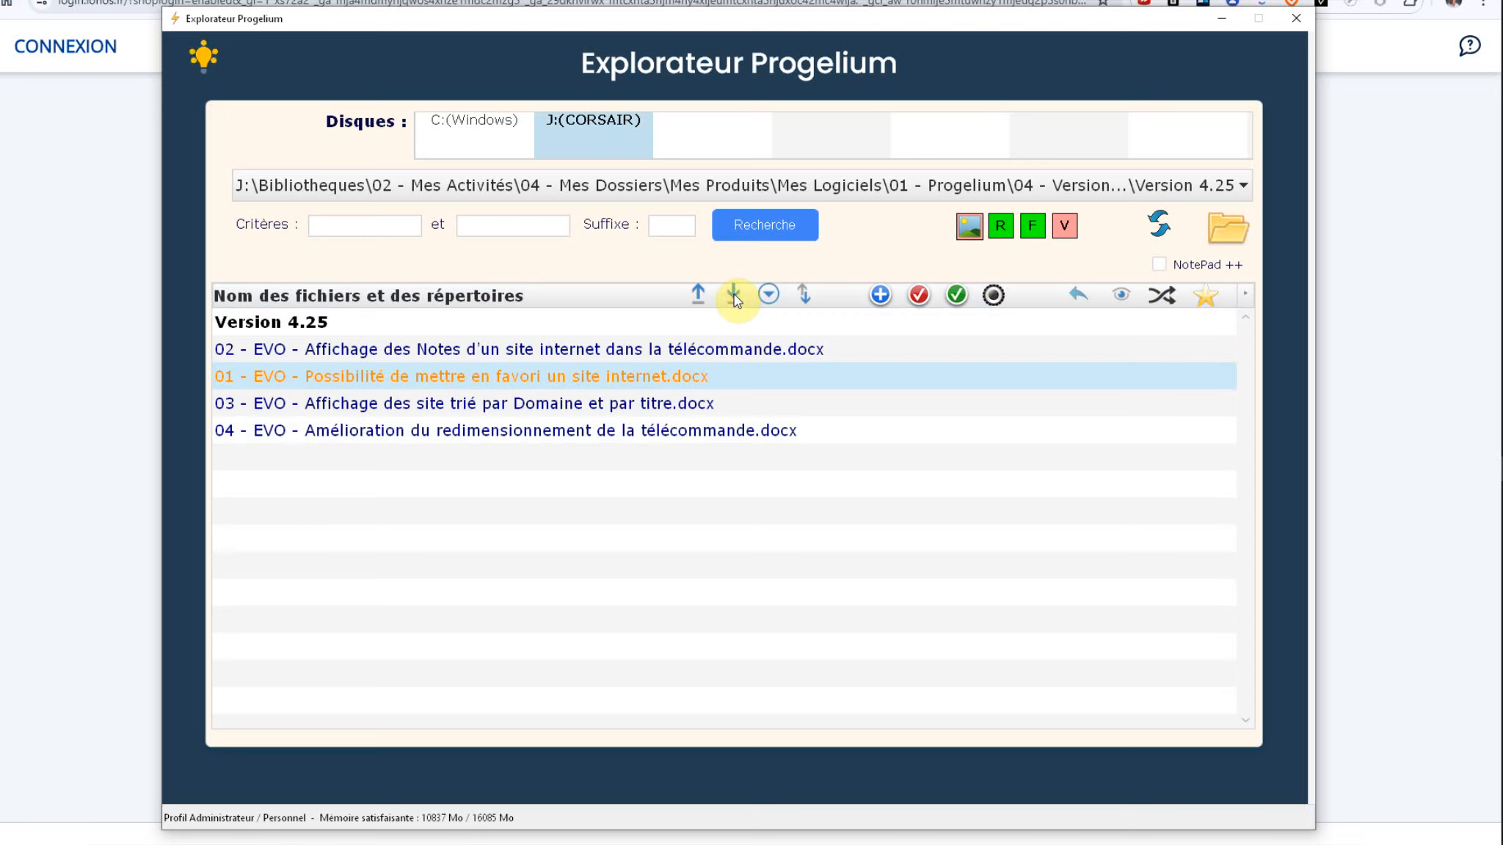
pyautogui.click(734, 295)
pyautogui.click(696, 294)
pyautogui.click(696, 293)
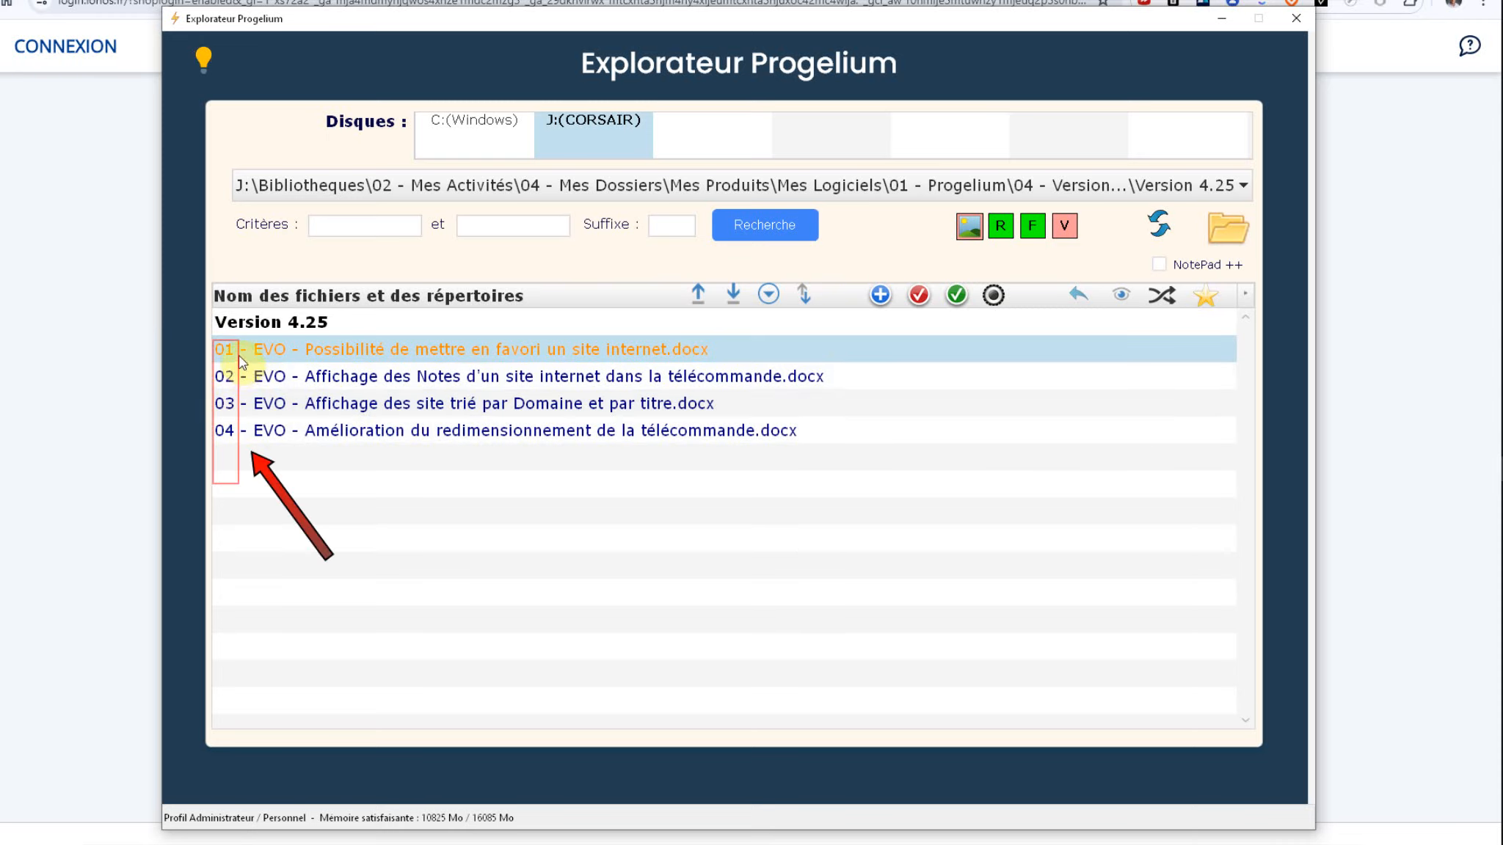
# Step: Remove and restore the file-name number prefixes, then jump to the 02 - Mes Actions folder
pyautogui.click(768, 296)
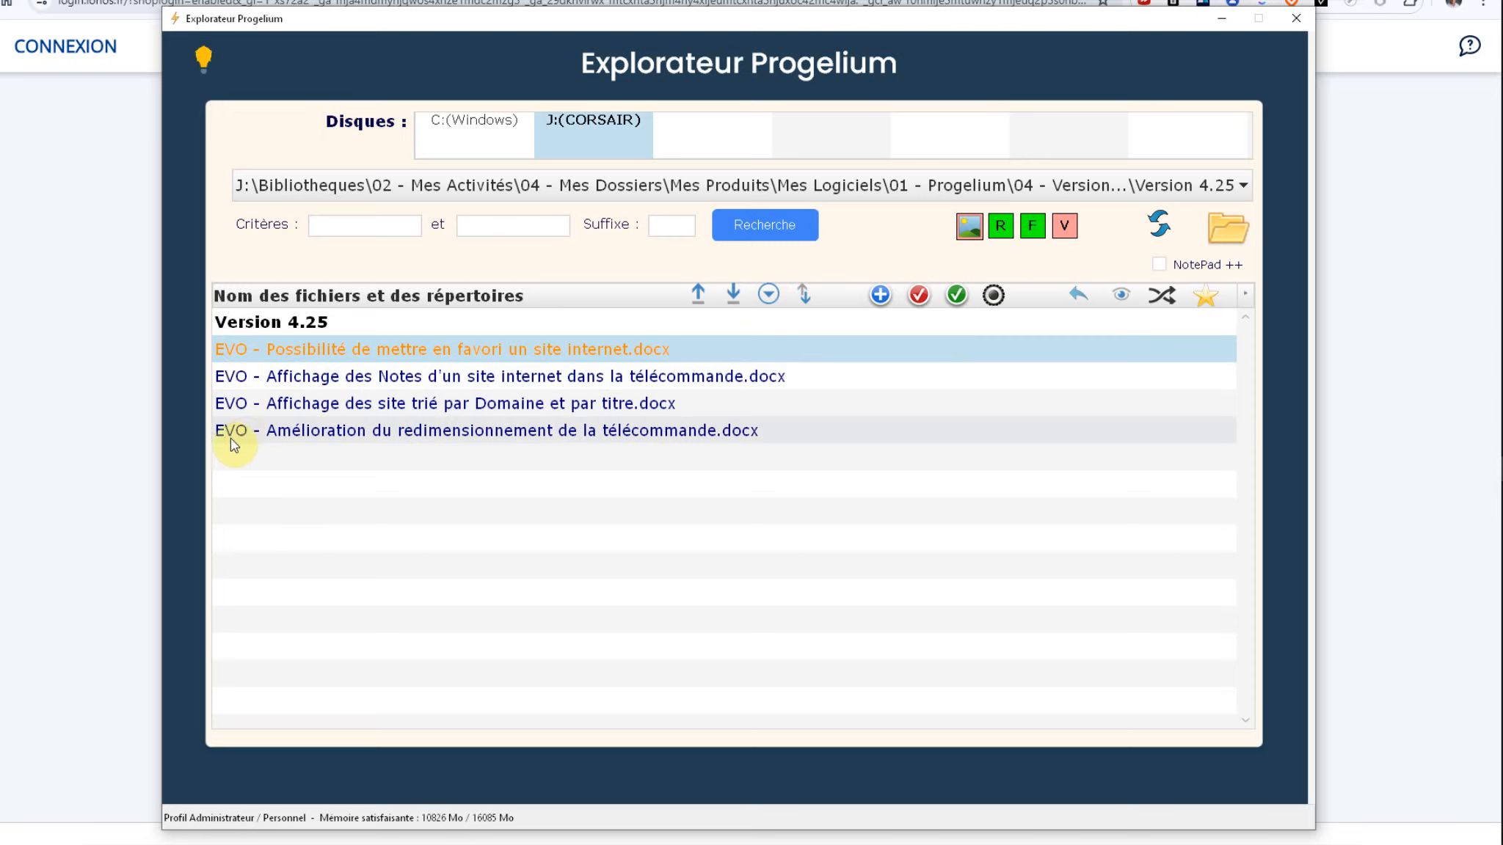
pyautogui.click(767, 295)
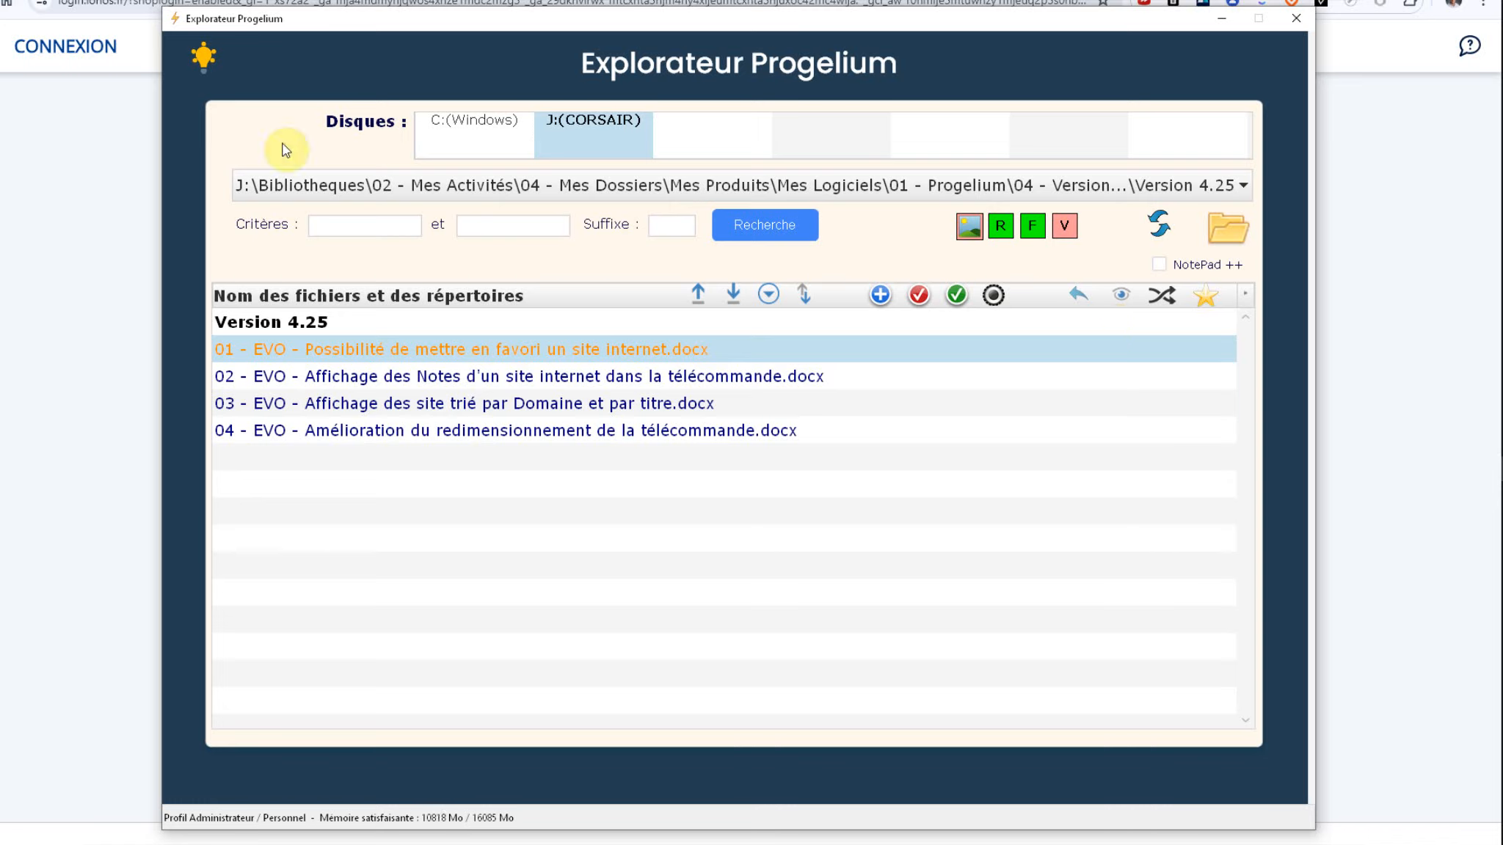
pyautogui.click(326, 232)
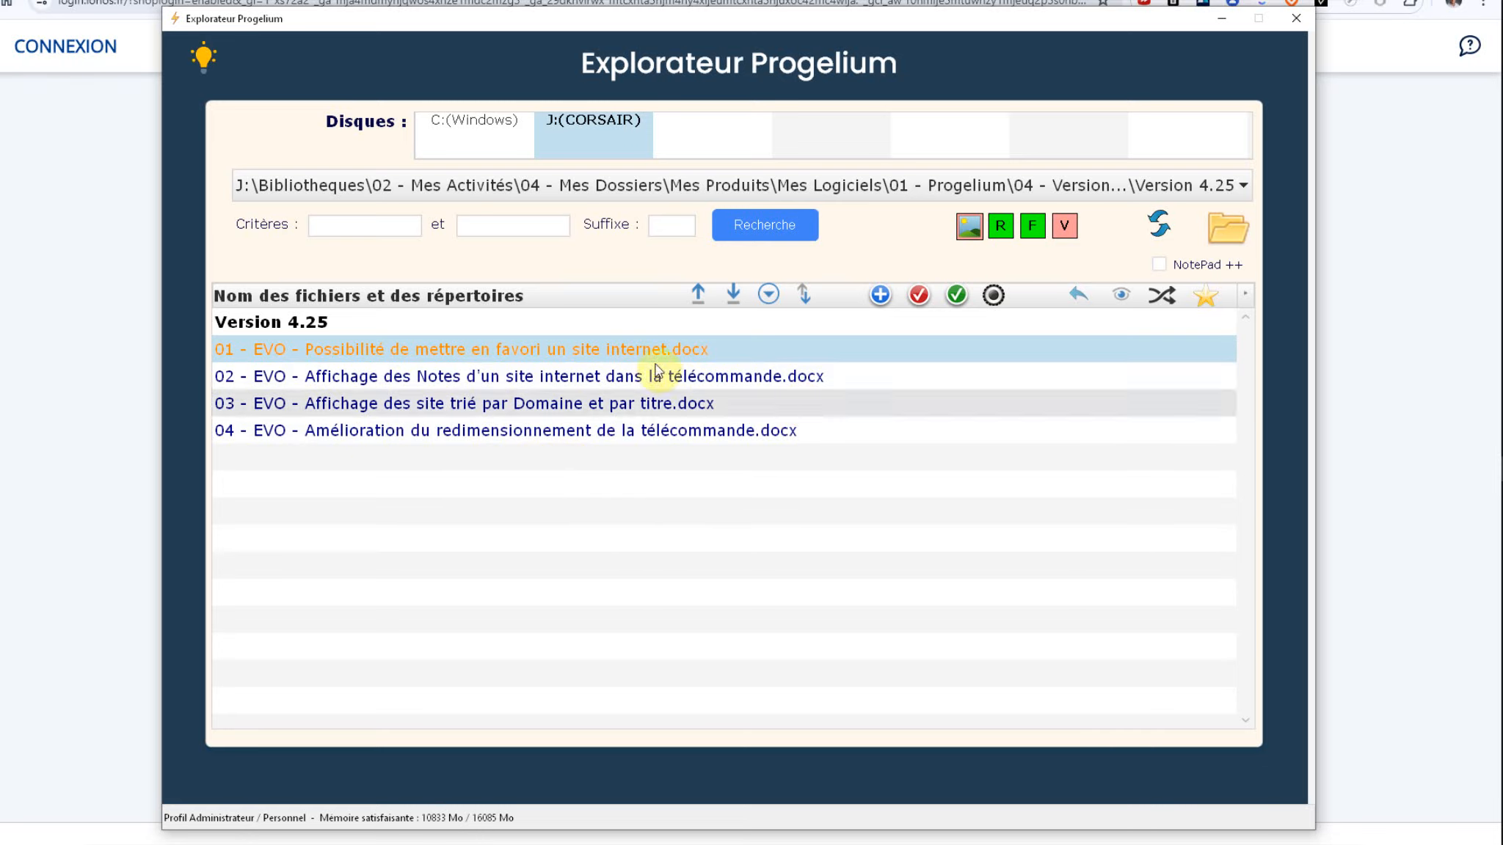
pyautogui.click(1121, 293)
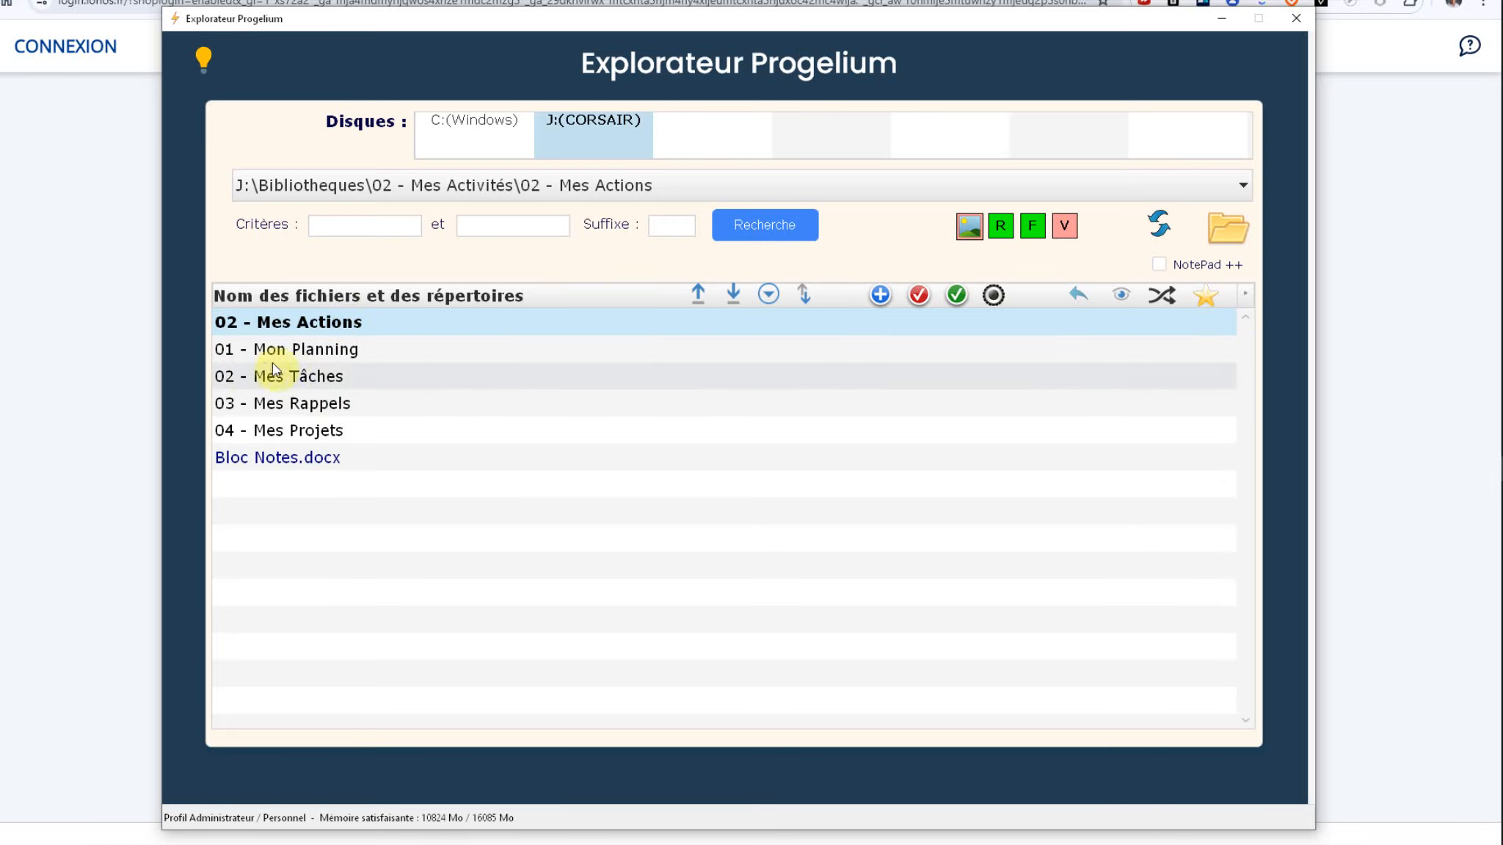
# Step: Open 02 - Mes Tâches, then Tâches pour mes Sites internet, and follow the Mes Sites Web shortcut
pyautogui.click(306, 382)
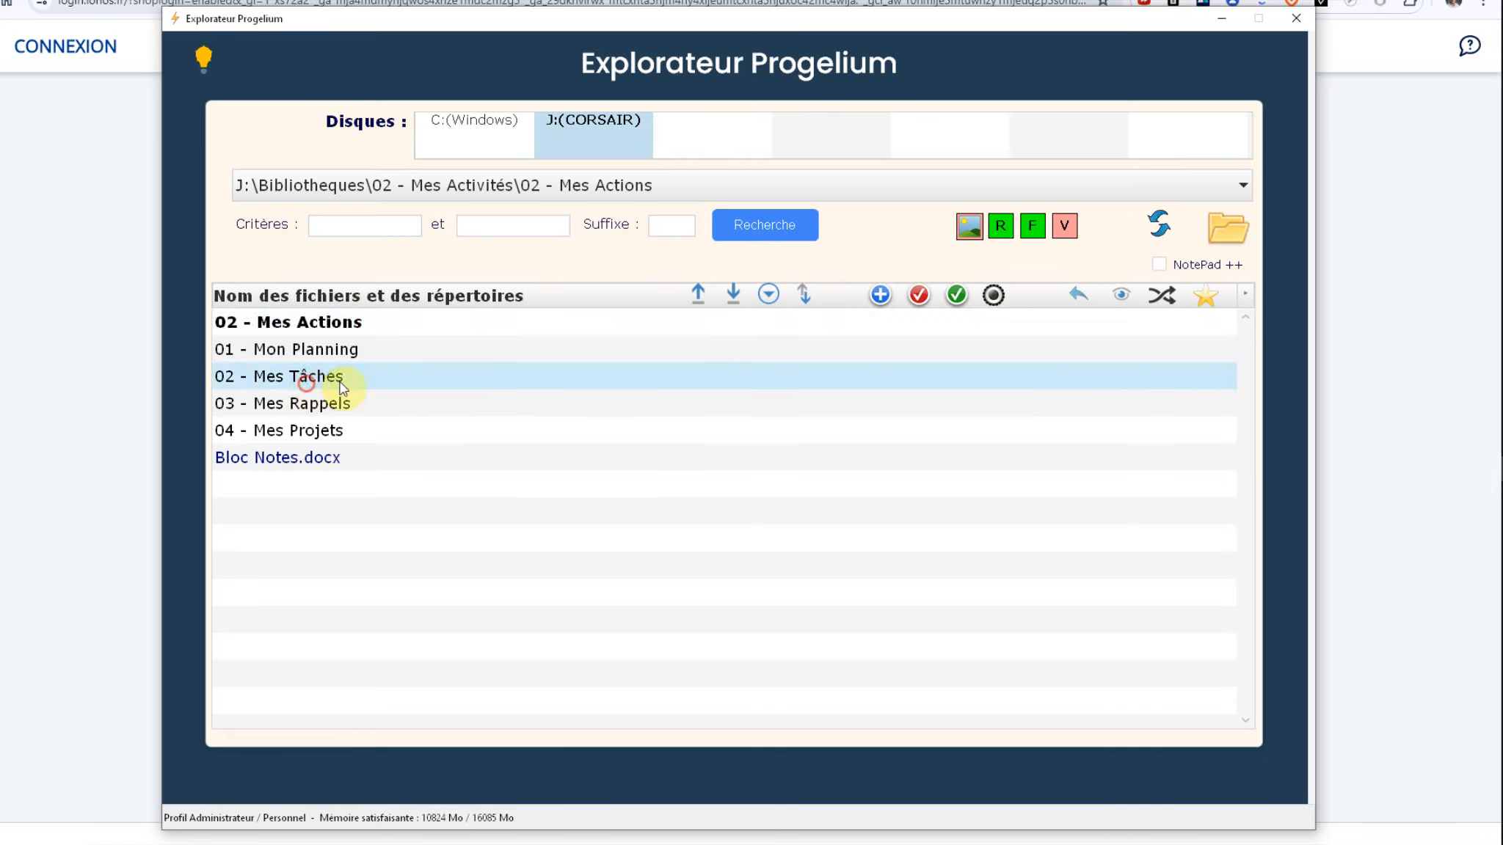
pyautogui.click(325, 407)
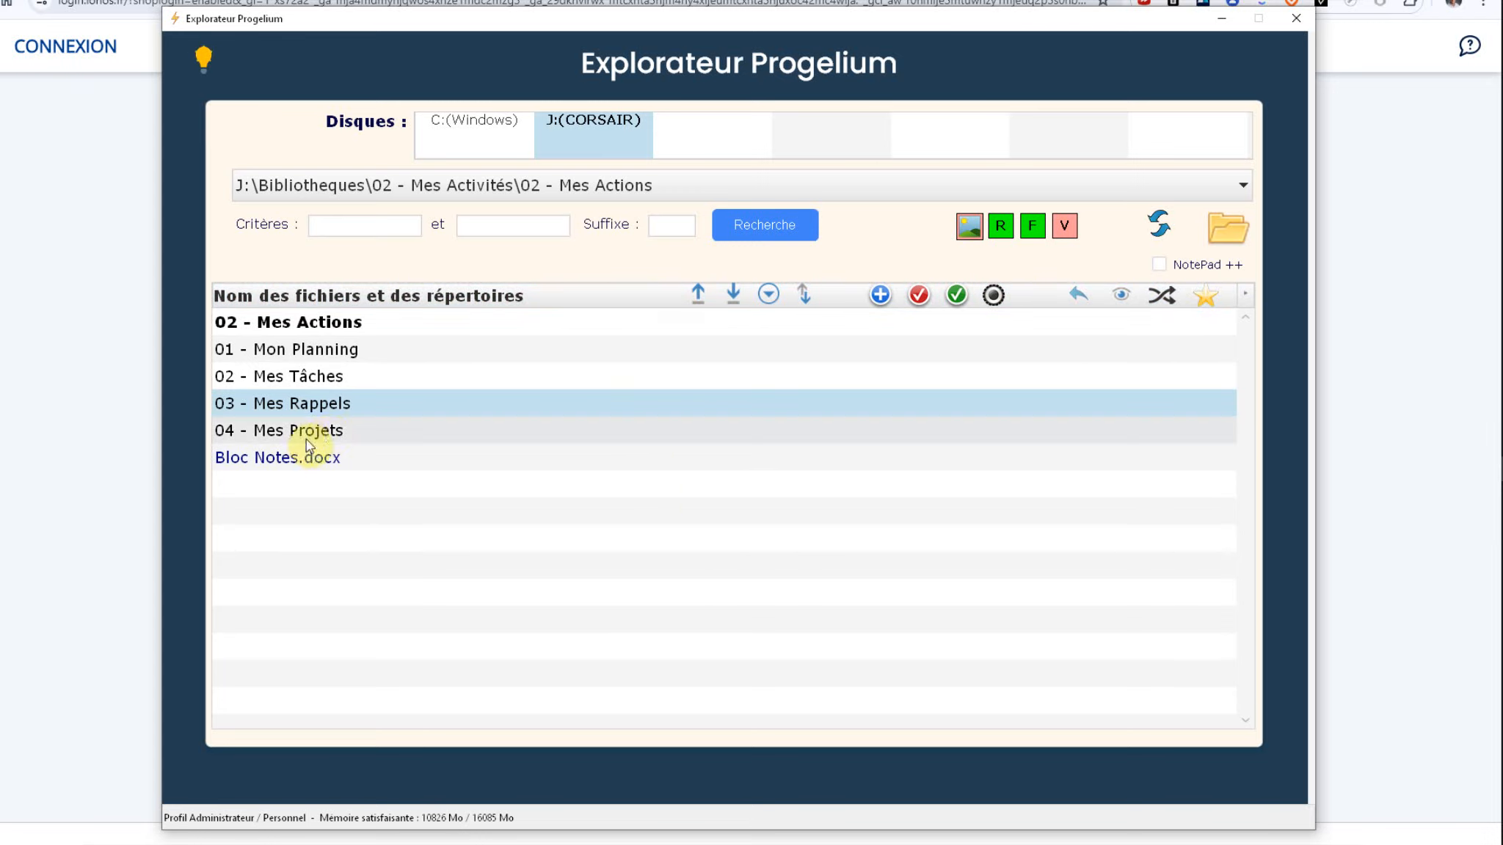
pyautogui.doubleClick(332, 378)
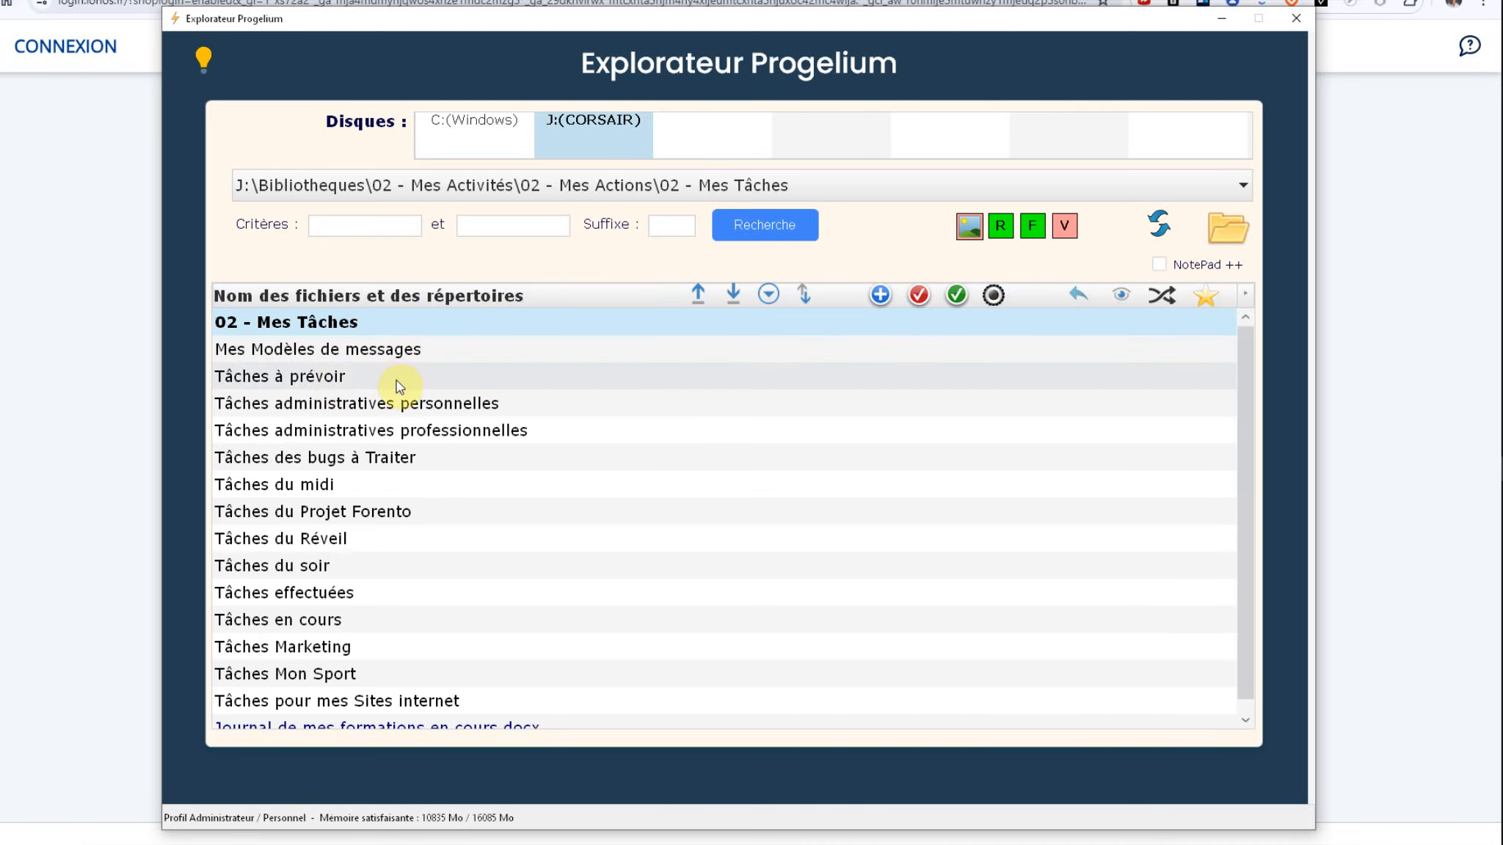
pyautogui.scroll(-1, 272, 477)
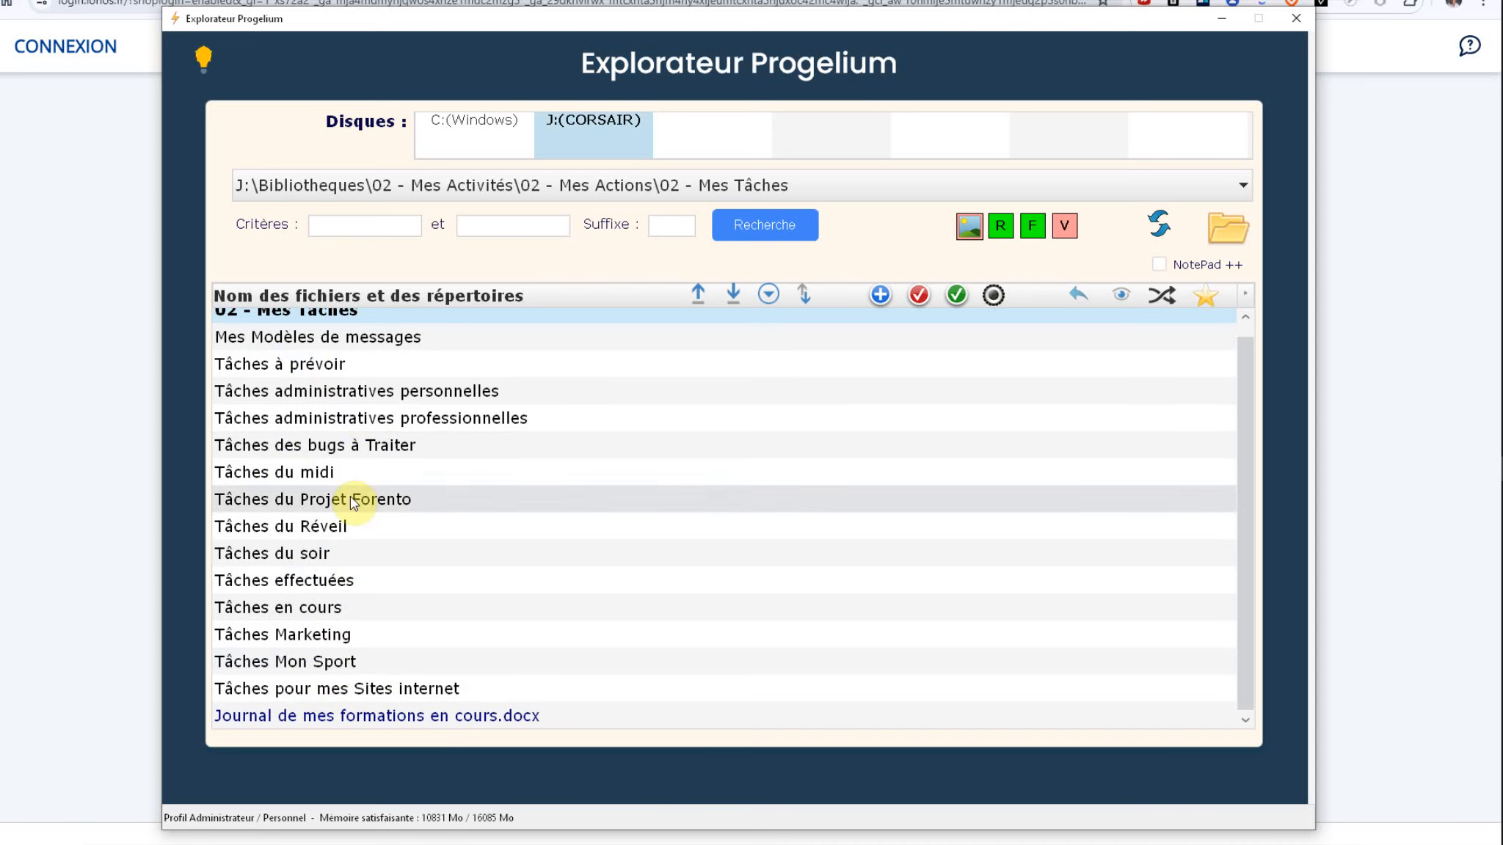
pyautogui.doubleClick(354, 692)
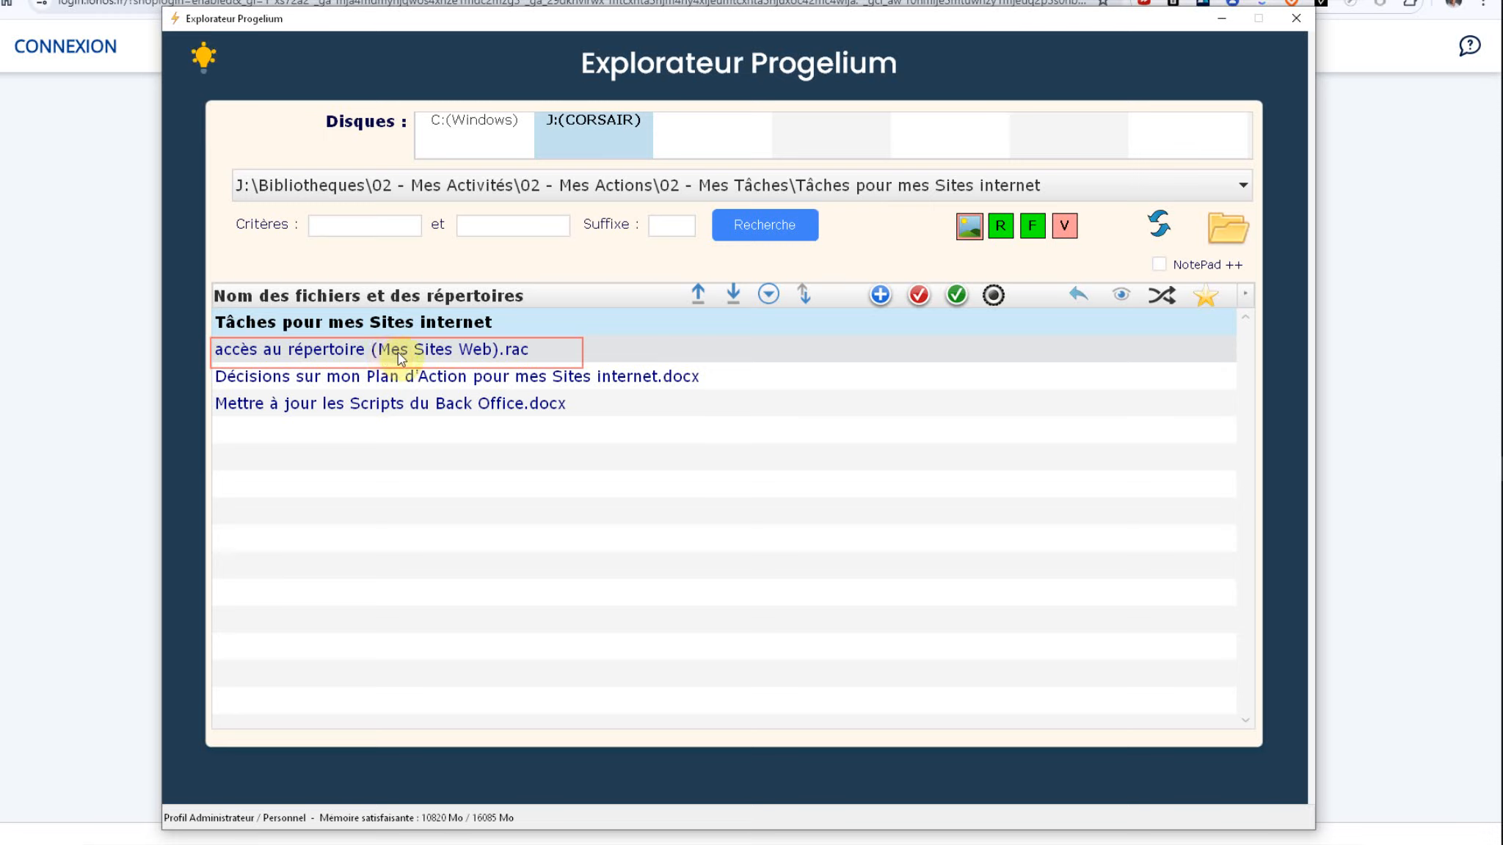
pyautogui.doubleClick(469, 352)
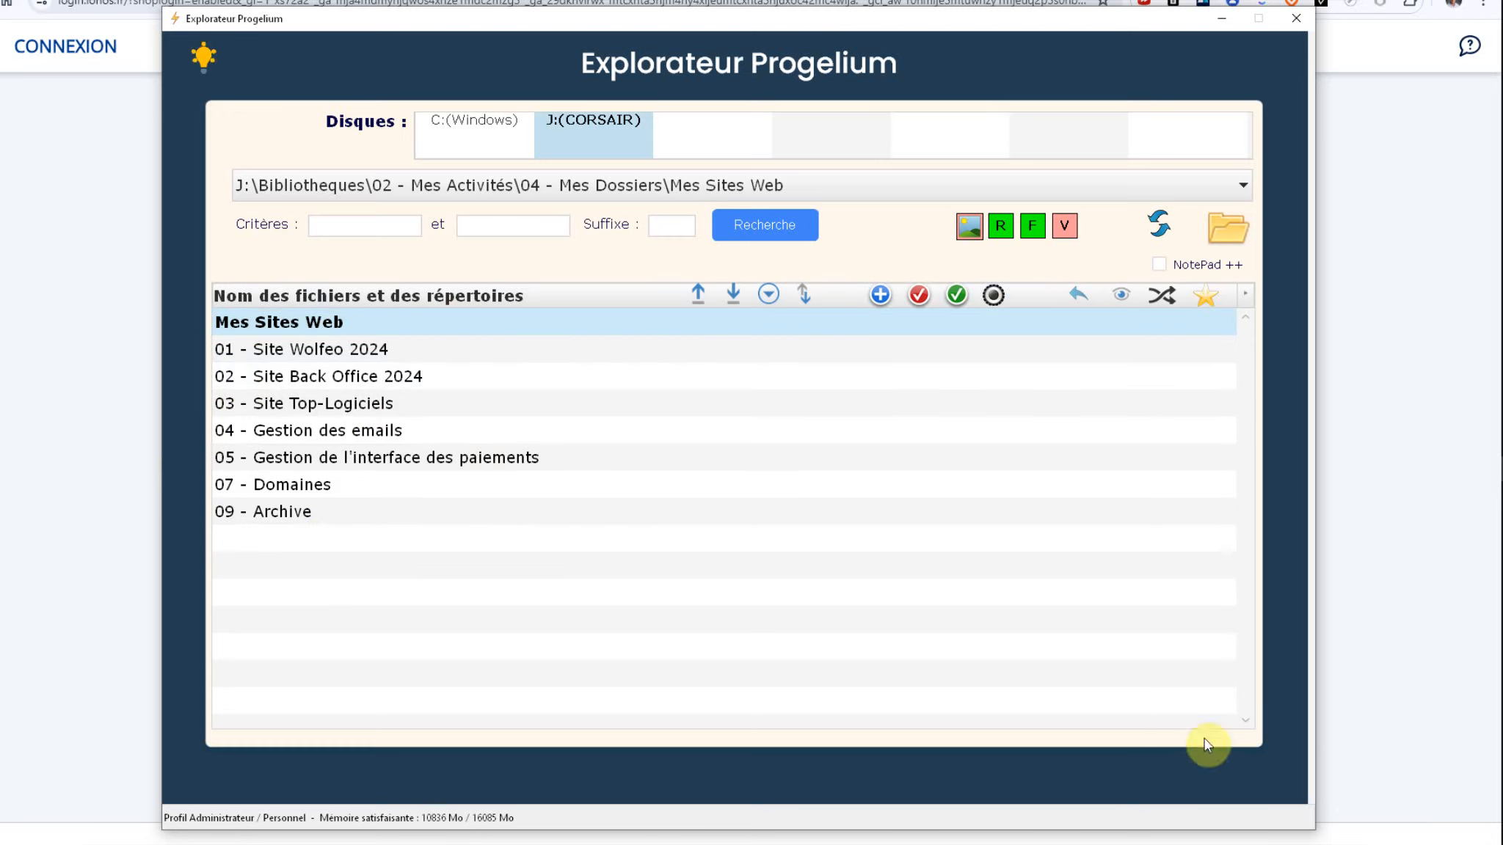
# Step: Toggle back to Tâches pour mes Sites internet via Bascule, then inspect Gérer la Bascule unchanged
pyautogui.click(1163, 296)
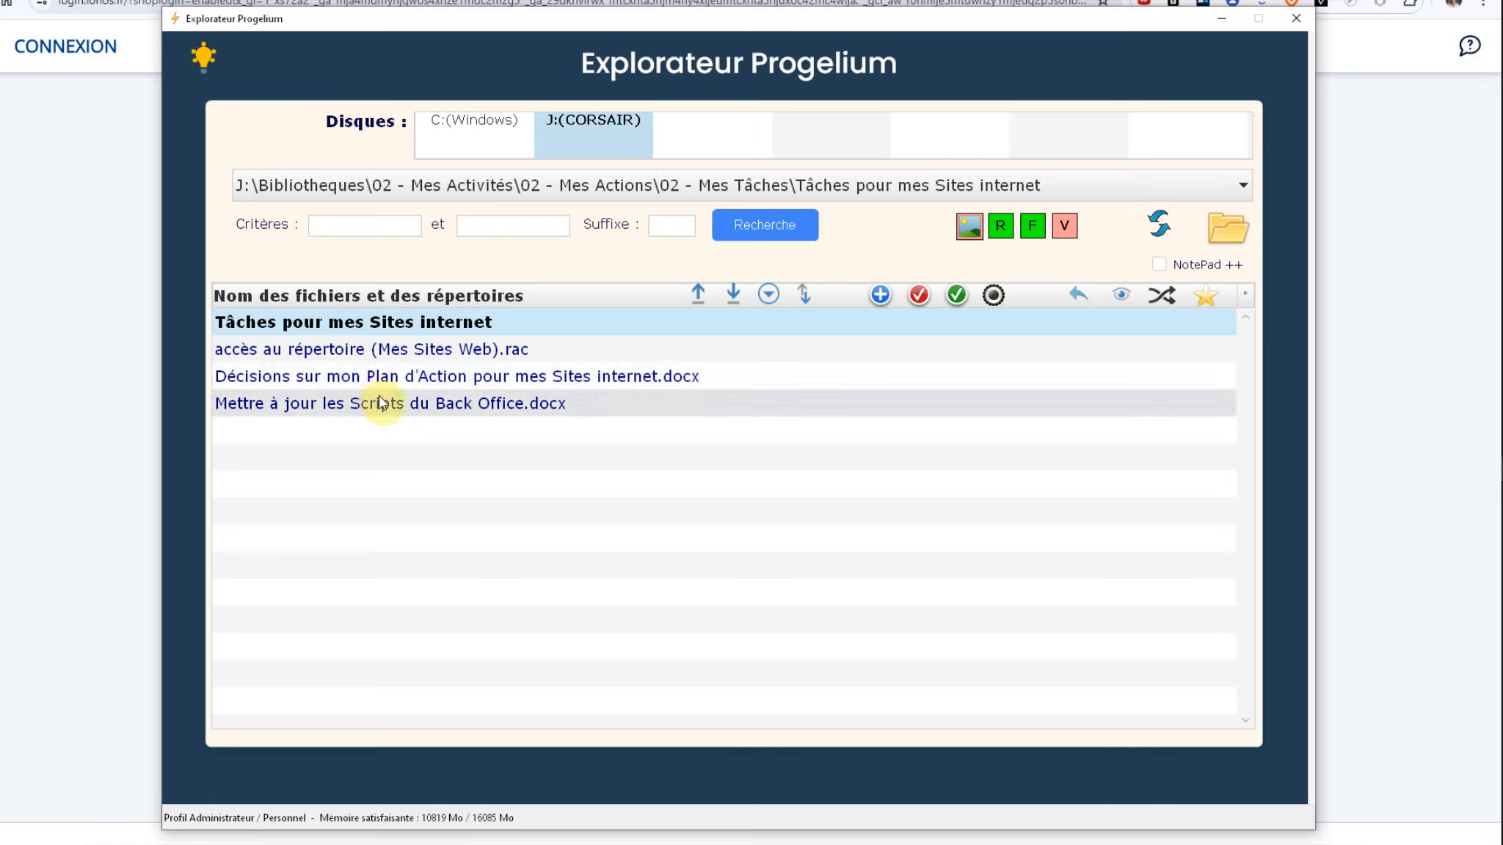
pyautogui.click(1164, 299)
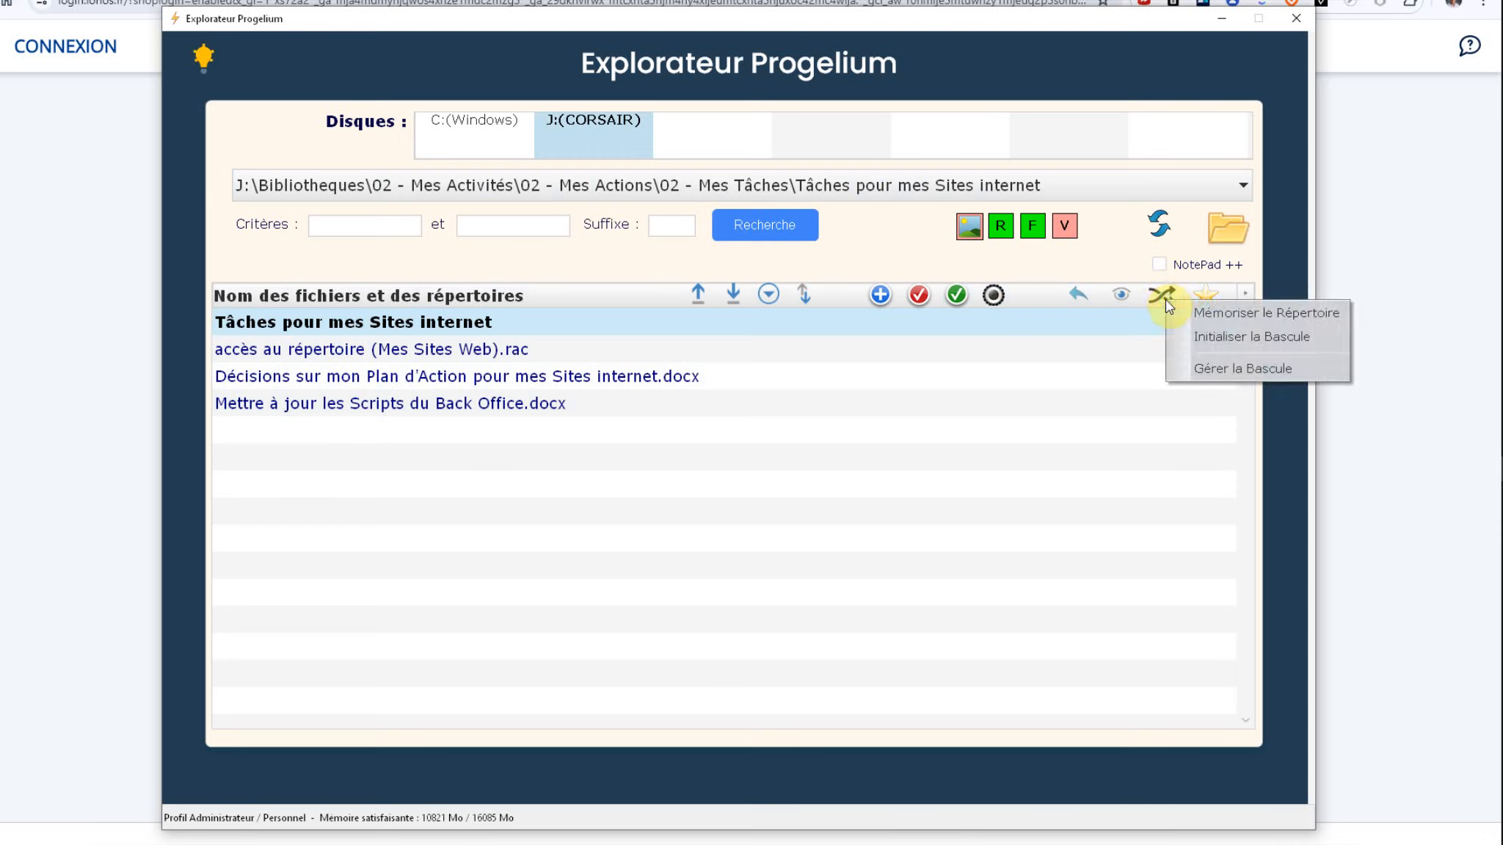
pyautogui.click(1225, 365)
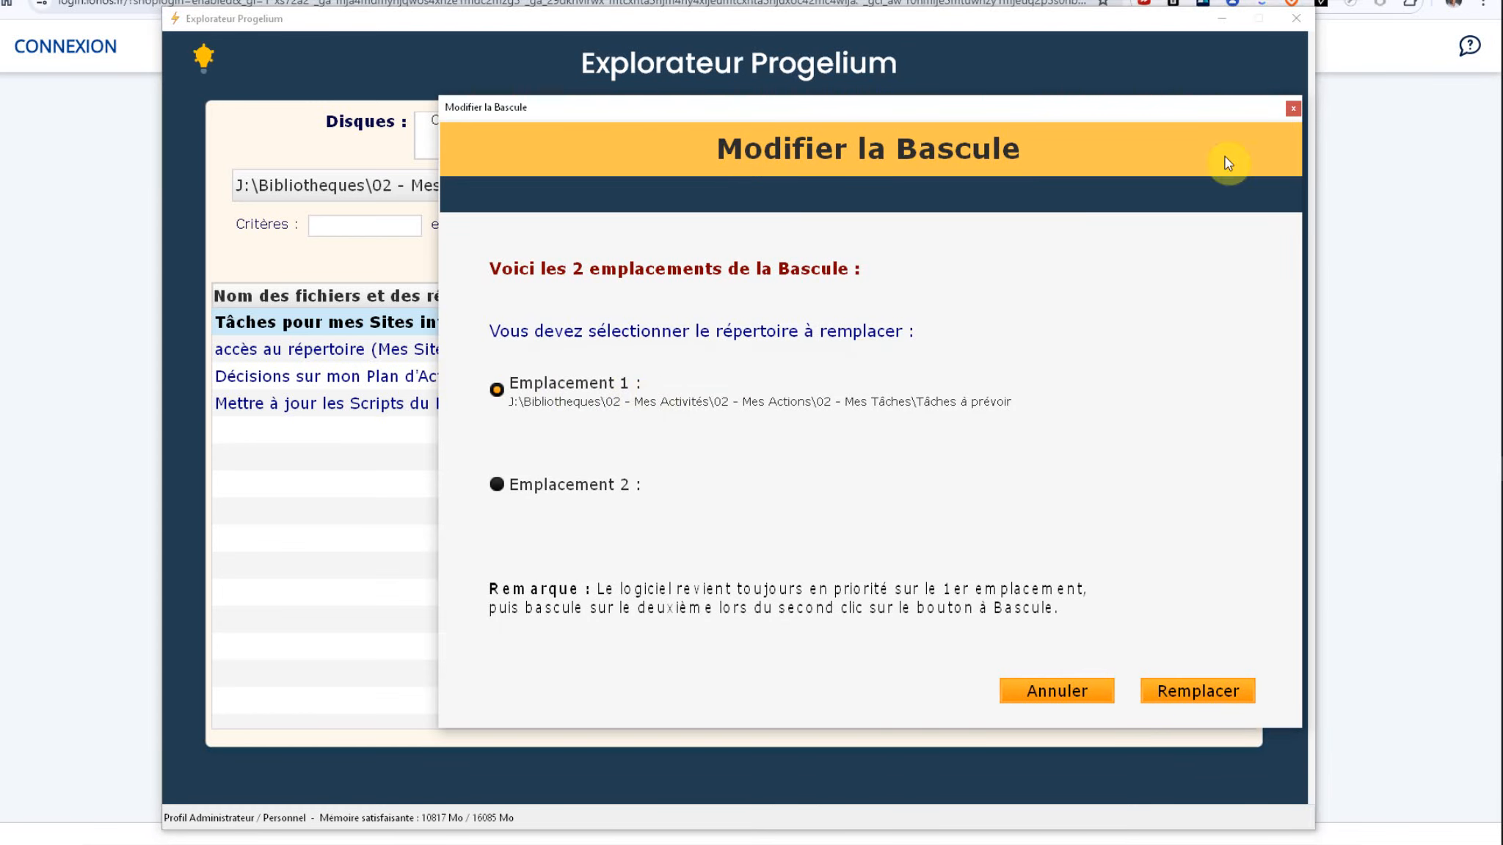
pyautogui.click(1291, 110)
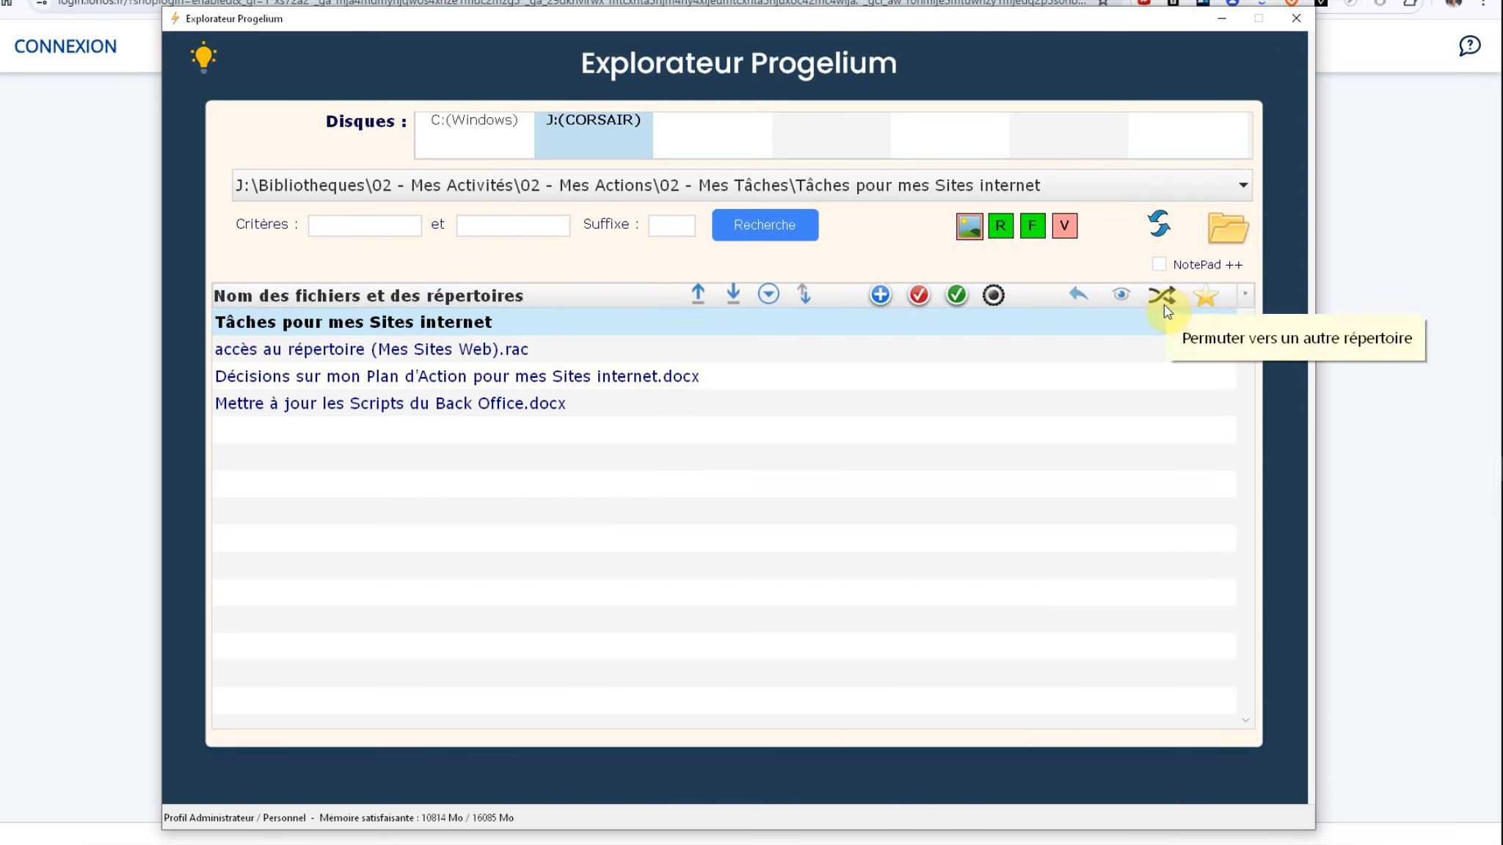